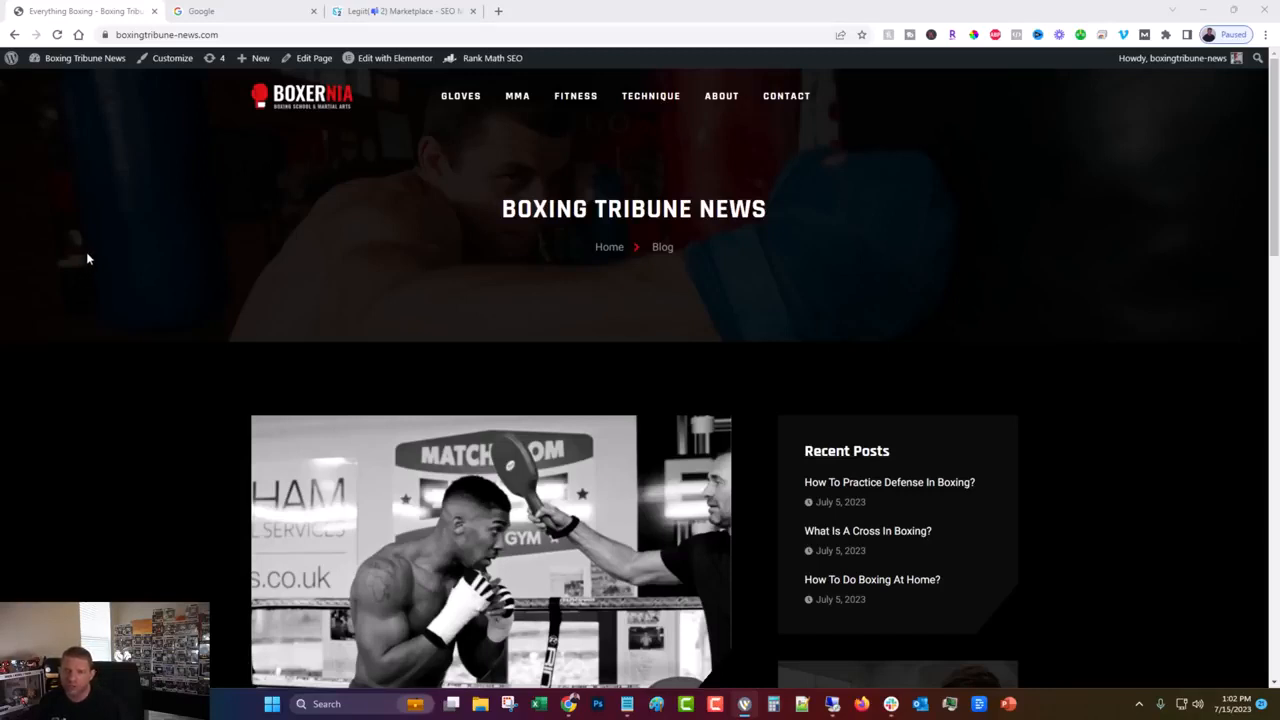
Search Google for "analytics" and open the Google Analytics site from the results
left_click(197, 14)
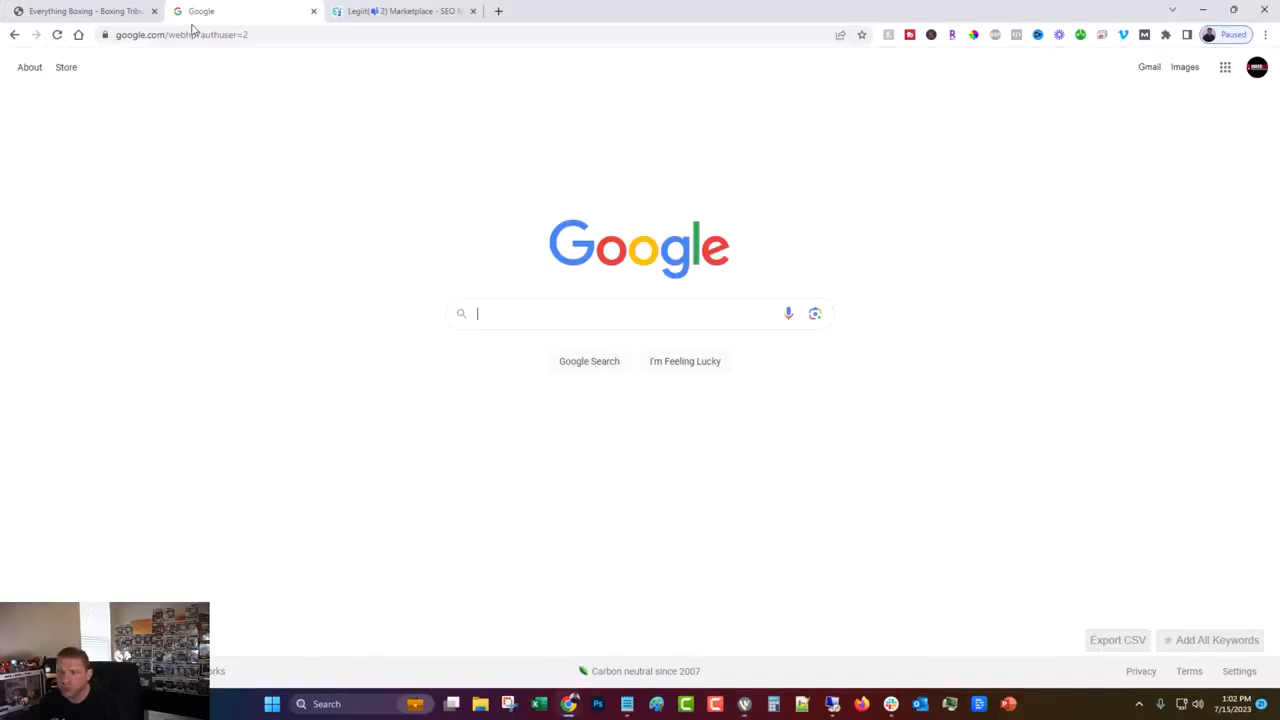
type("a")
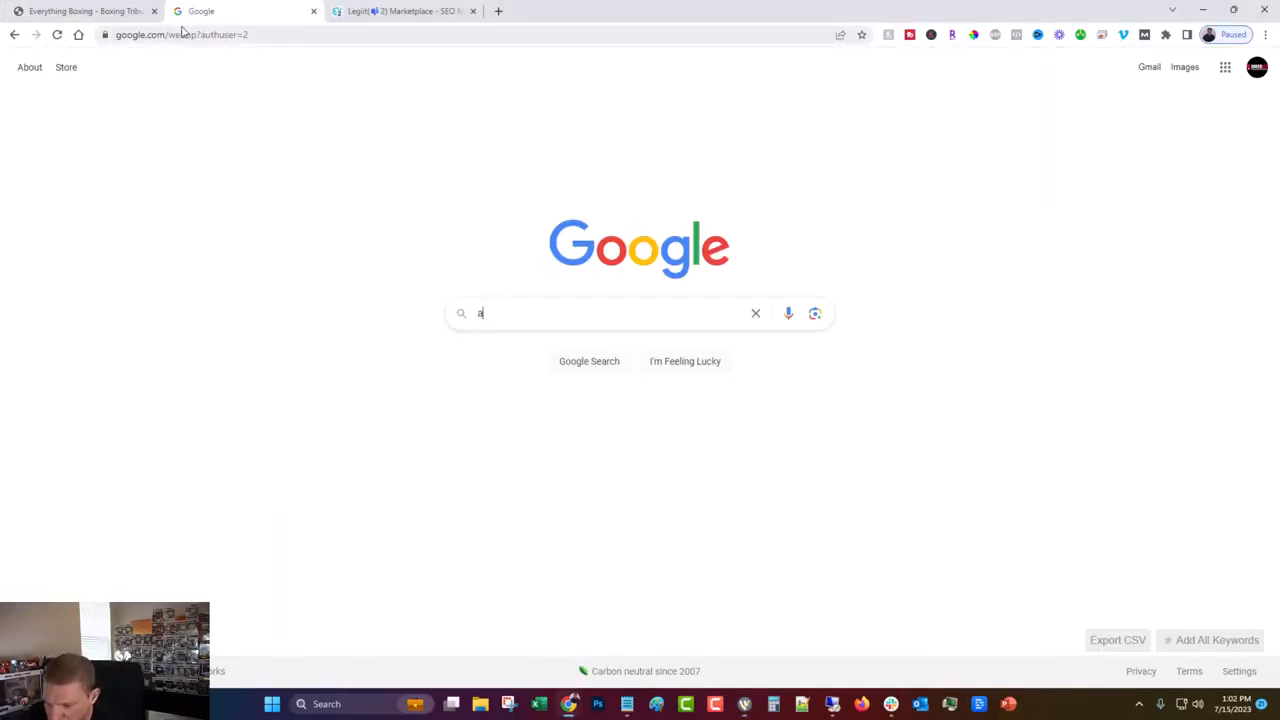
type("naly")
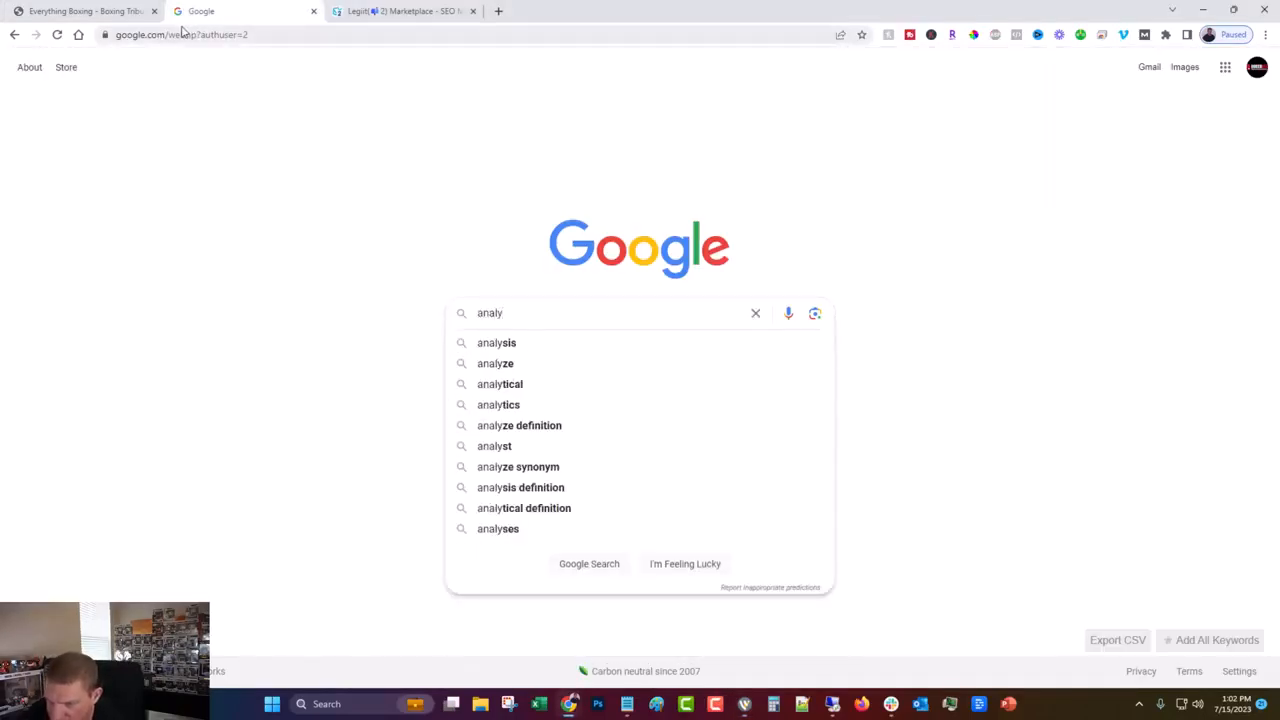
type("tics")
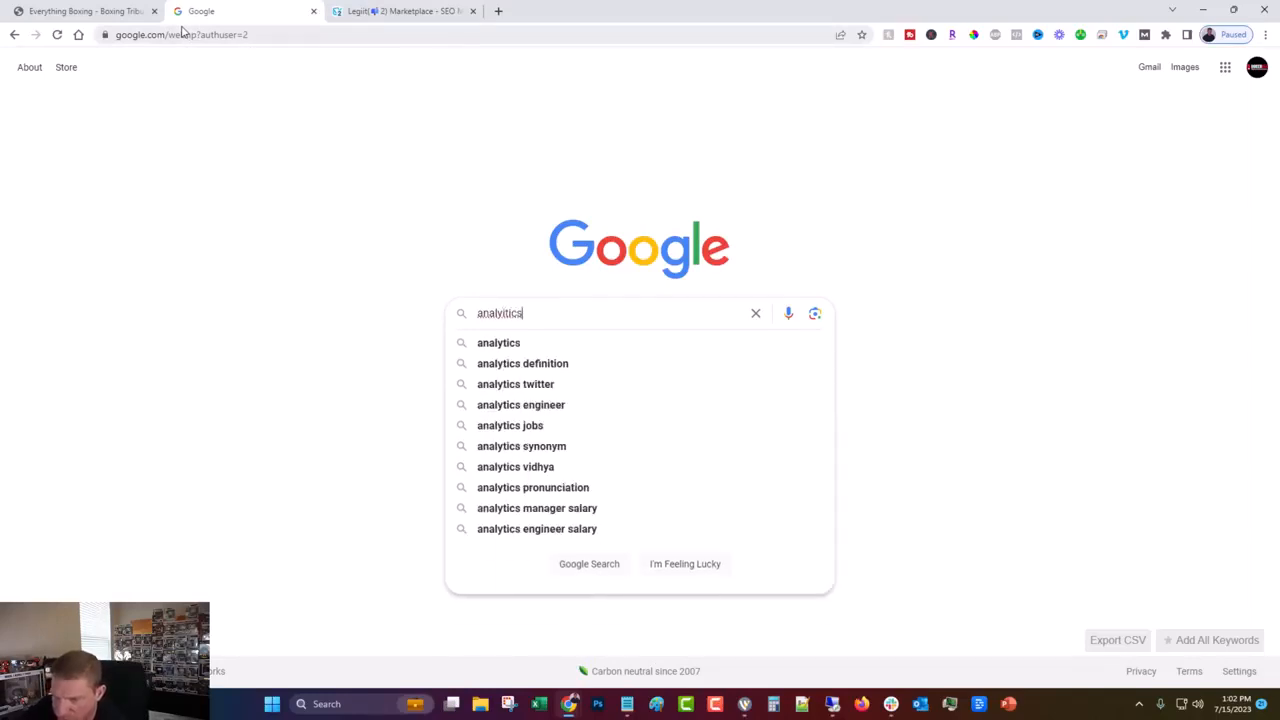
left_click(495, 346)
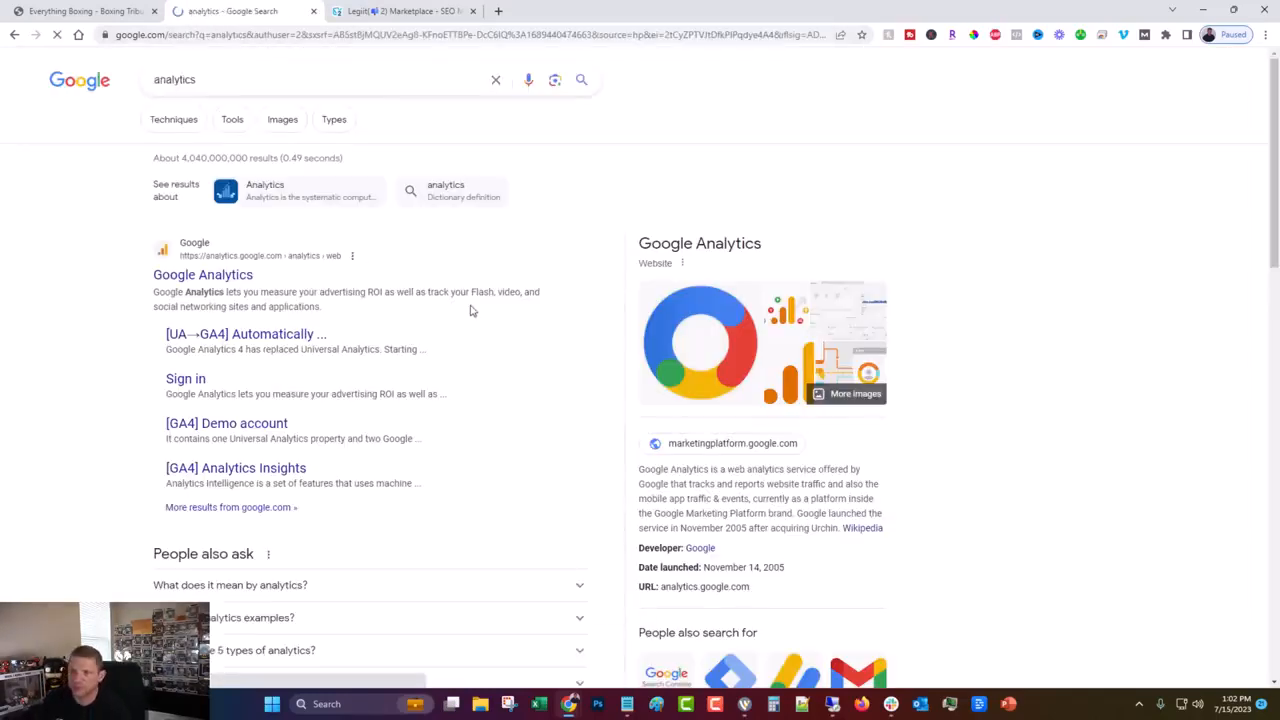
left_click(224, 285)
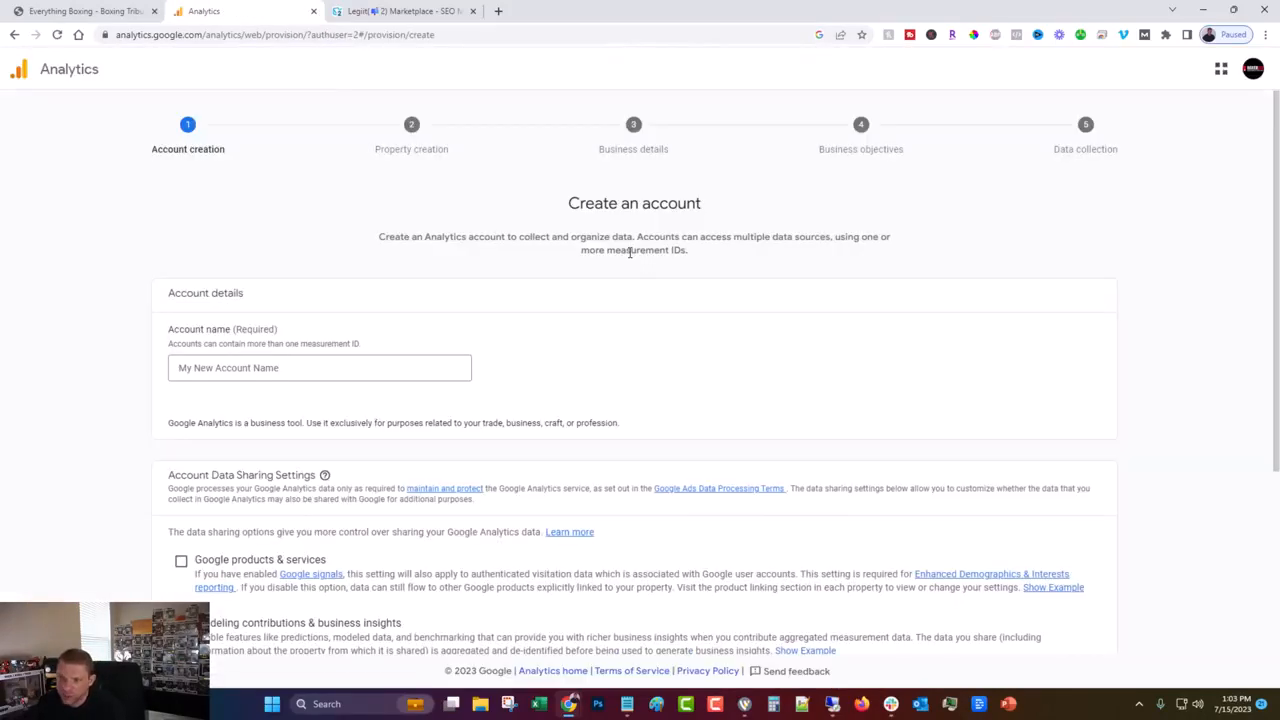
Name the new Analytics account "Boxing", enable Google products & services data sharing, and continue to property creation
left_click(211, 368)
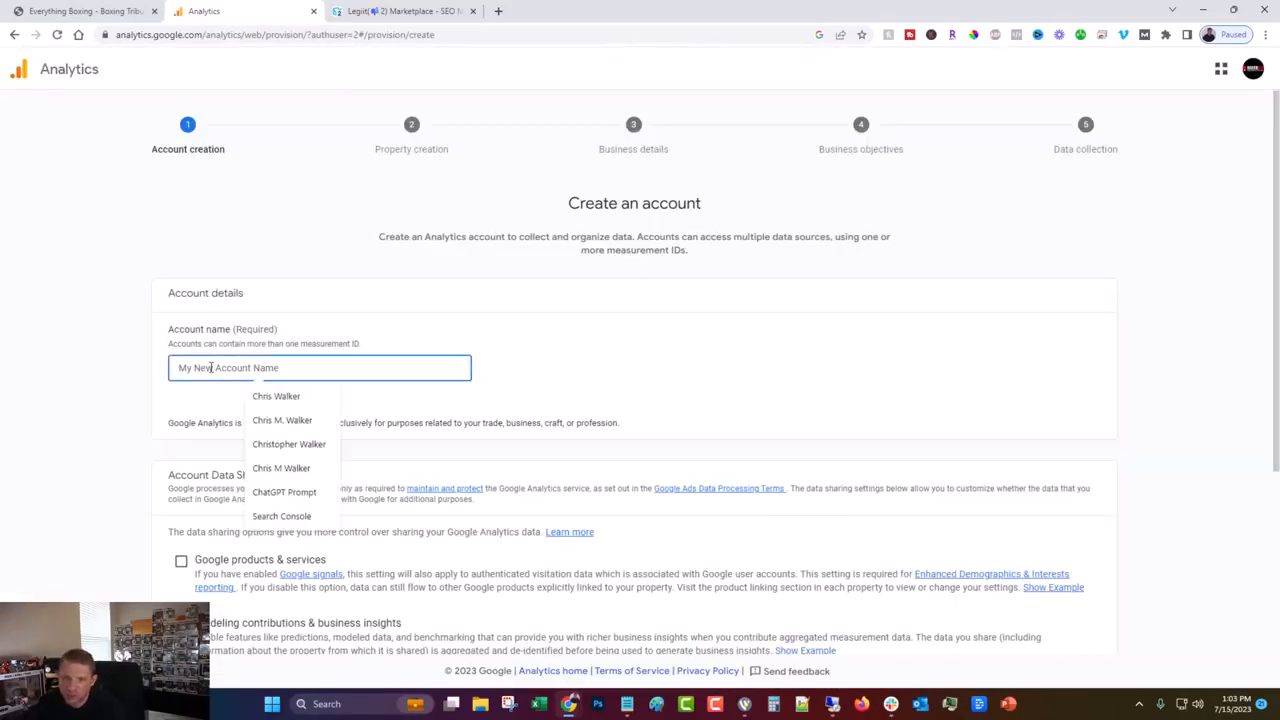
type("Boxin")
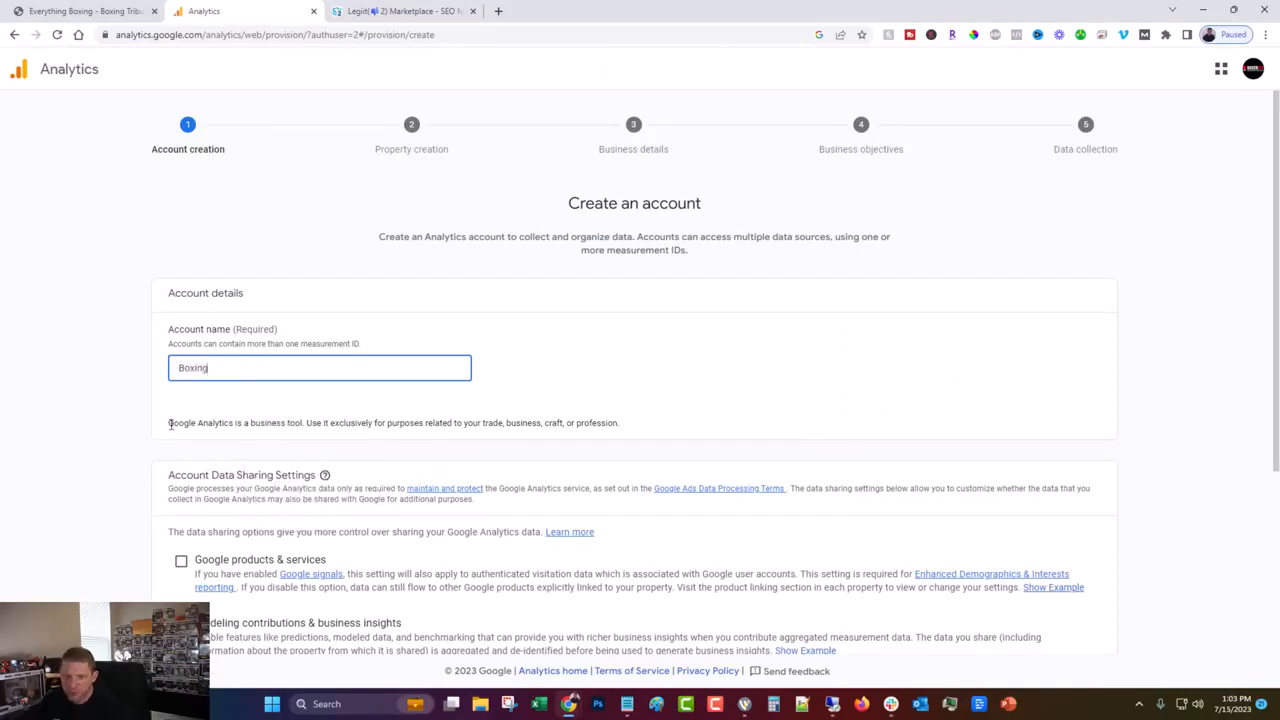
type("g")
left_click(131, 413)
scroll(130, 412, "down", 2)
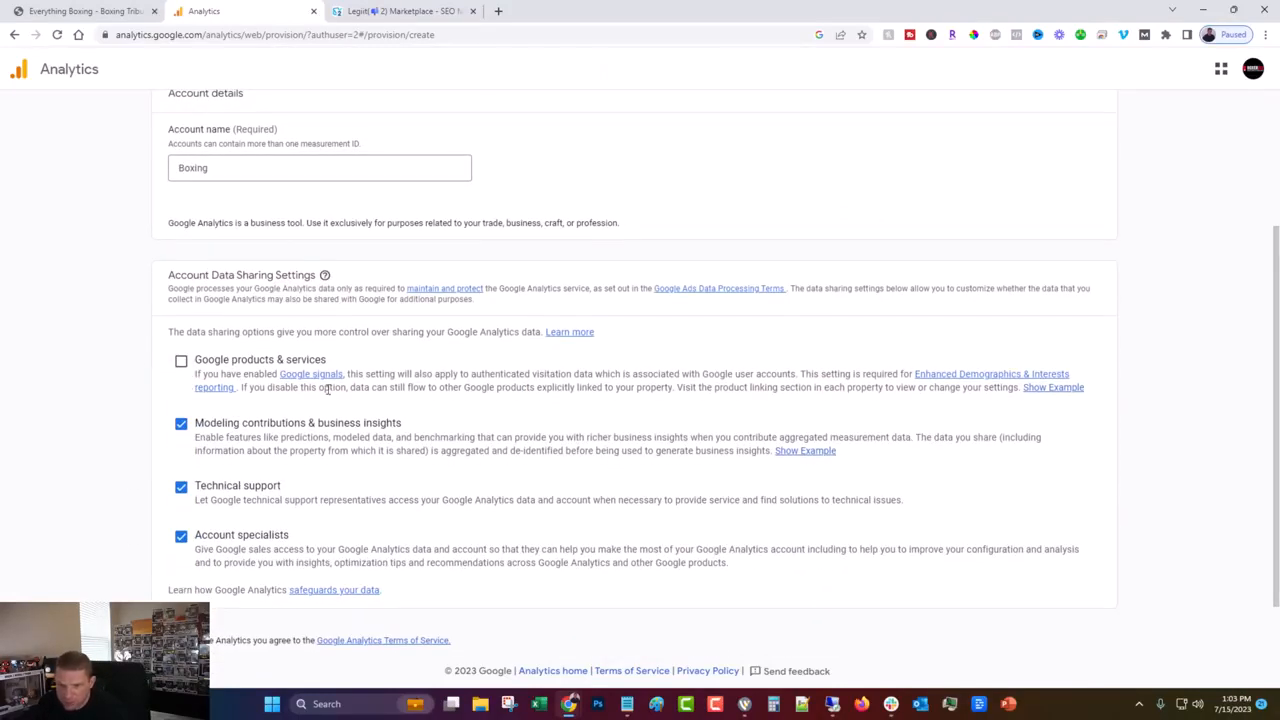
left_click(181, 361)
scroll(260, 434, "down", 1)
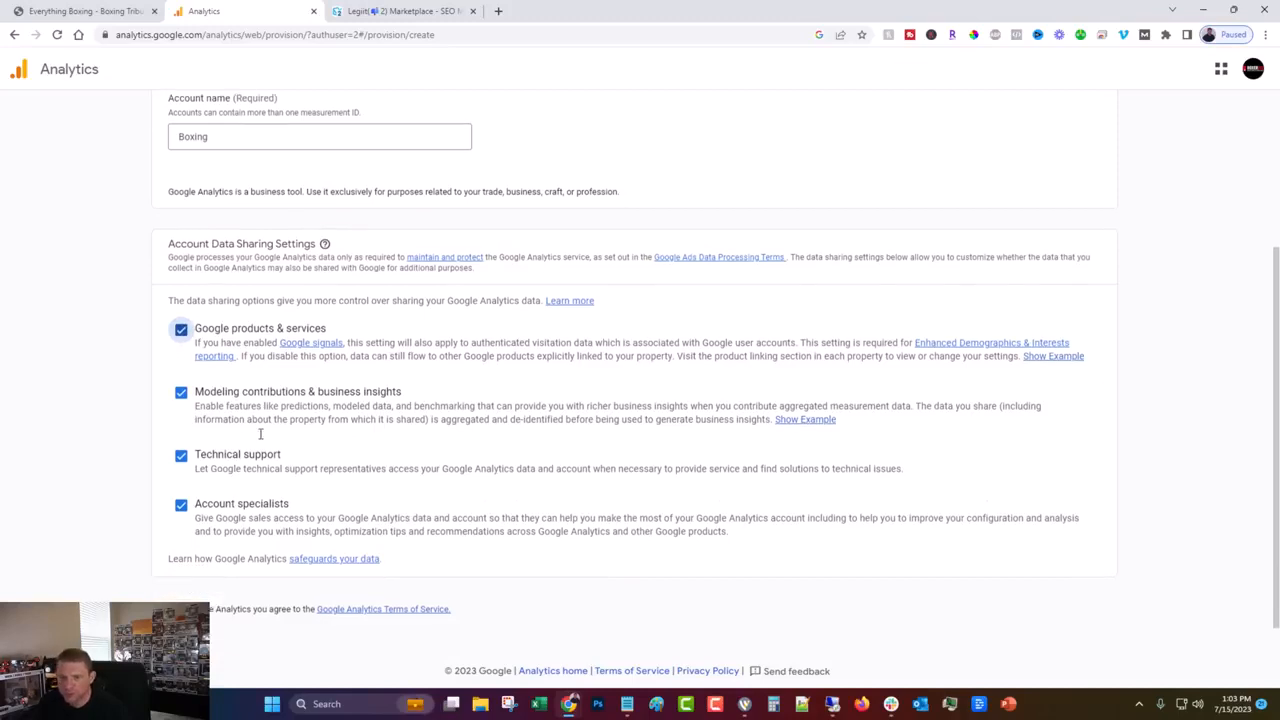
left_click(178, 616)
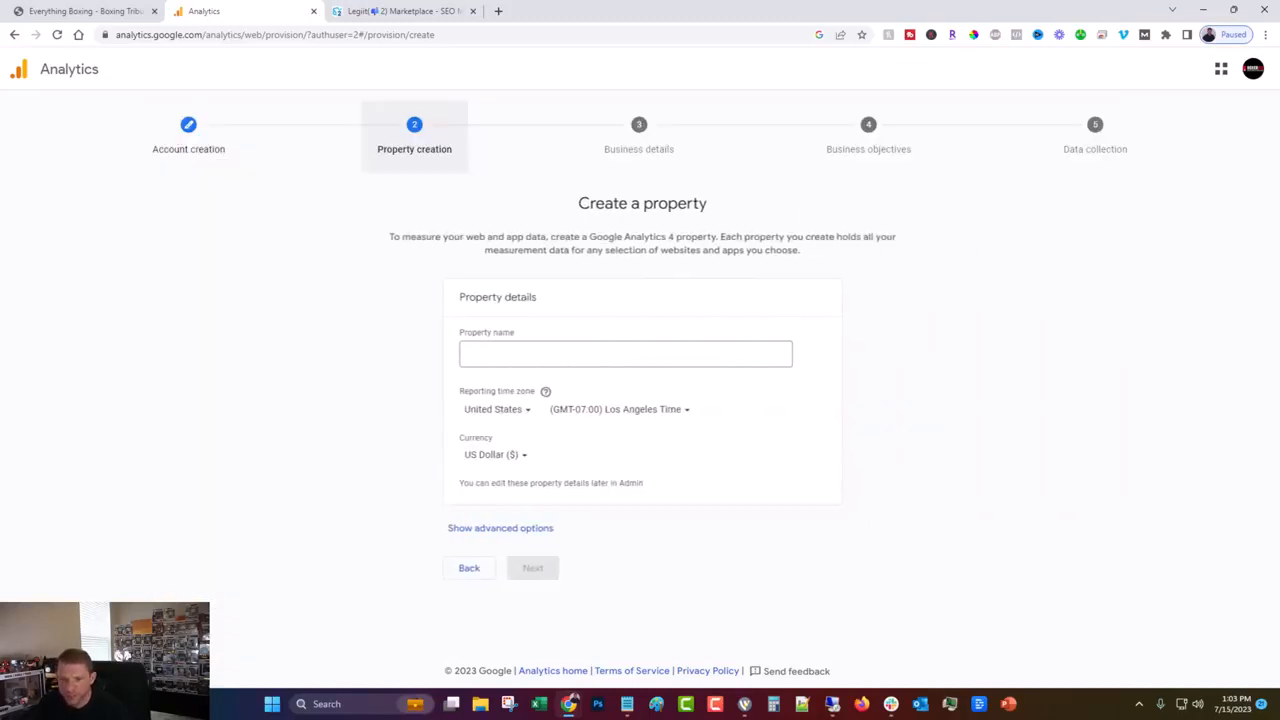
Name the property "Boxing Triubne", set its reporting time zone to (GMT-04:00) New York Time, and continue to the business details
left_click(471, 352)
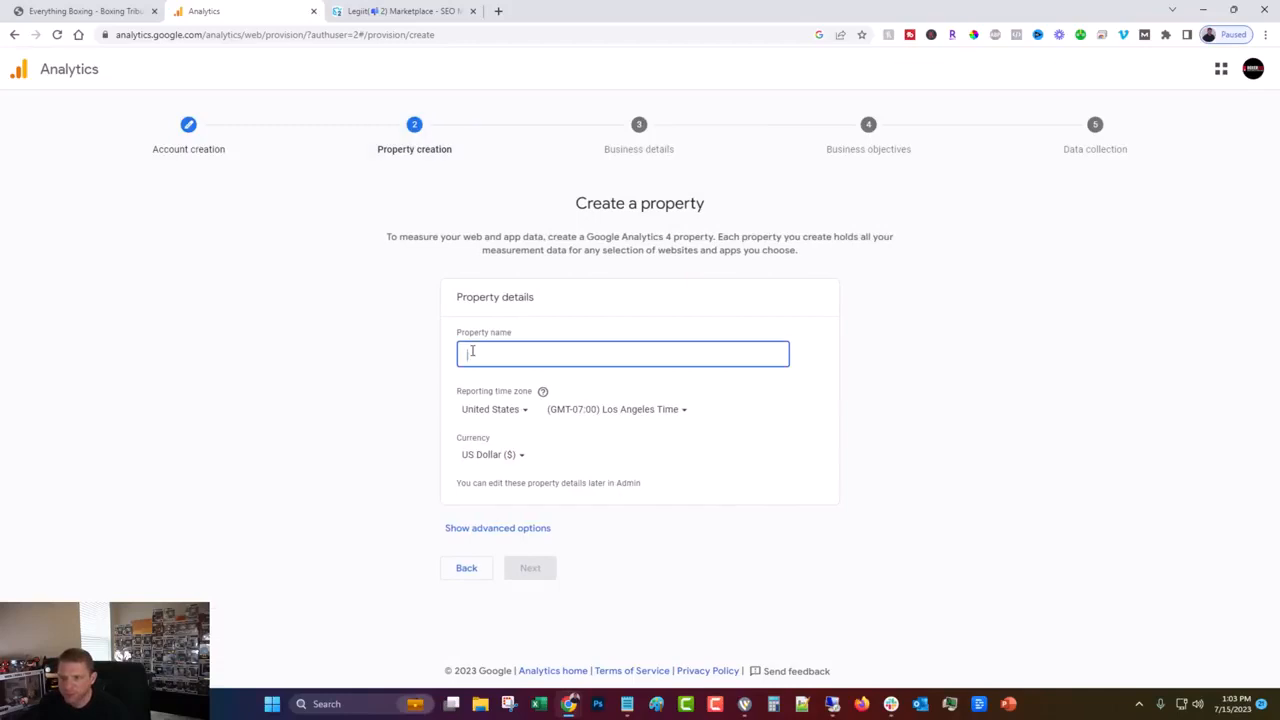
type("Bo")
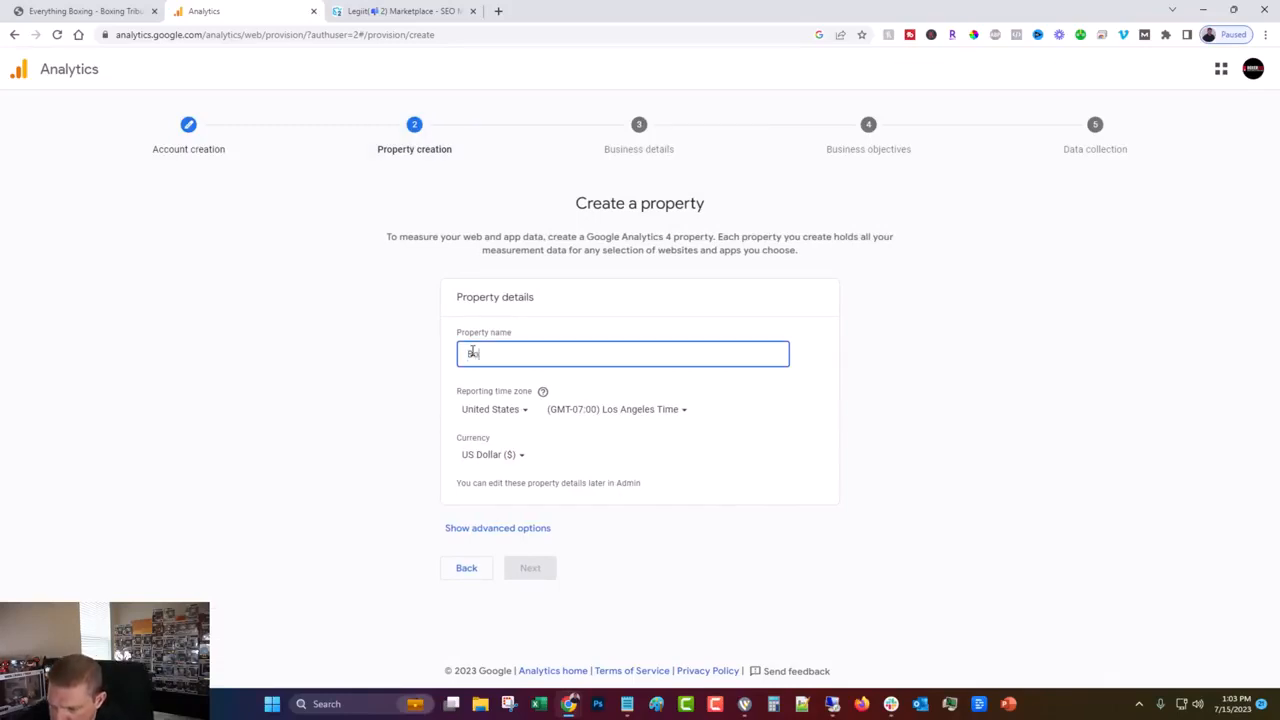
type("xing Triubne")
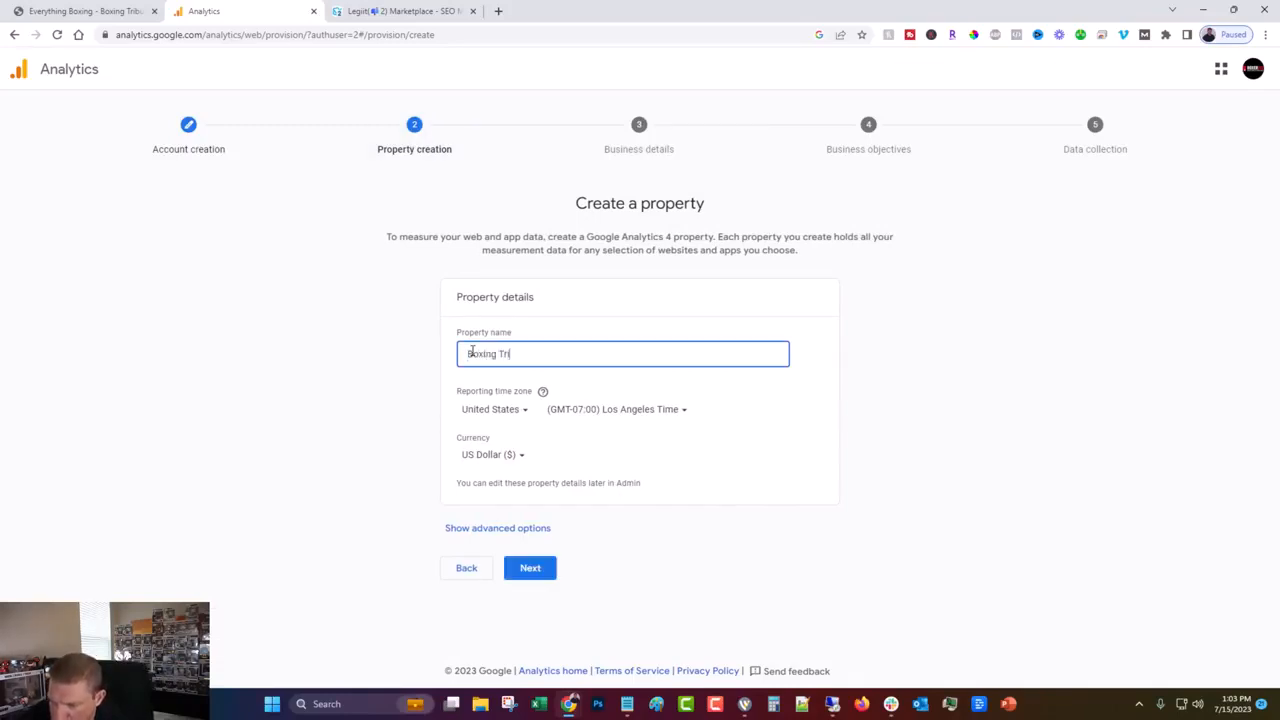
left_click(615, 409)
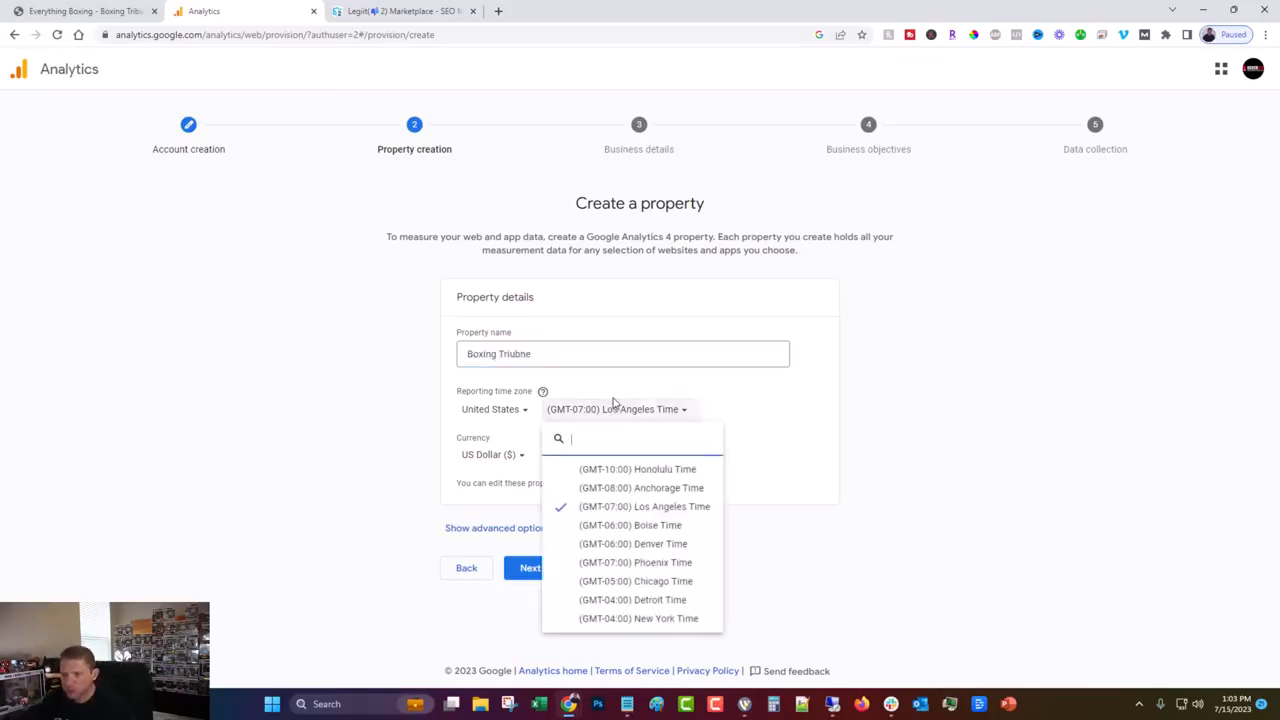
left_click(616, 619)
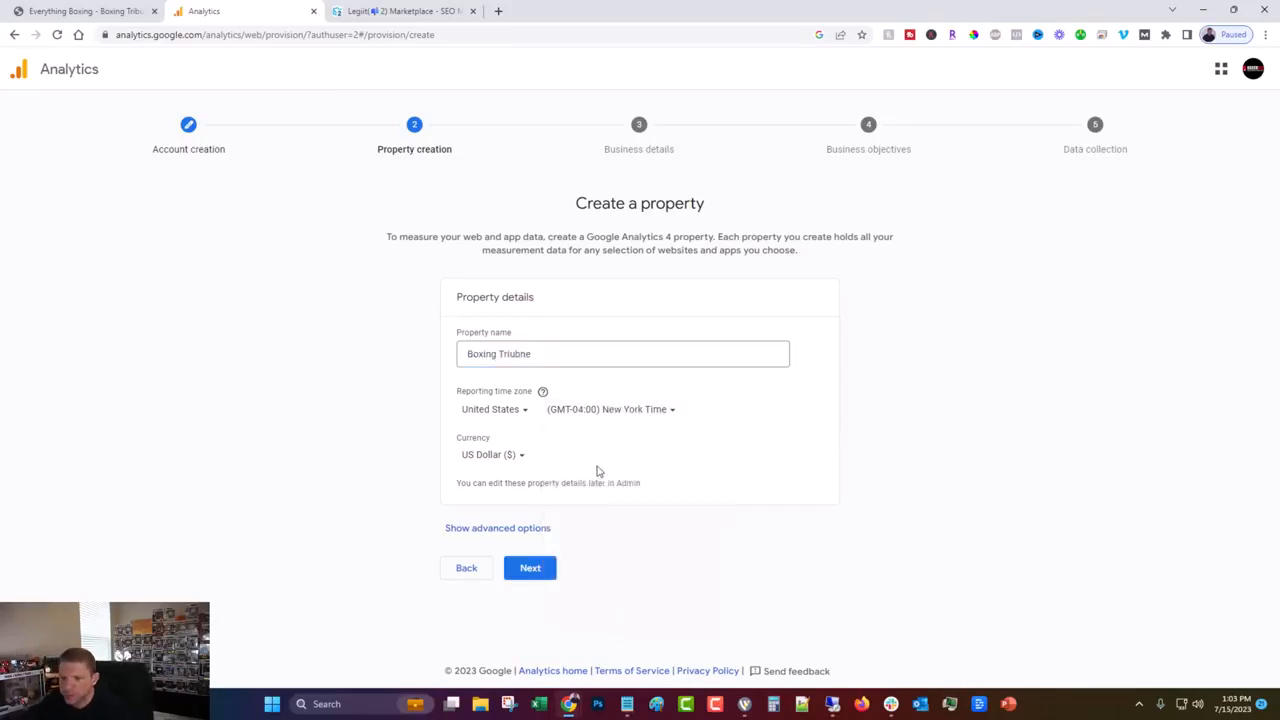
left_click(494, 529)
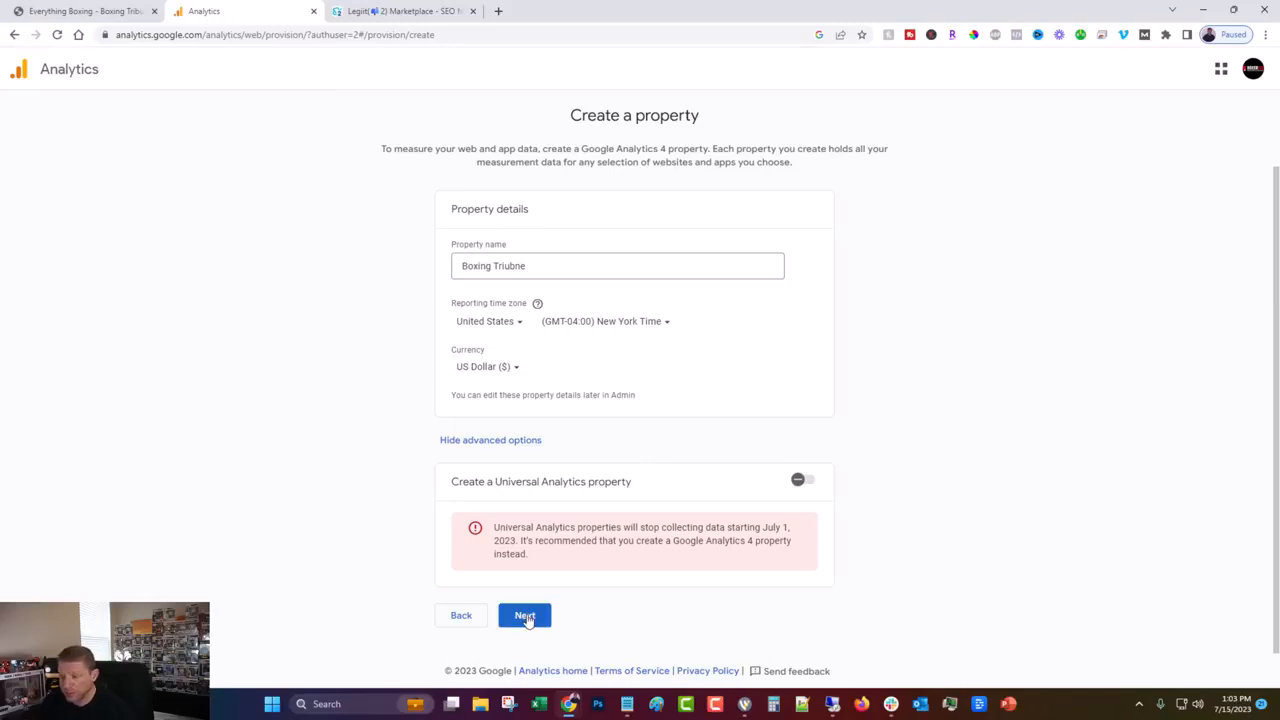
left_click(531, 619)
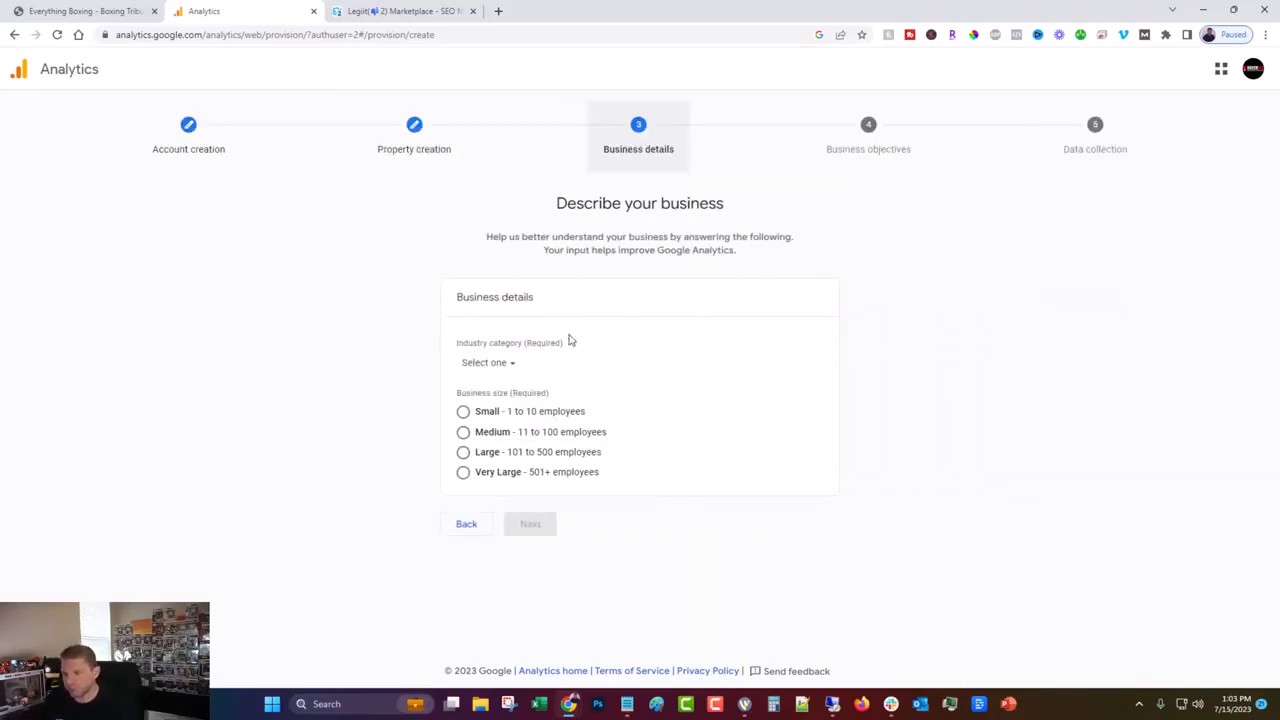
Set the industry category to Sports and the business size to Small - 1 to 10 employees, and continue
left_click(507, 363)
scroll(551, 497, "down", 5)
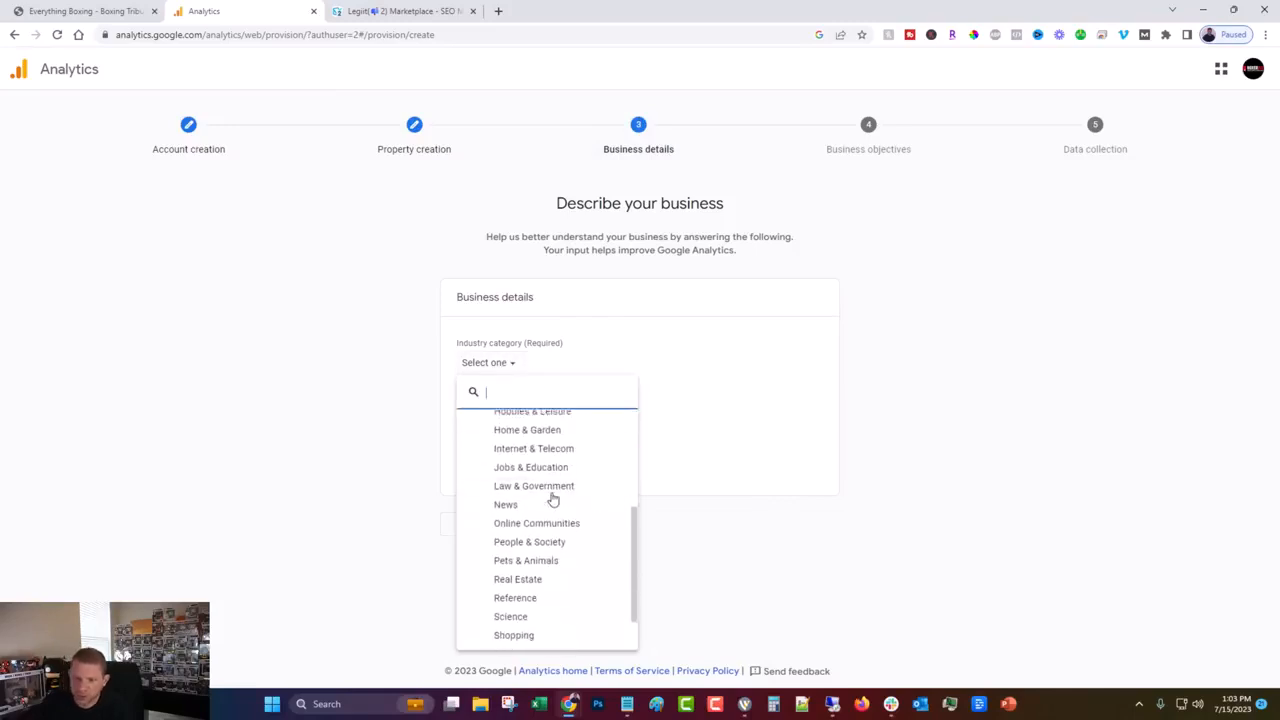
left_click(533, 597)
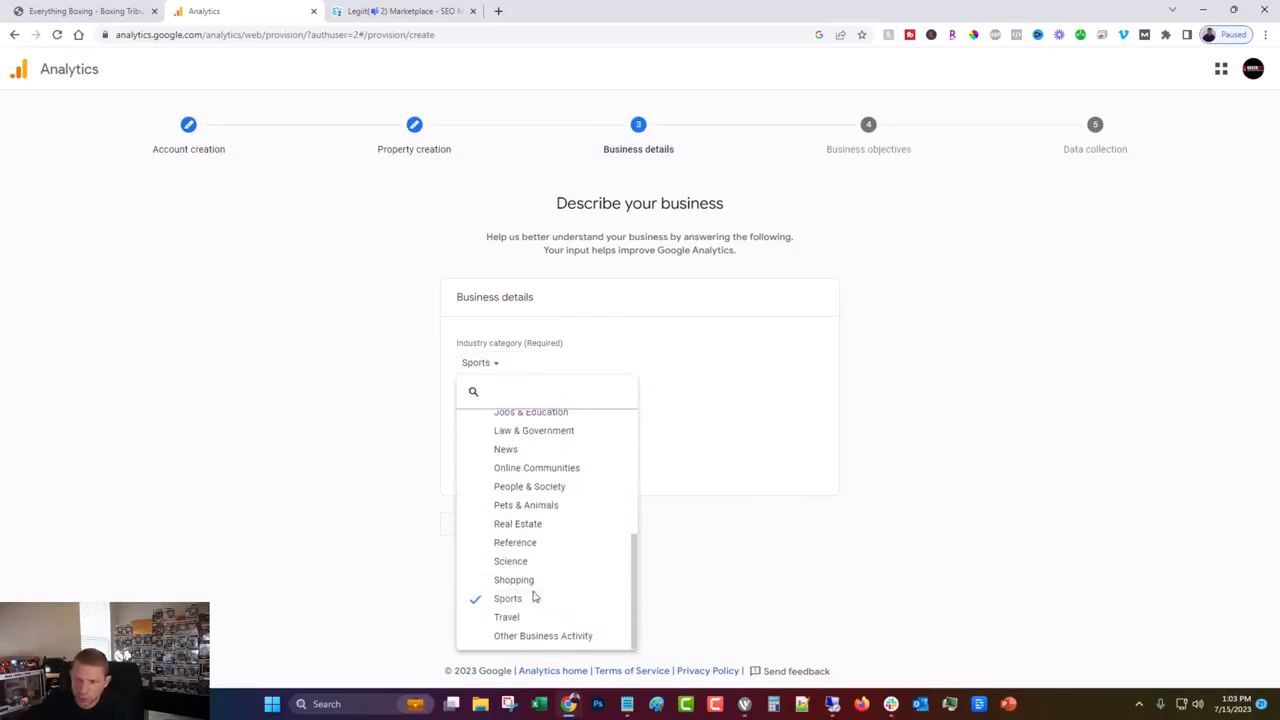
left_click(476, 413)
left_click(520, 527)
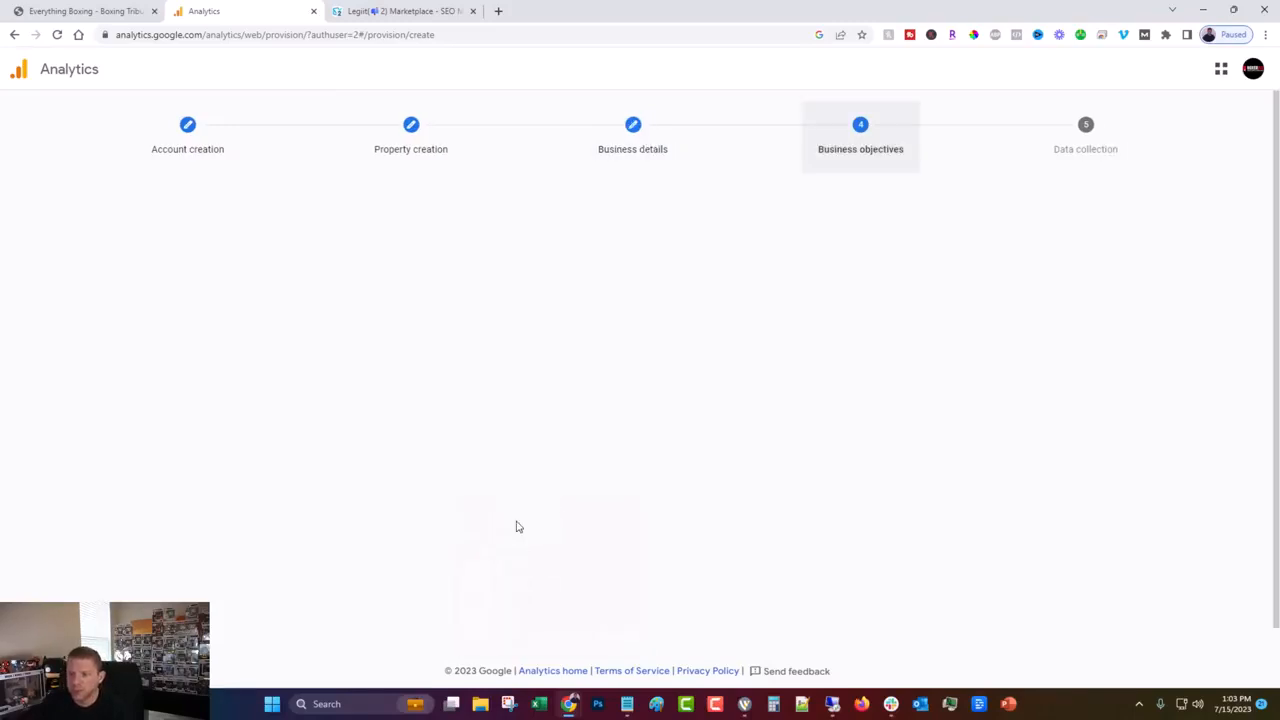
Select Get baseline reports as a business objective, try Examine user behavior as well, and submit the account for creation
scroll(800, 450, "down", 1)
left_click(776, 557)
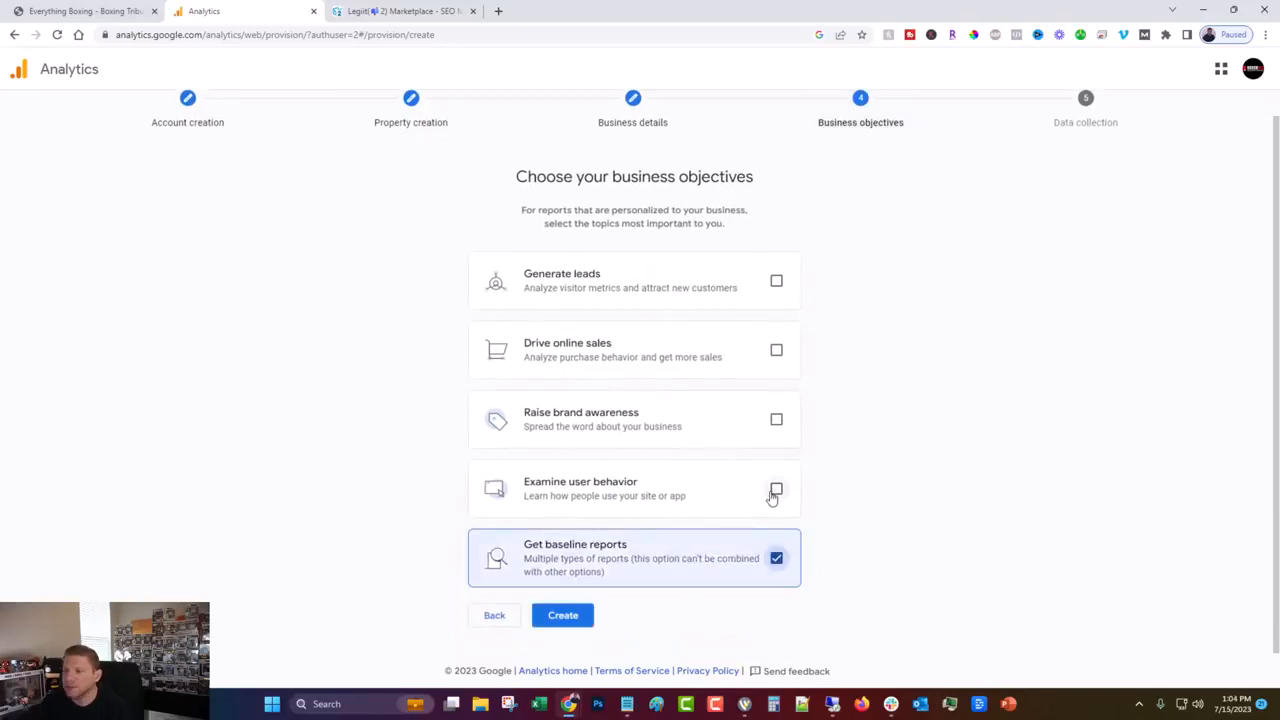
left_click(772, 492)
left_click(563, 614)
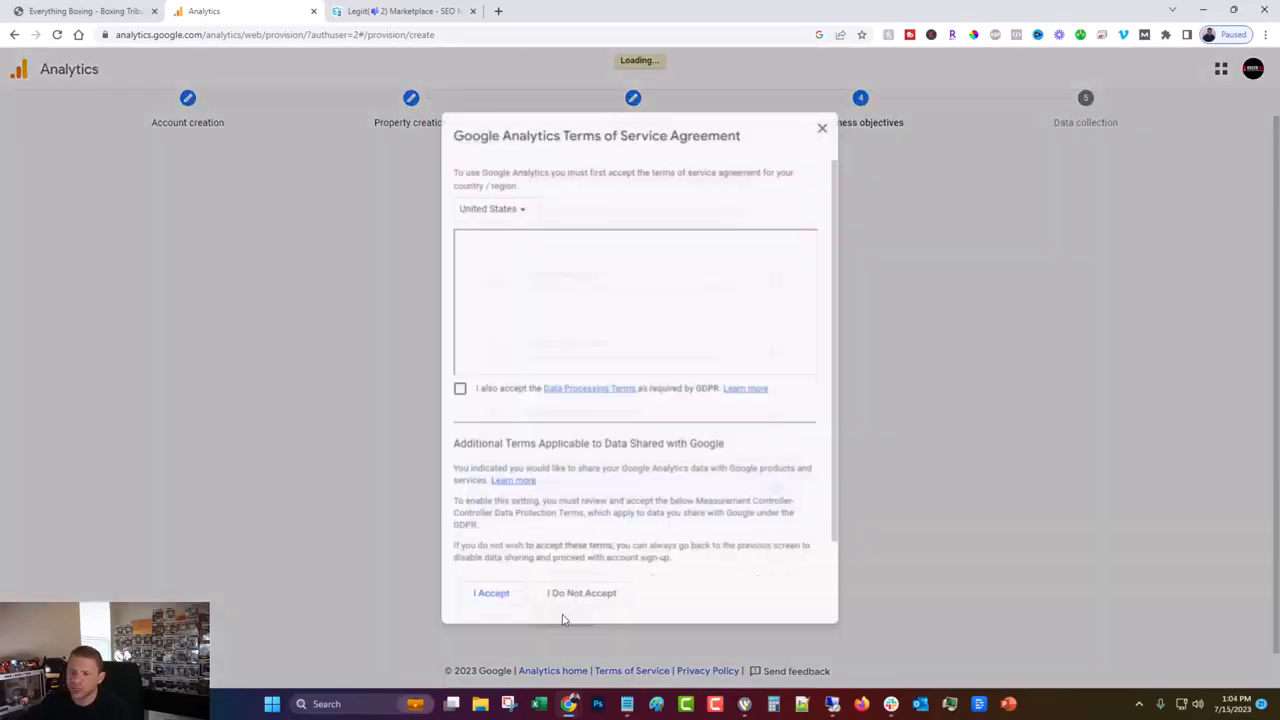
Accept the Analytics terms of service, including the GDPR Data Processing Terms and the Measurement Controller-Controller Data Protection Terms
left_click(459, 388)
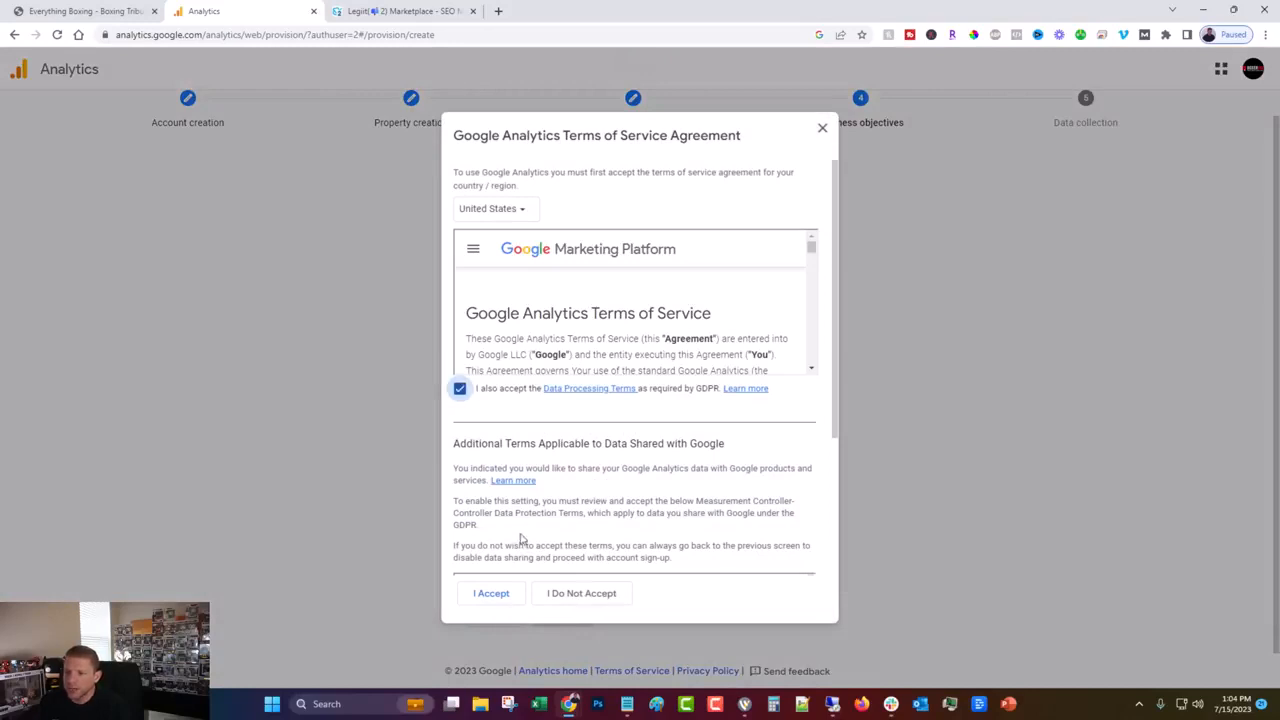
left_click(489, 596)
left_click(467, 525)
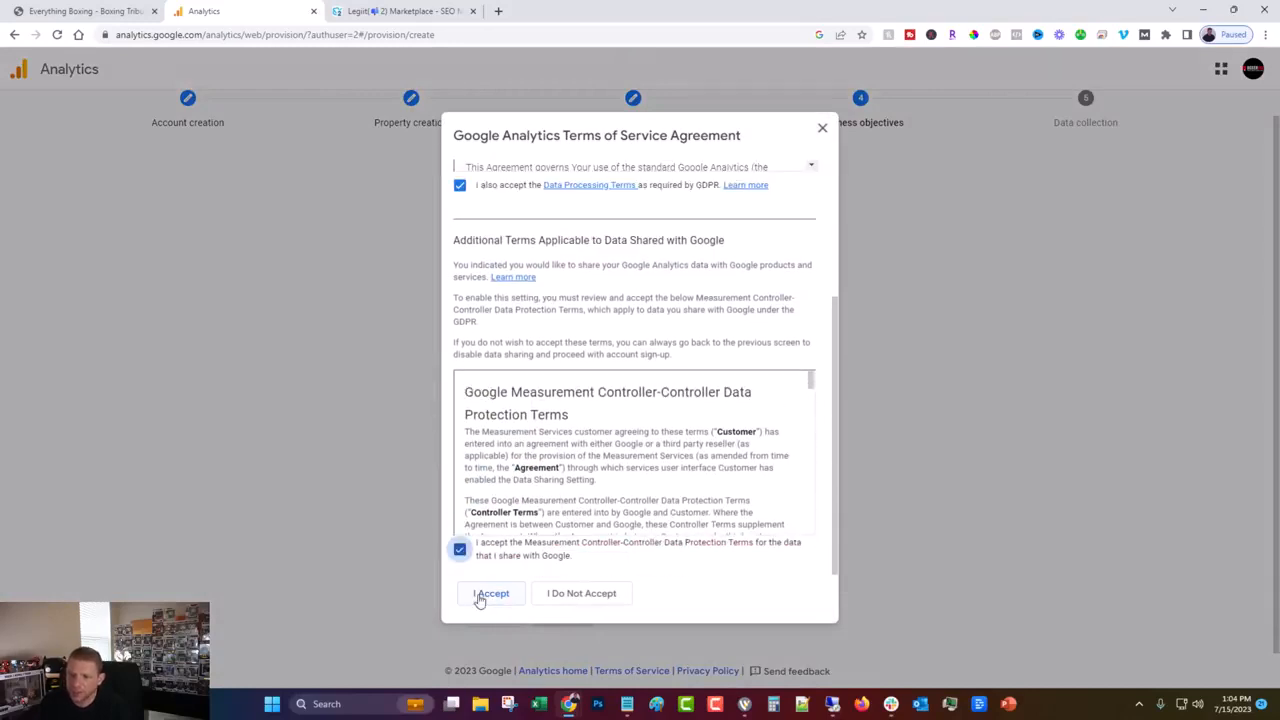
left_click(486, 594)
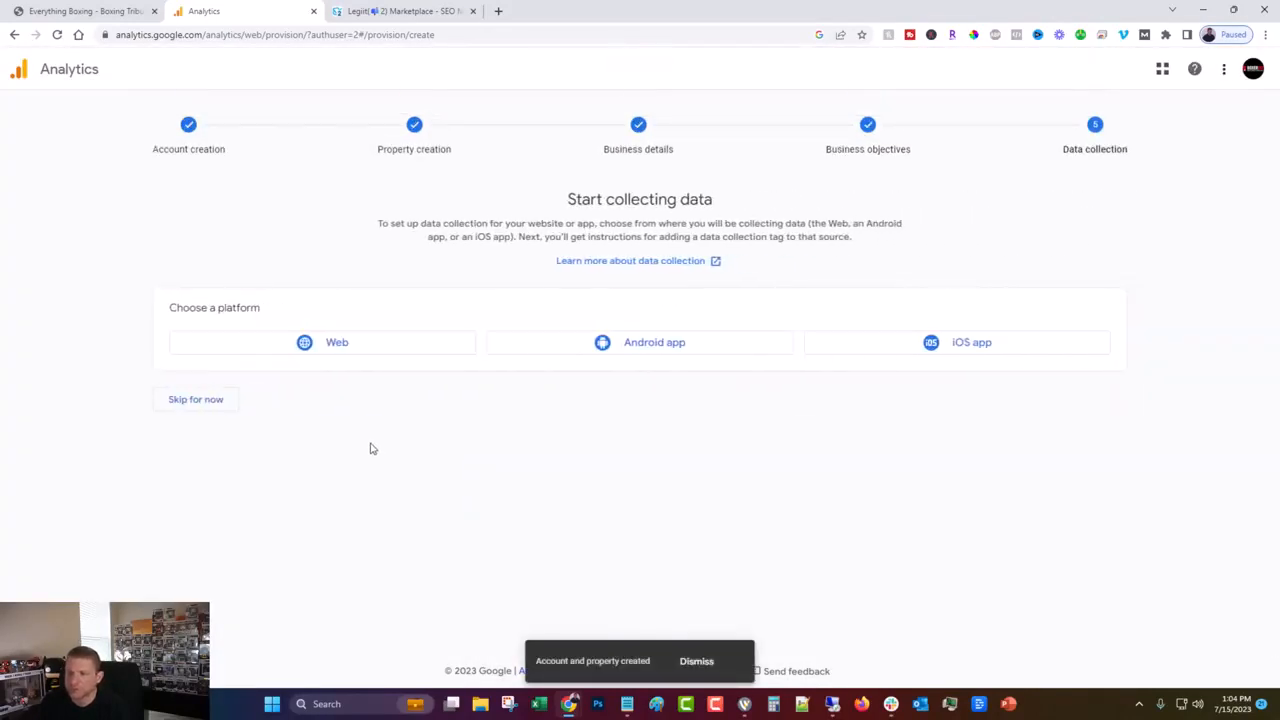
left_click(327, 345)
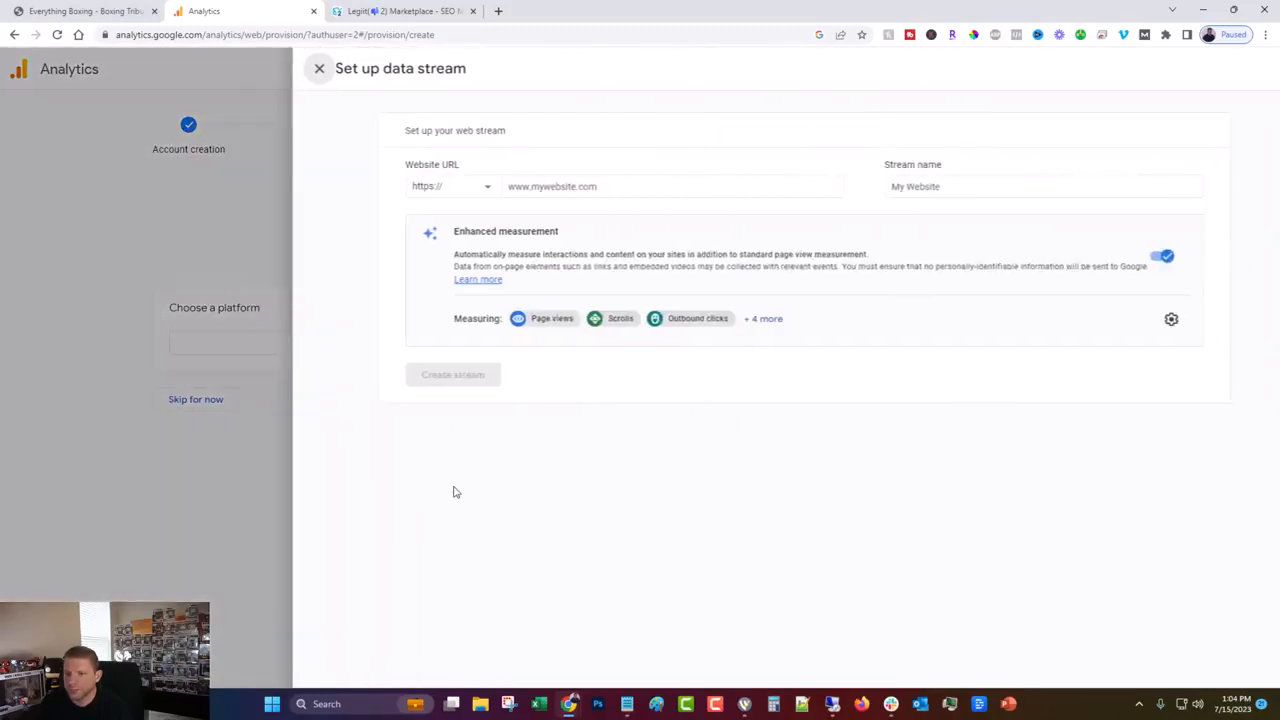
left_click(85, 11)
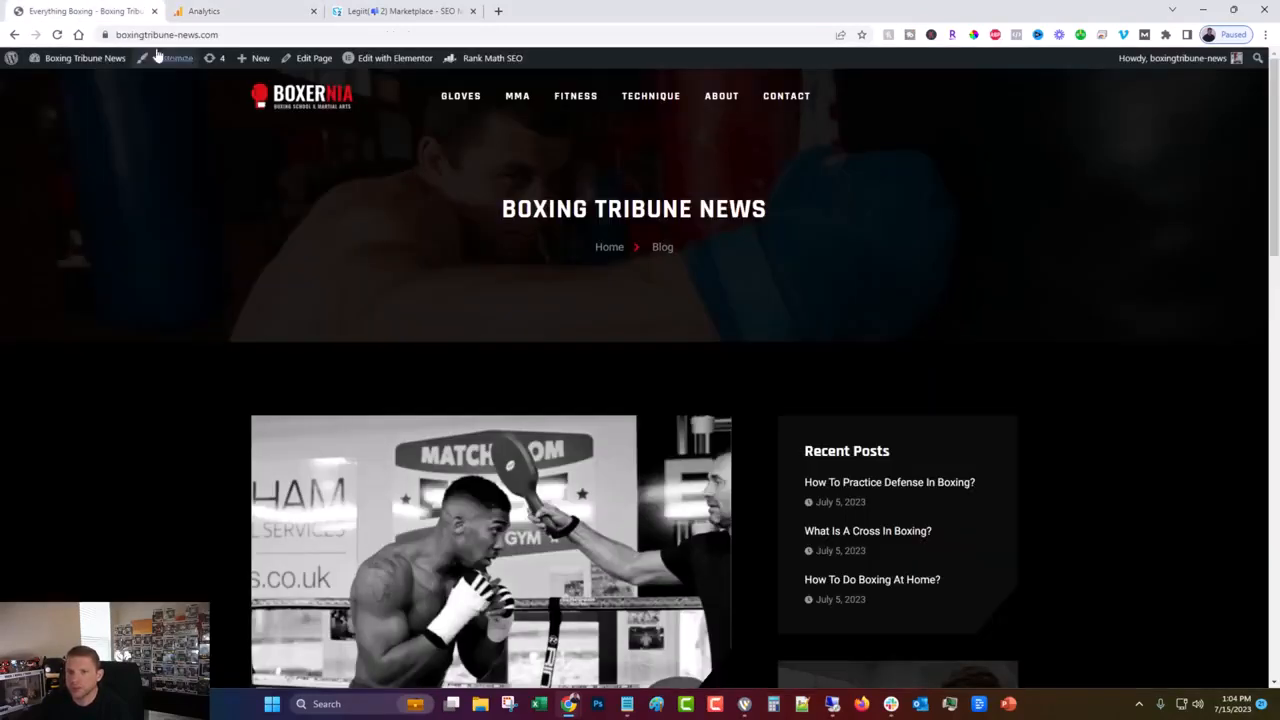
left_click(172, 36)
right_click(172, 36)
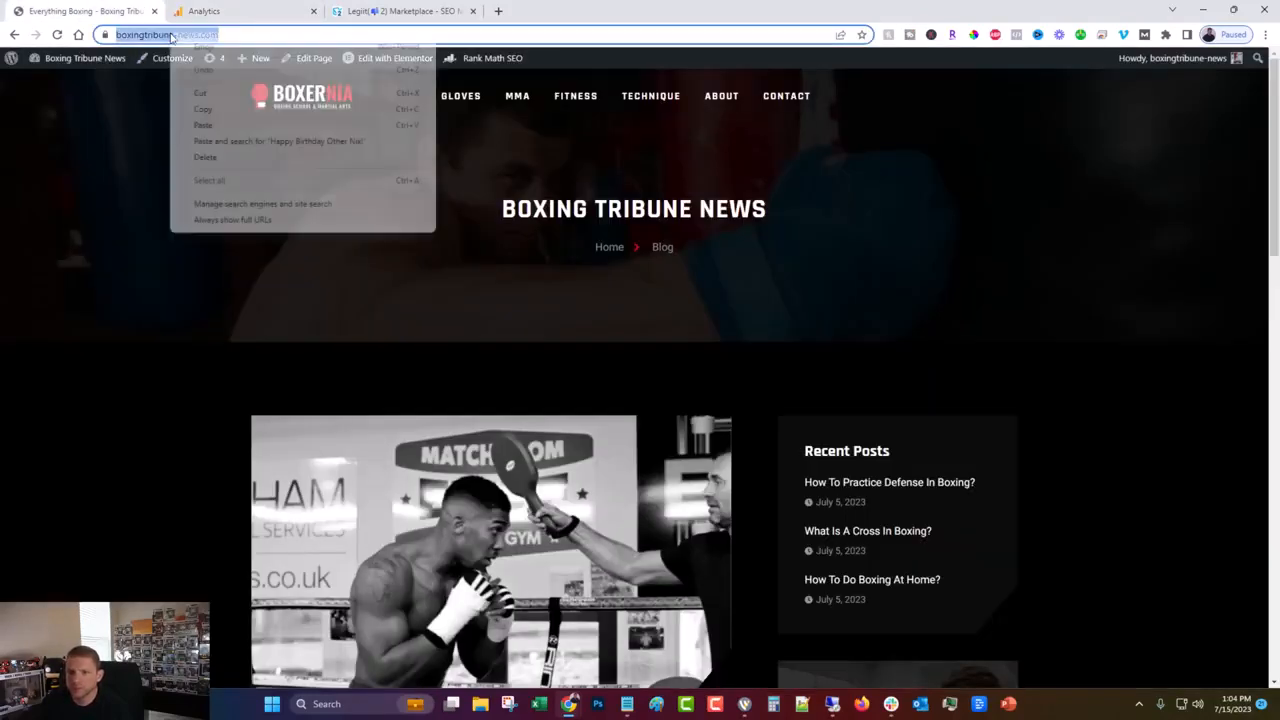
left_click(200, 112)
left_click(215, 11)
right_click(505, 188)
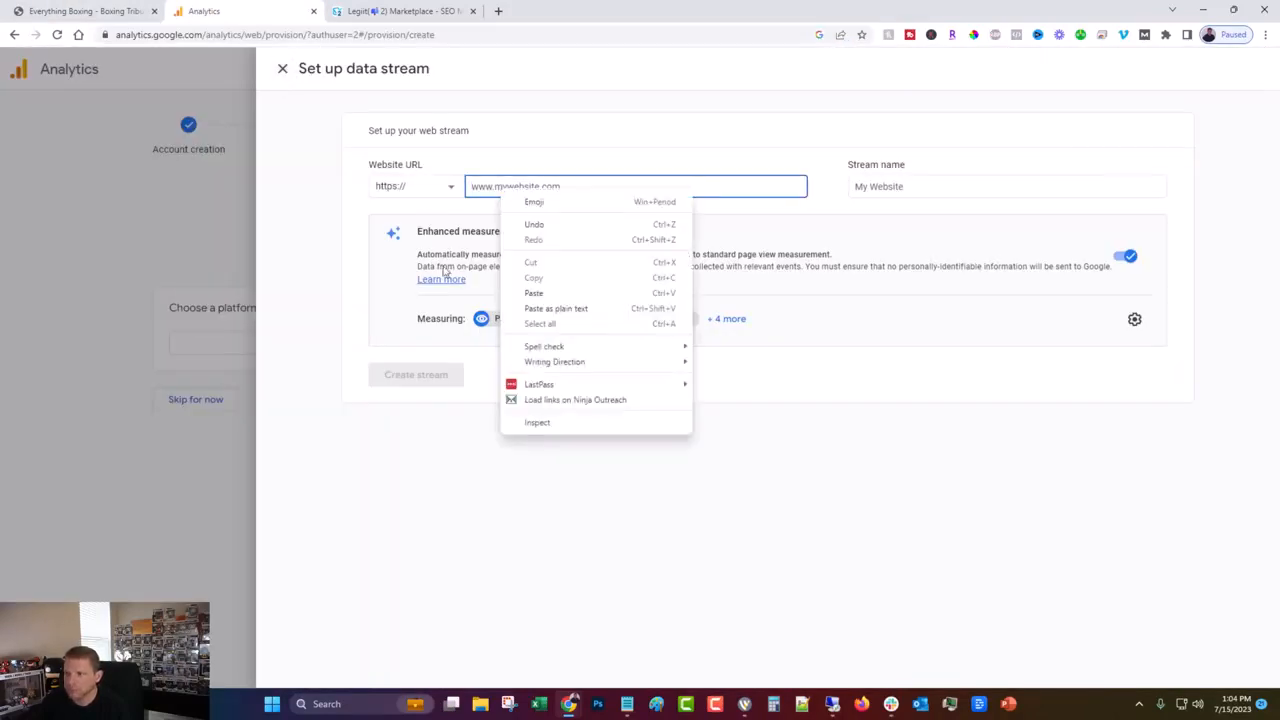
left_click(520, 290)
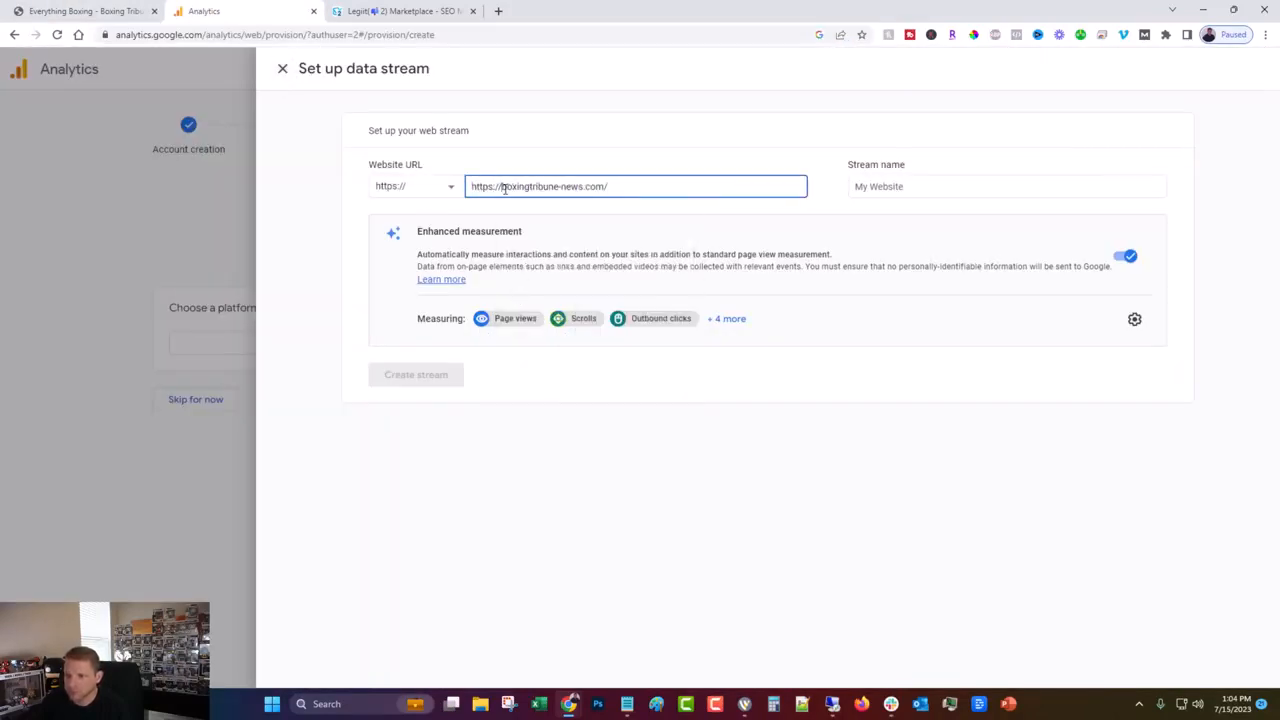
left_click_drag(505, 188, 434, 191)
key("BackSpace")
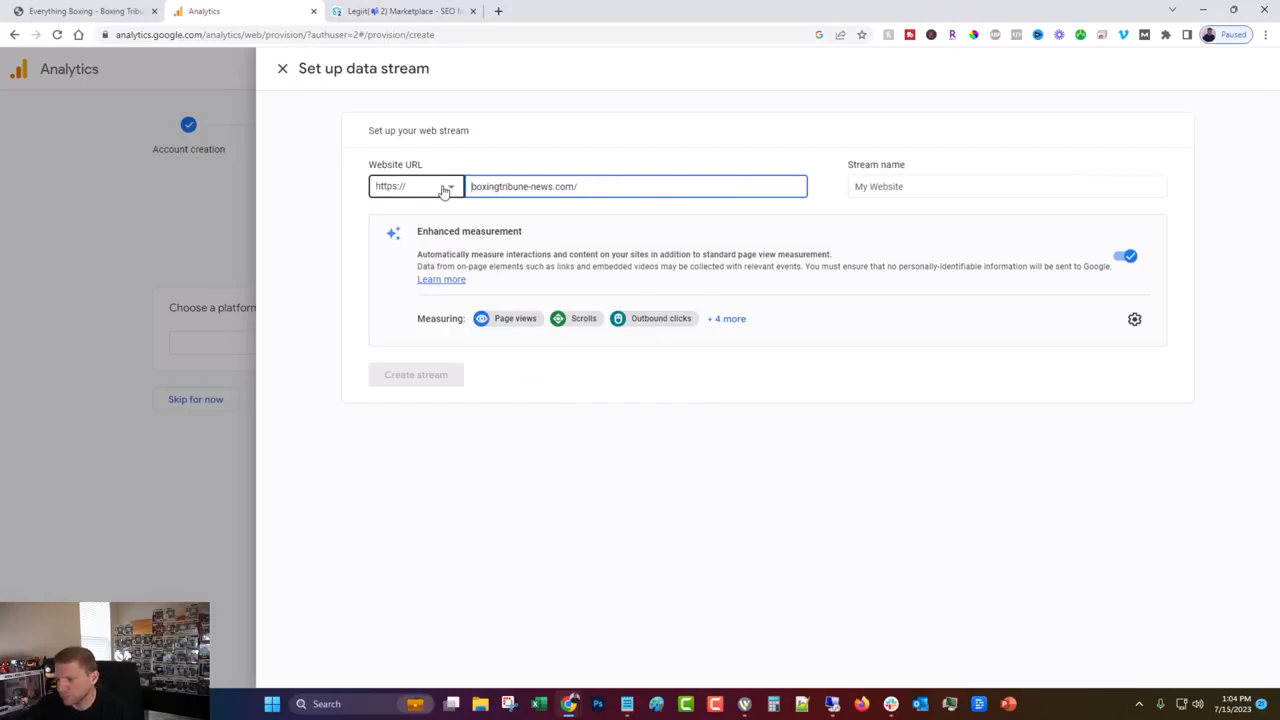
Name the web stream Boxing Tribune and create it with enhanced measurement left on
left_click(912, 186)
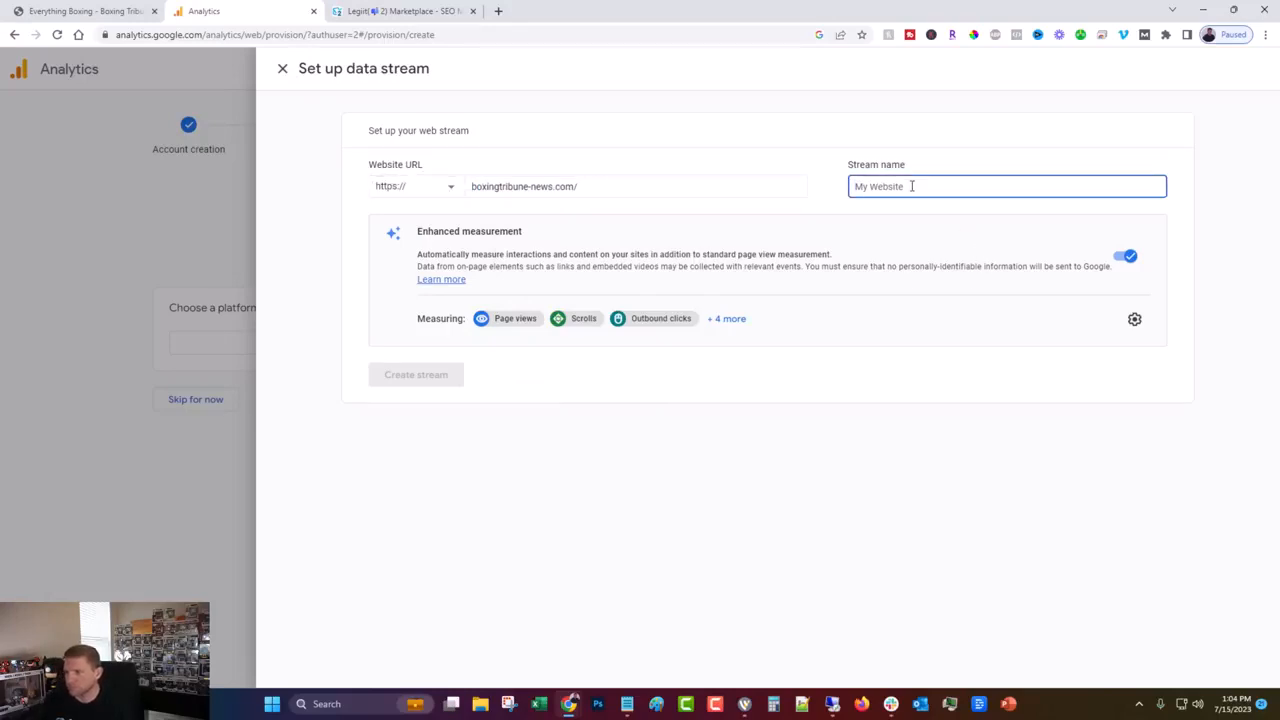
type("Bo")
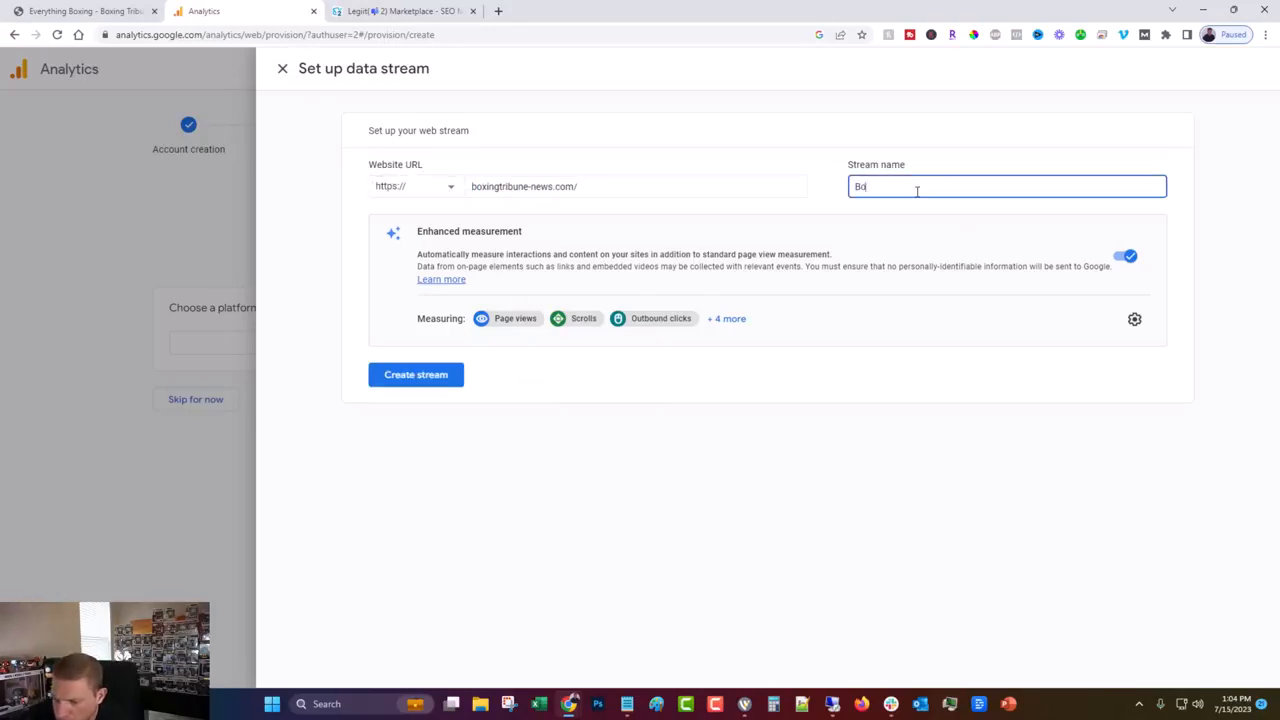
type("xing Trib")
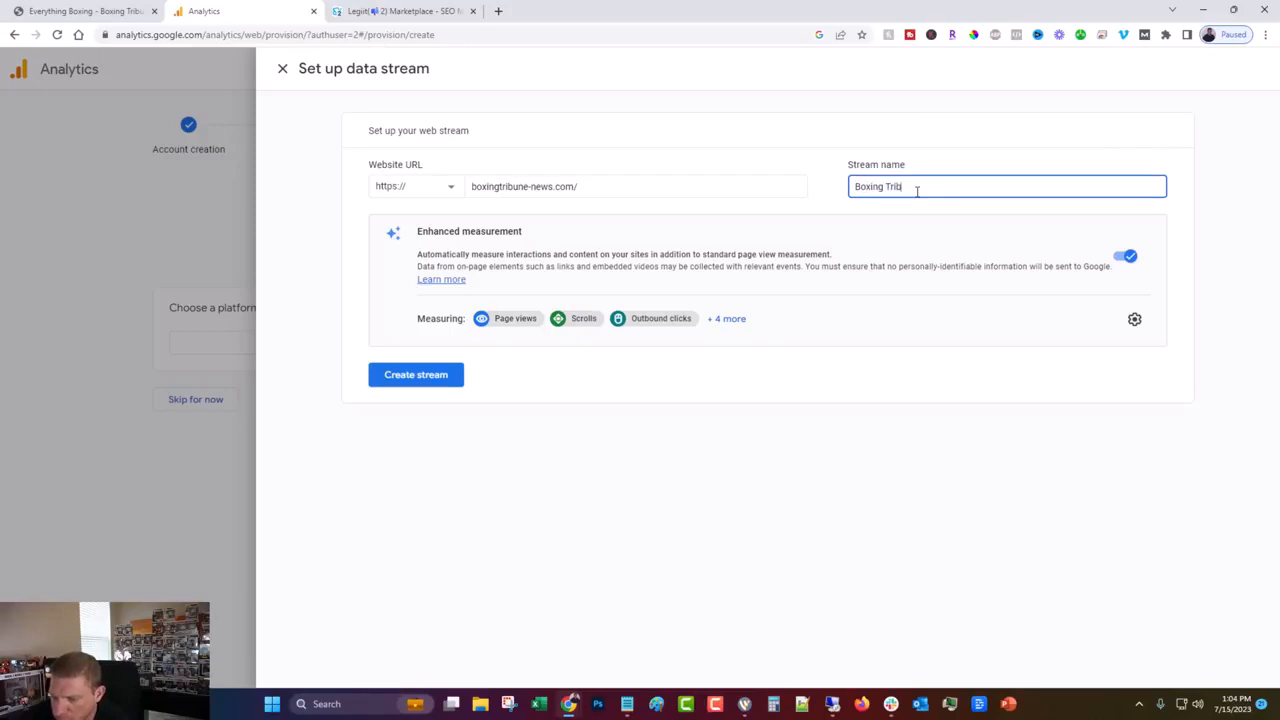
type("une")
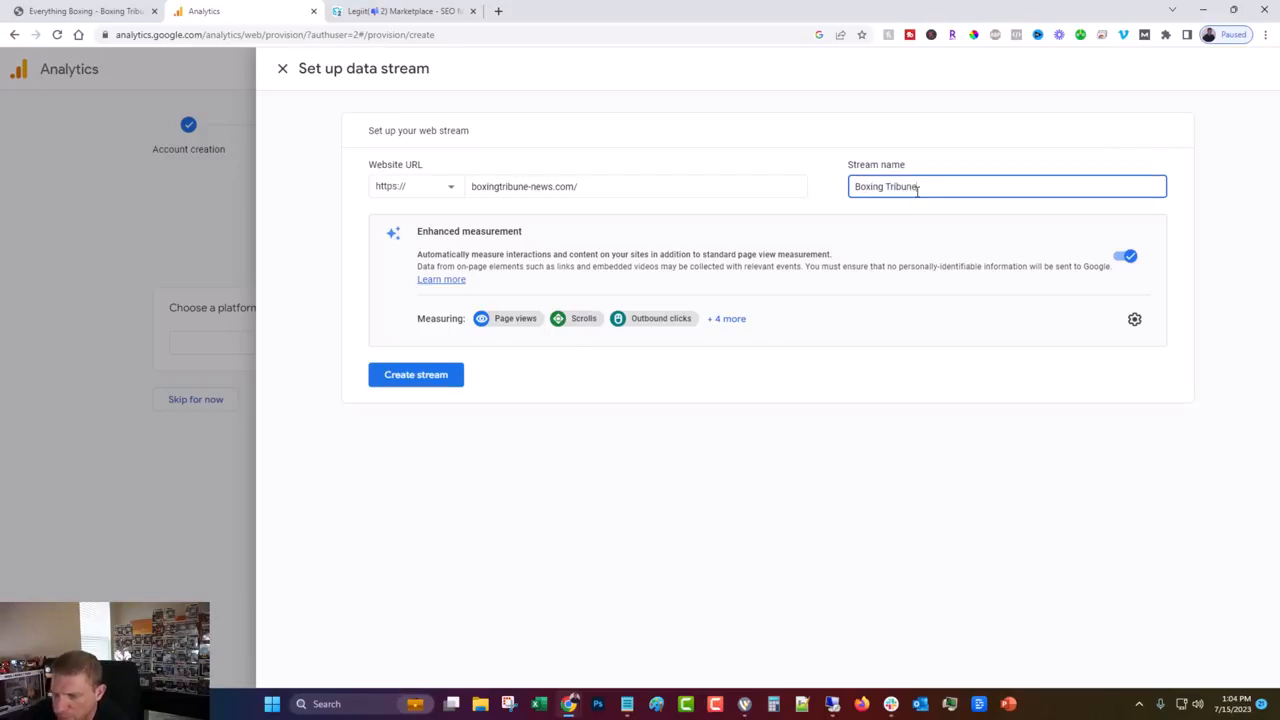
left_click(425, 384)
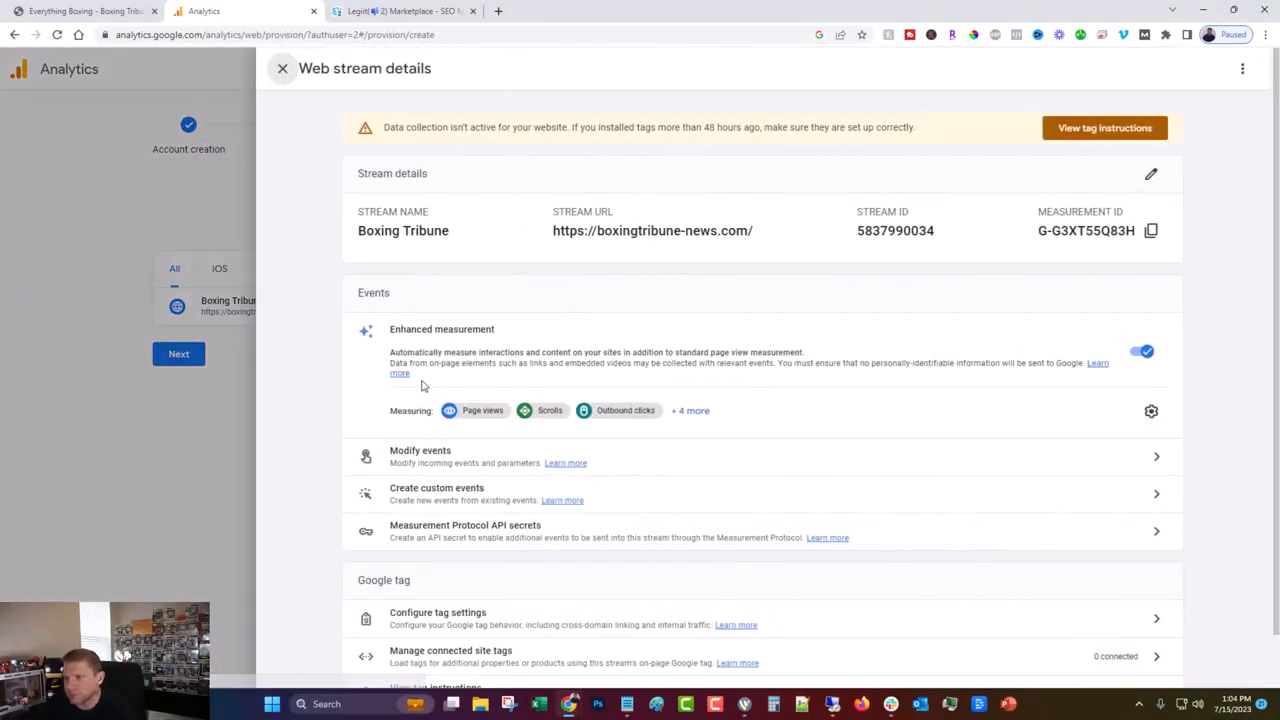
Open the stream's tag installation instructions and review the ones for the WordPress MonsterInsights plugin
left_click(1105, 127)
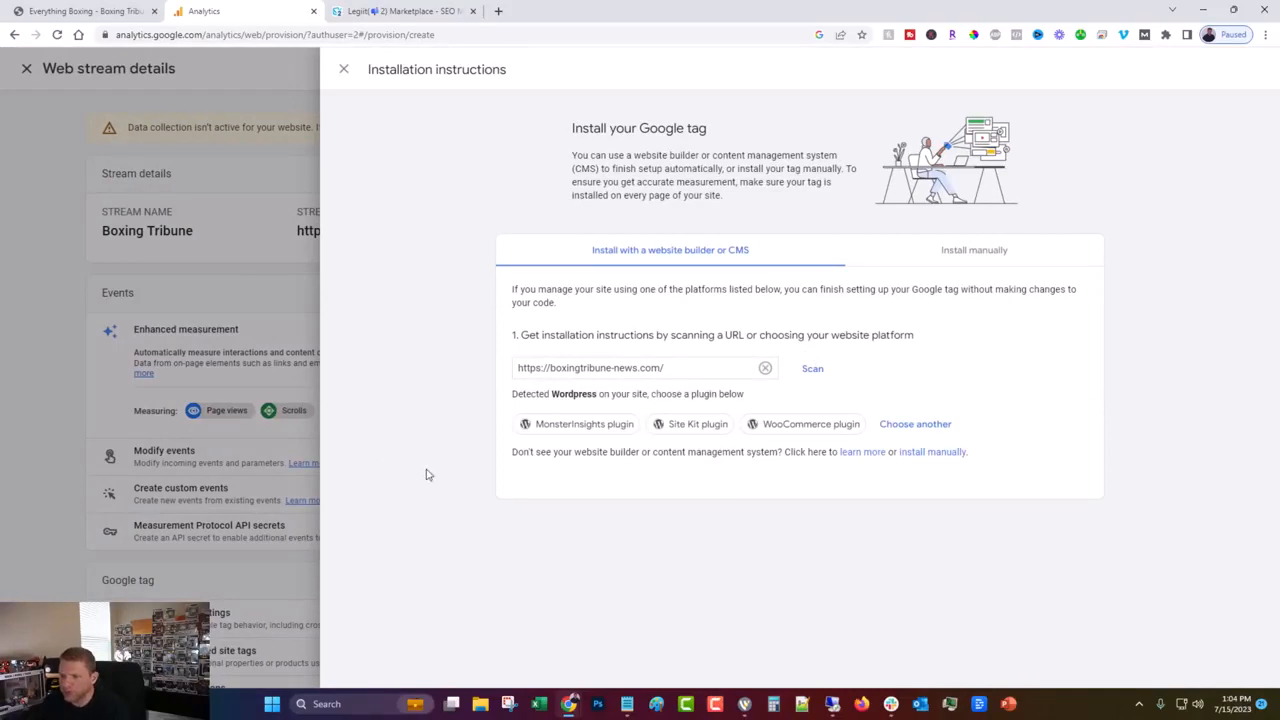
left_click(548, 428)
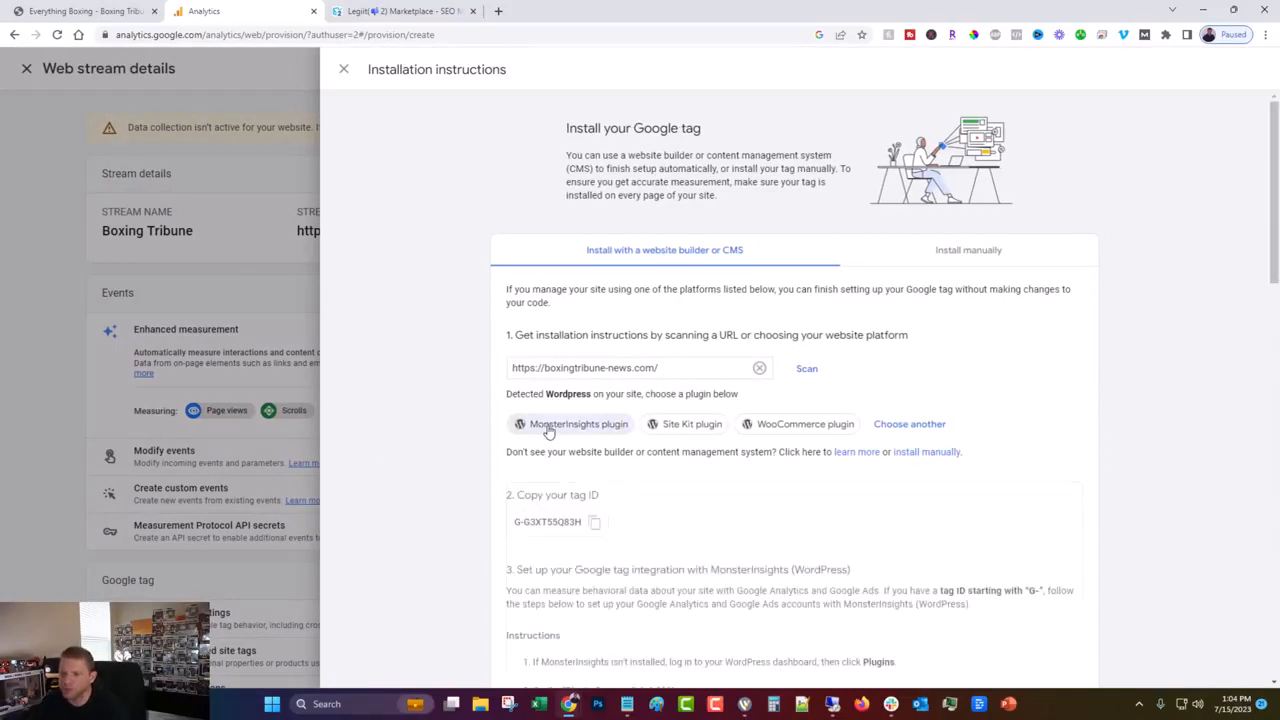
scroll(514, 403, "down", 3)
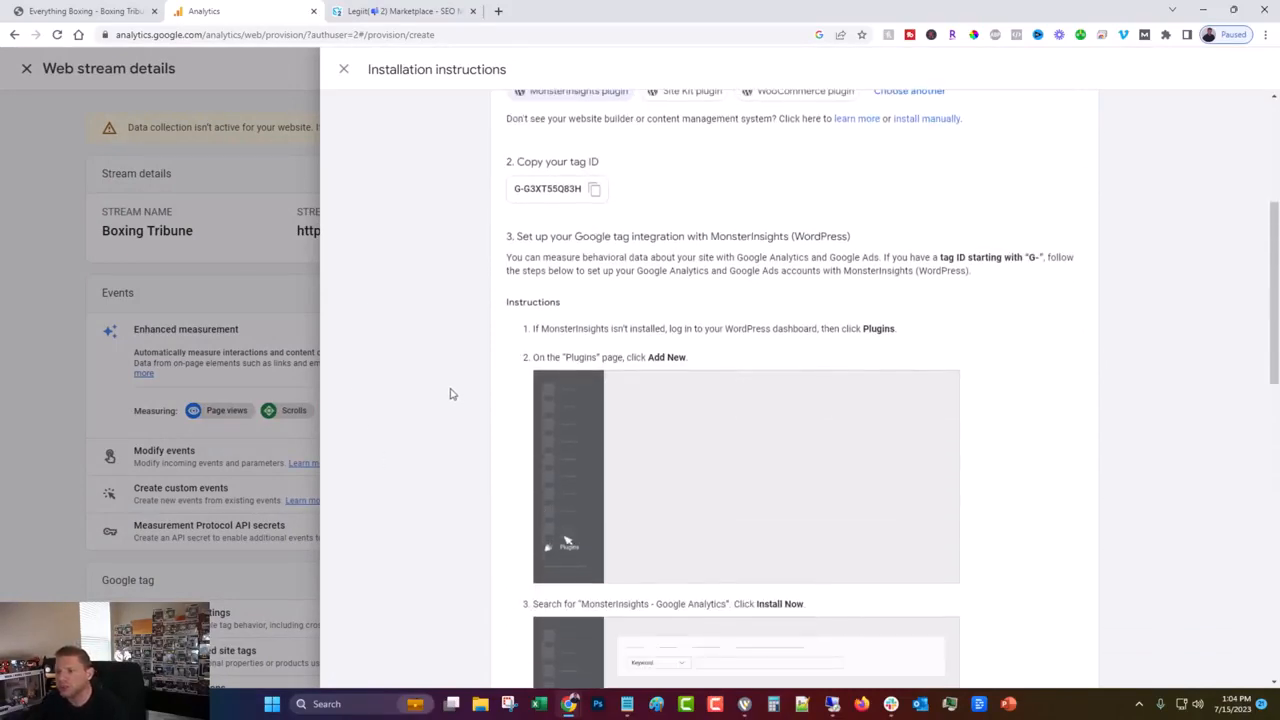
scroll(450, 394, "up", 2)
In the boxing site's WordPress dashboard, search the plugins to add for "monster", then install and activate MonsterInsights
left_click(68, 8)
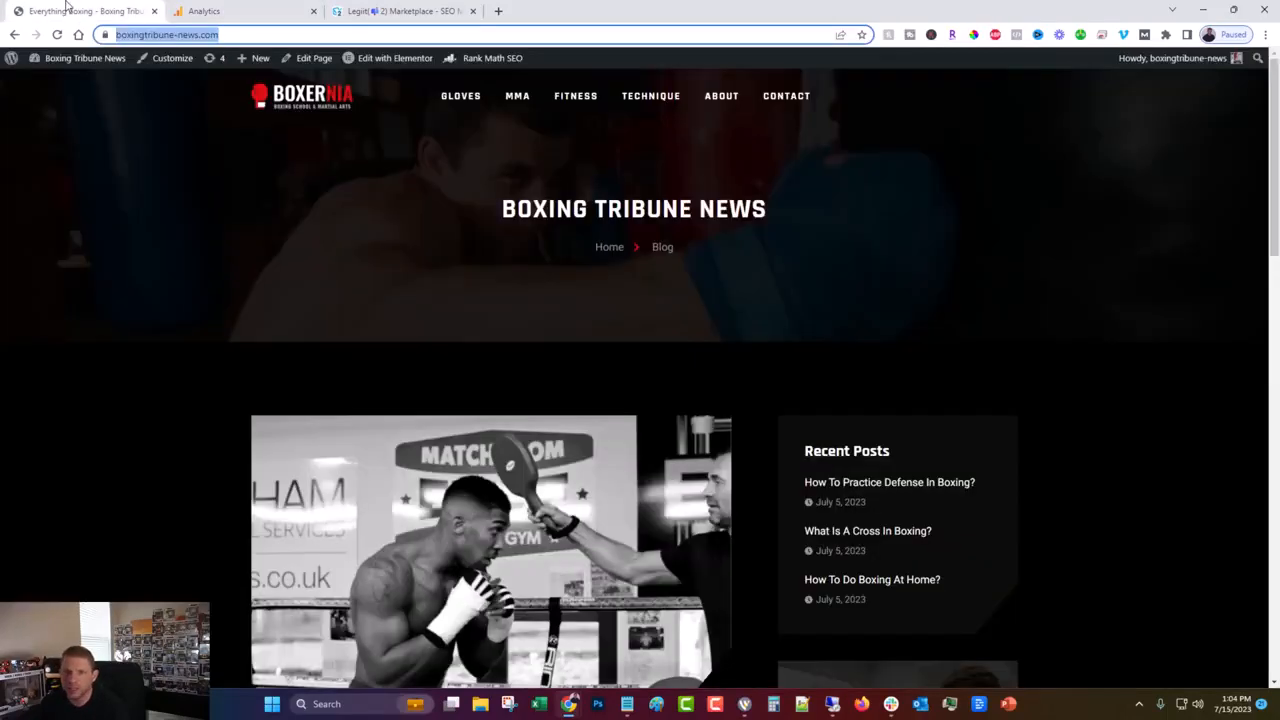
mouse_move(80, 58)
left_click(50, 82)
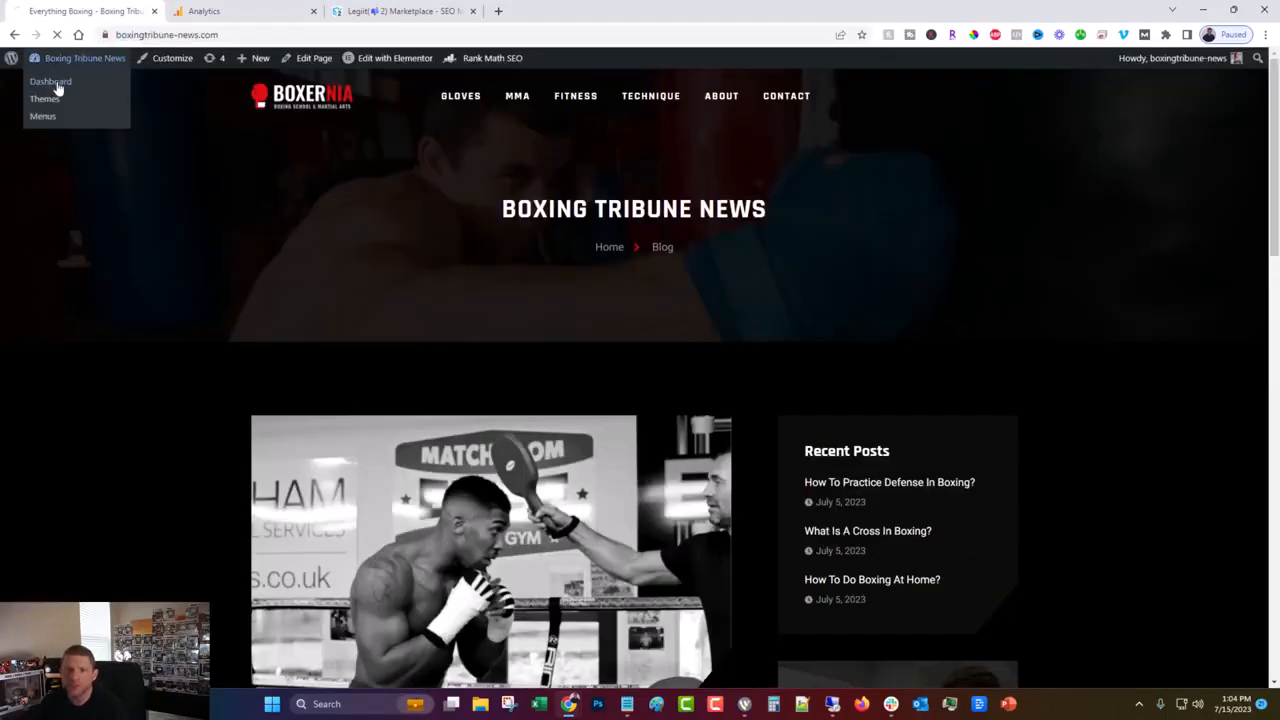
mouse_move(38, 362)
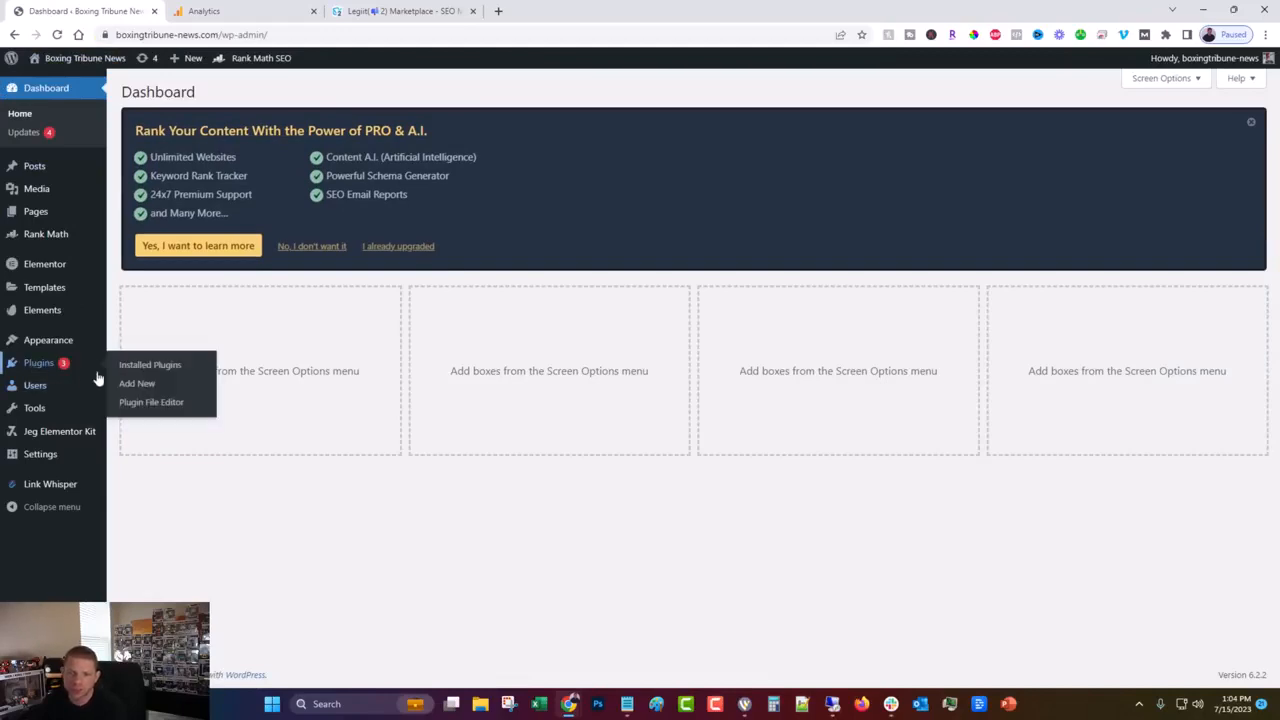
left_click(127, 380)
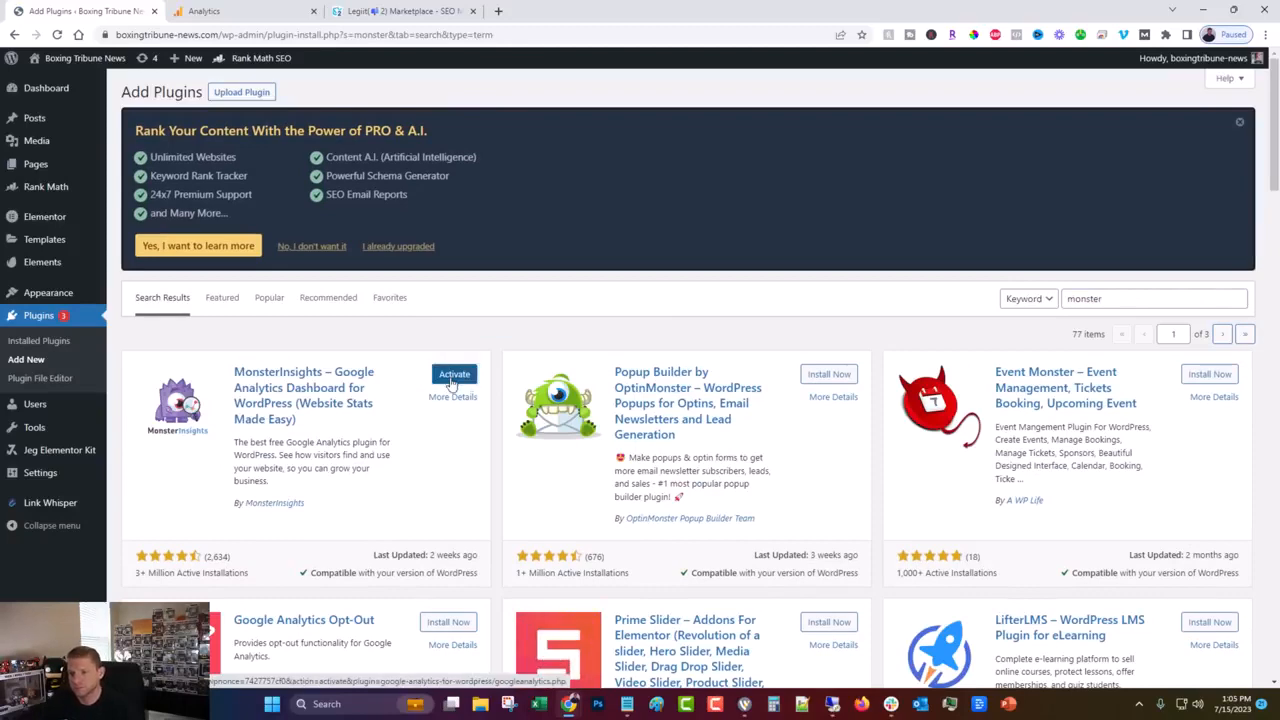
left_click(450, 376)
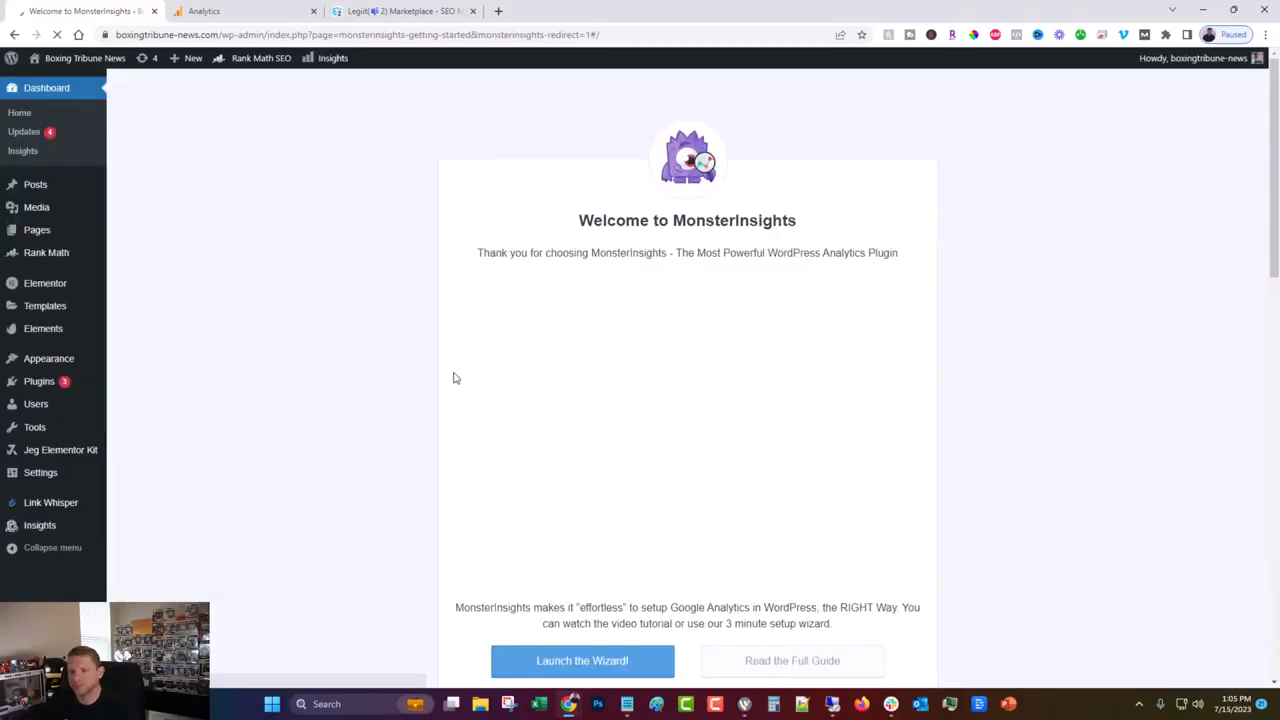
Launch the MonsterInsights setup wizard, set the website category to Publisher (Blog), and save and continue
scroll(367, 371, "down", 3)
scroll(384, 335, "down", 3)
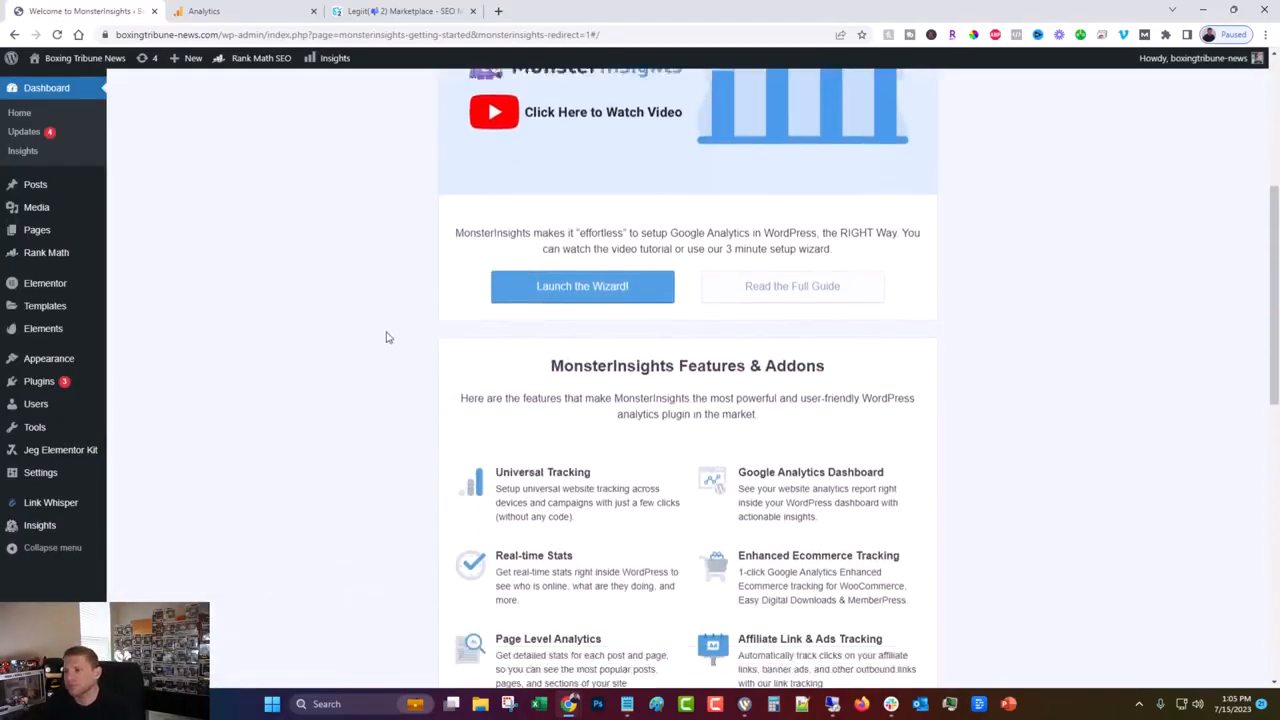
scroll(566, 262, "up", 2)
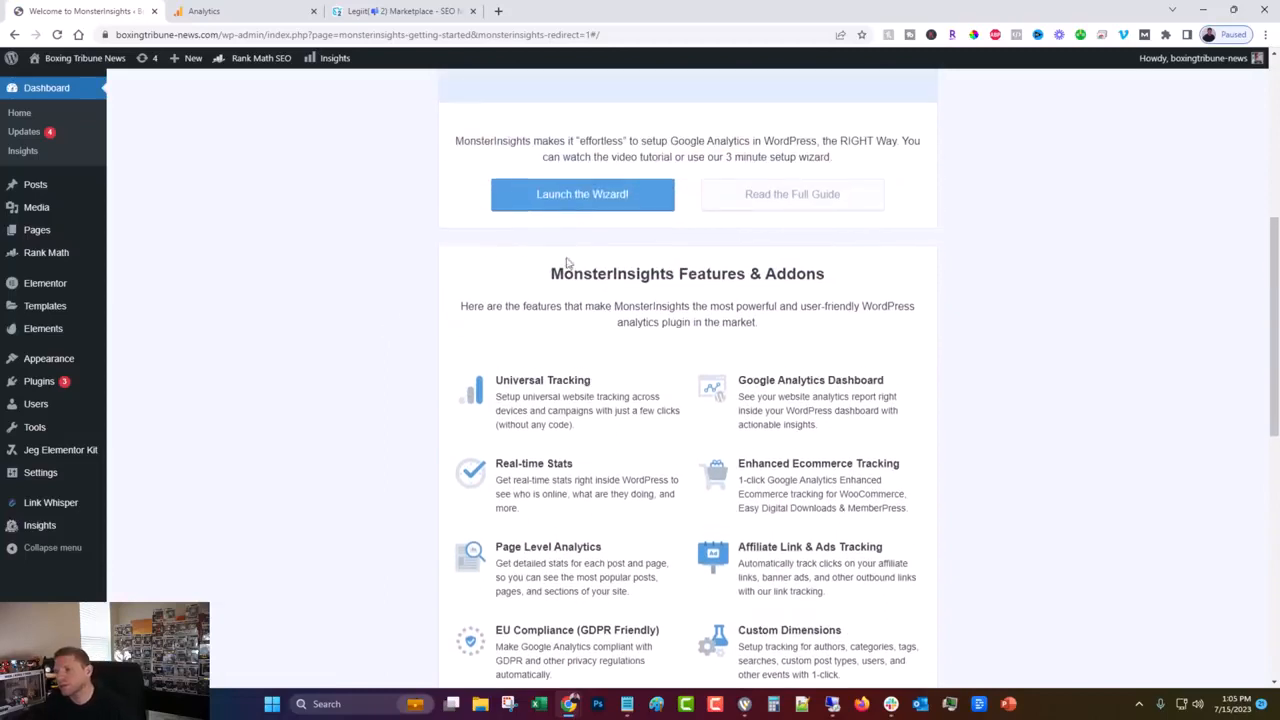
left_click(577, 194)
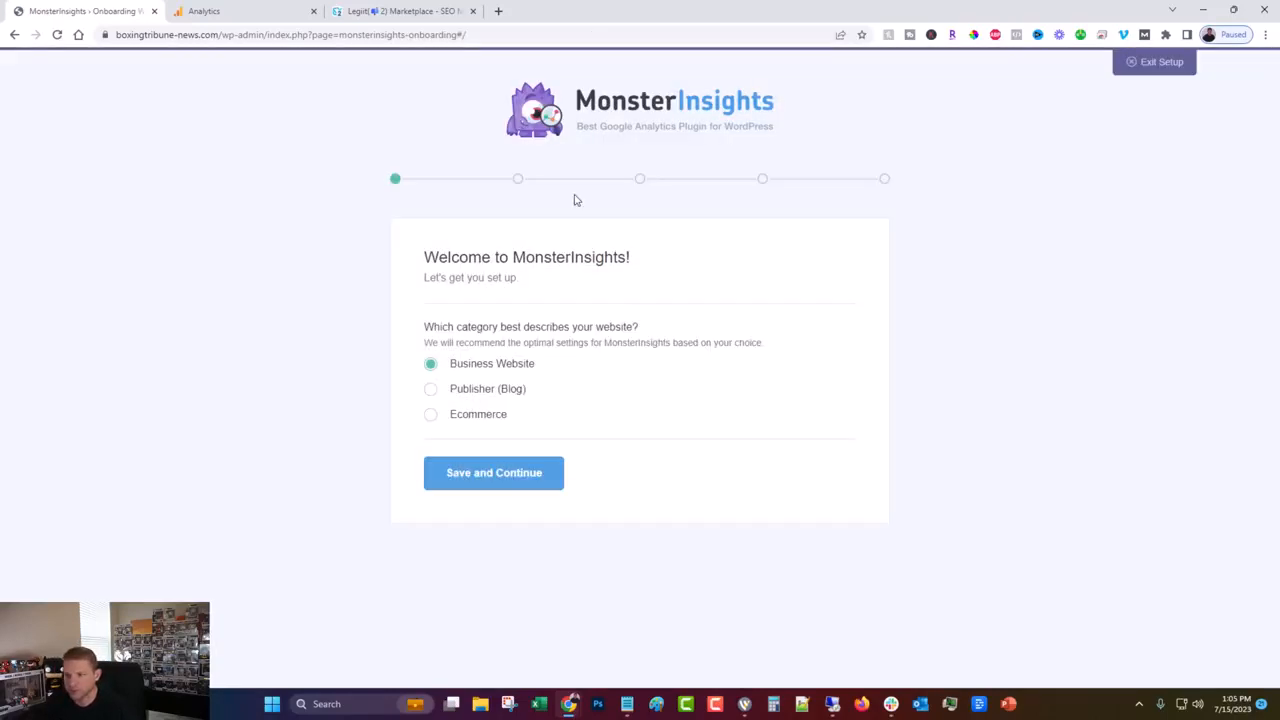
left_click(431, 389)
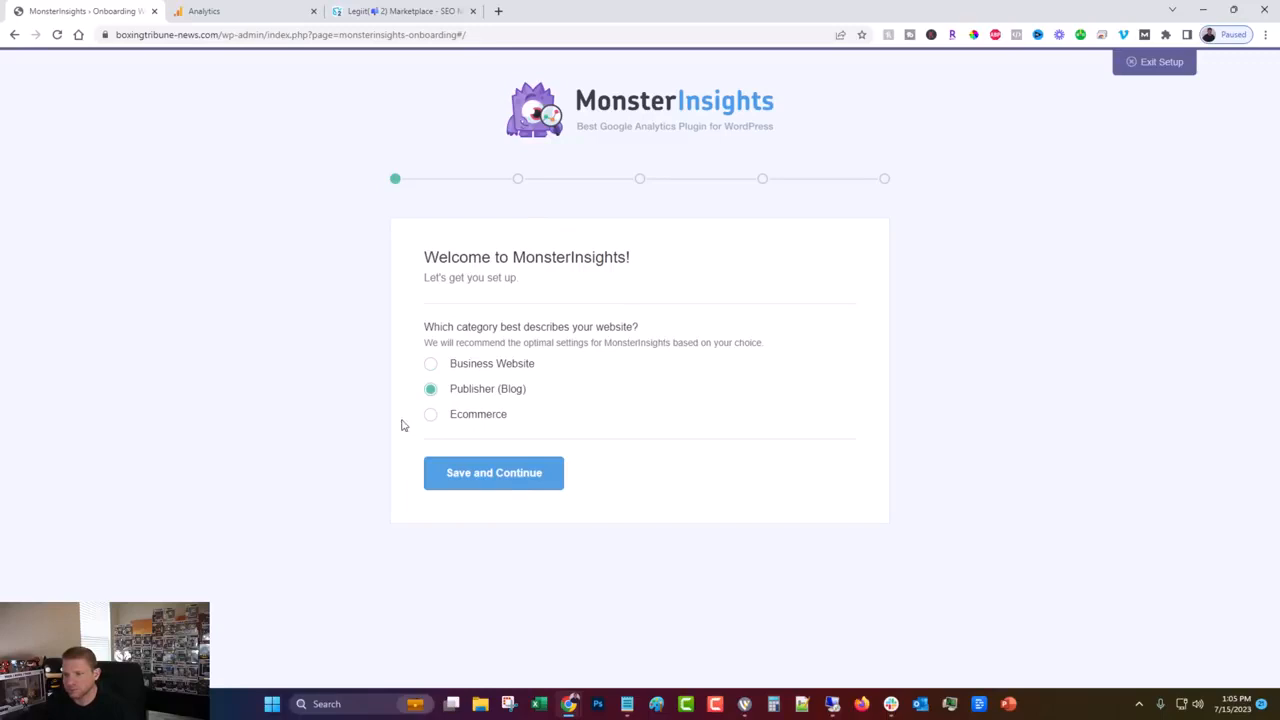
left_click(506, 477)
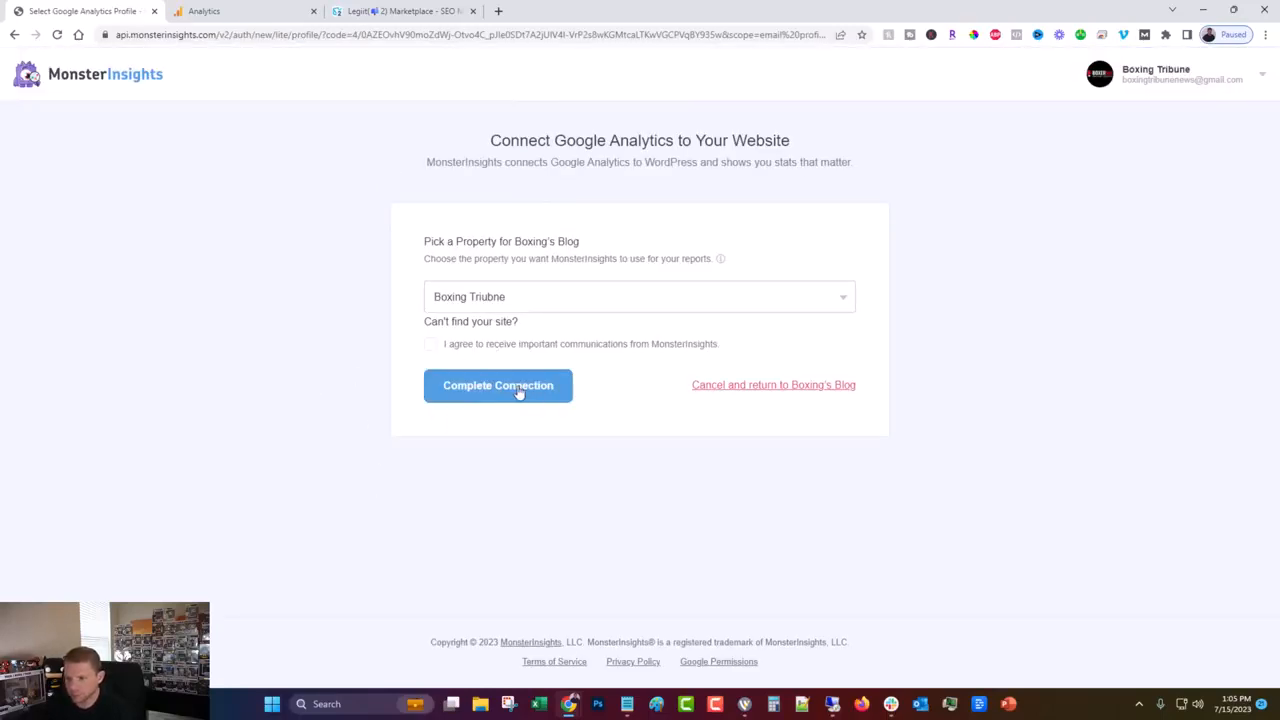
Complete the MonsterInsights connection to the Boxing Triubne property and continue past the recommended add-ons
left_click(520, 391)
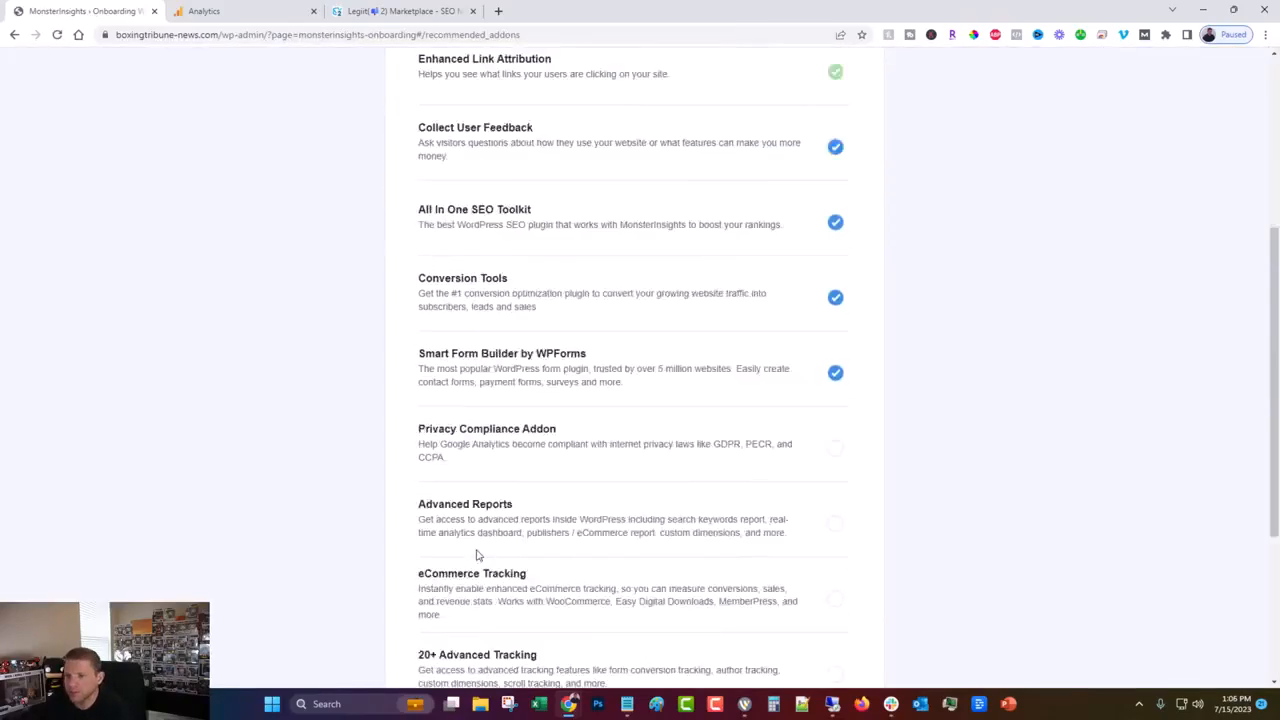
scroll(478, 552, "down", 4)
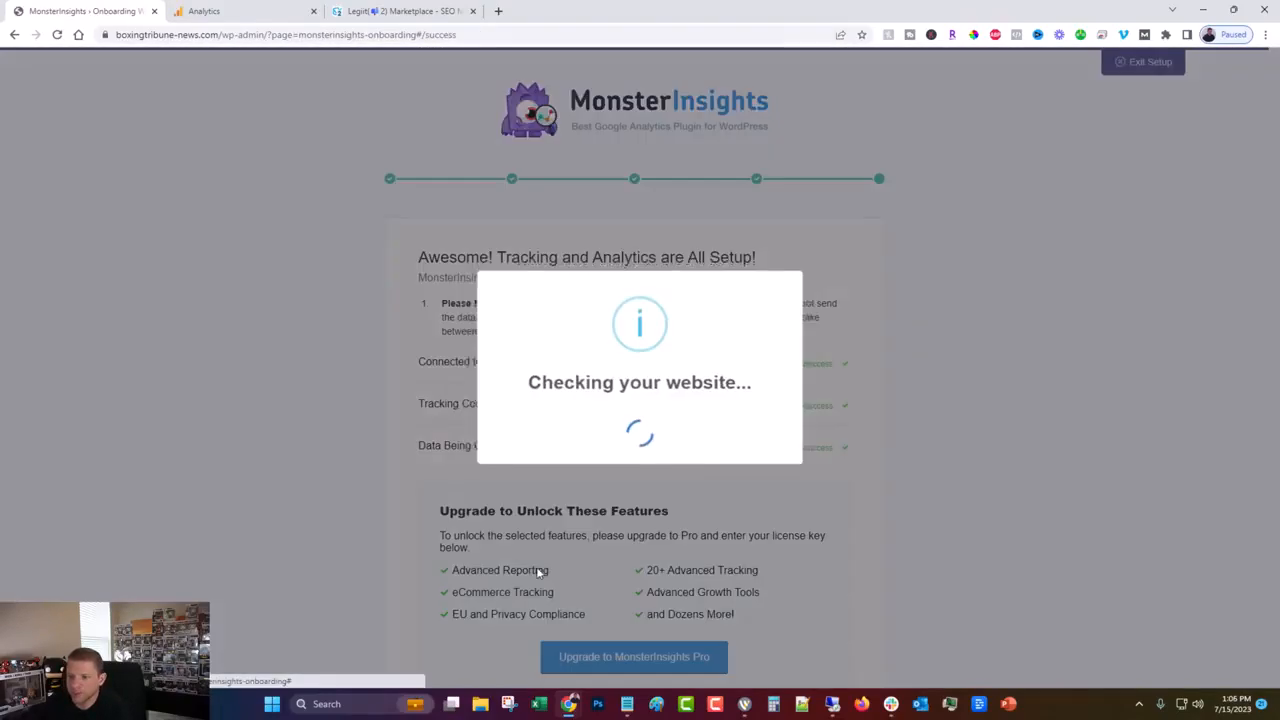
left_click(570, 558)
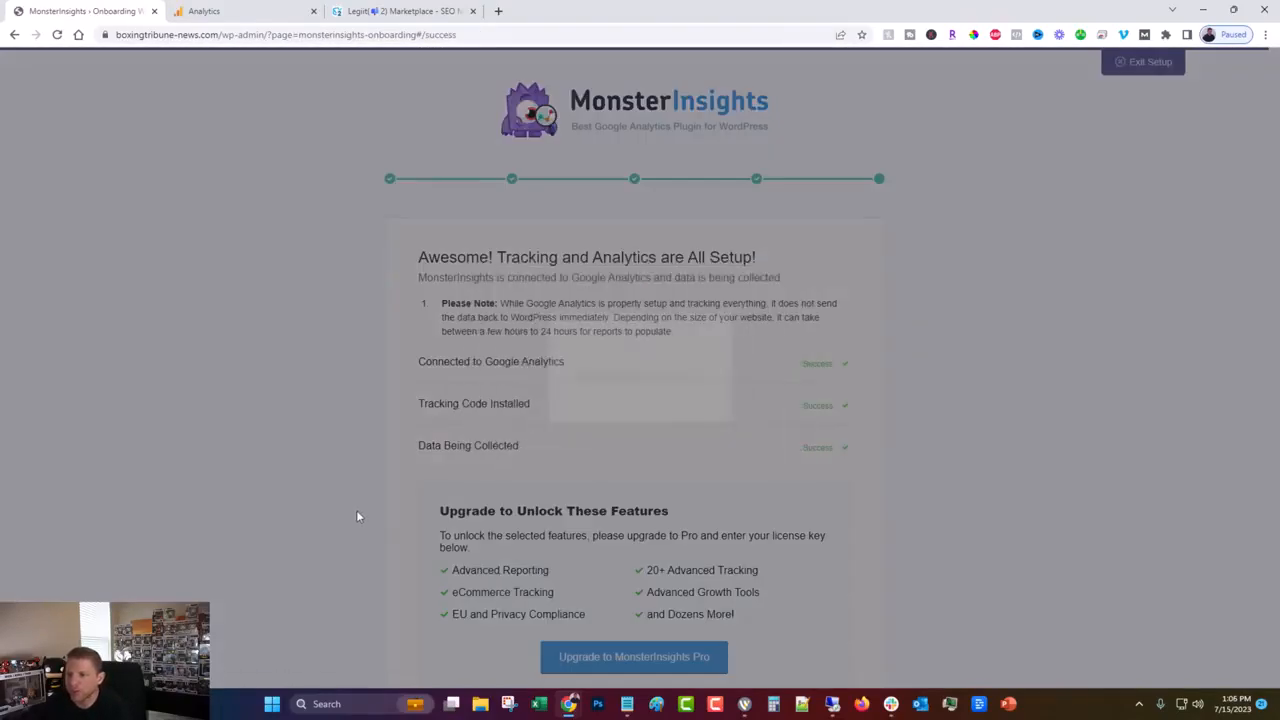
Complete the MonsterInsights setup without upgrading to Pro and look over its general settings
scroll(424, 417, "down", 2)
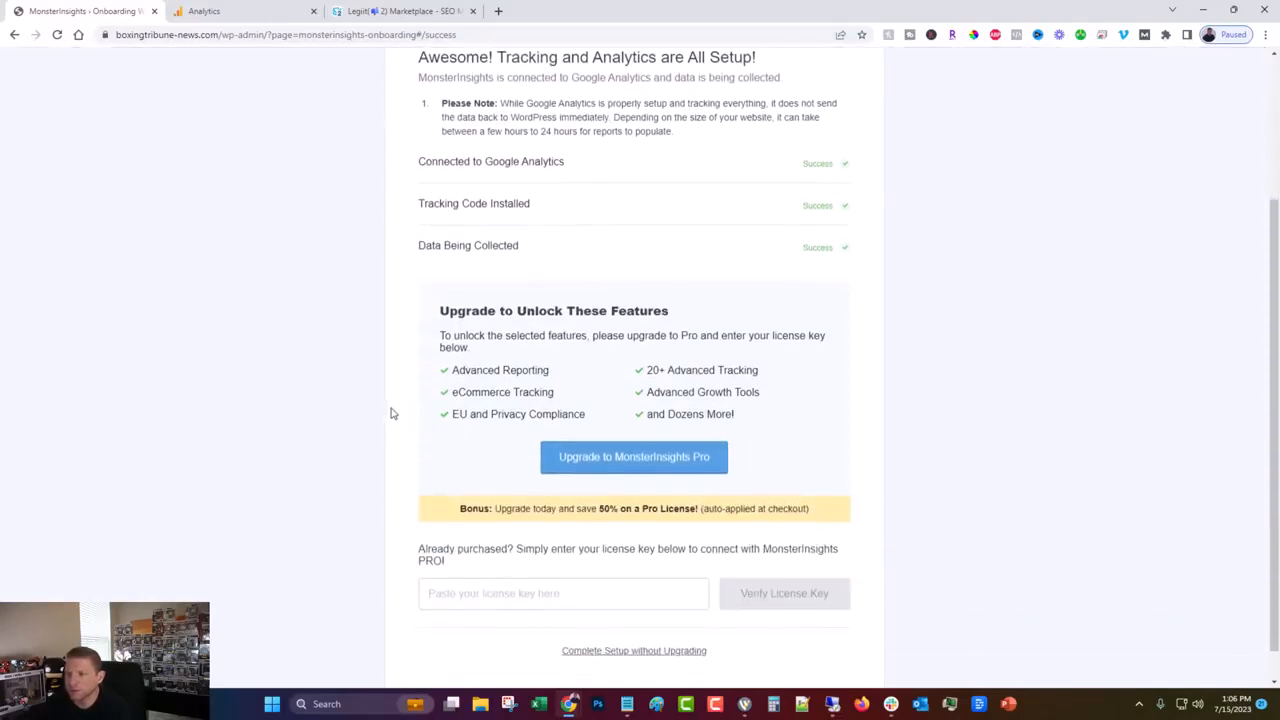
scroll(370, 418, "down", 1)
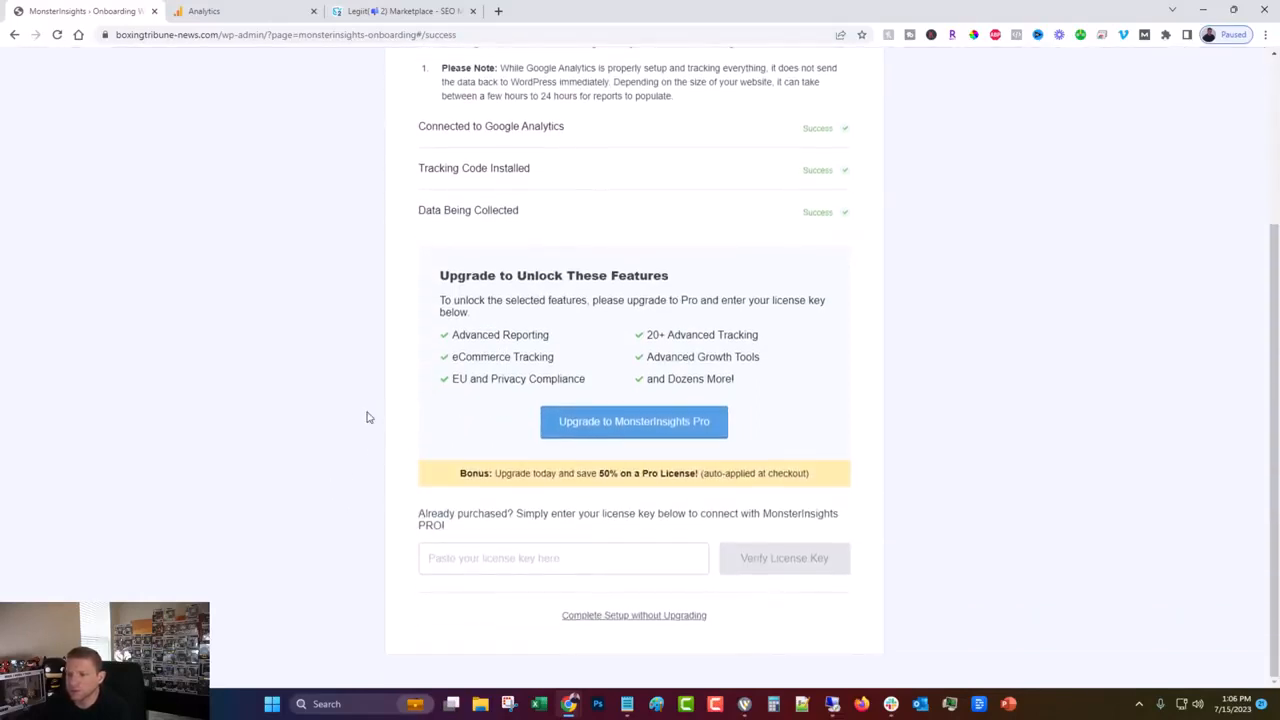
left_click(597, 616)
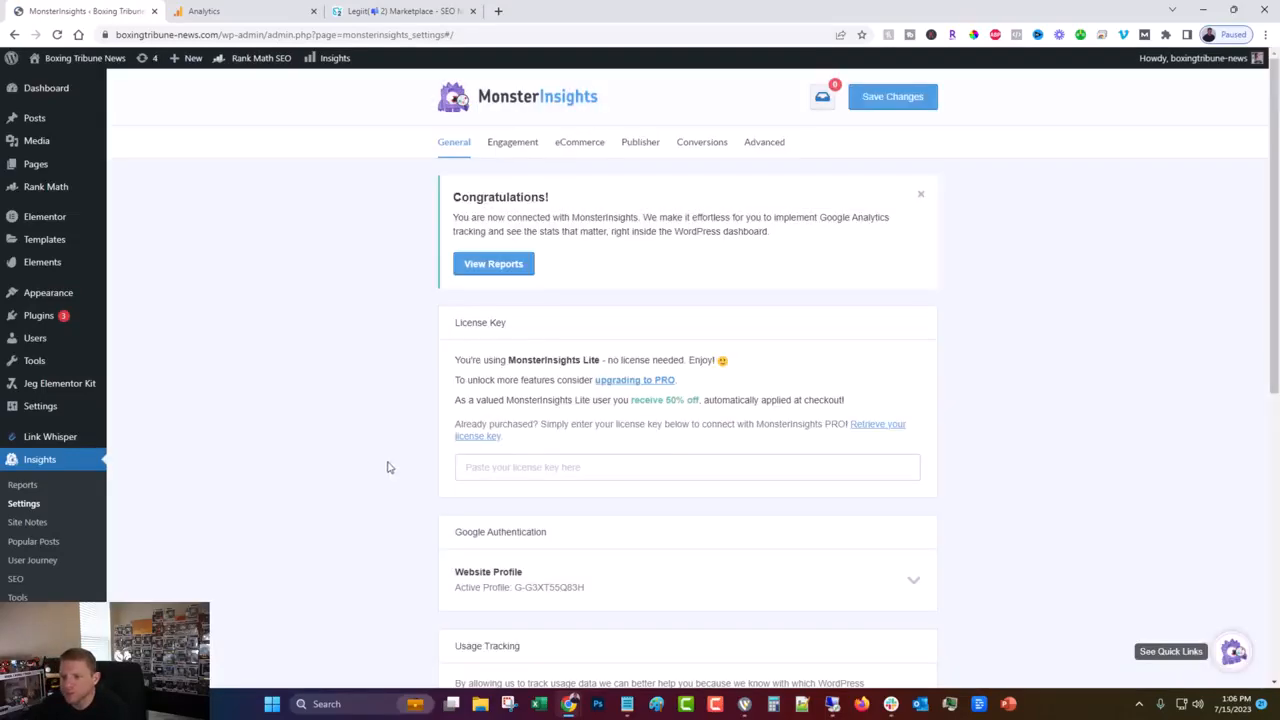
scroll(386, 463, "down", 2)
Return to Google Analytics, skim the remaining MonsterInsights instructions, and close them along with the web stream details
left_click(236, 8)
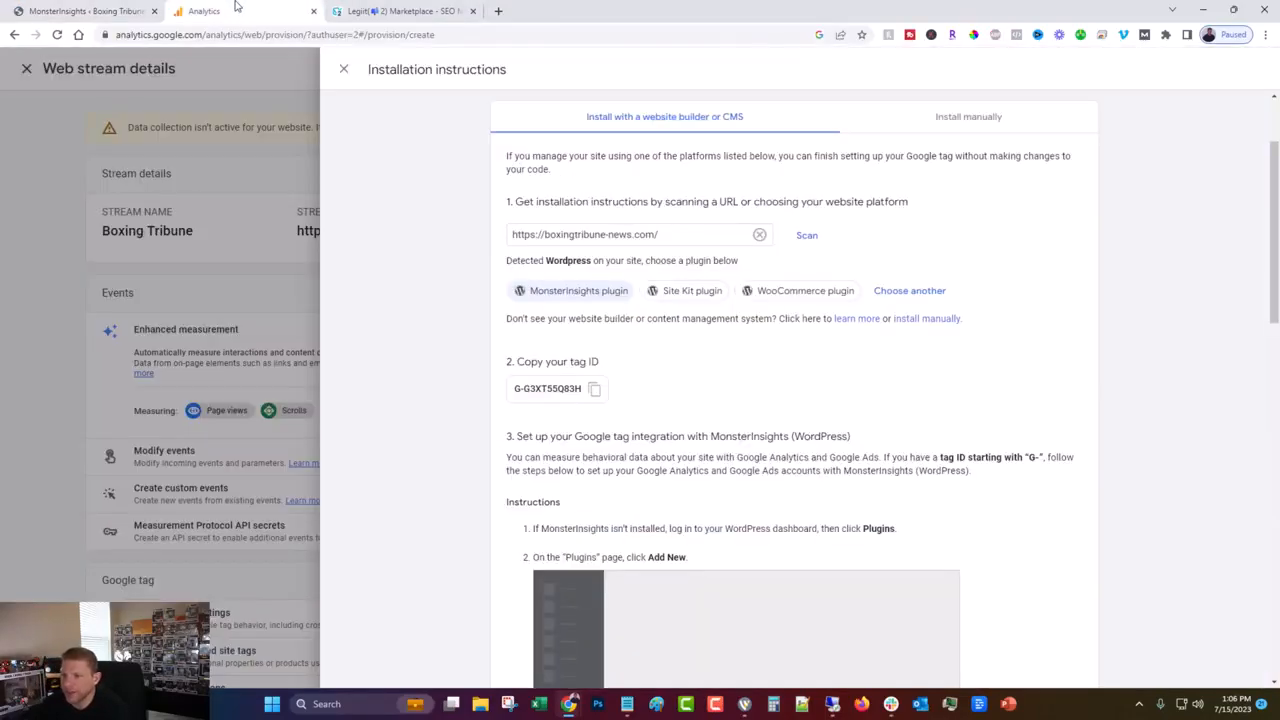
scroll(440, 352, "down", 15)
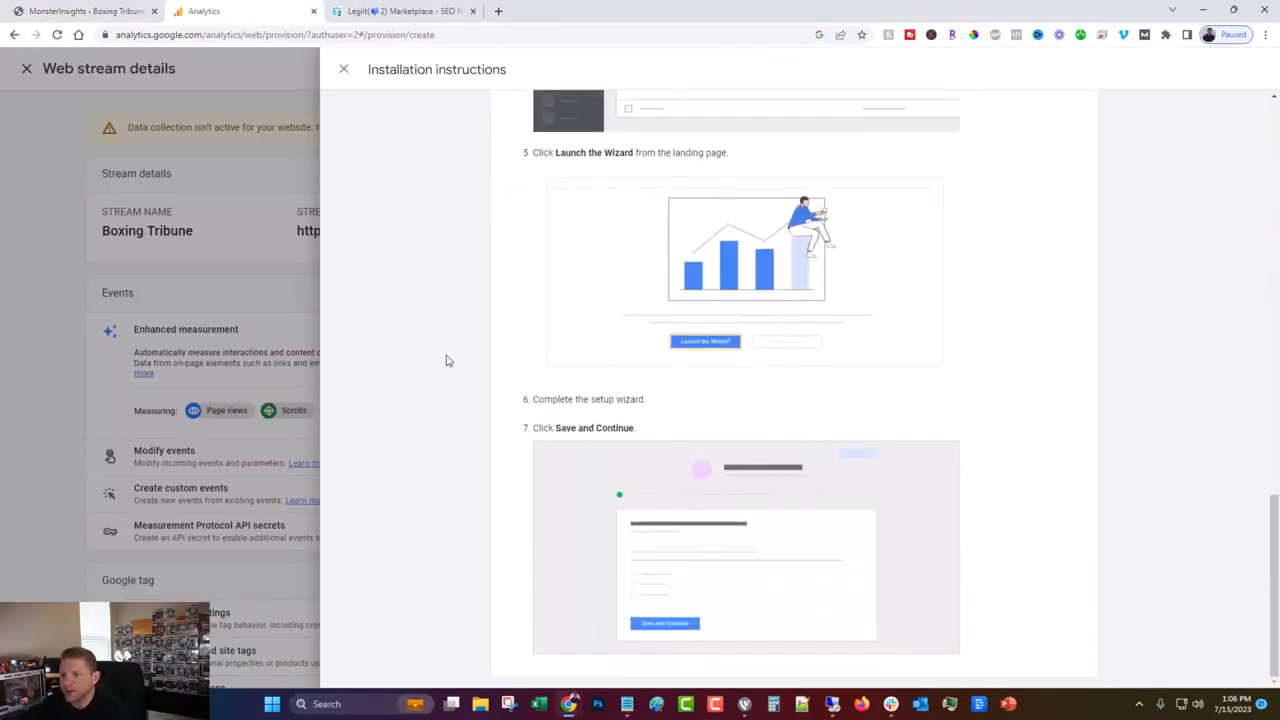
left_click(343, 69)
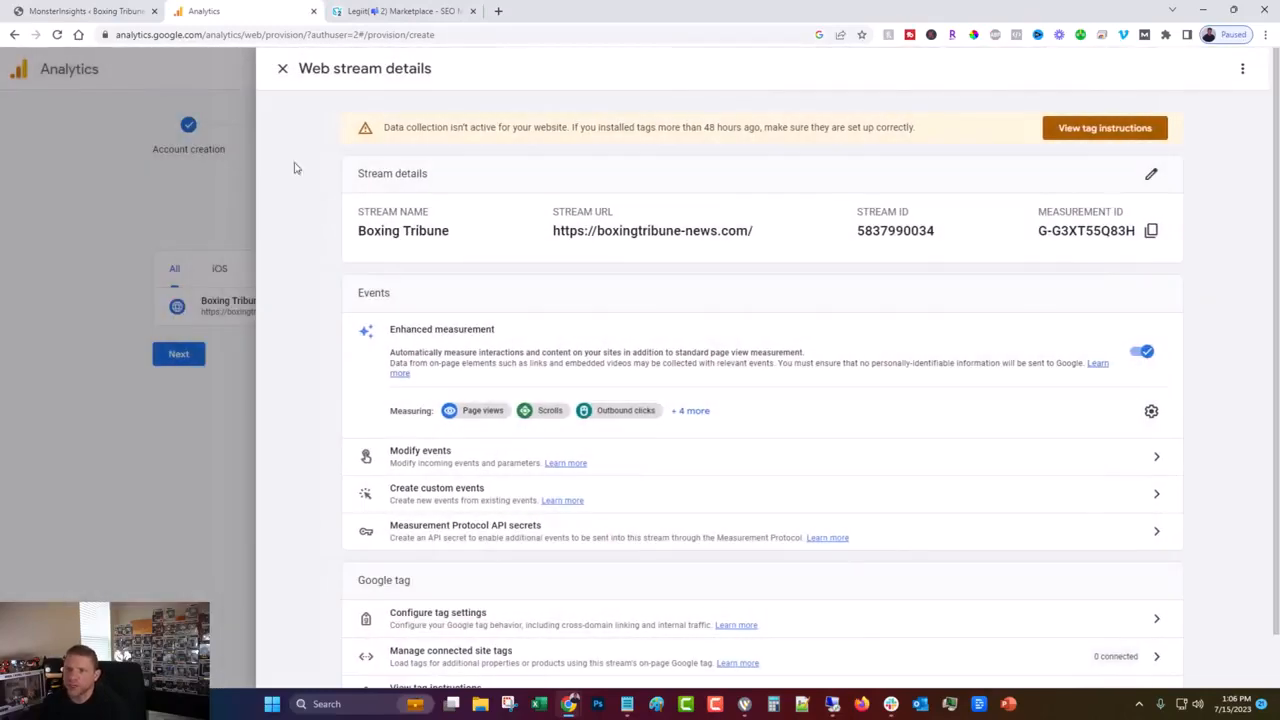
left_click(283, 69)
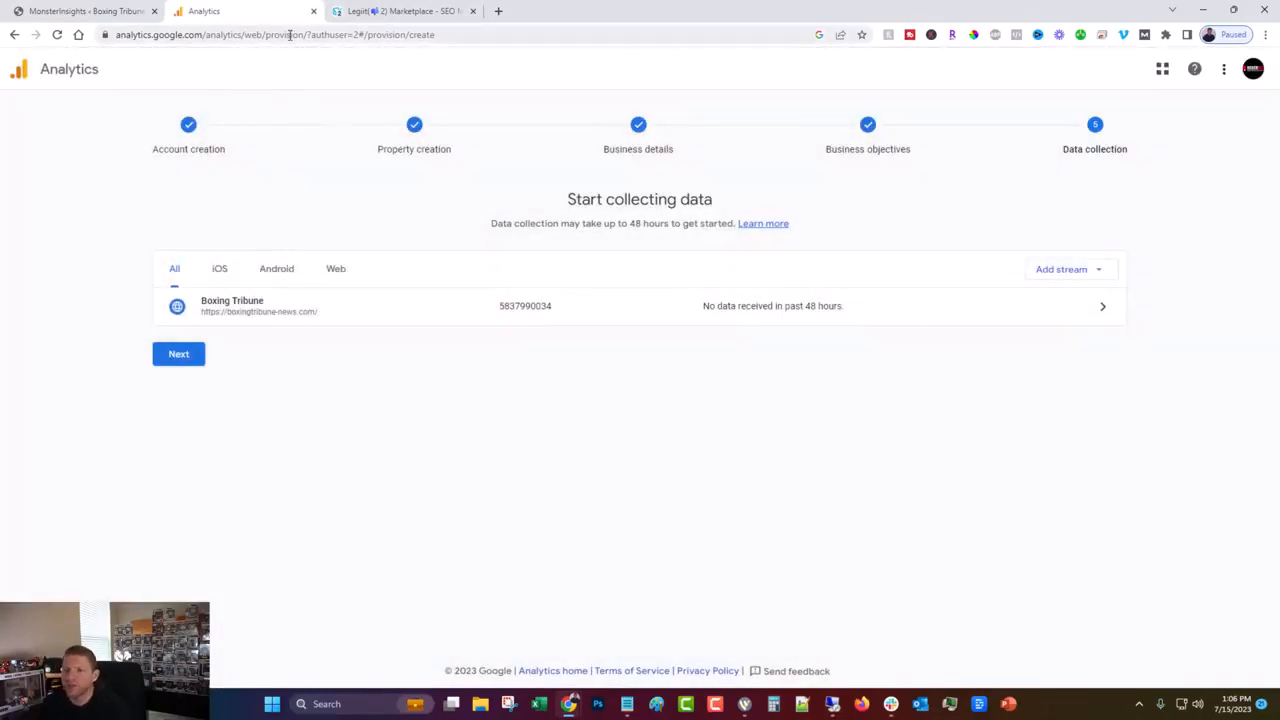
Open the Google Search Console overview for boxingtribune-news.com in a separate tab and examine its performance and indexing charts
left_click(498, 11)
left_click_drag(498, 11, 372, 8)
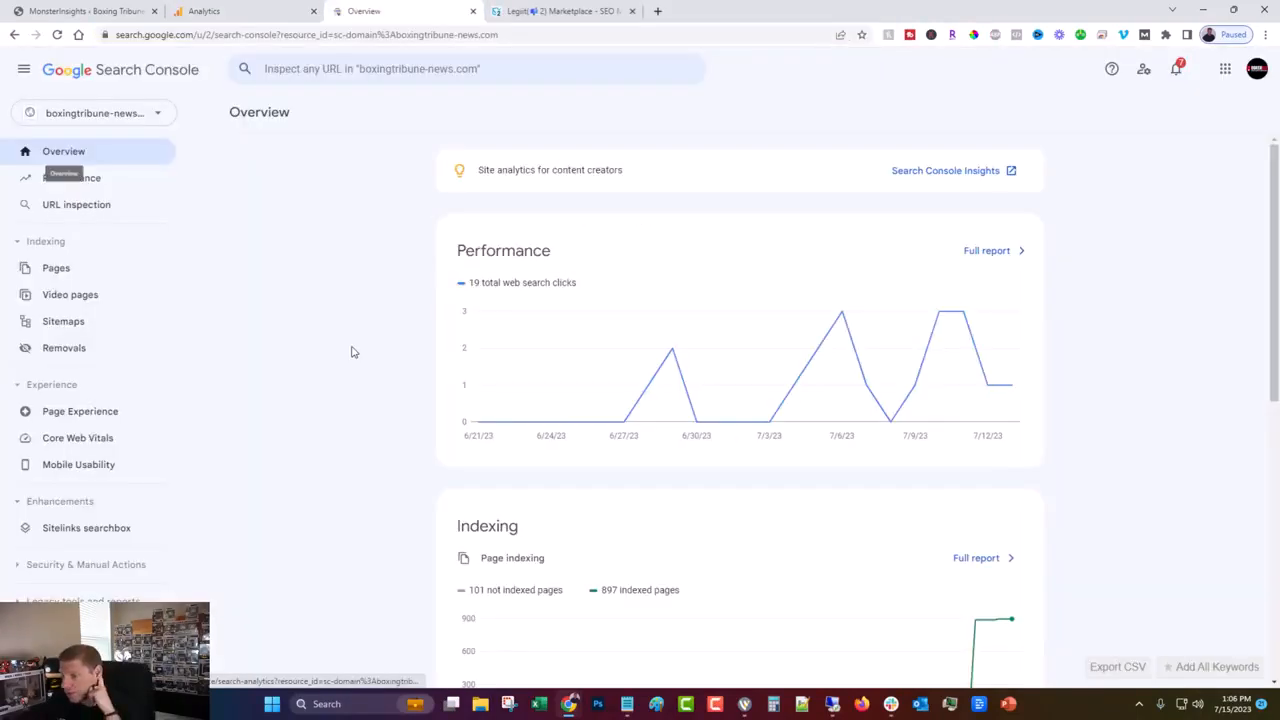
scroll(364, 369, "down", 2)
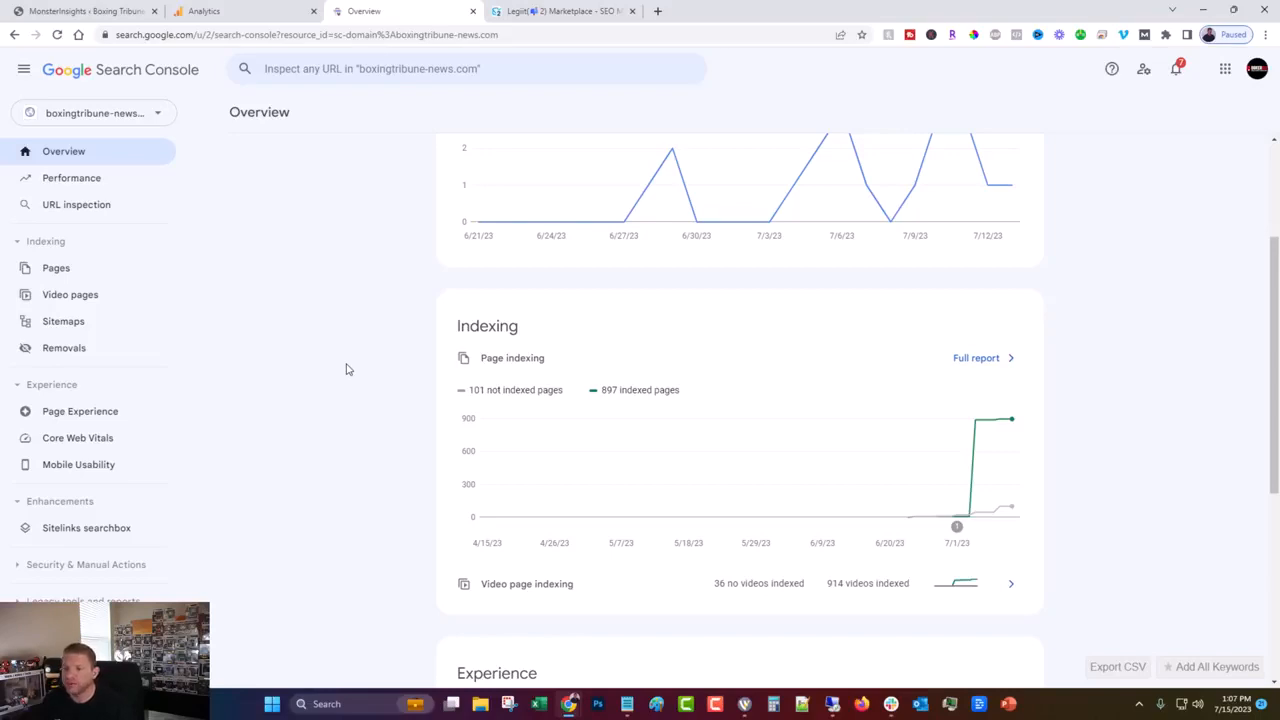
Return to Google Analytics, finish the data collection stage and continue to the property's Home page
left_click(276, 10)
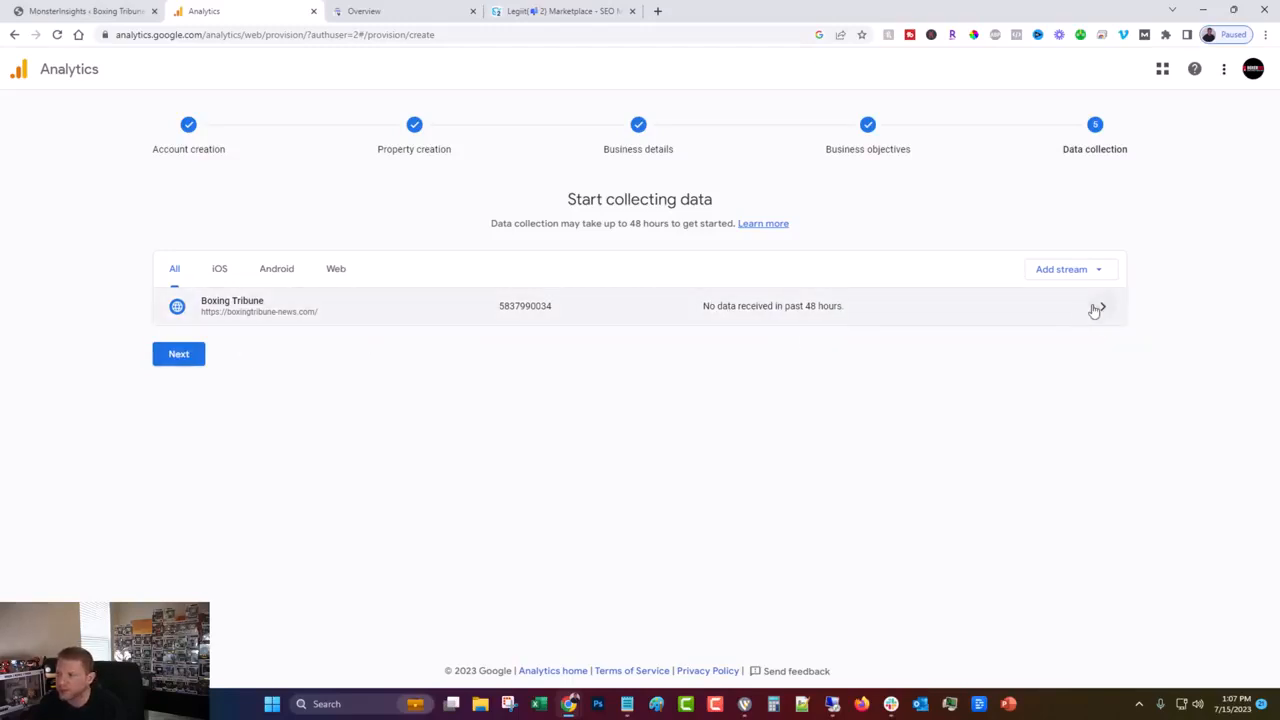
left_click(178, 354)
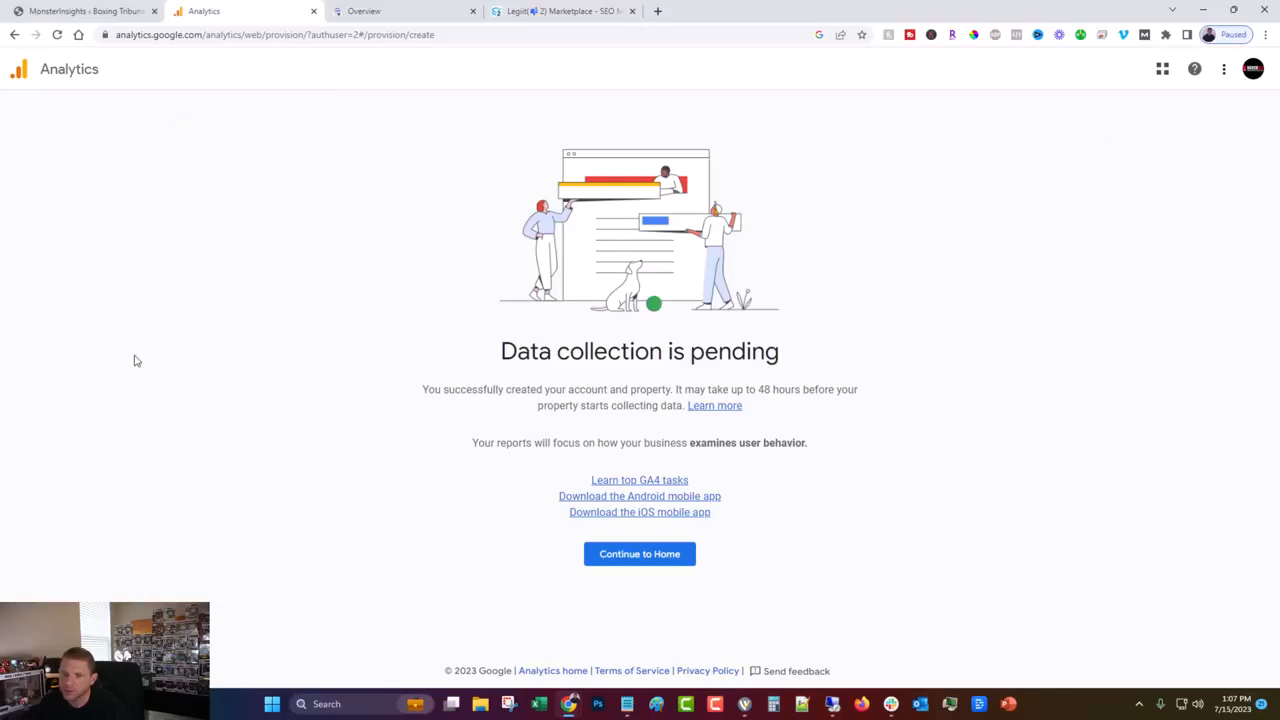
left_click(660, 558)
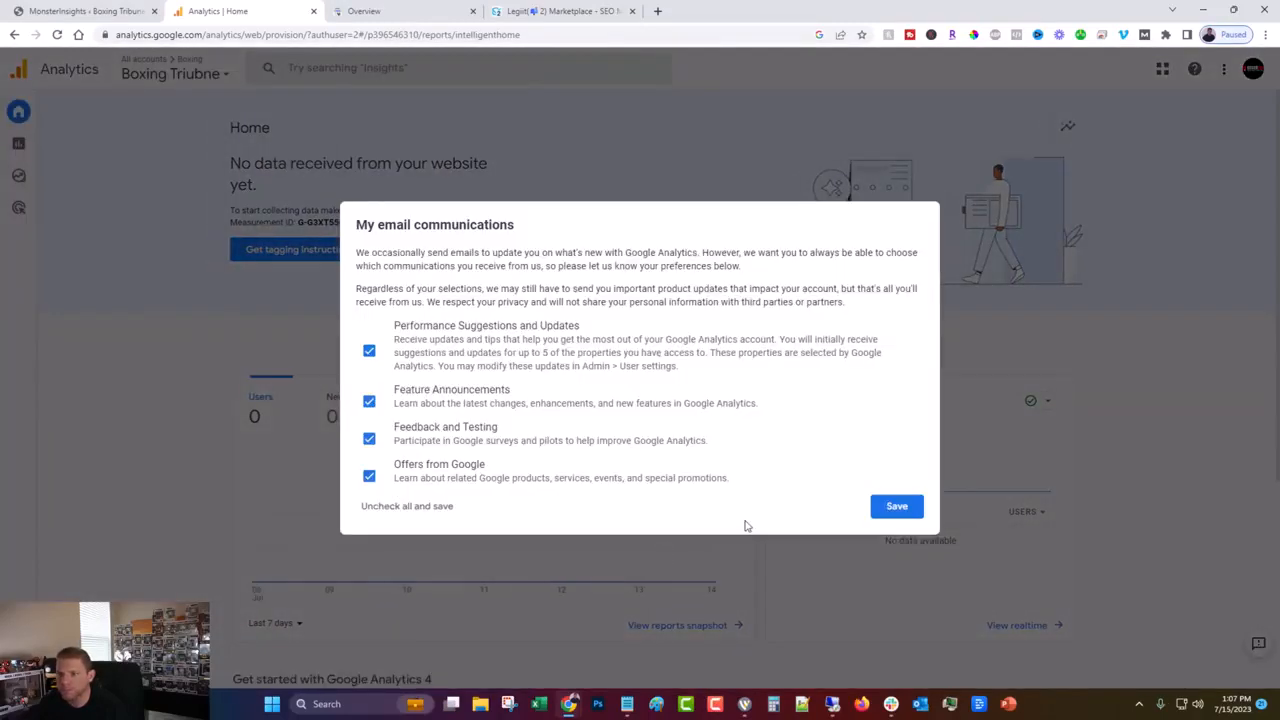
Opt out of all four email communications, from Performance Suggestions and Updates through Offers from Google, and save
left_click(369, 351)
left_click(369, 401)
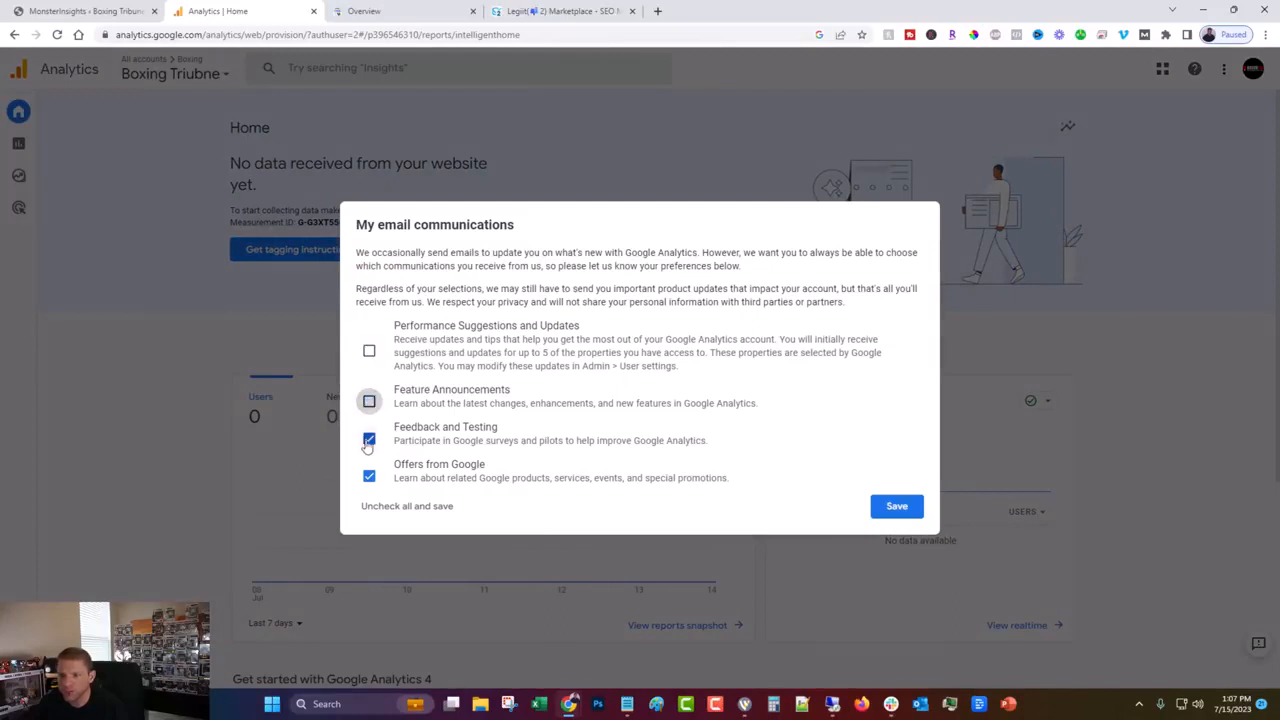
left_click(369, 438)
left_click(369, 476)
left_click(893, 508)
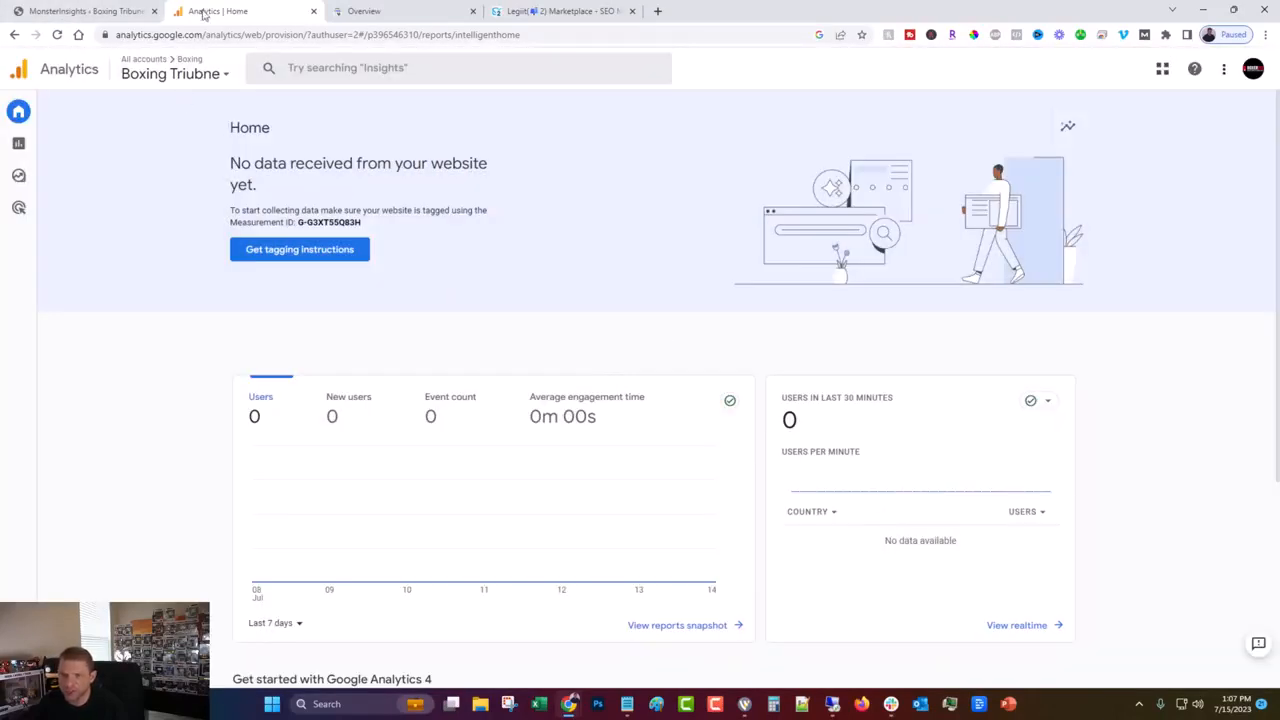
Review the performance and indexing charts in the Google Search Console overview for boxingtribune-news.com
left_click(377, 18)
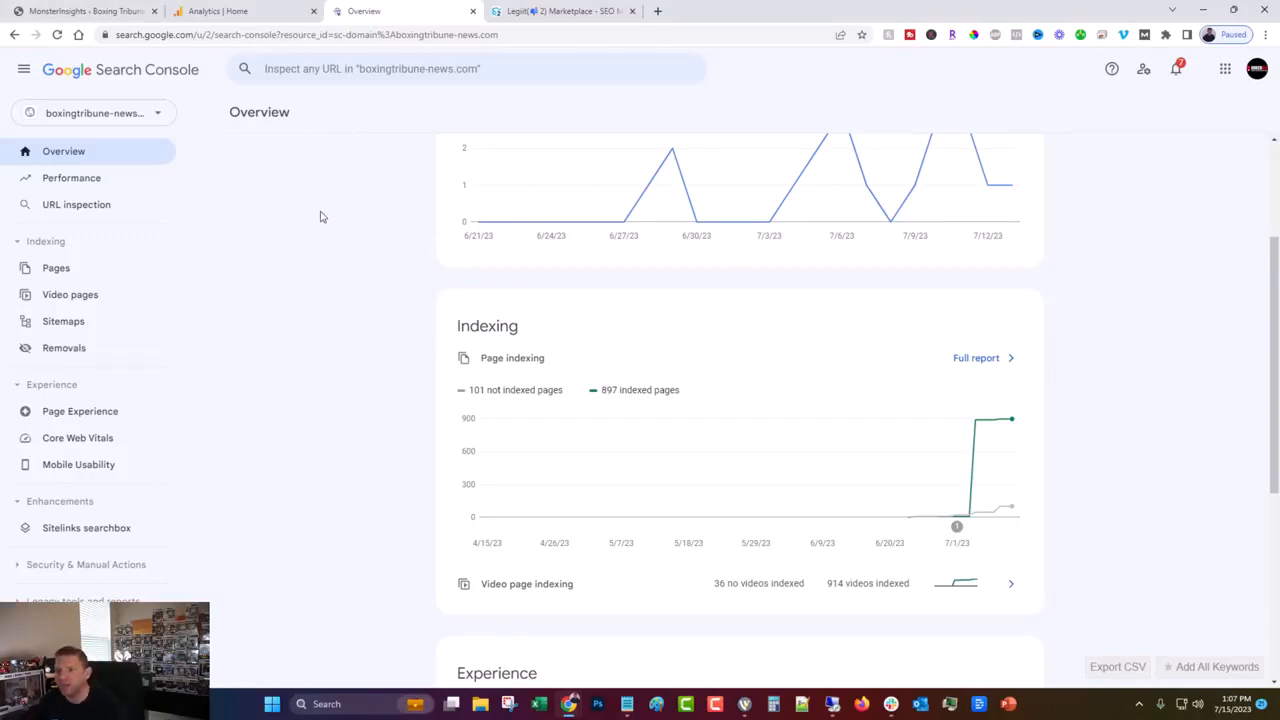
scroll(380, 349, "up", 3)
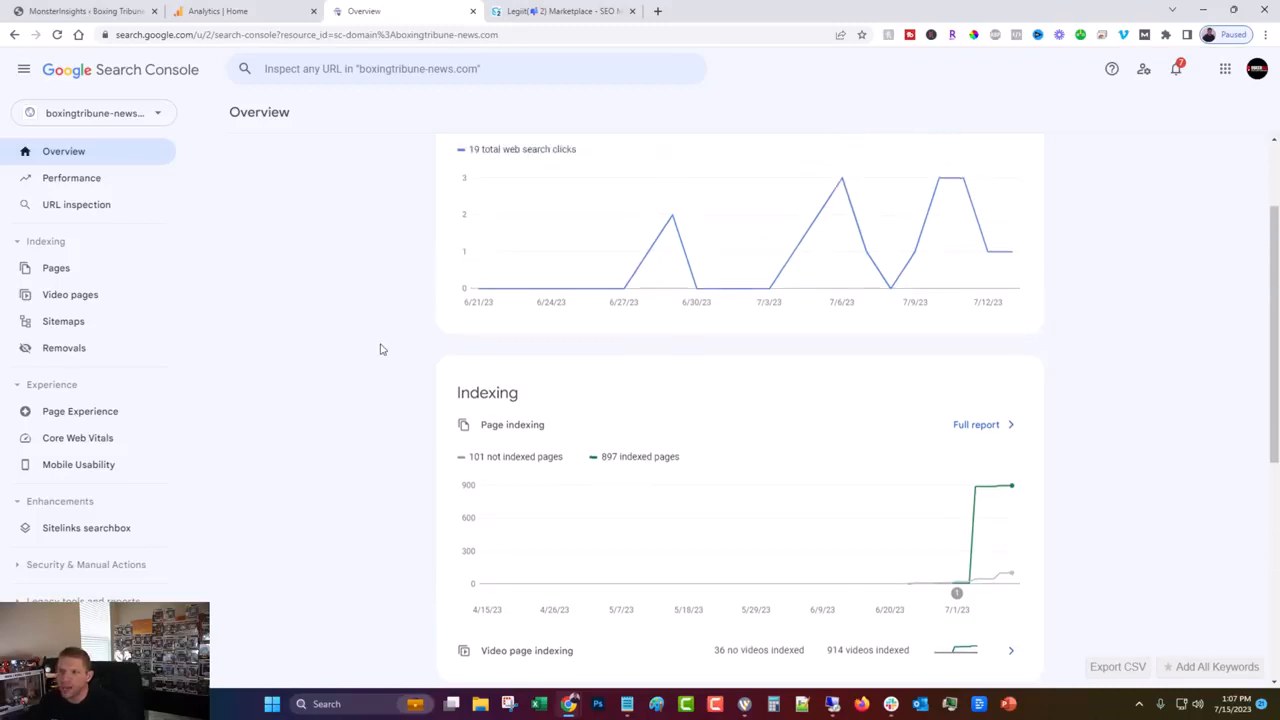
scroll(380, 349, "down", 3)
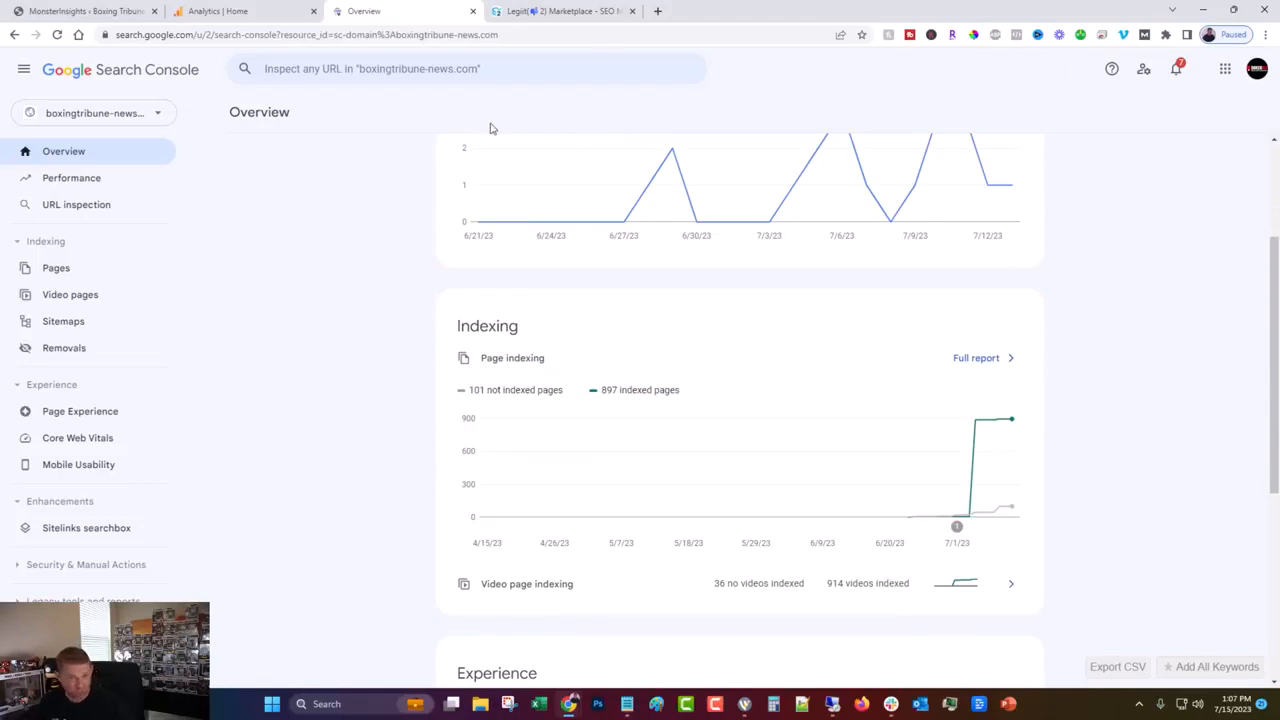
Switch to Legiit, open its dashboard and start adding a new campaign
left_click(549, 7)
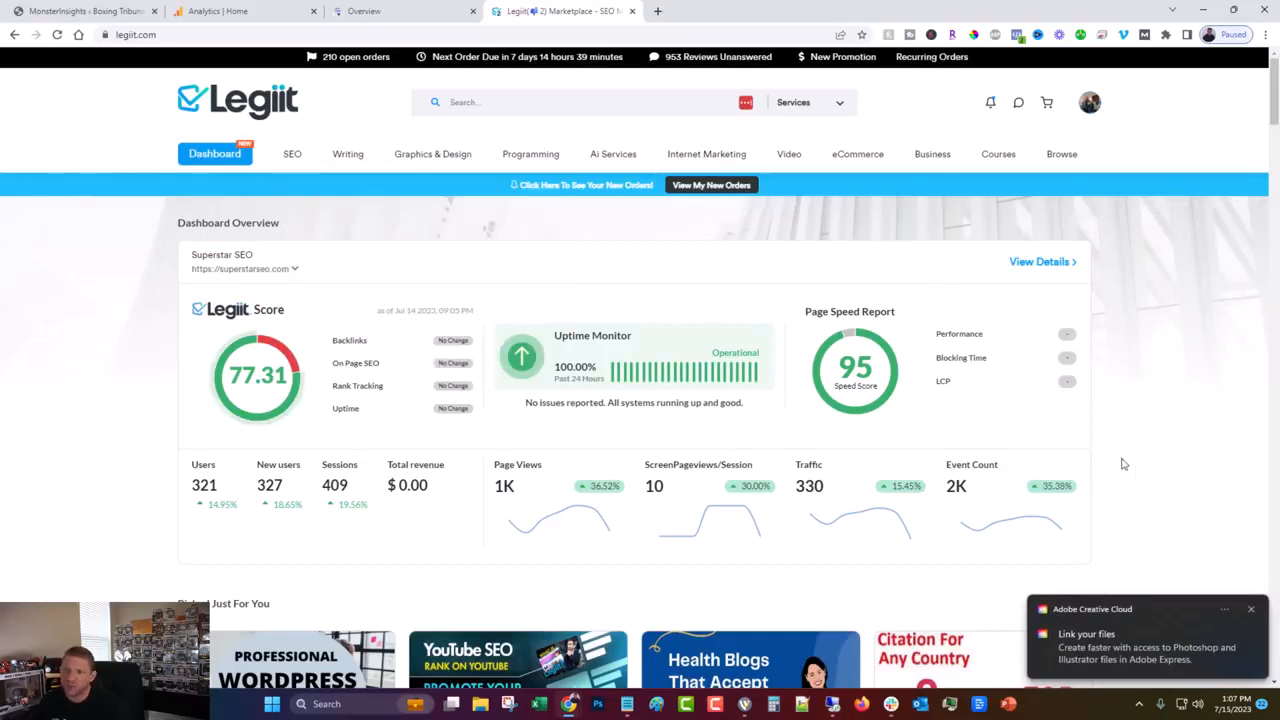
left_click(216, 156)
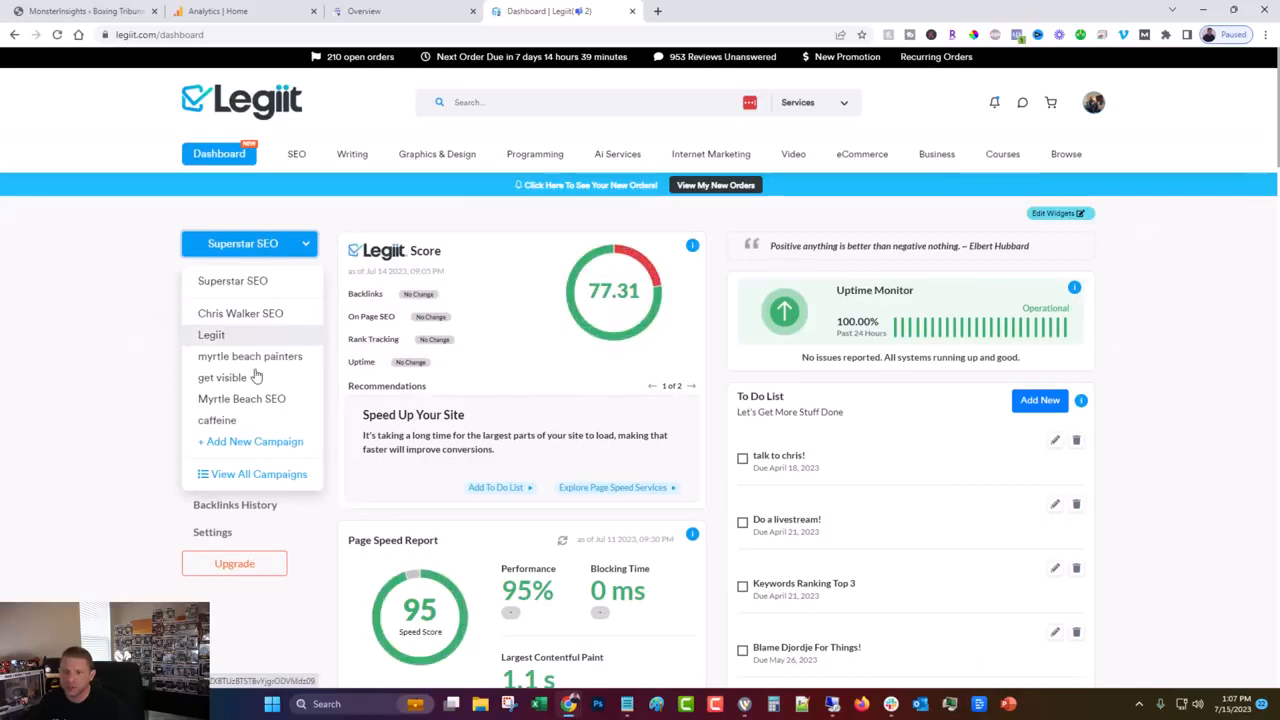
left_click(248, 442)
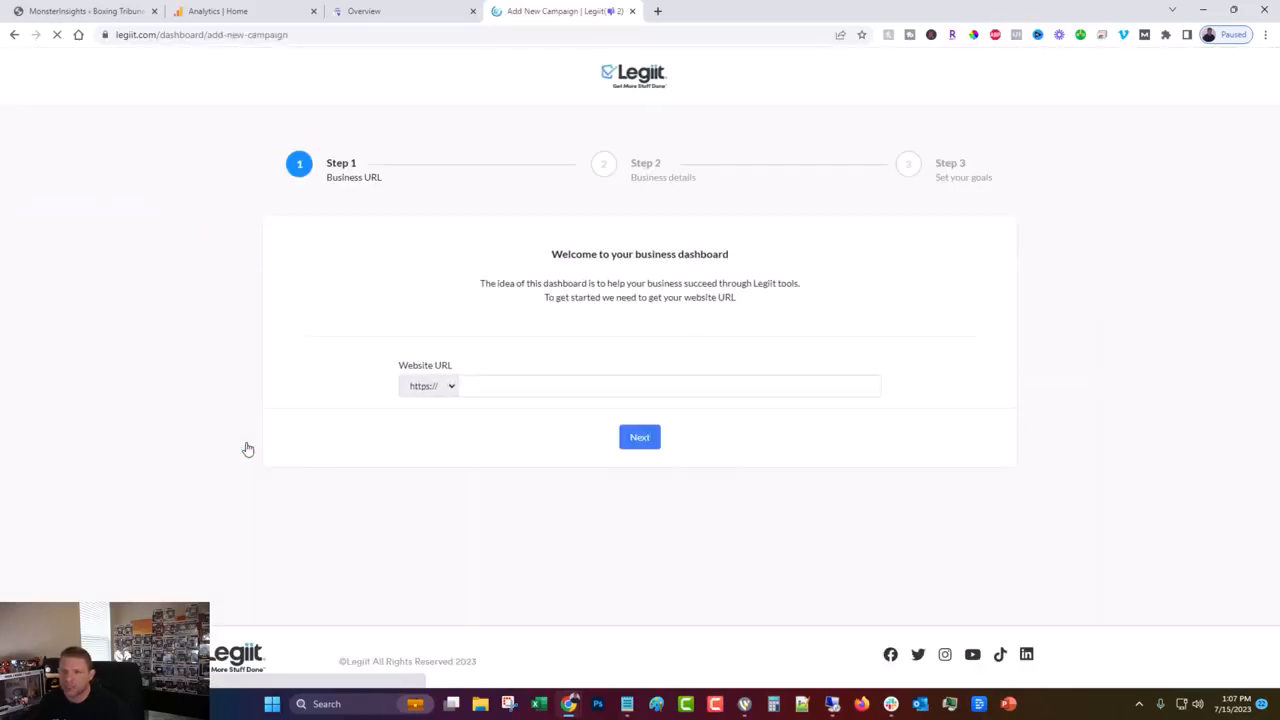
Copy the domain boxingtribune-news.com from the WordPress site's address, enter it as the campaign's website URL, and continue
left_click(95, 12)
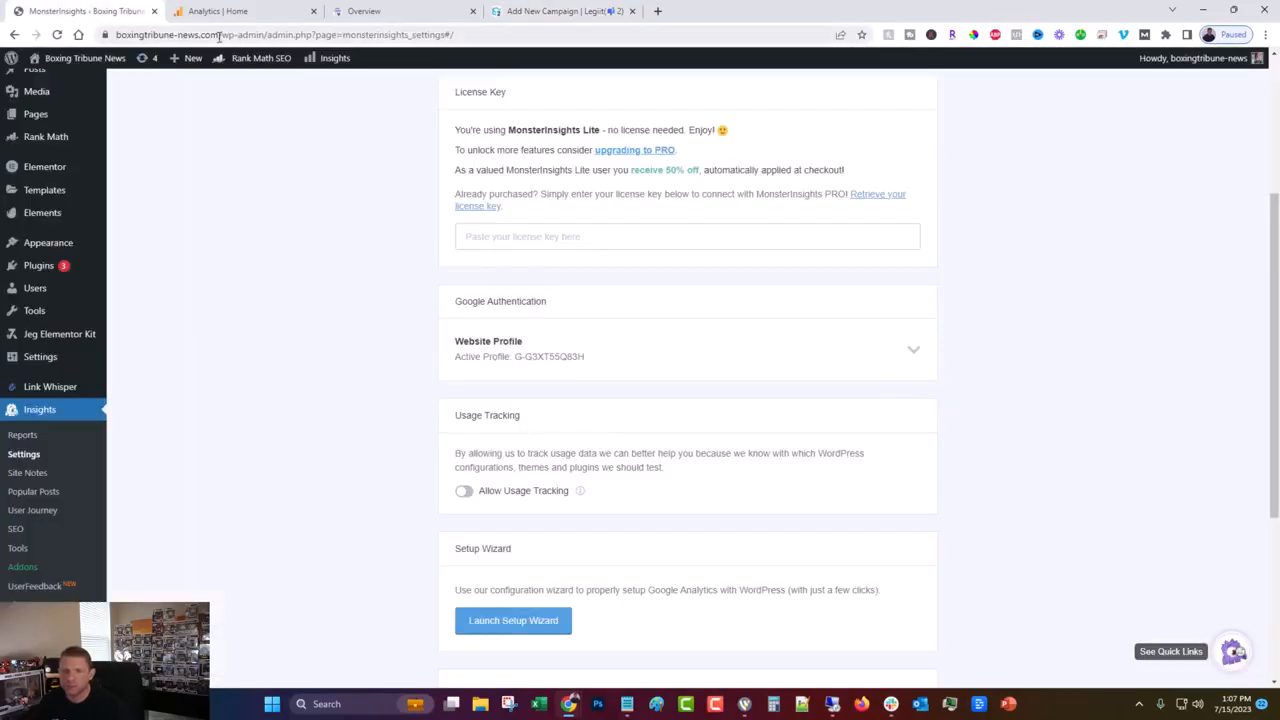
left_click_drag(219, 35, 258, 36)
left_click(148, 36)
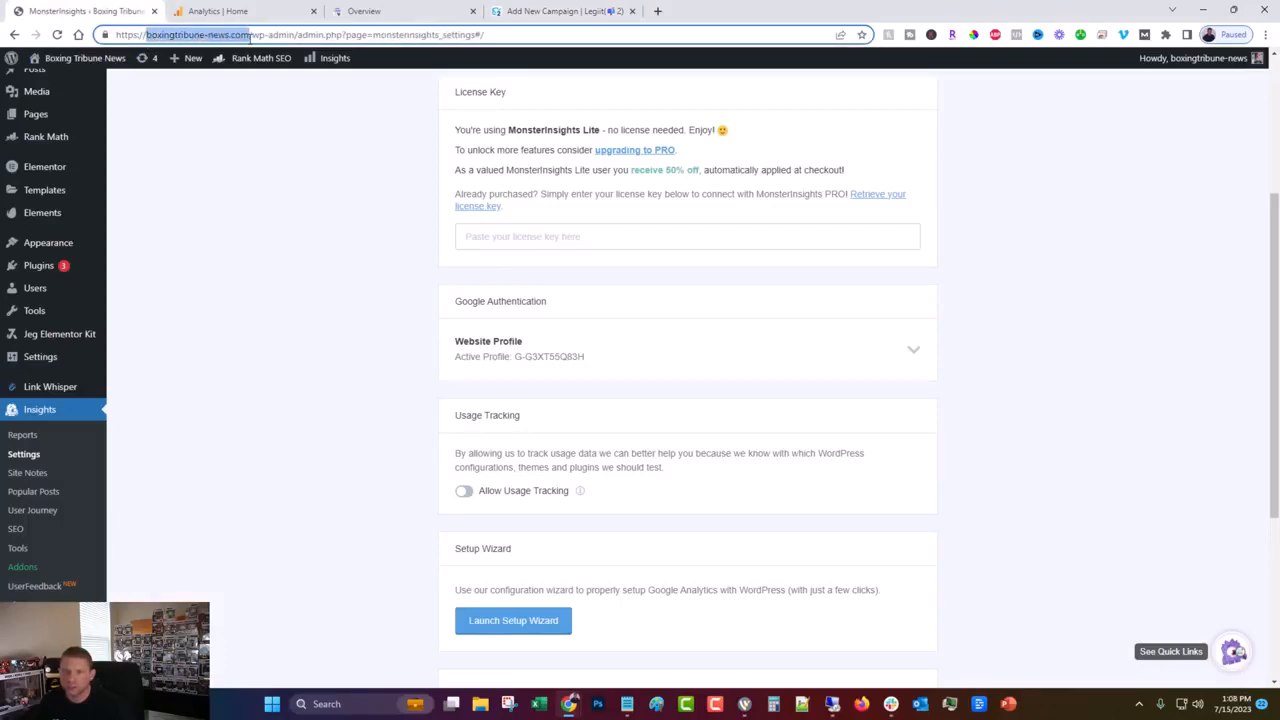
right_click(236, 36)
left_click(262, 109)
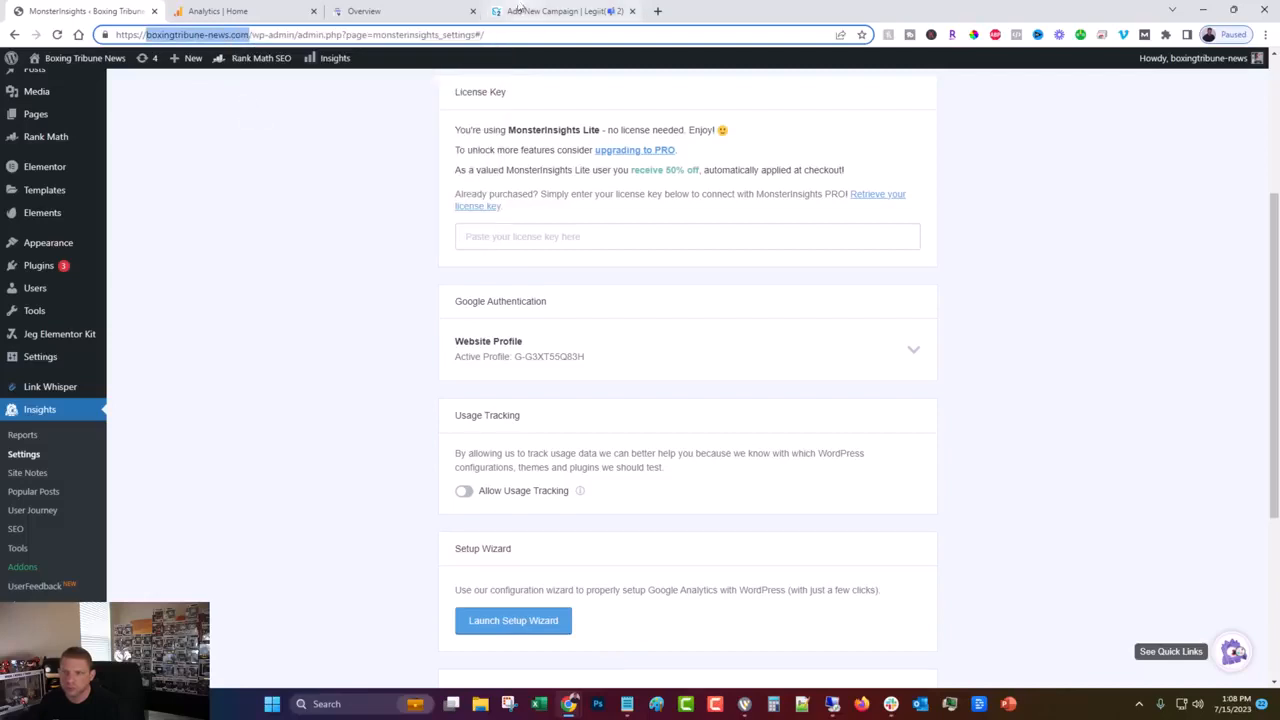
left_click(565, 11)
right_click(503, 386)
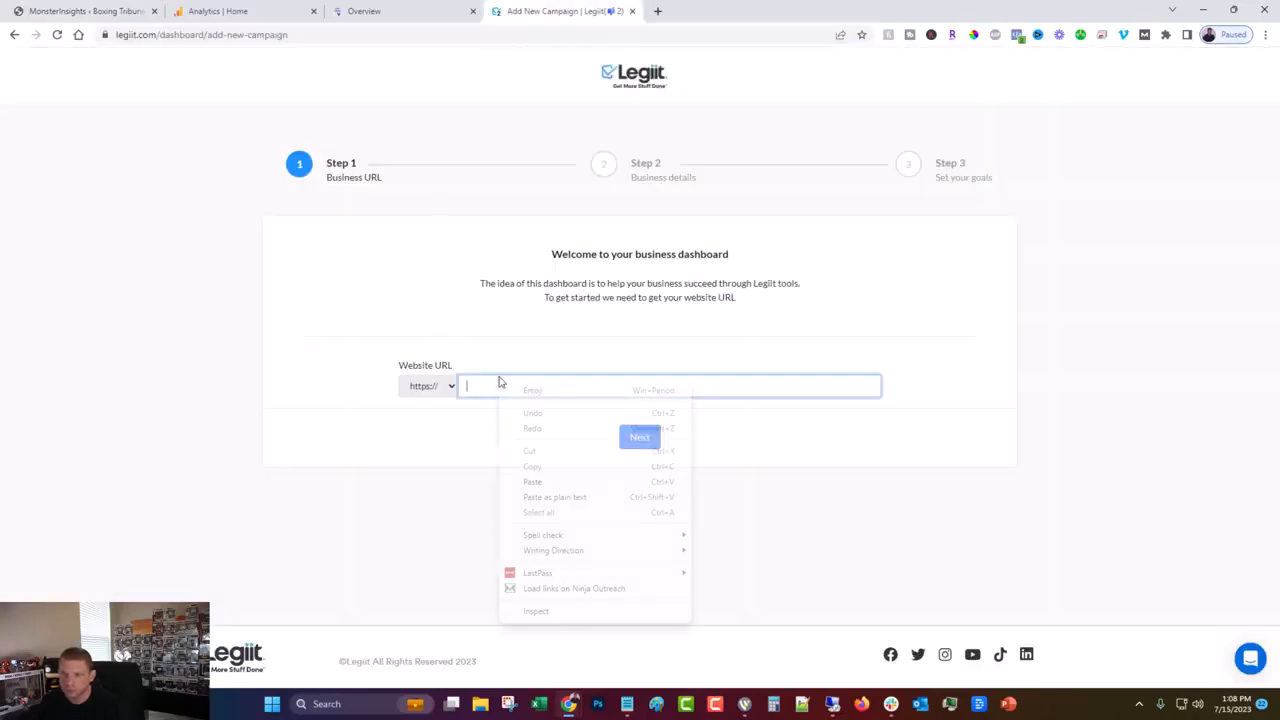
left_click(529, 482)
left_click(640, 438)
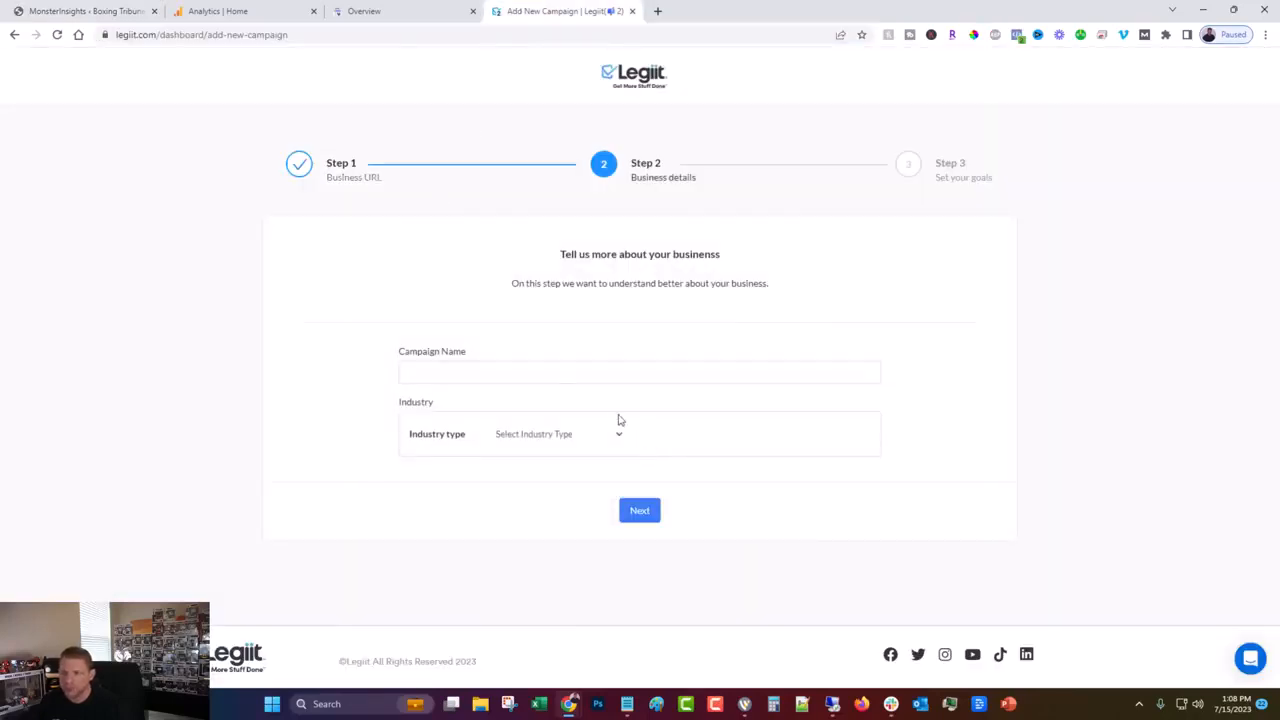
Name the campaign Boxing Tribune, set its industry type to Health & Fitness, and continue to the goals
left_click(543, 377)
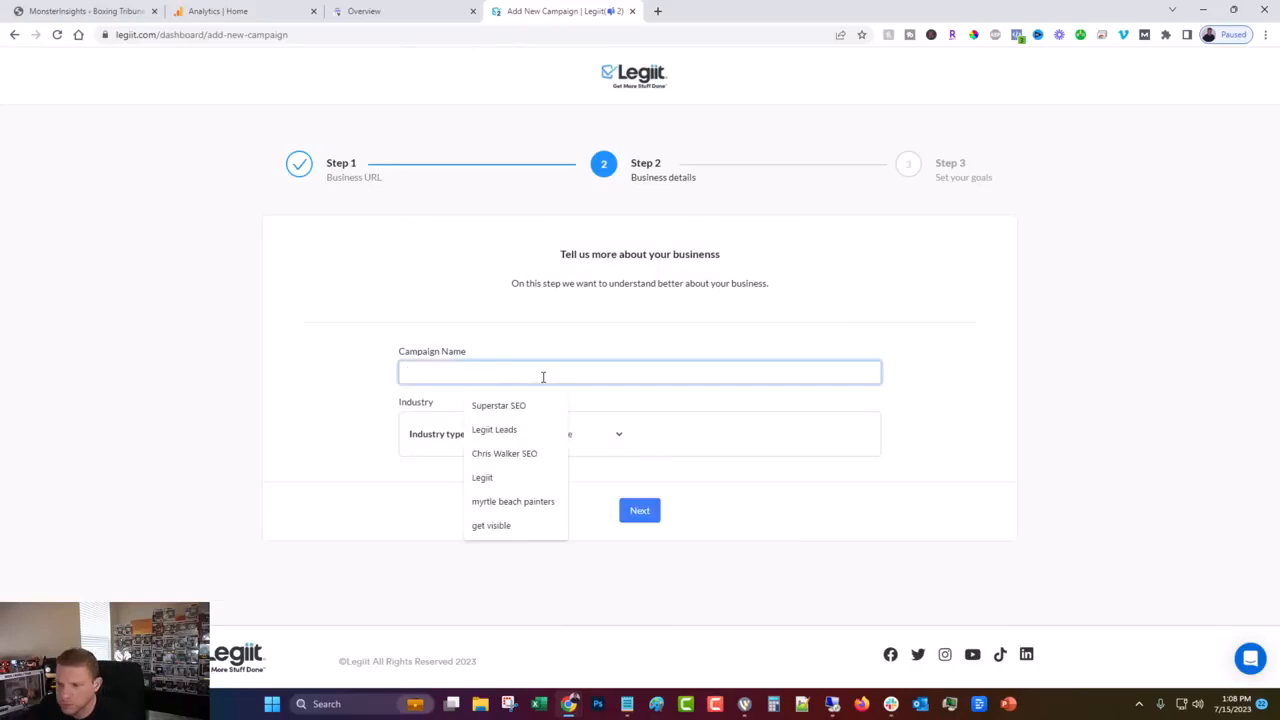
type("Boxi")
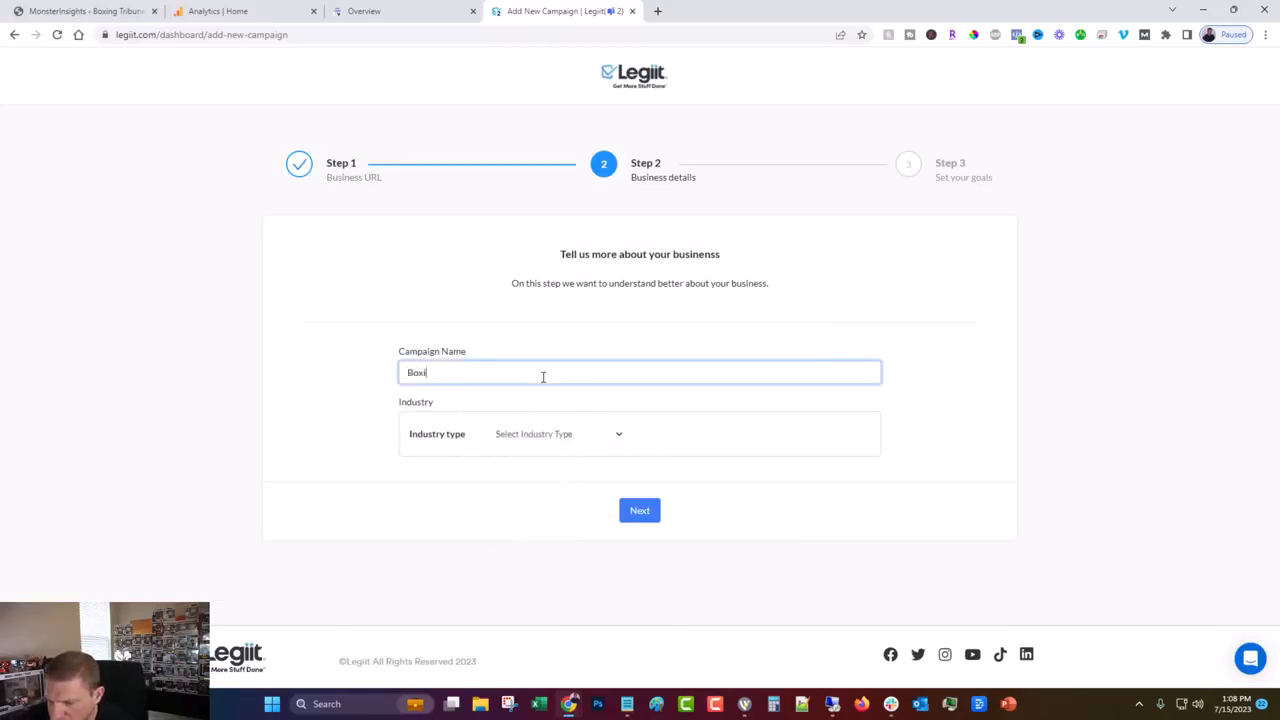
type("ng Tribun")
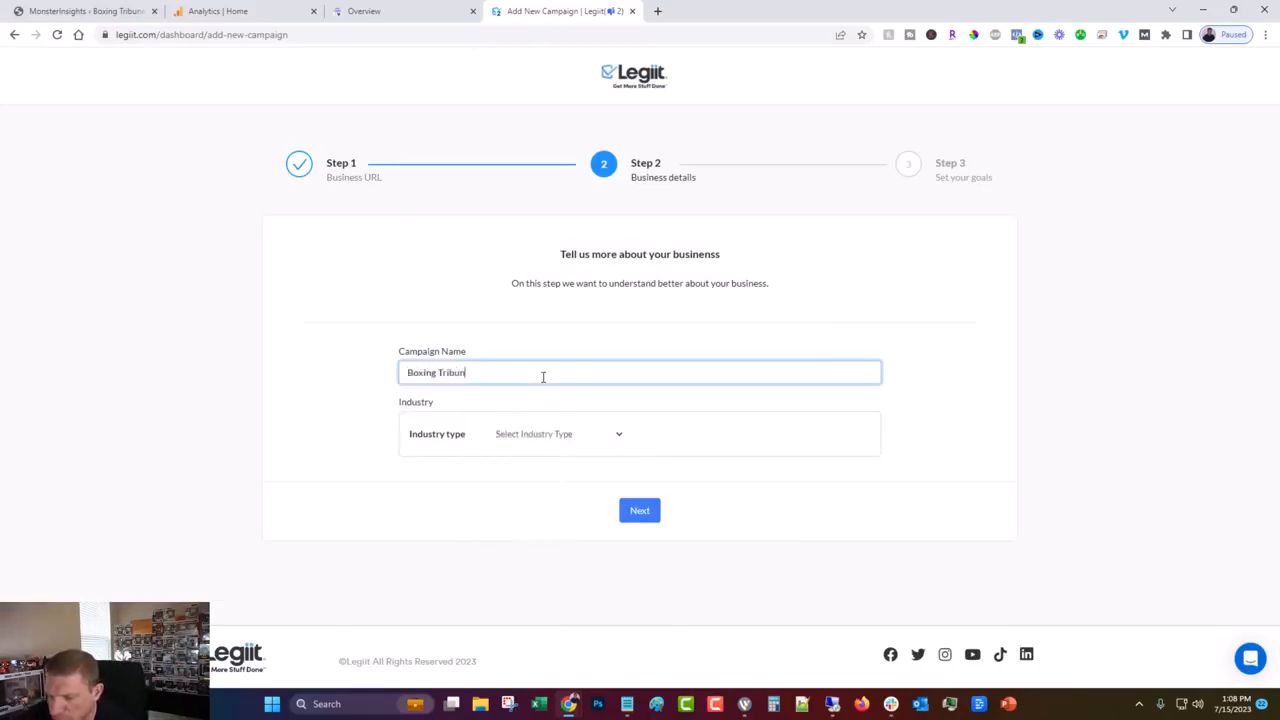
type("e")
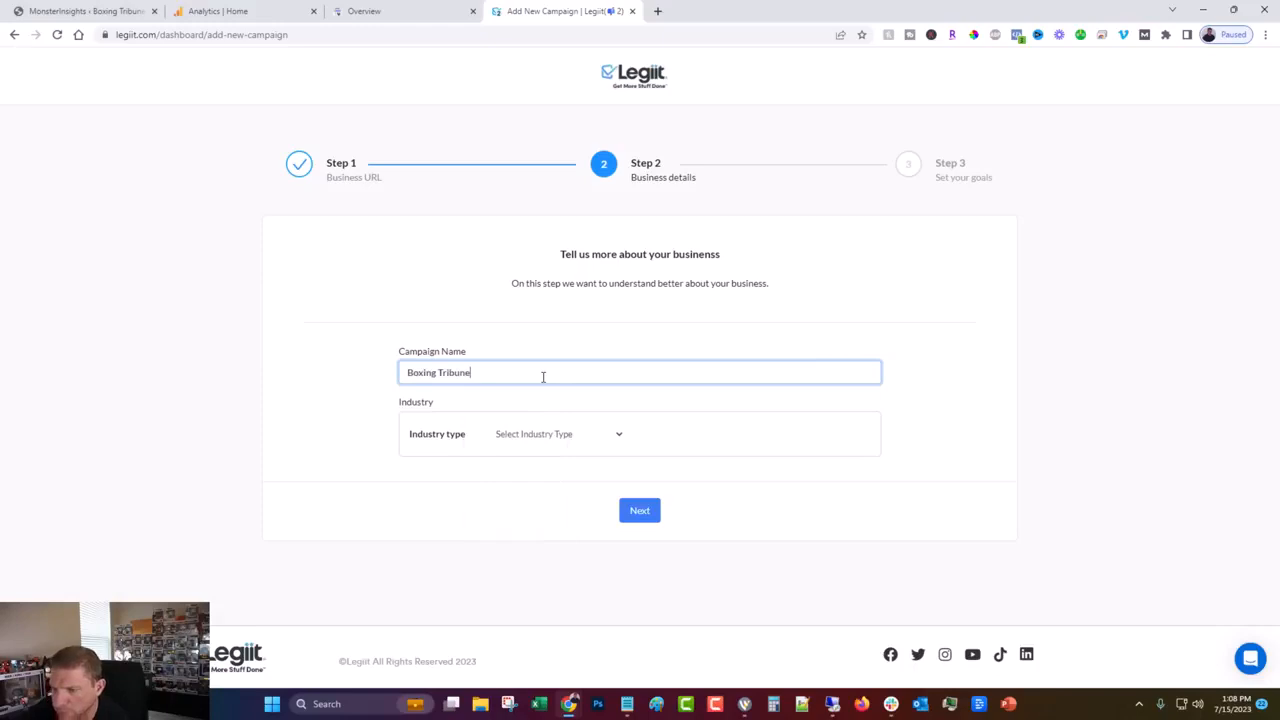
left_click(525, 436)
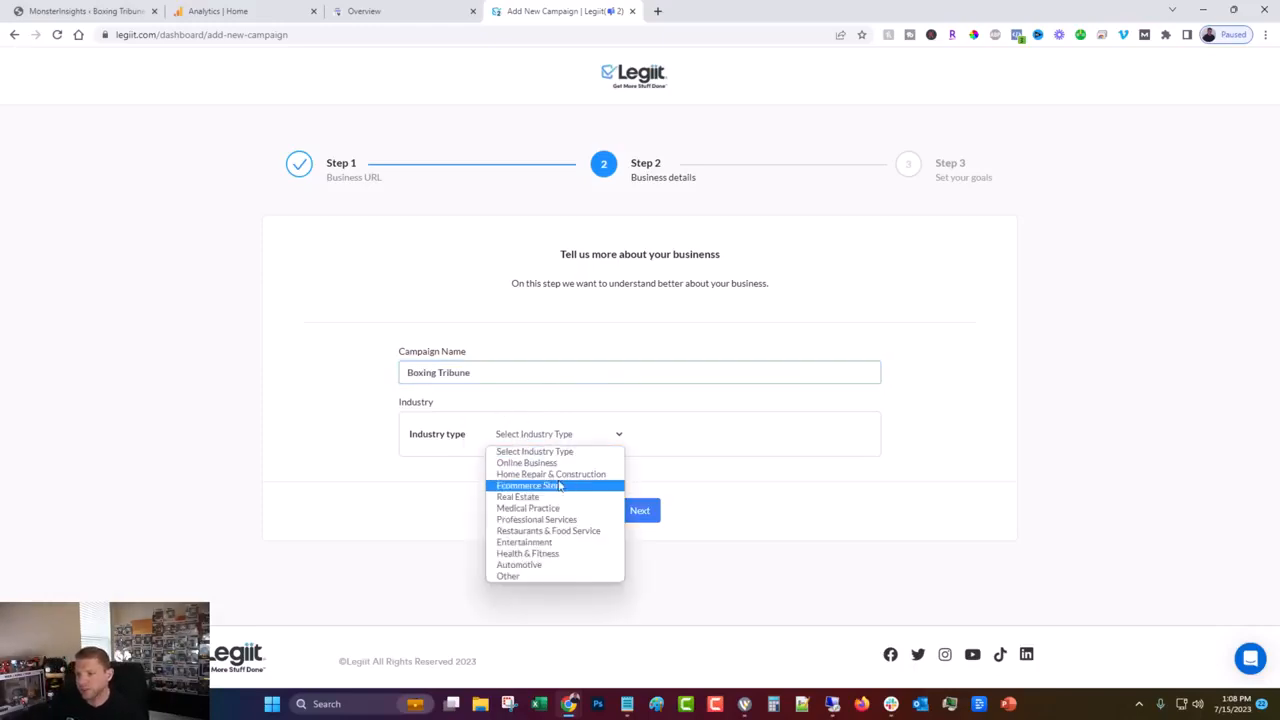
left_click(530, 554)
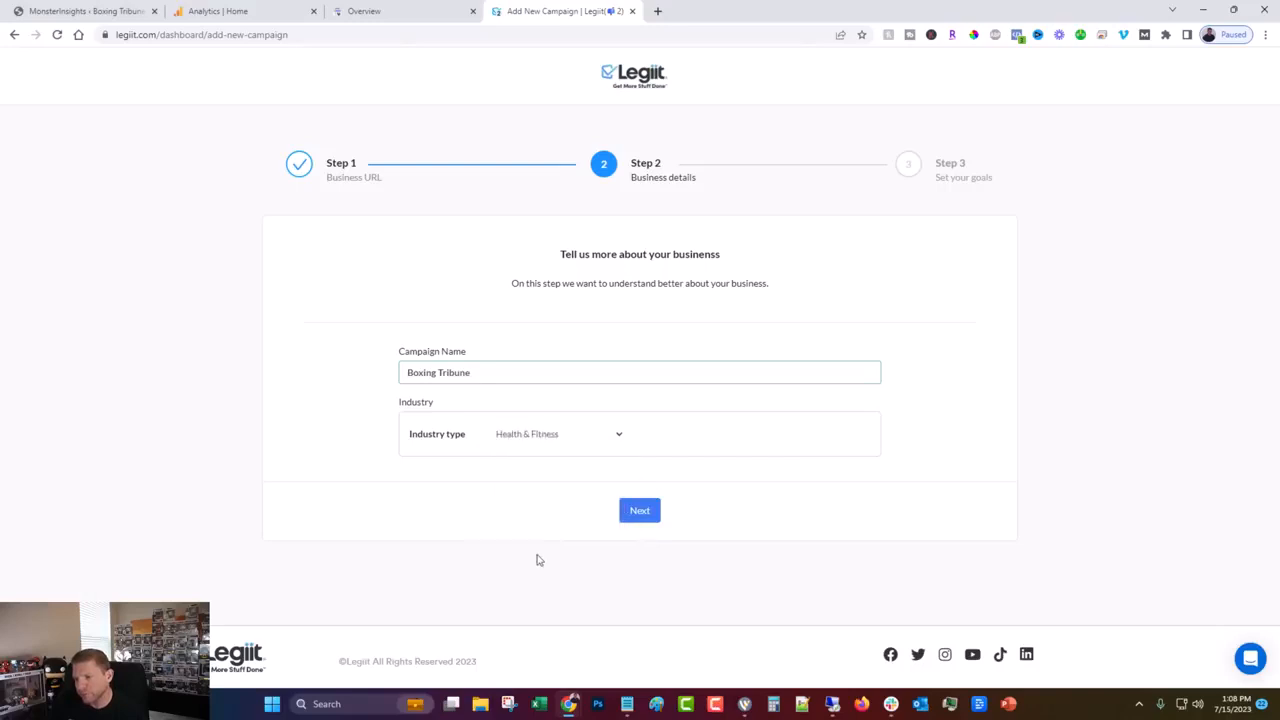
left_click(639, 512)
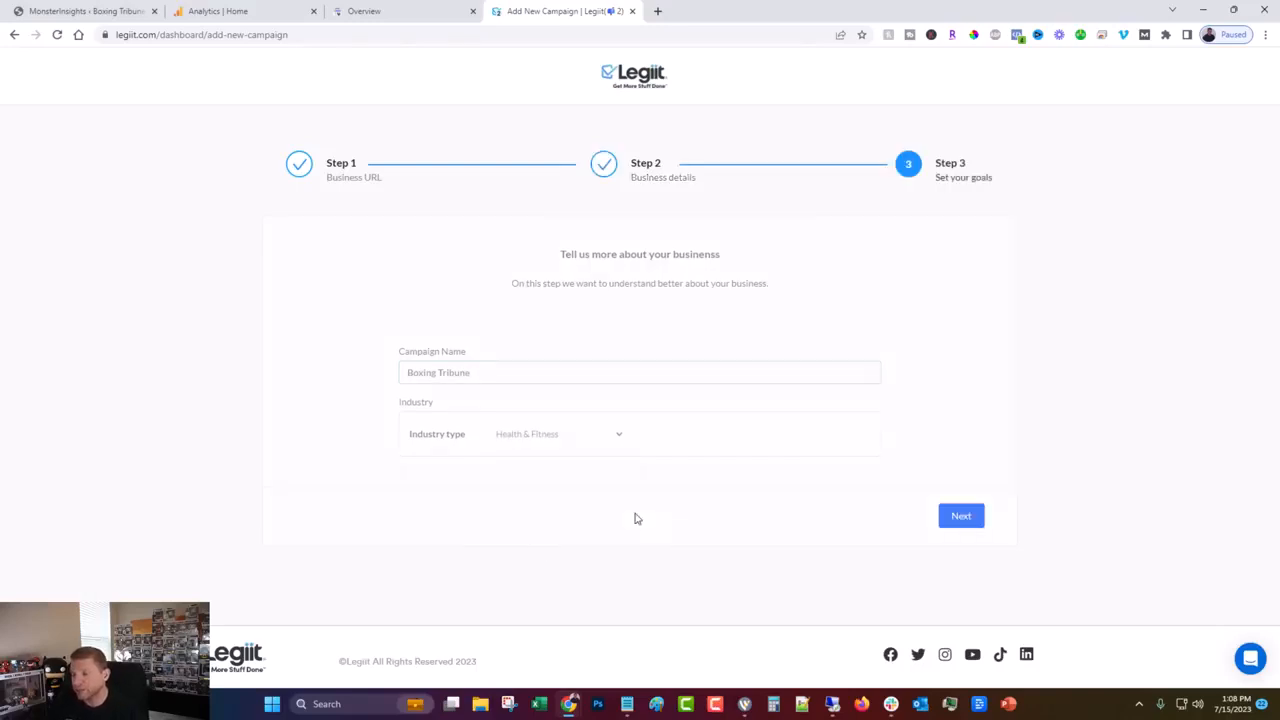
Choose Grow blog traffic as the business goal and finish the campaign setup
scroll(333, 401, "down", 2)
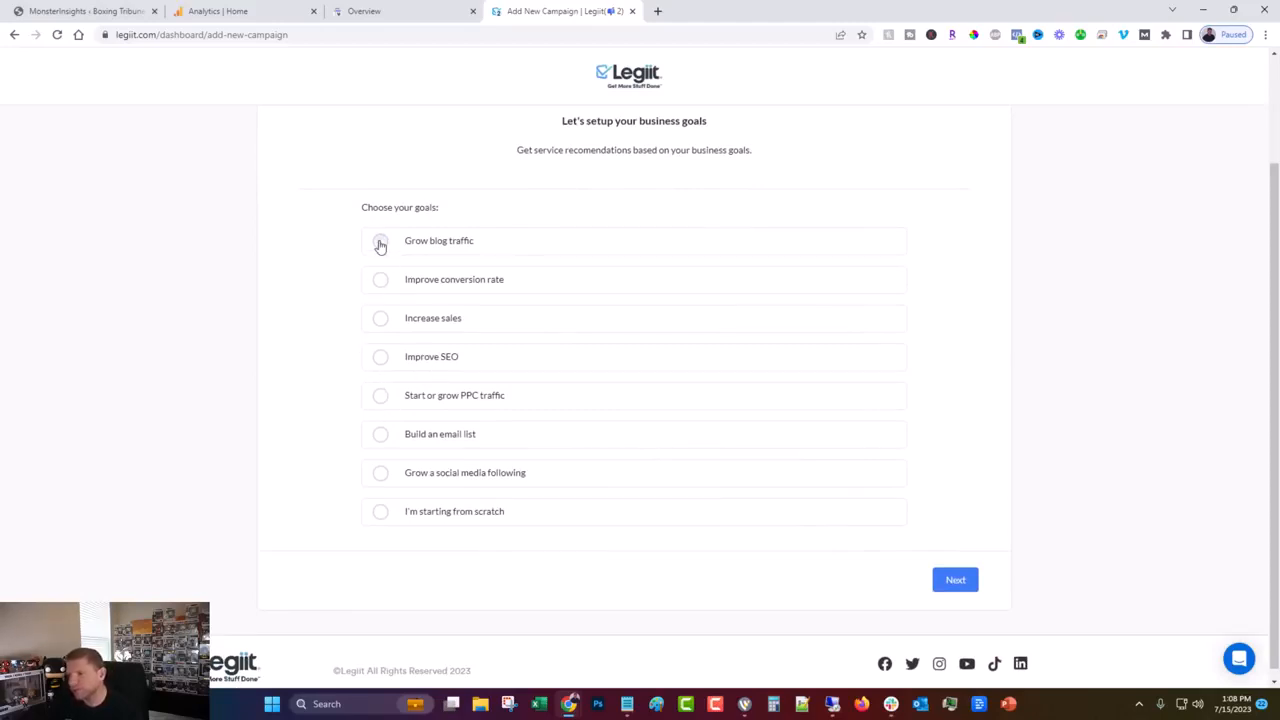
left_click(380, 244)
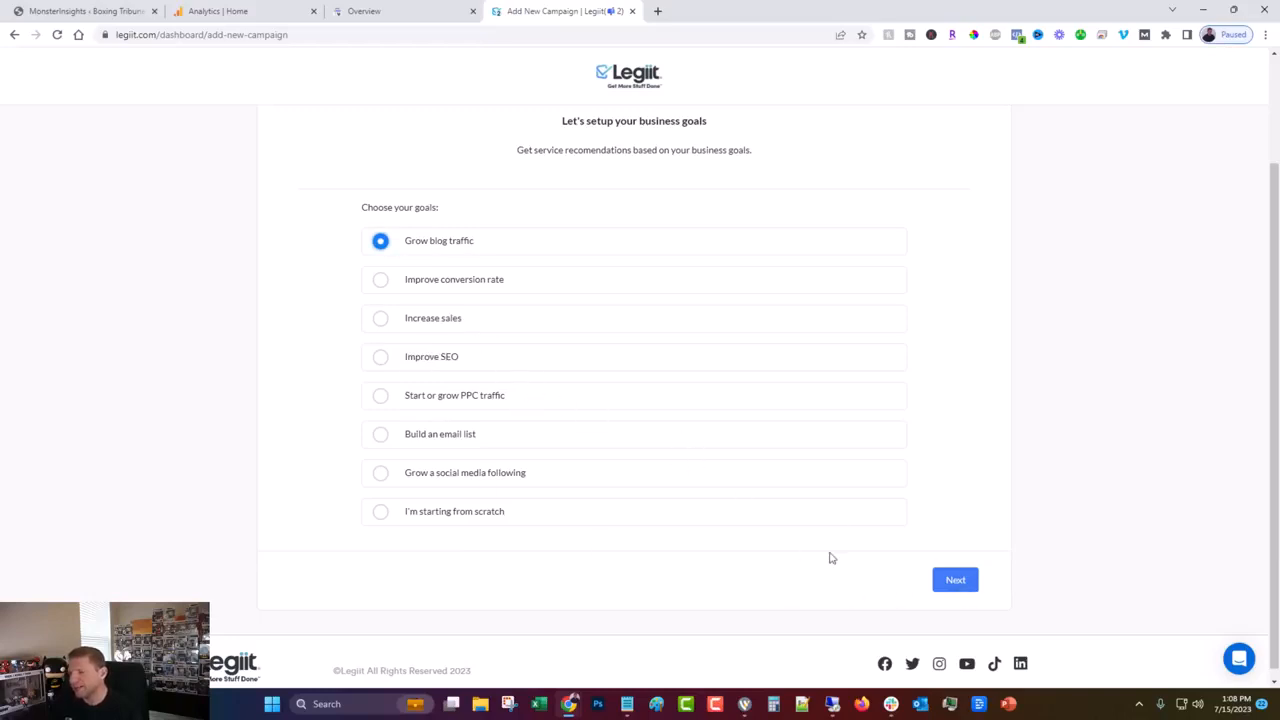
left_click(955, 581)
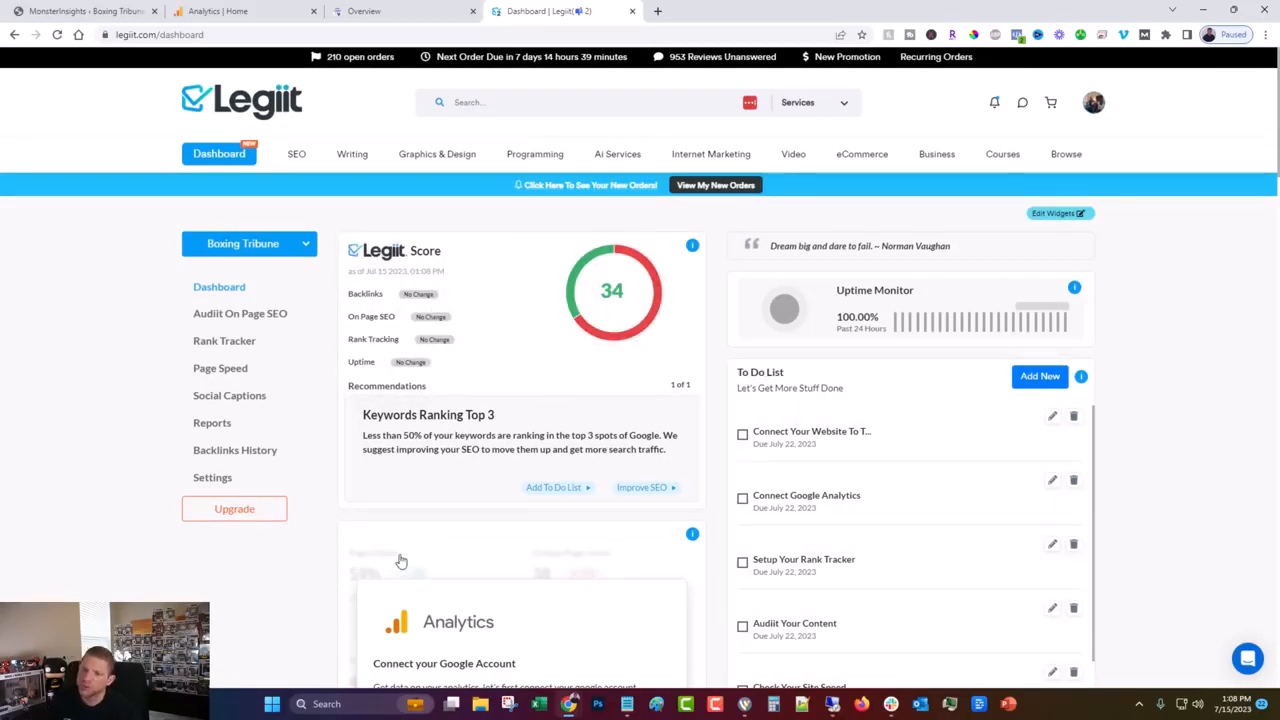
Connect the Google account from the dashboard's Analytics widget, allowing Legiit GMSD to see and download Google Analytics data
scroll(674, 489, "down", 1)
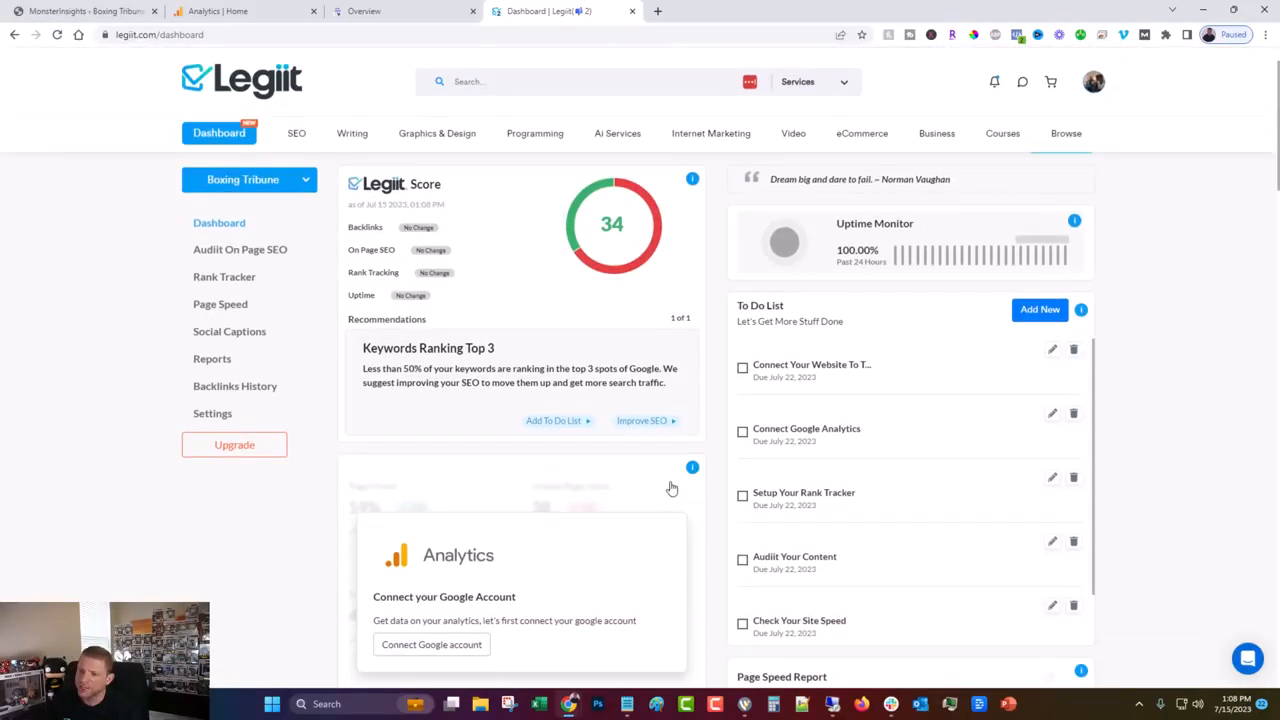
scroll(620, 294, "up", 1)
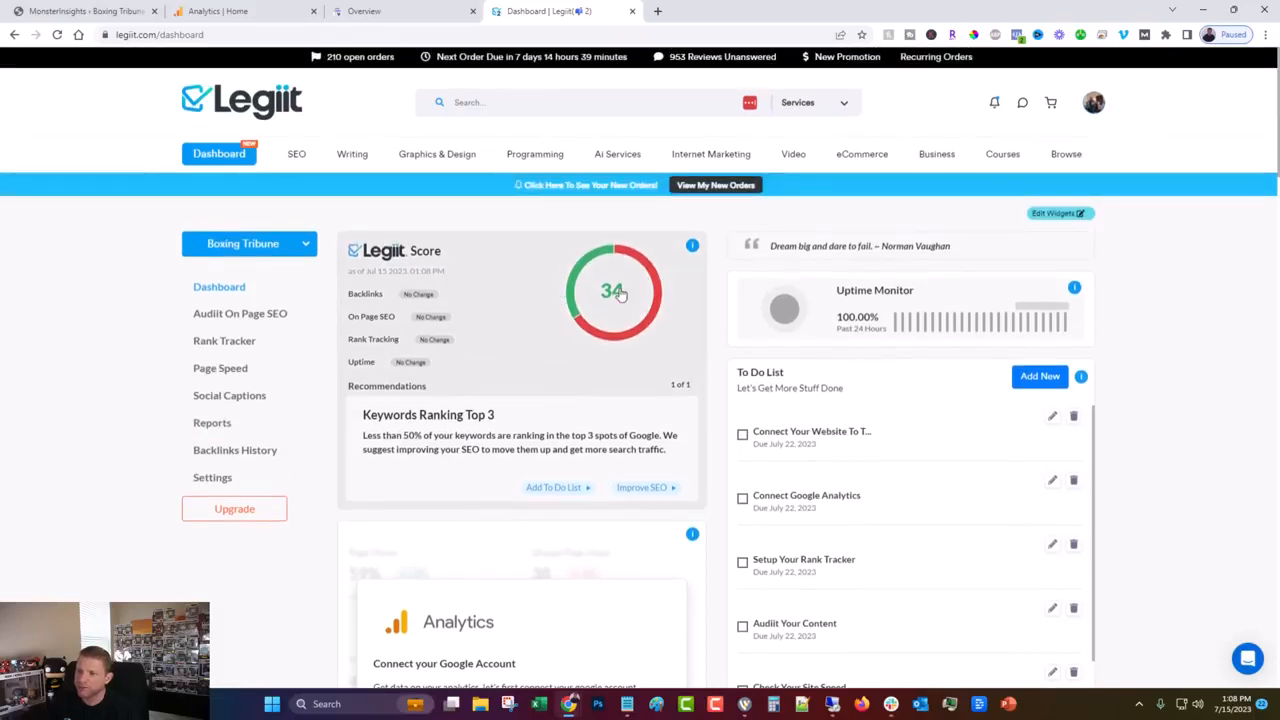
scroll(500, 440, "down", 3)
left_click(427, 517)
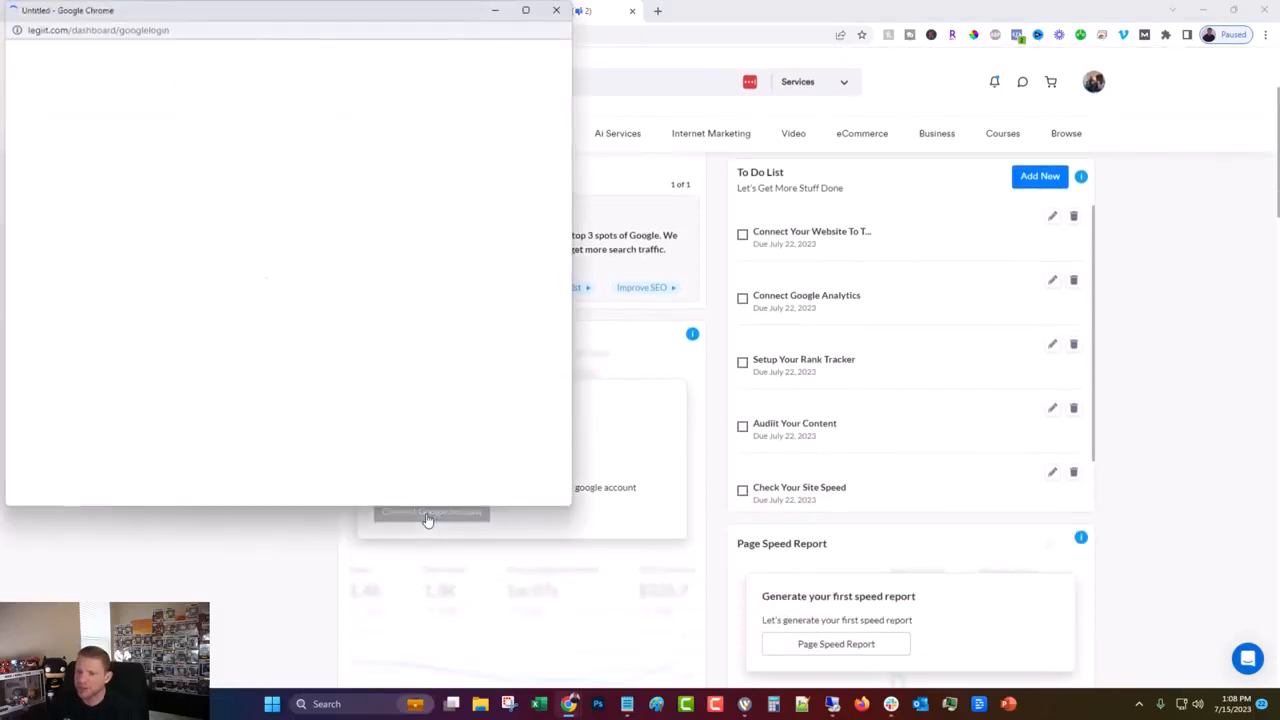
scroll(286, 417, "down", 2)
scroll(320, 380, "up", 2)
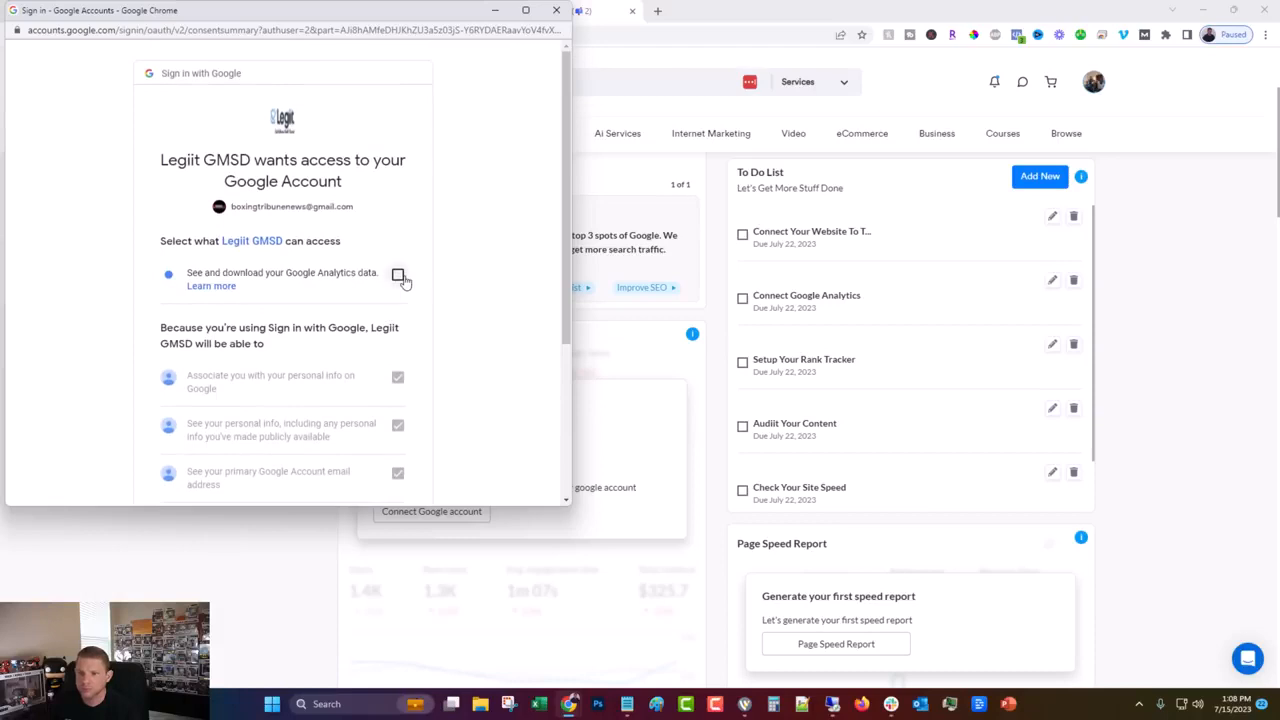
left_click(398, 275)
scroll(380, 330, "down", 3)
left_click(334, 409)
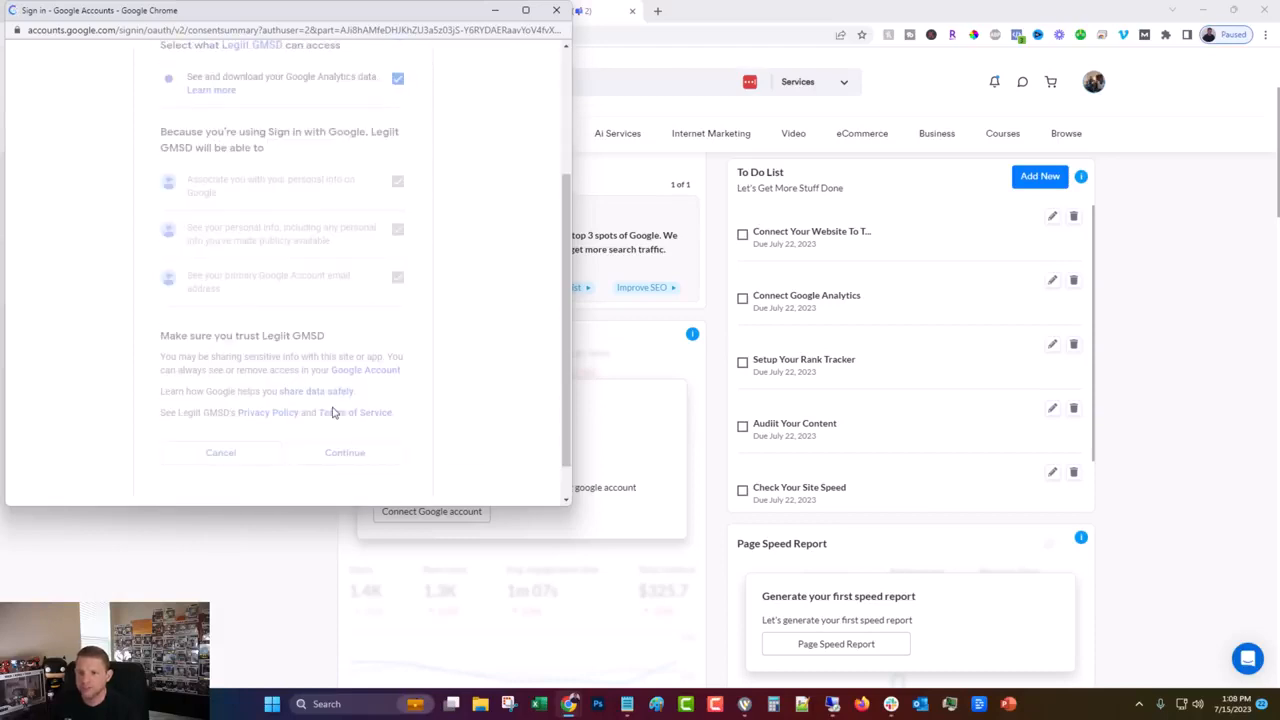
Pick the Analytics account and link its Boxing Triubne property to the campaign
left_click(440, 193)
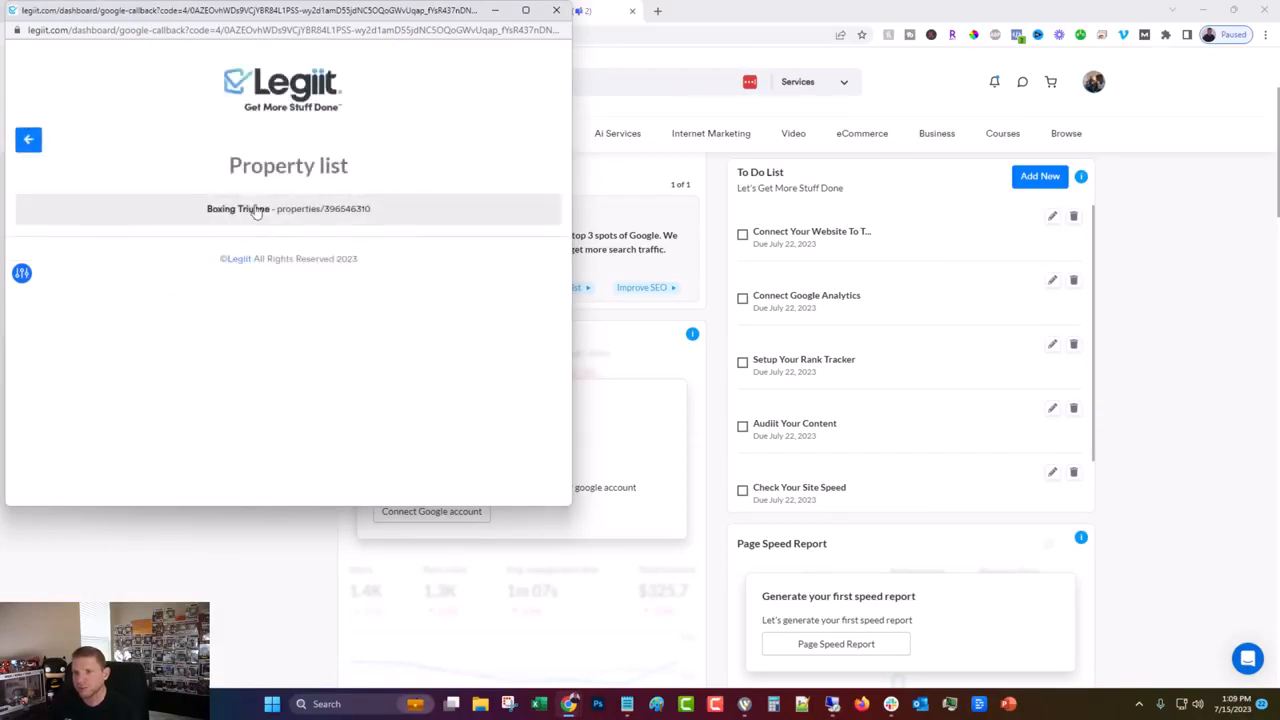
left_click(257, 208)
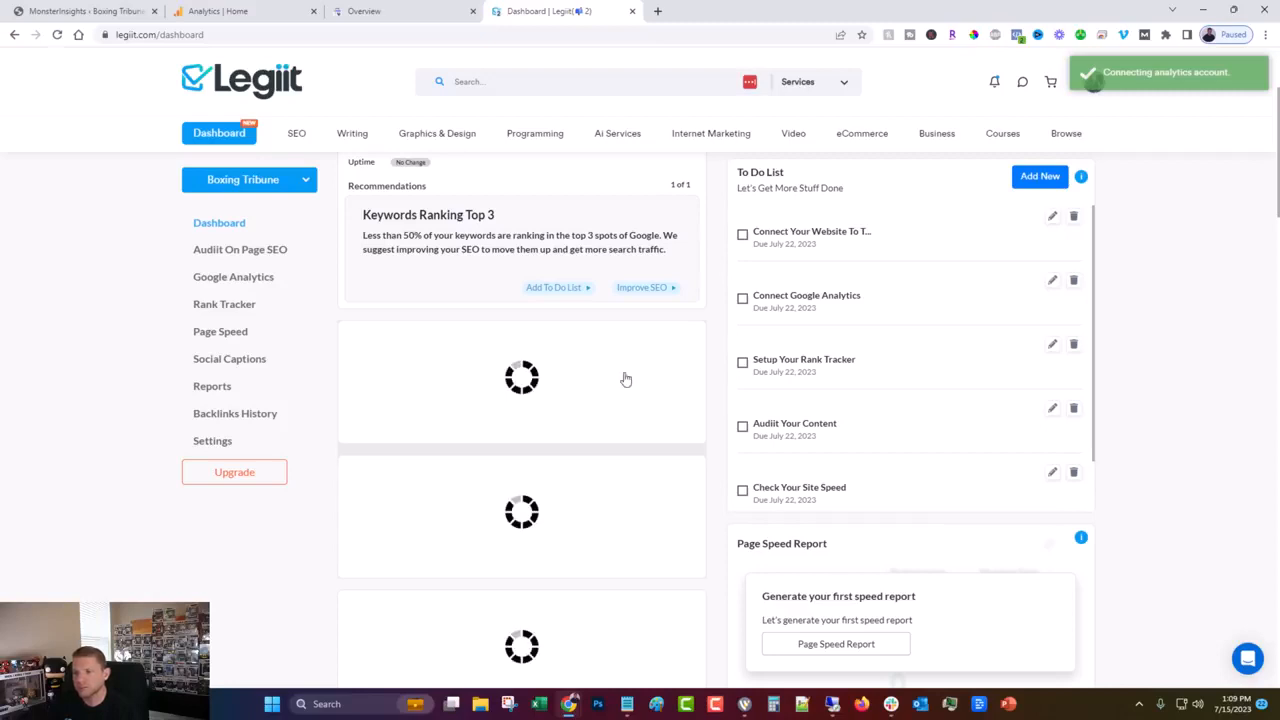
Look over the new Analytics widgets on the dashboard and generate the site's first page speed report
scroll(1156, 408, "up", 2)
scroll(1156, 408, "down", 1)
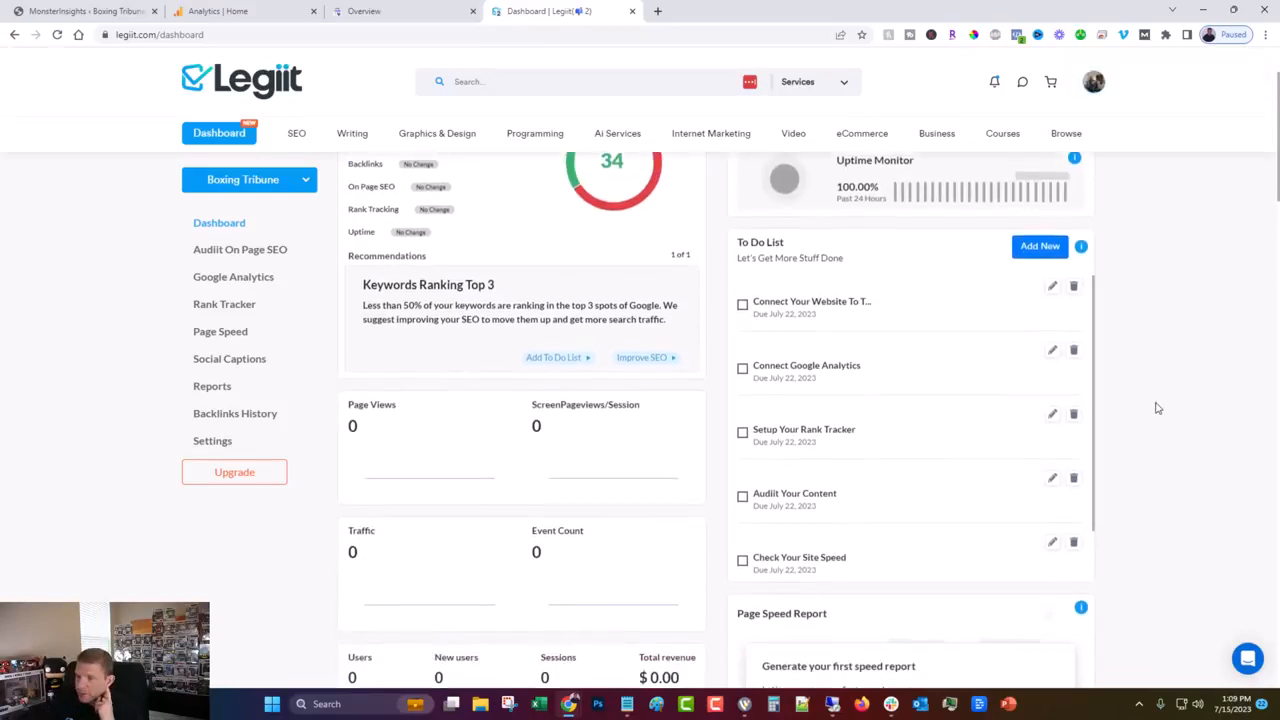
scroll(580, 470, "down", 1)
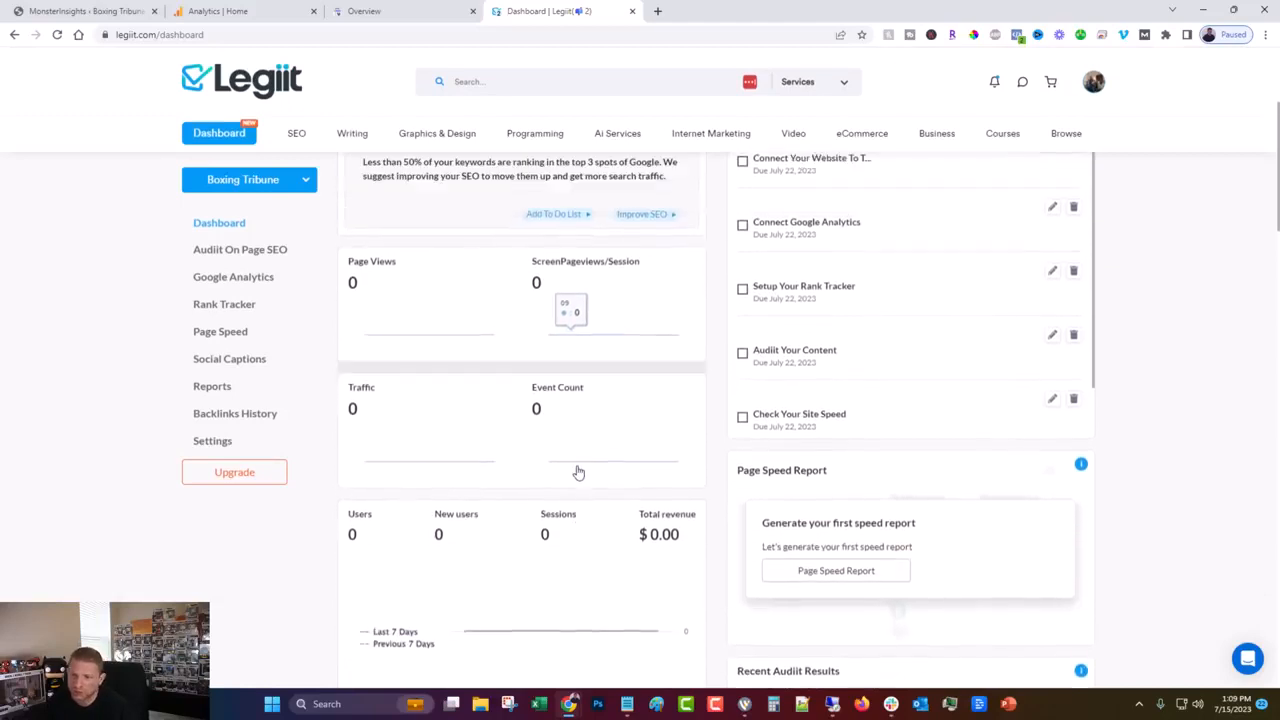
scroll(578, 471, "up", 2)
scroll(577, 472, "down", 3)
scroll(575, 470, "down", 1)
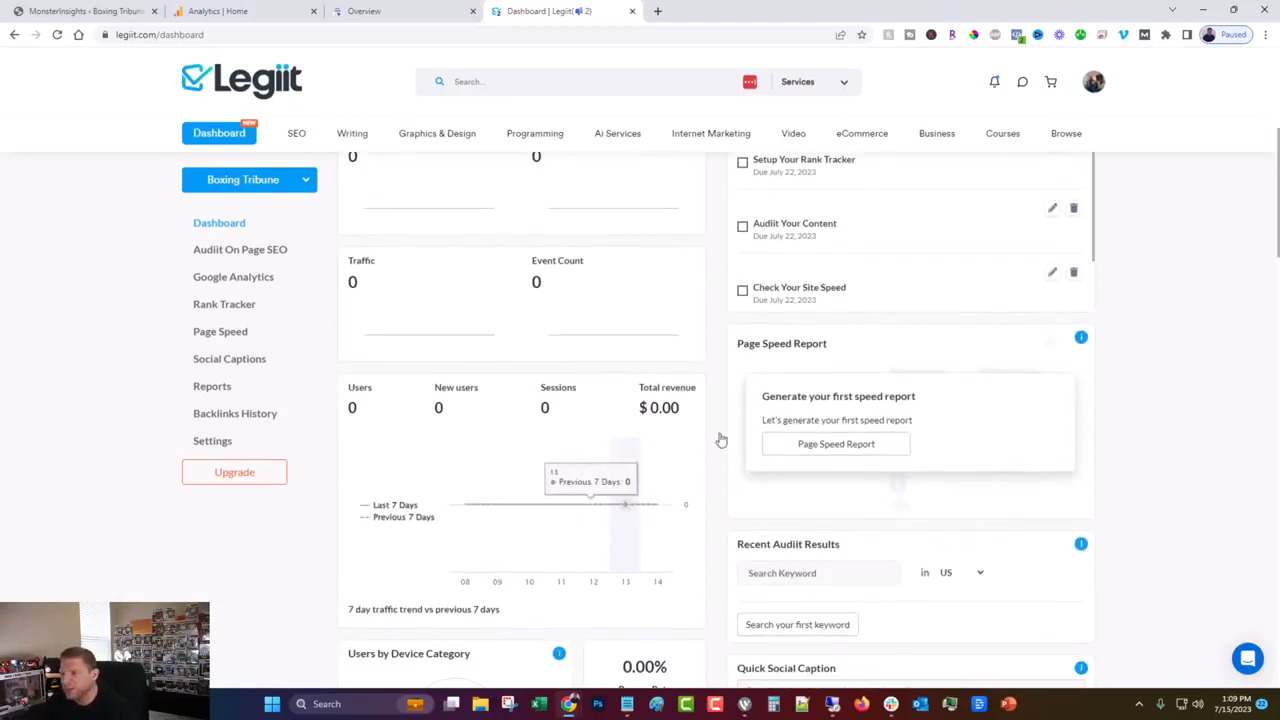
left_click(815, 447)
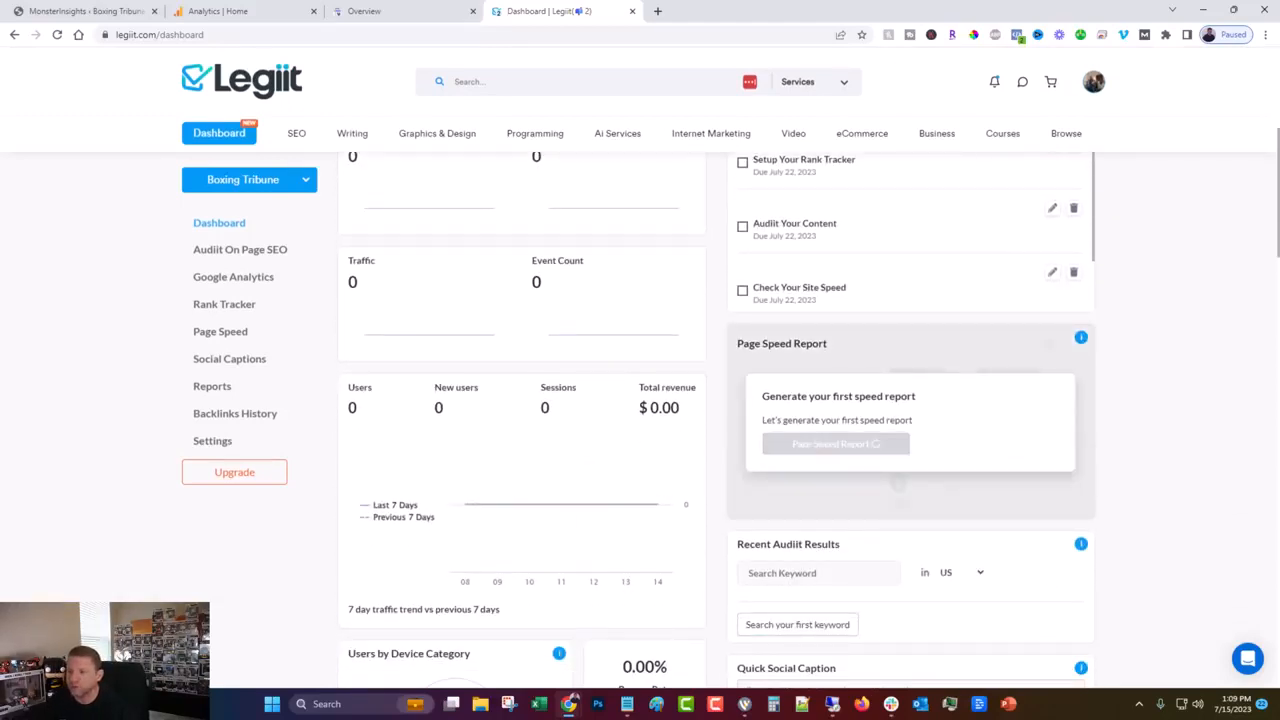
Connect the Google account to the Google Search Console widget, allowing Legiit GMSD to view Search Console data, and review the resulting chart
scroll(643, 402, "down", 1)
scroll(643, 402, "down", 3)
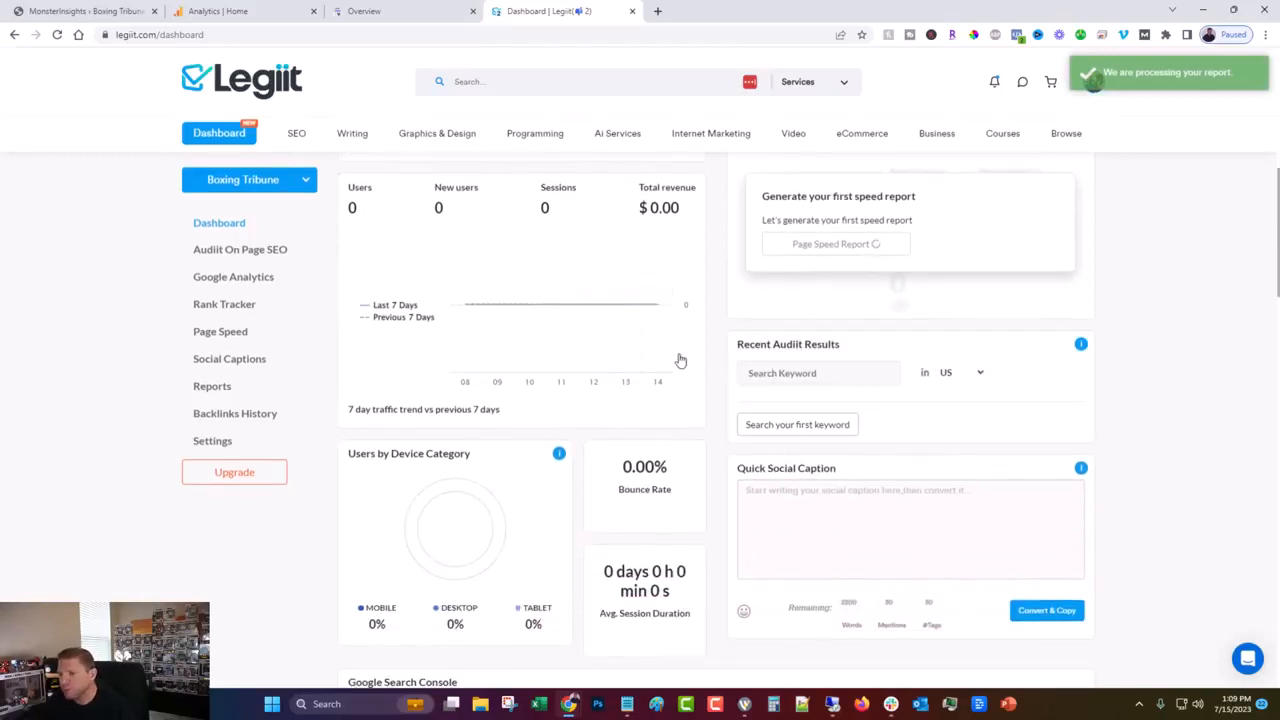
scroll(680, 357, "down", 4)
scroll(654, 371, "up", 4)
scroll(522, 350, "down", 10)
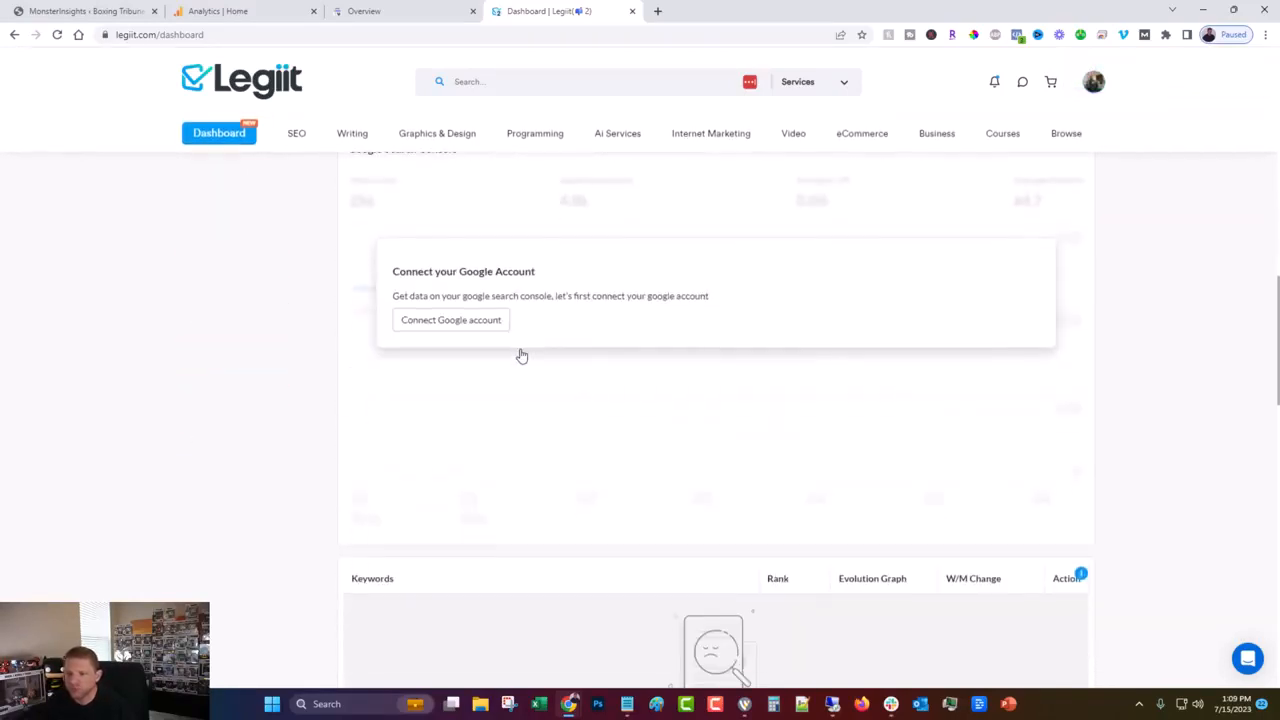
scroll(567, 380, "up", 3)
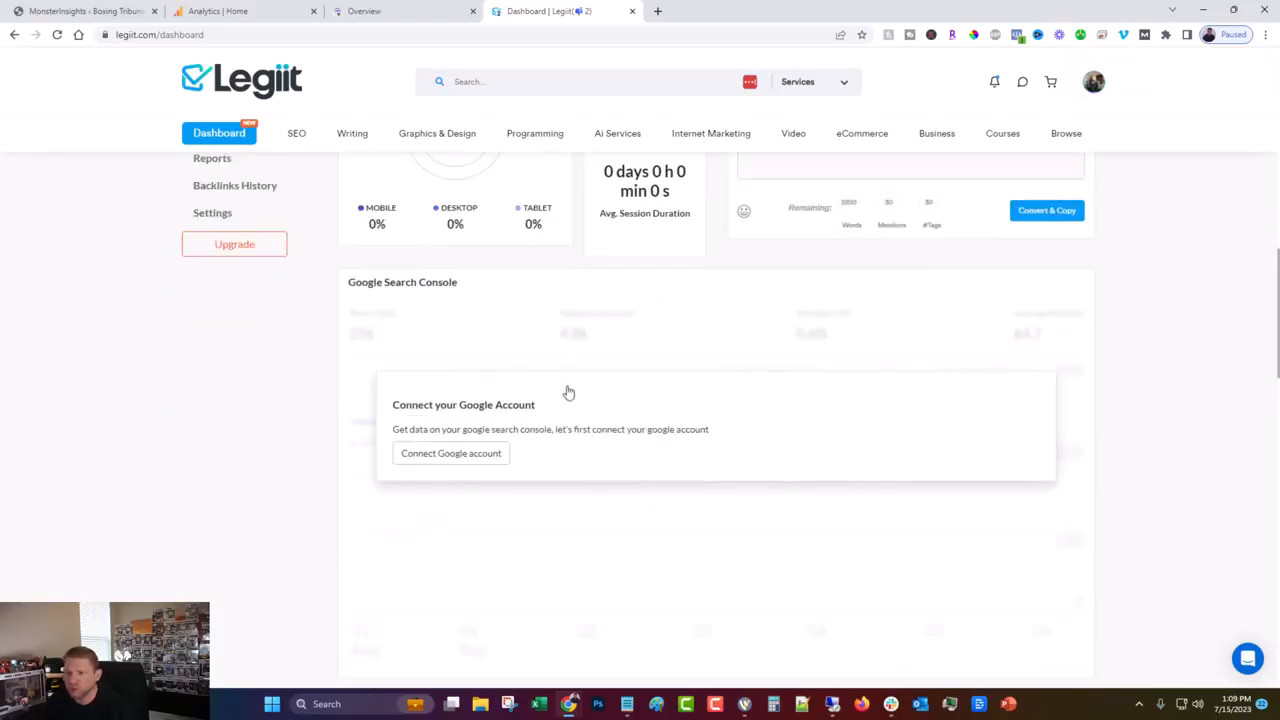
left_click(451, 455)
scroll(318, 378, "down", 4)
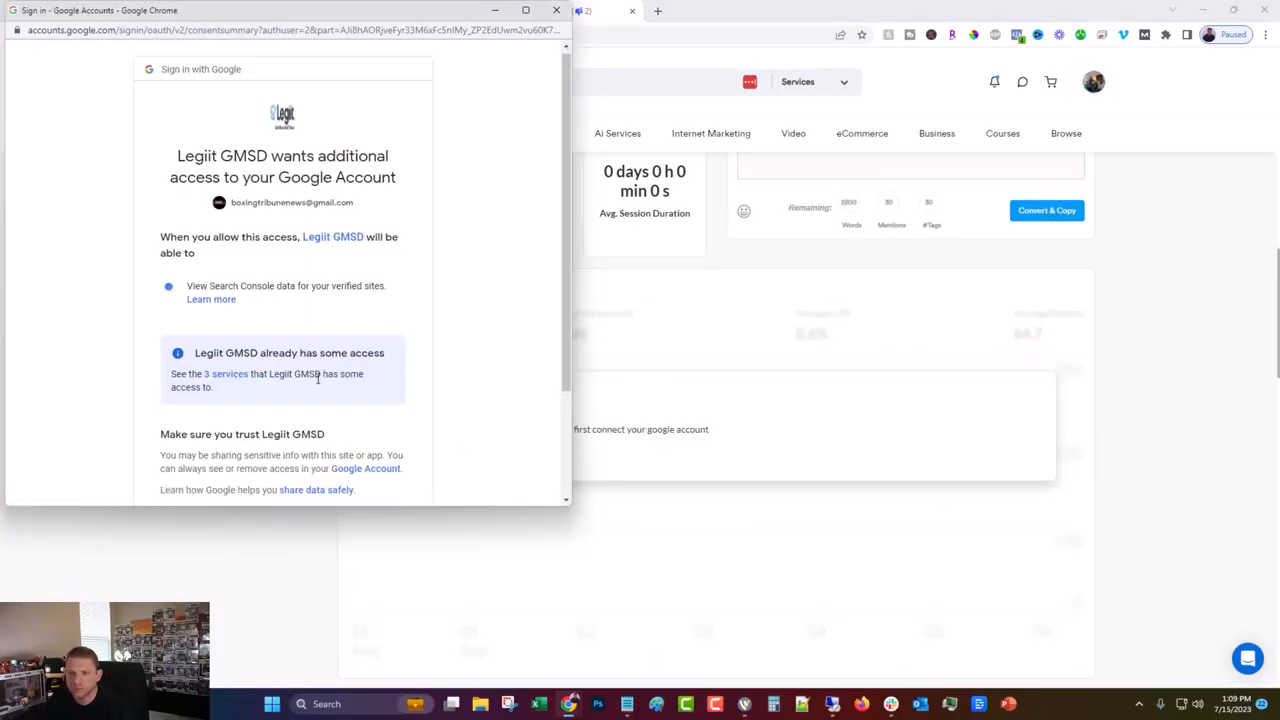
left_click(338, 412)
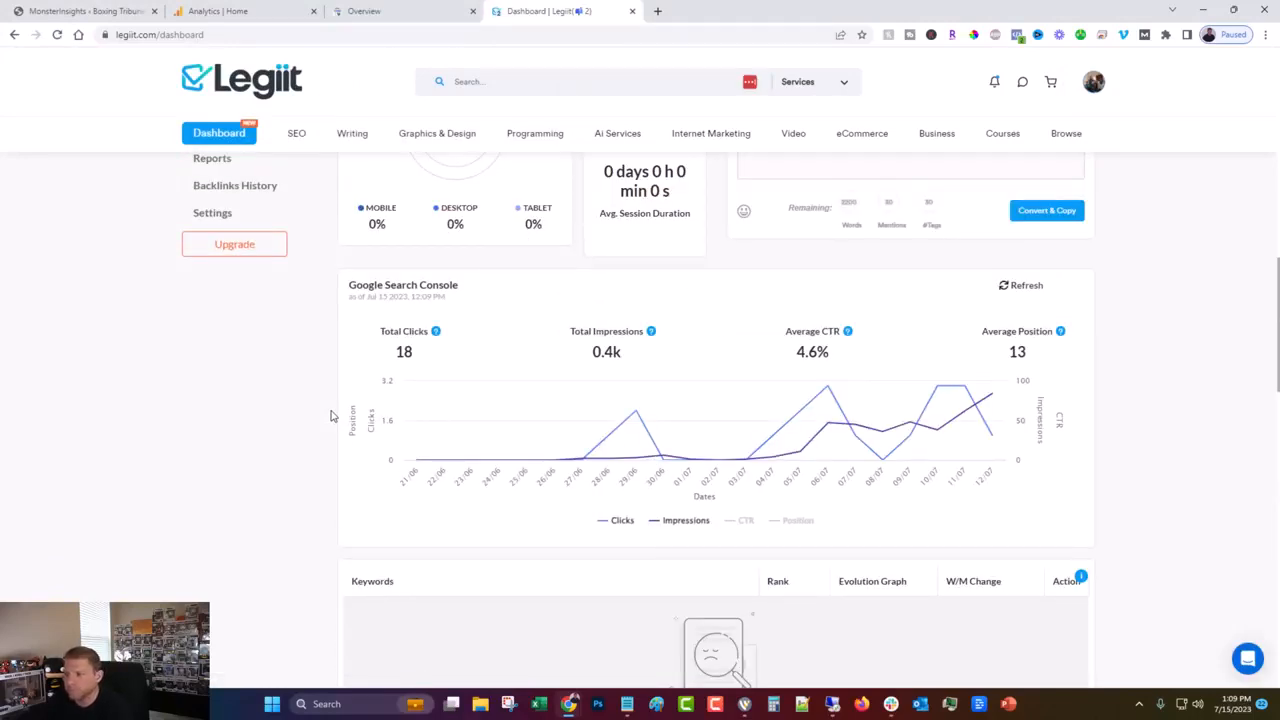
scroll(675, 437, "down", 3)
scroll(675, 437, "down", 2)
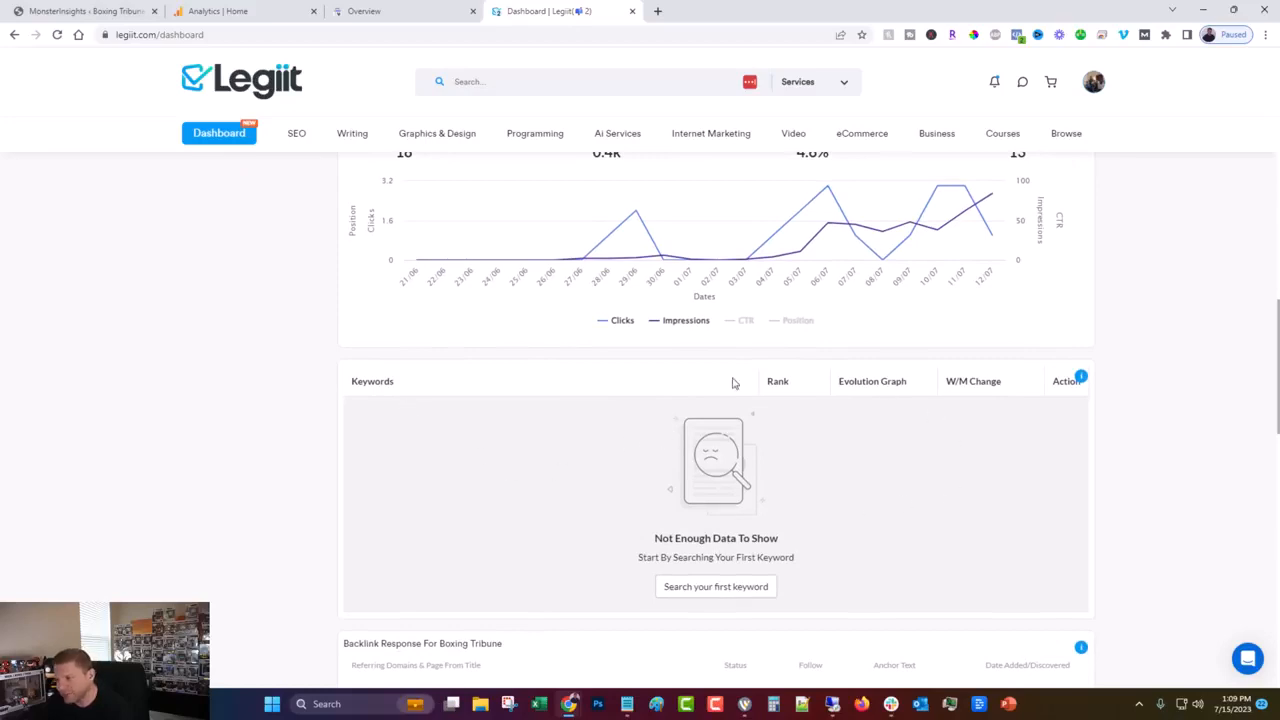
scroll(573, 450, "down", 1)
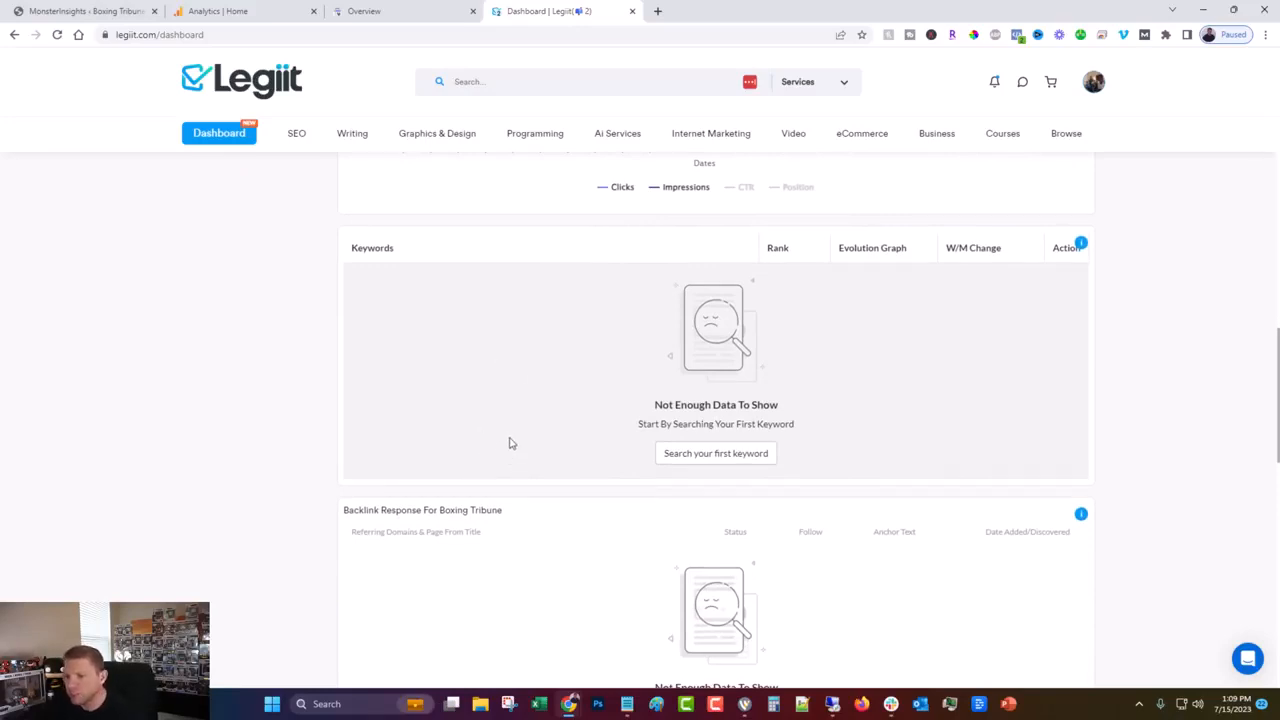
Open Semrush's Domain Overview for boxingtribune-news.com in a new browser tab and bring up the domain's organic keyword positions
left_click(659, 12)
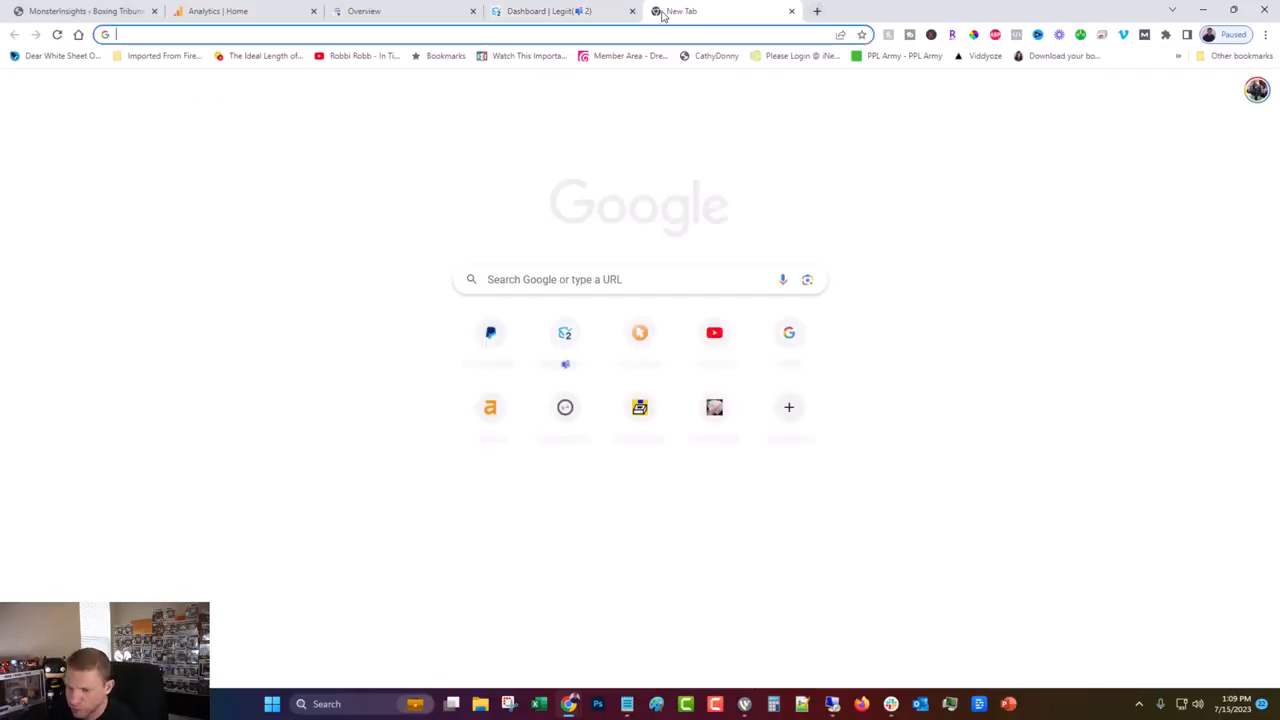
type("semrush.com/analytics/overview/?q=boxingtribune-news.com&protocol=https&searchType=domain")
key("Return")
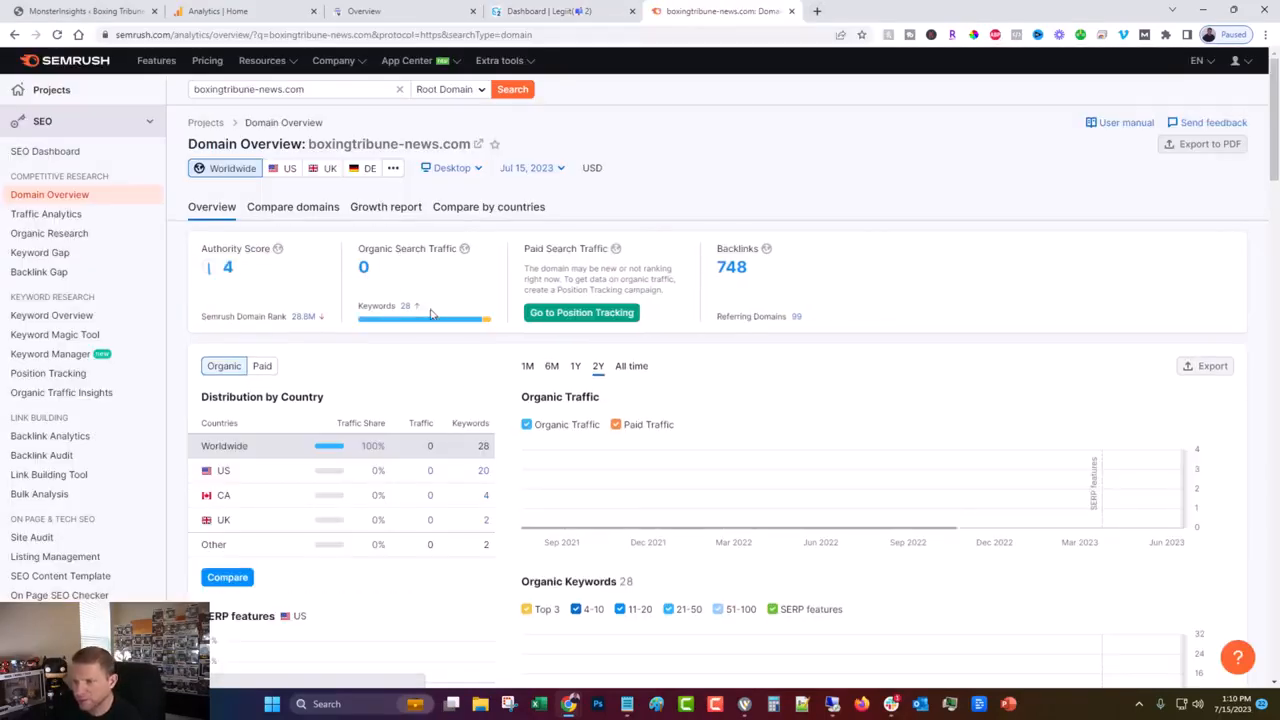
left_click(406, 305)
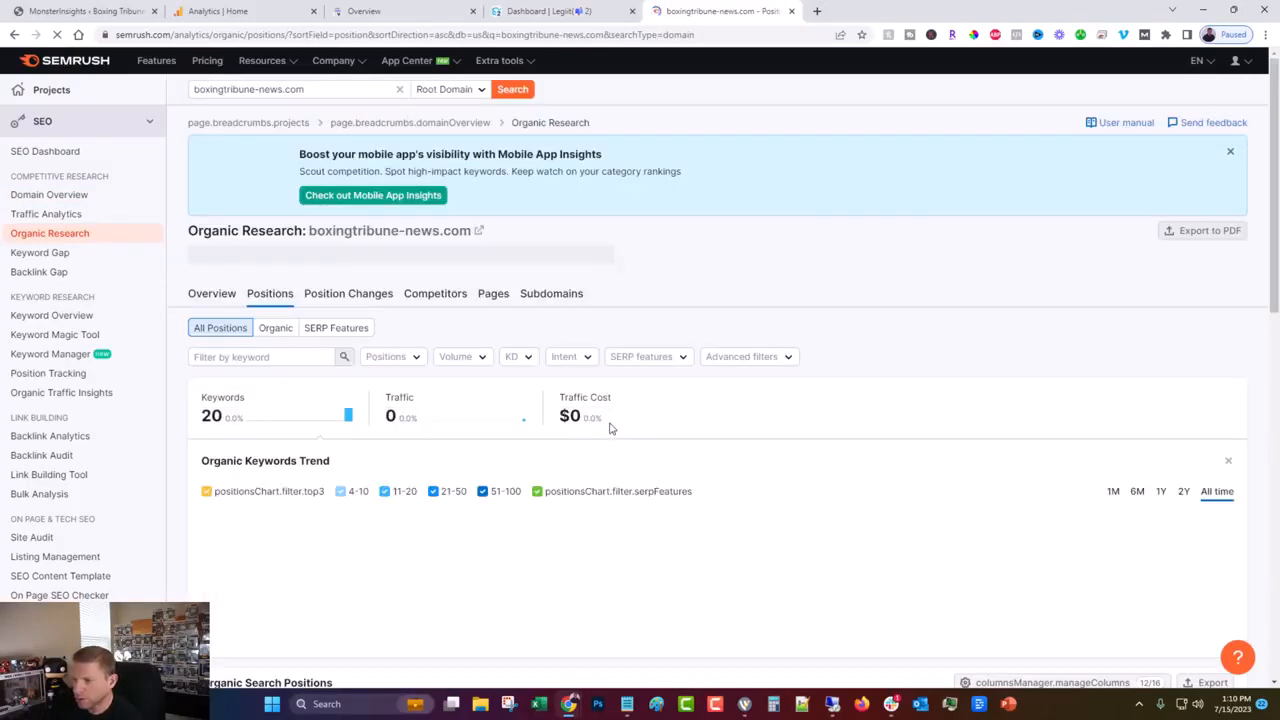
Select all keywords in the Organic Search Positions table and export all of them in Excel format
scroll(610, 428, "down", 3)
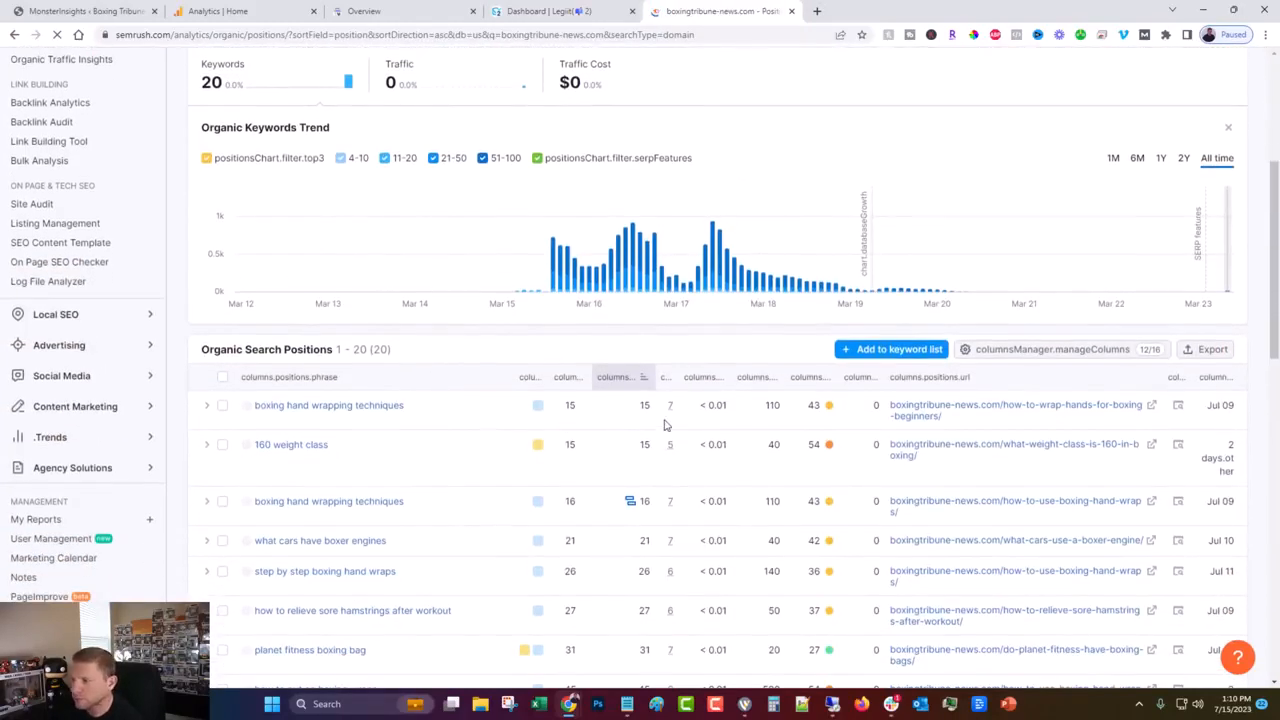
left_click(222, 377)
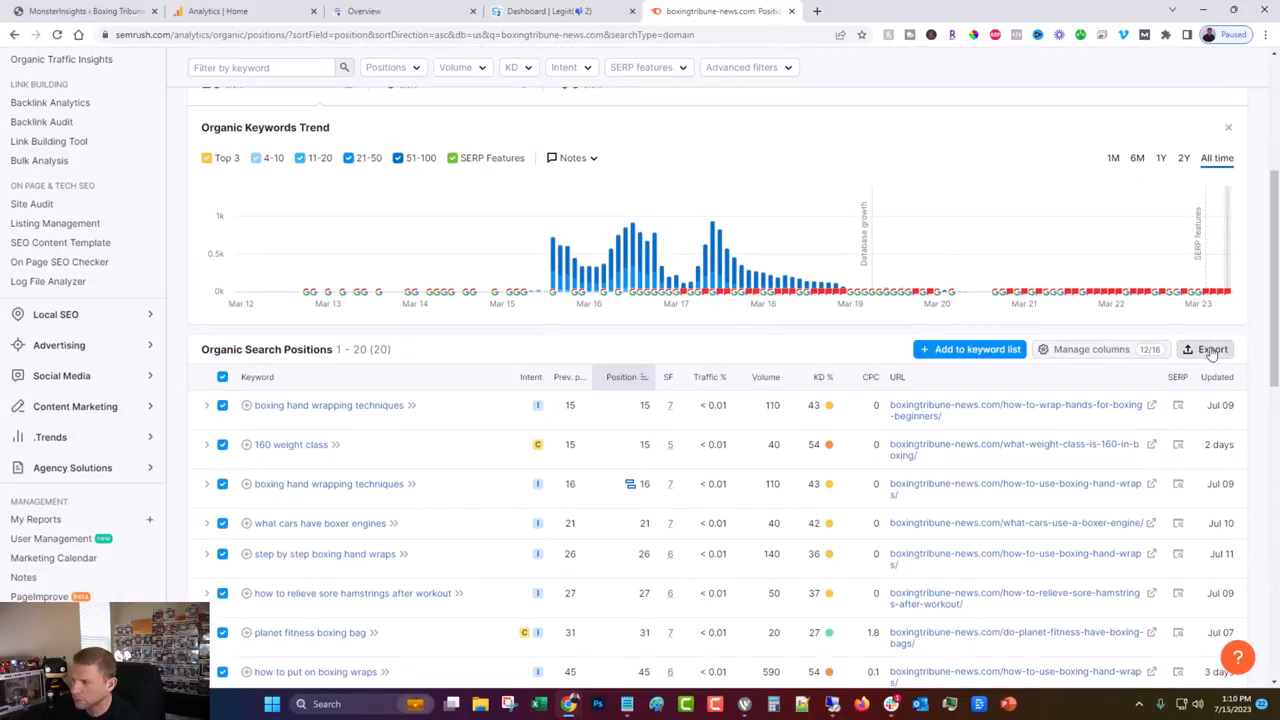
left_click(1210, 350)
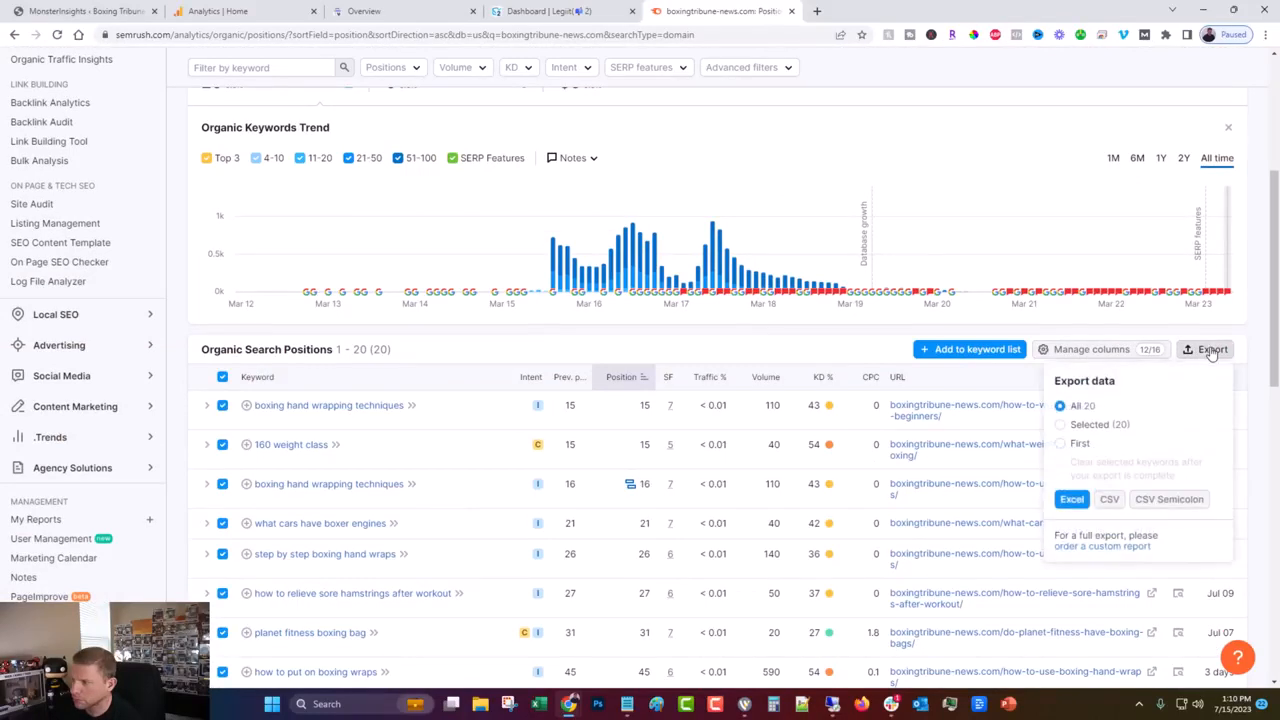
left_click(1071, 499)
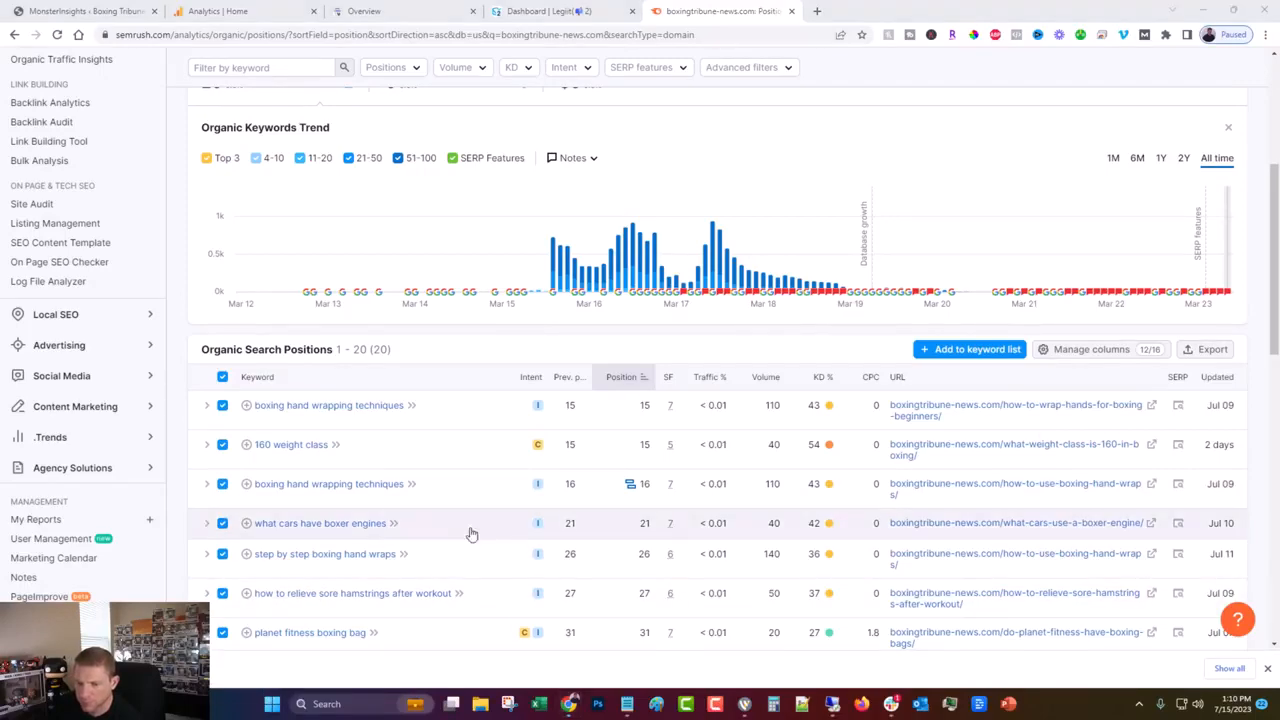
Examine the organic keywords trend and the full list of ranking keywords with their positions, volumes and URLs
scroll(449, 503, "down", 2)
scroll(449, 503, "down", 6)
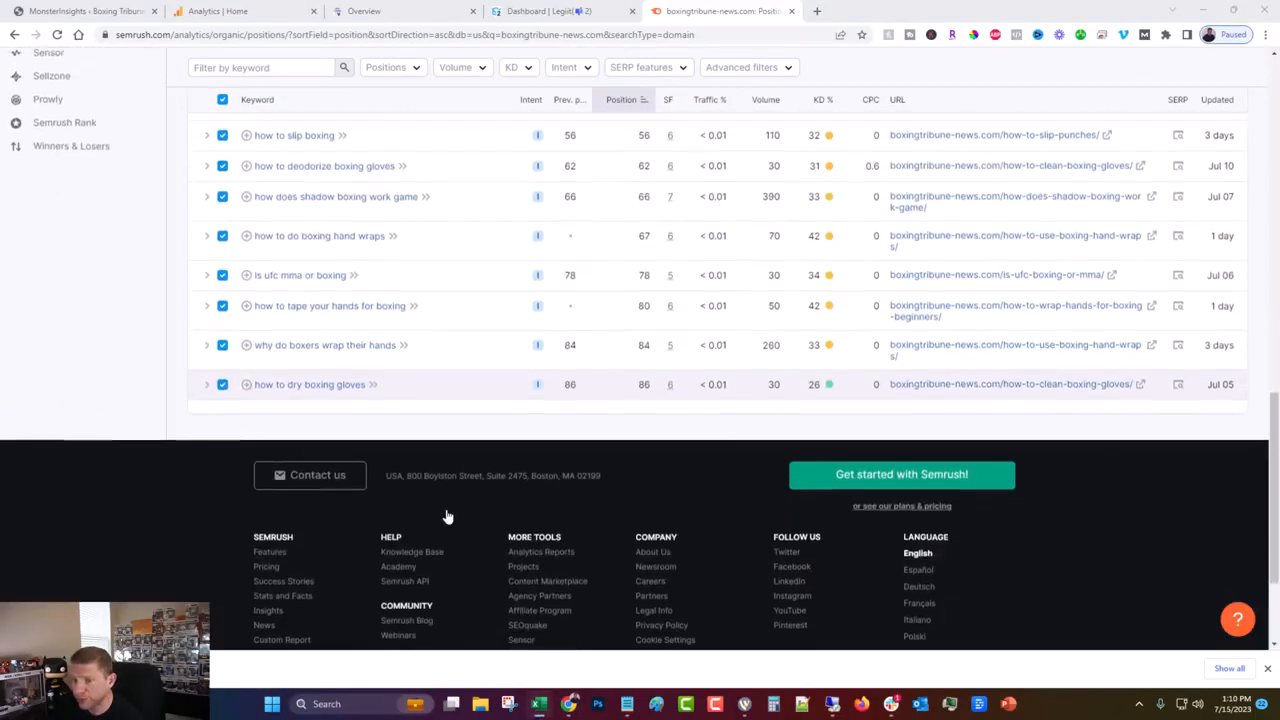
scroll(446, 509, "up", 5)
scroll(447, 517, "up", 4)
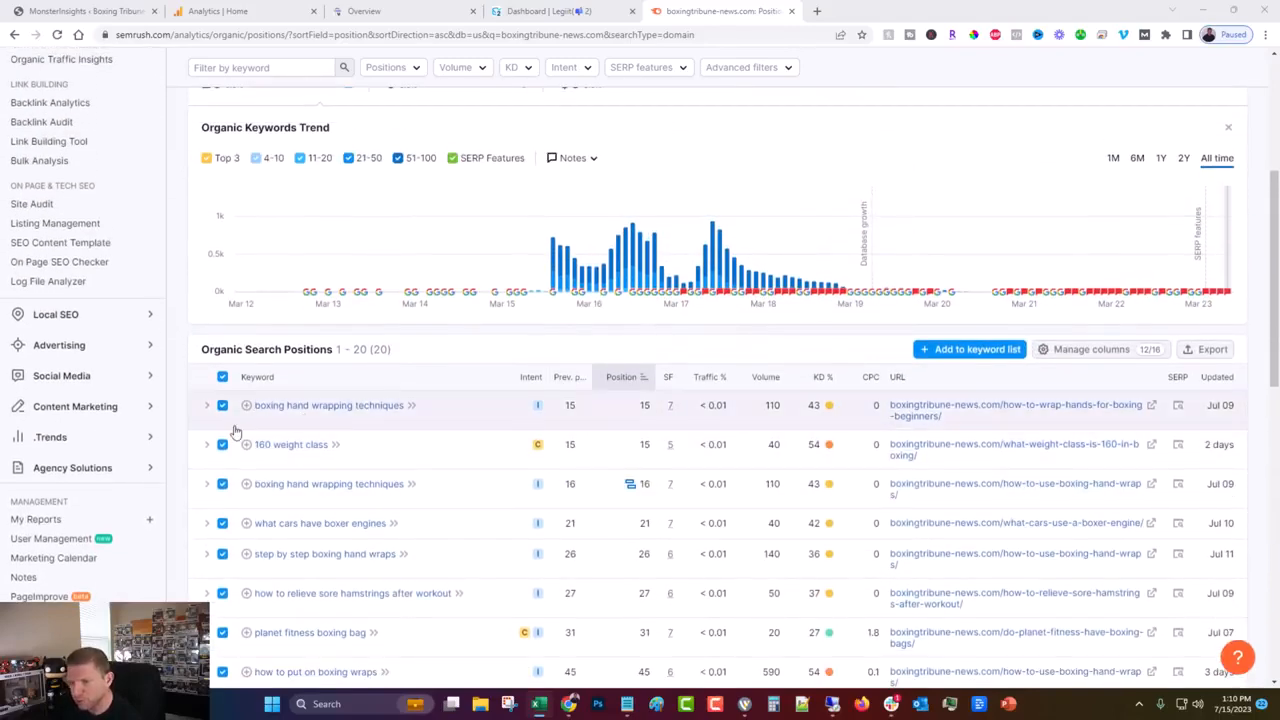
scroll(418, 420, "up", 3)
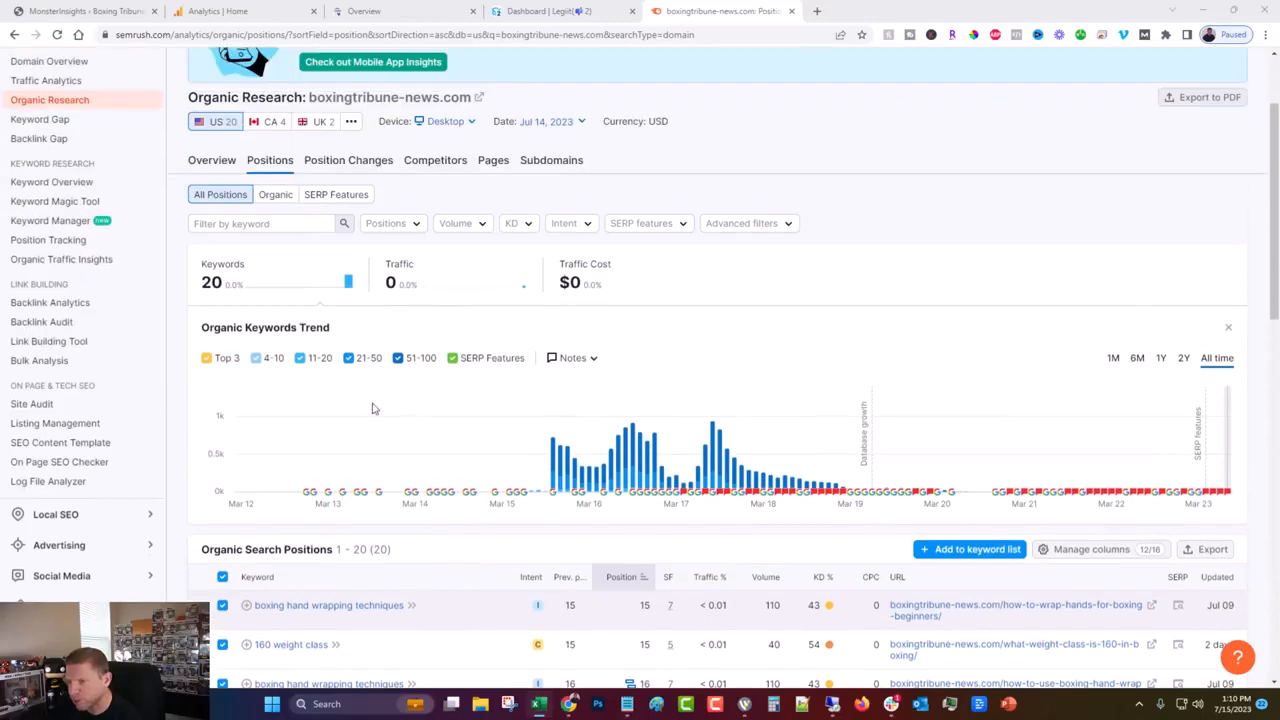
scroll(390, 480, "down", 5)
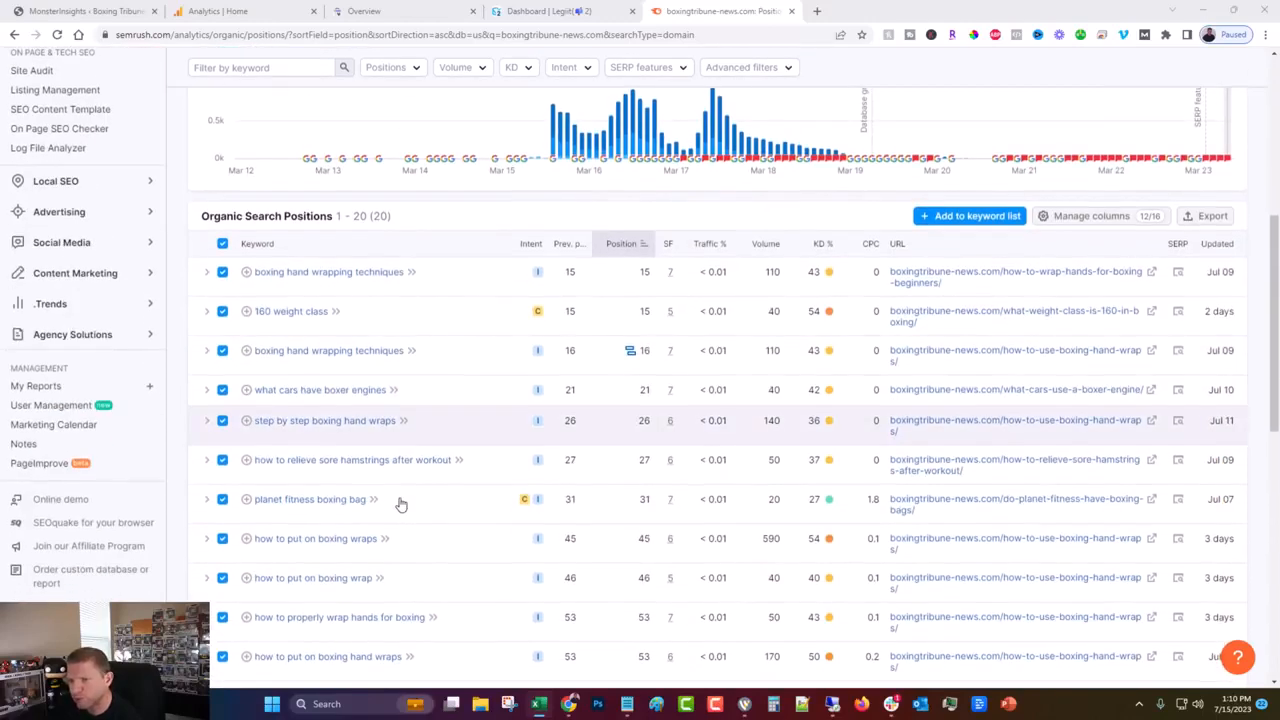
scroll(397, 503, "up", 2)
scroll(395, 475, "up", 3)
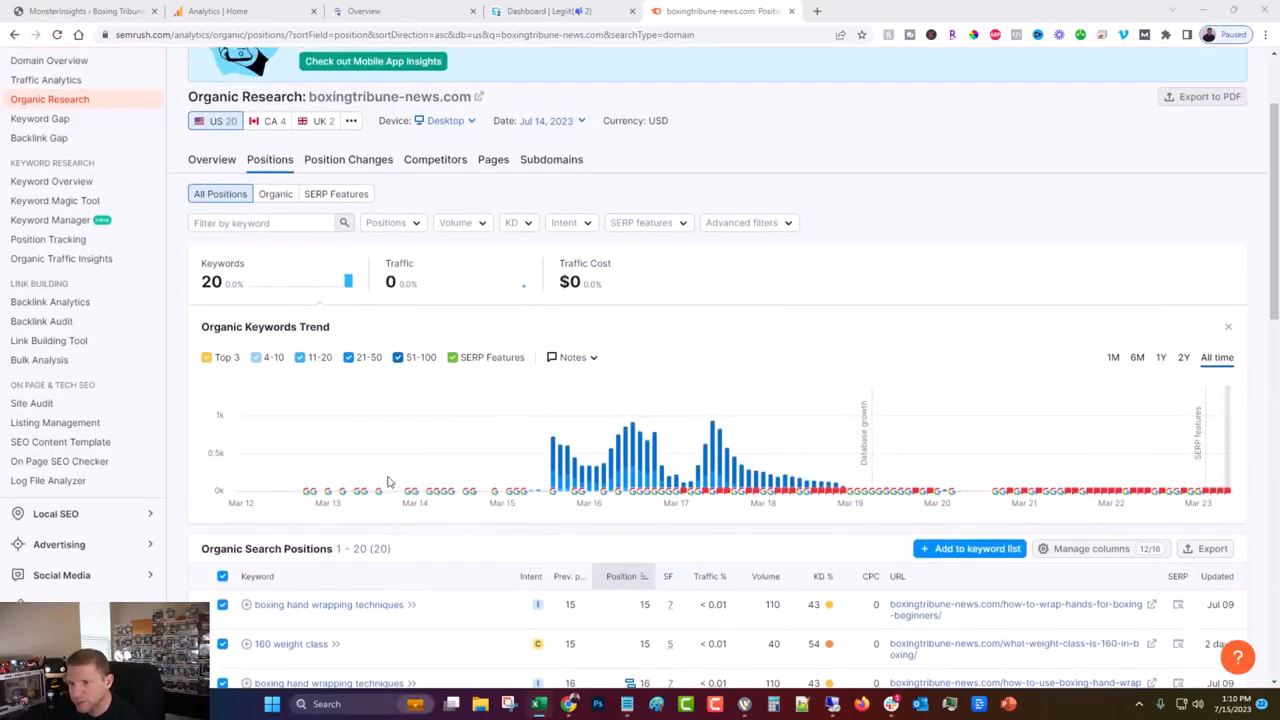
scroll(403, 422, "down", 4)
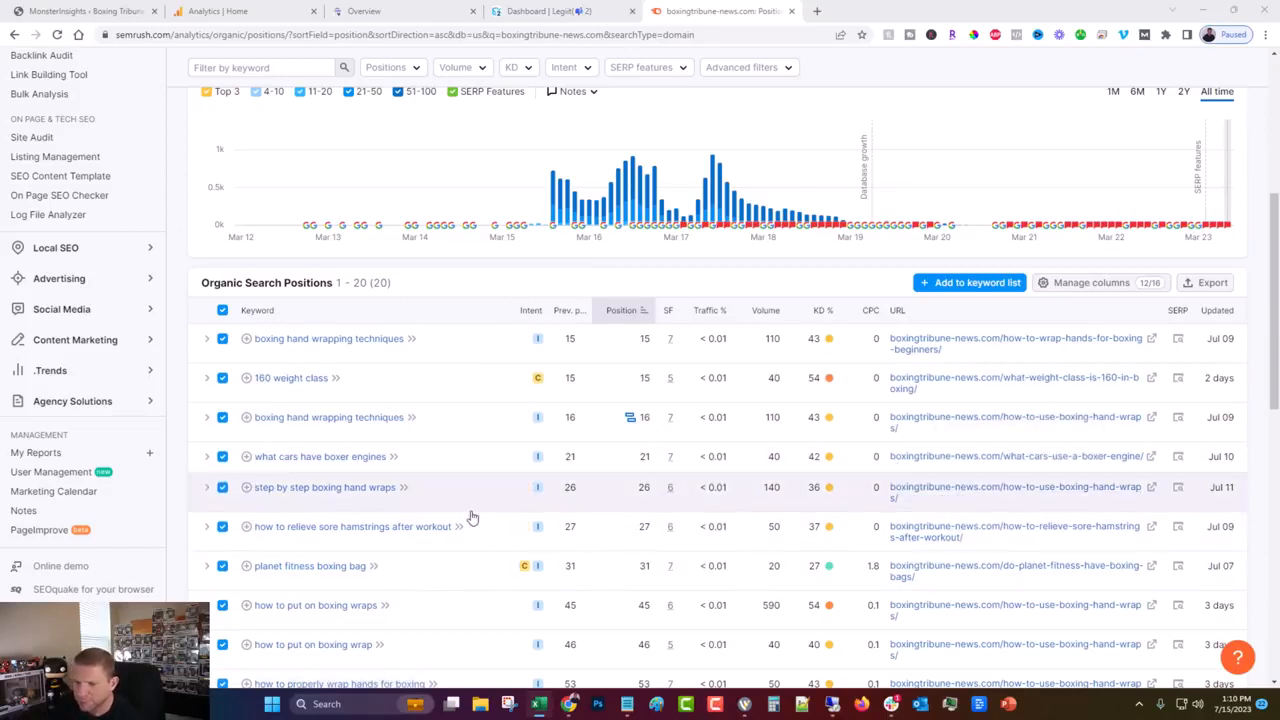
scroll(472, 517, "down", 2)
scroll(472, 517, "down", 8)
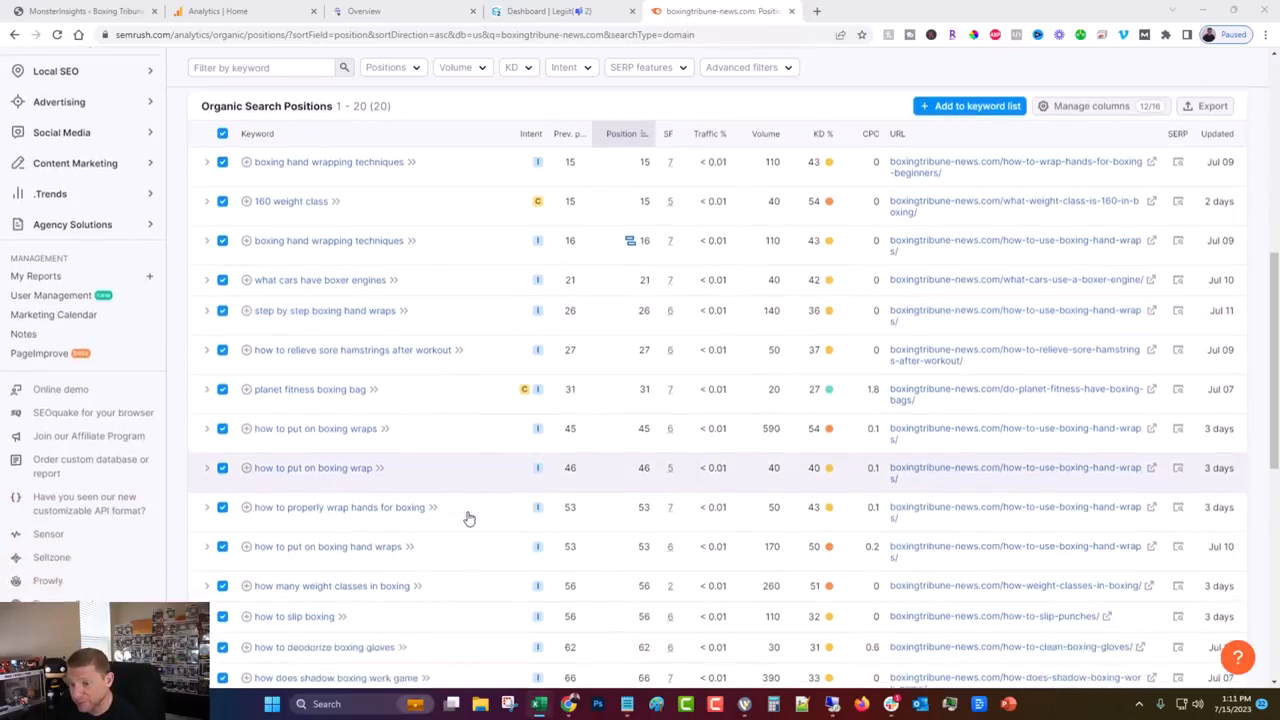
scroll(448, 525, "up", 11)
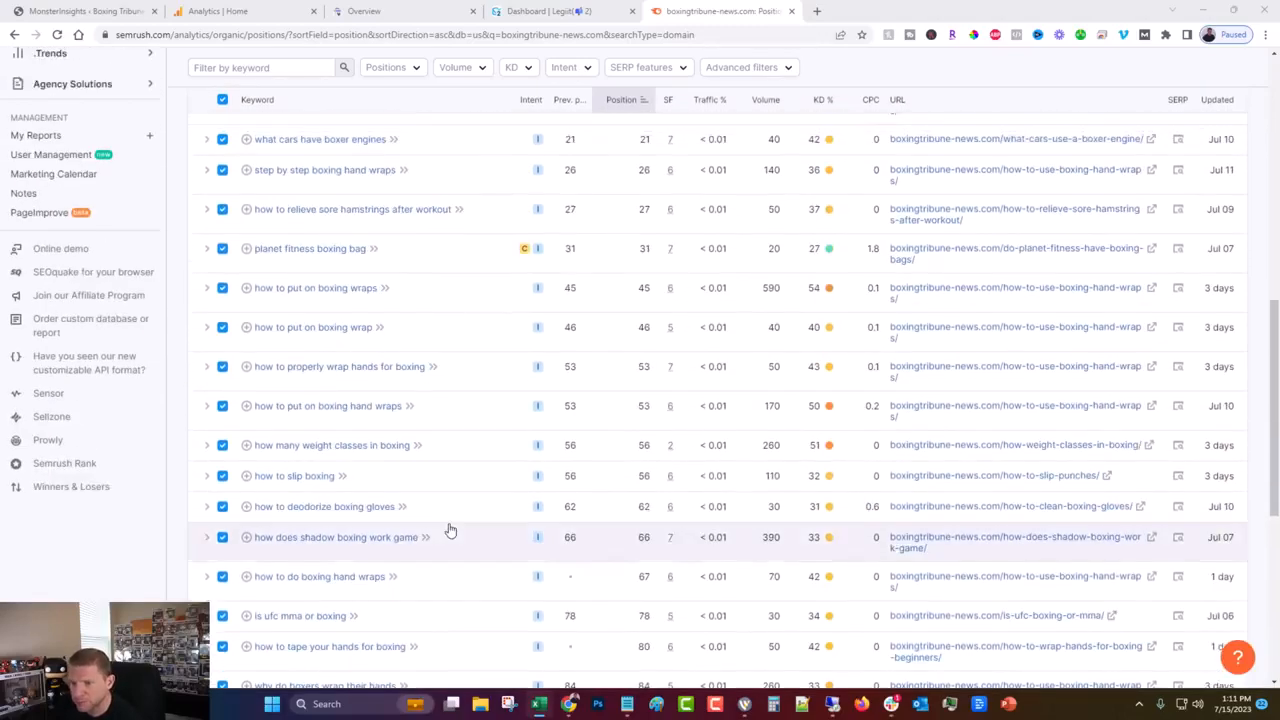
scroll(449, 529, "down", 5)
scroll(447, 530, "down", 4)
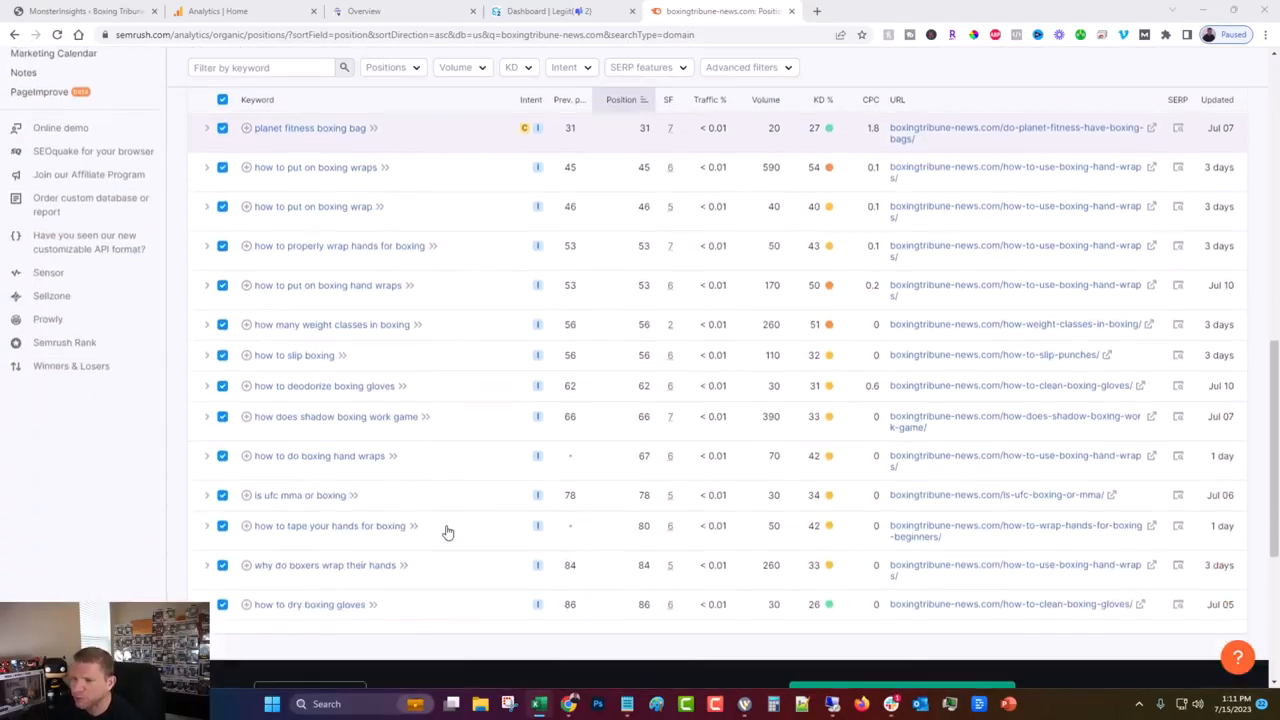
scroll(446, 531, "up", 1)
scroll(630, 585, "up", 10)
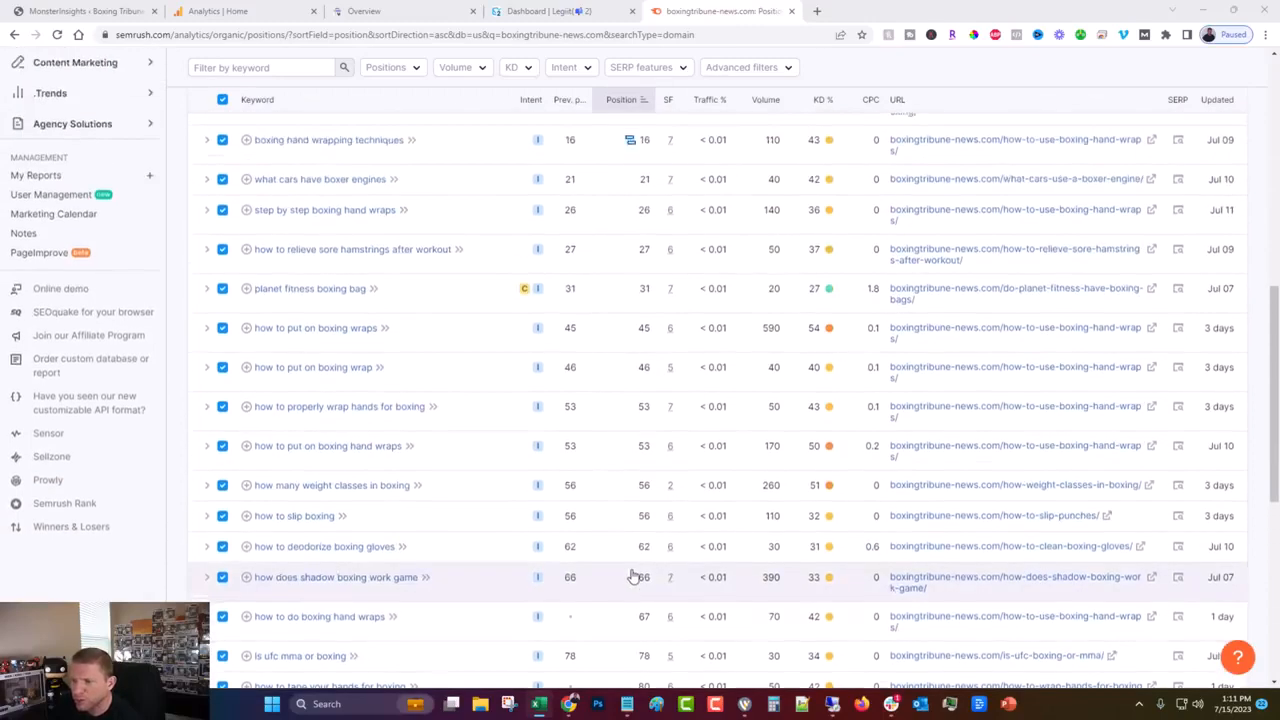
scroll(620, 585, "down", 3)
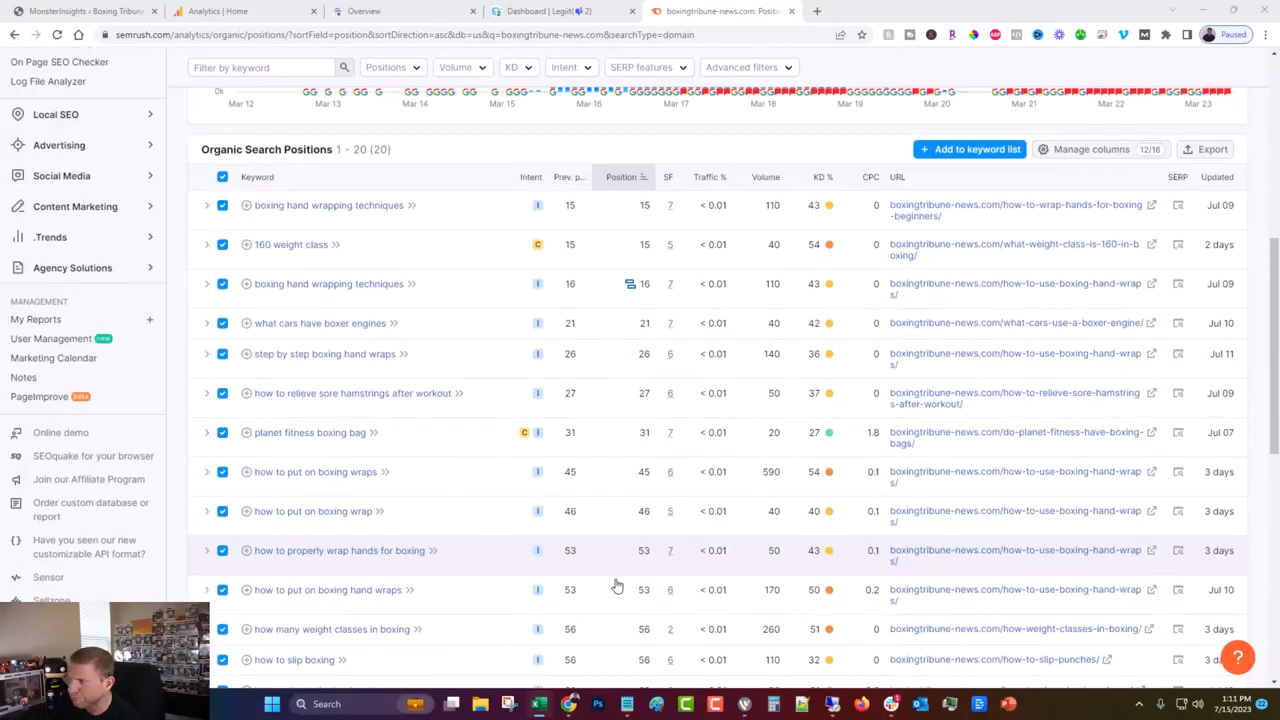
scroll(614, 583, "up", 3)
scroll(614, 583, "down", 1)
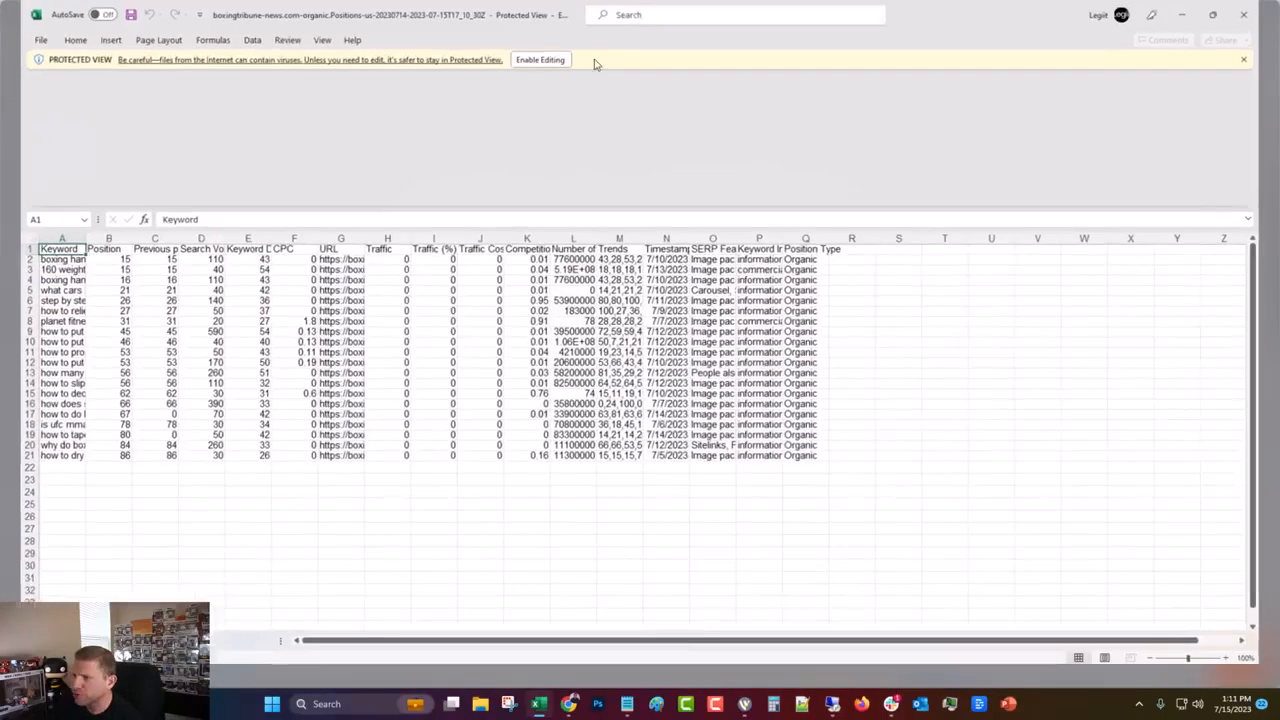
Enable editing in the exported Excel workbook, copy its Keyword column into the blank workbook Book1, and return to the browser
left_click(537, 63)
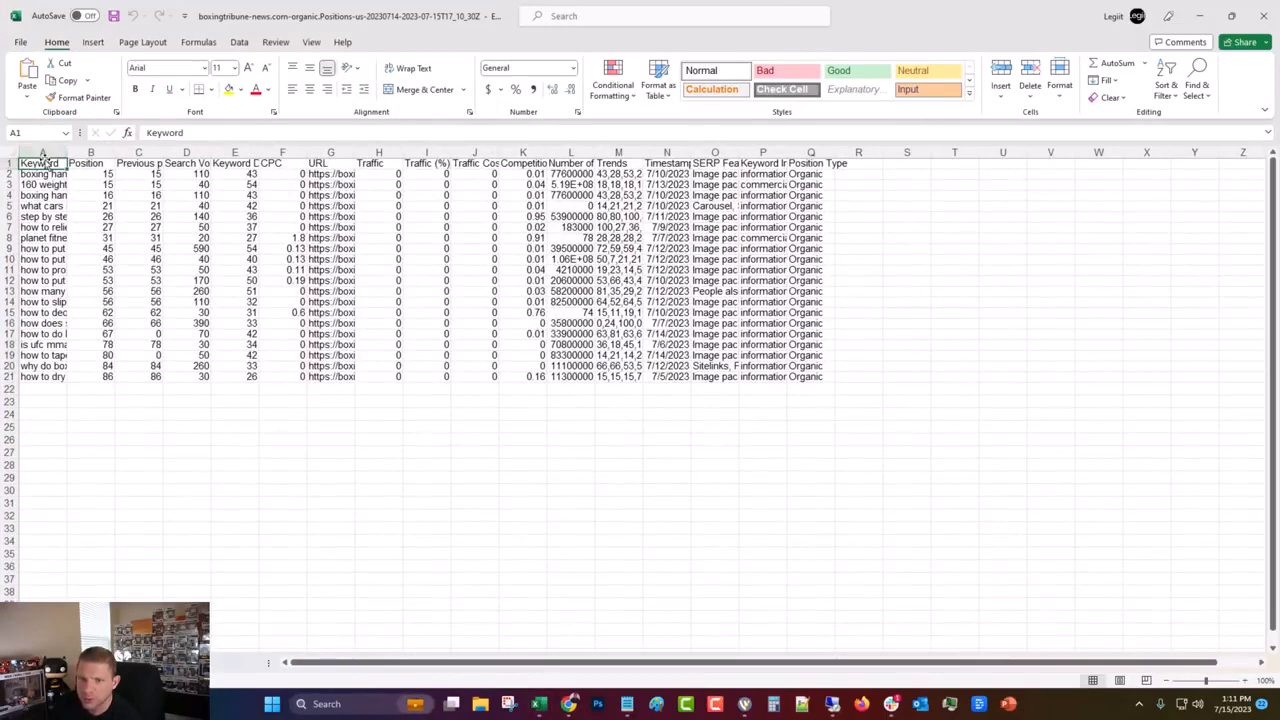
left_click_drag(44, 172, 45, 378)
key("ctrl+c")
key("alt+Tab")
key("ctrl+v")
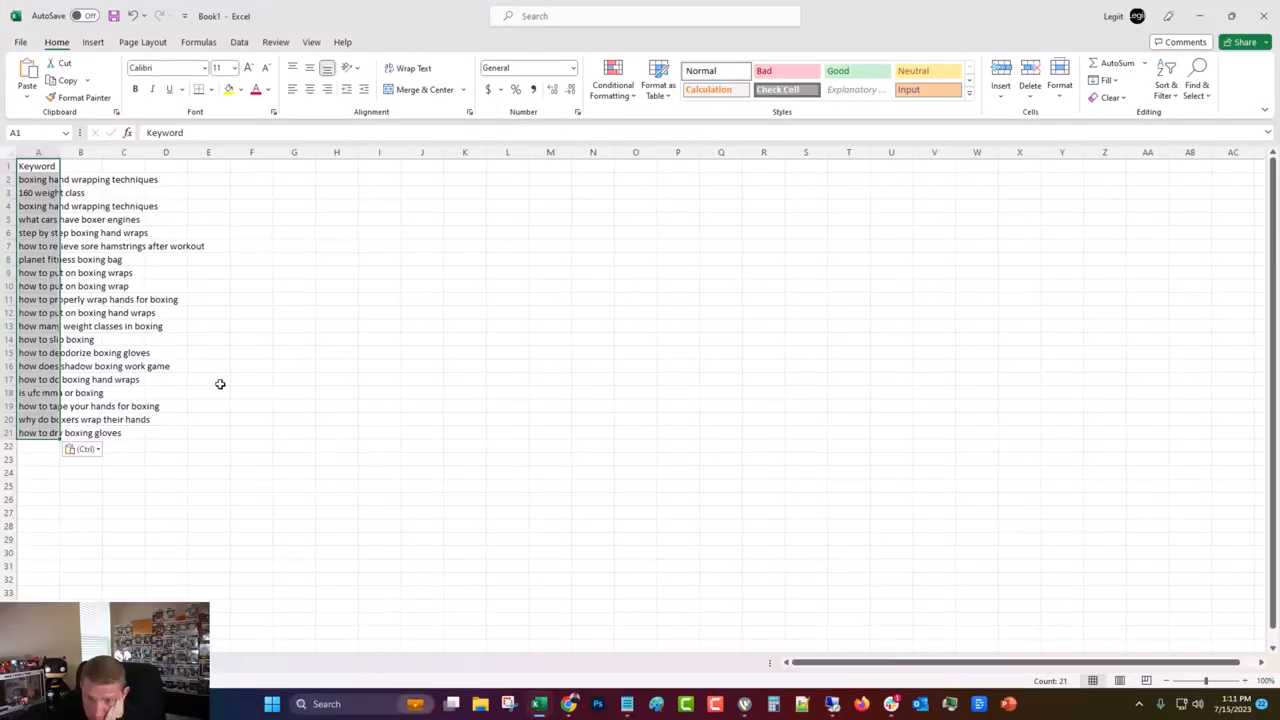
key("alt+Tab")
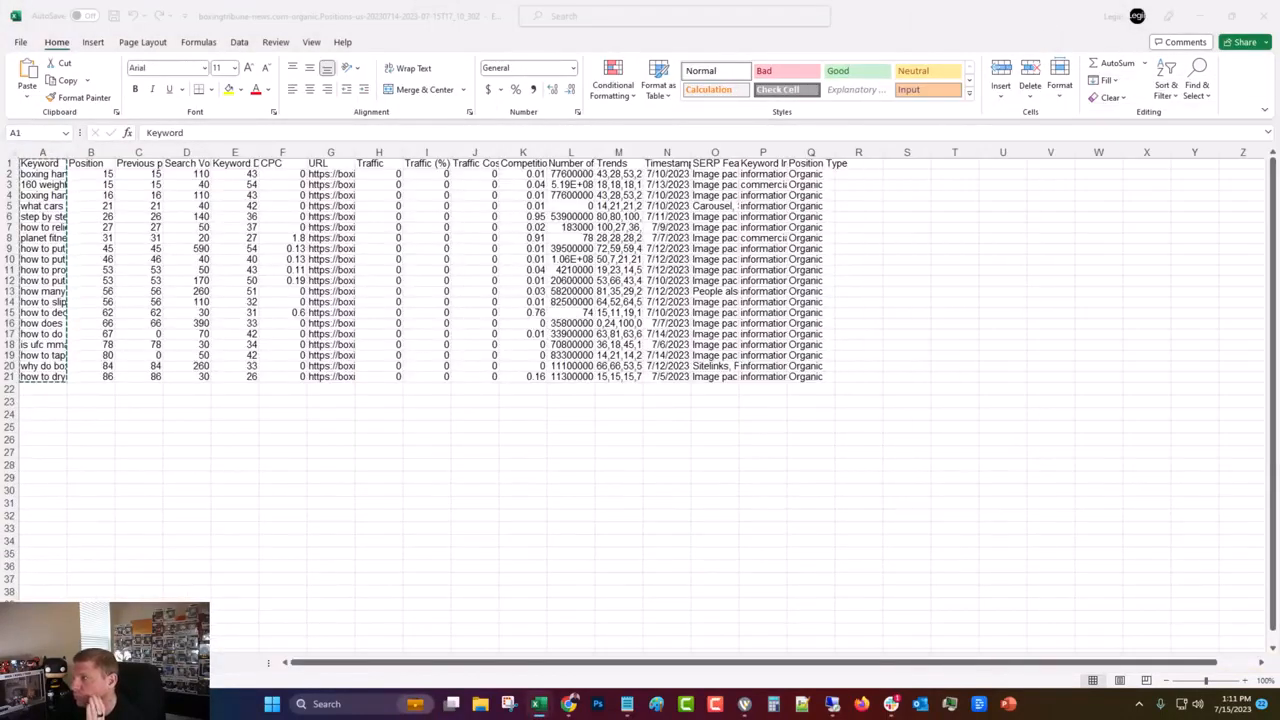
left_click(1197, 16)
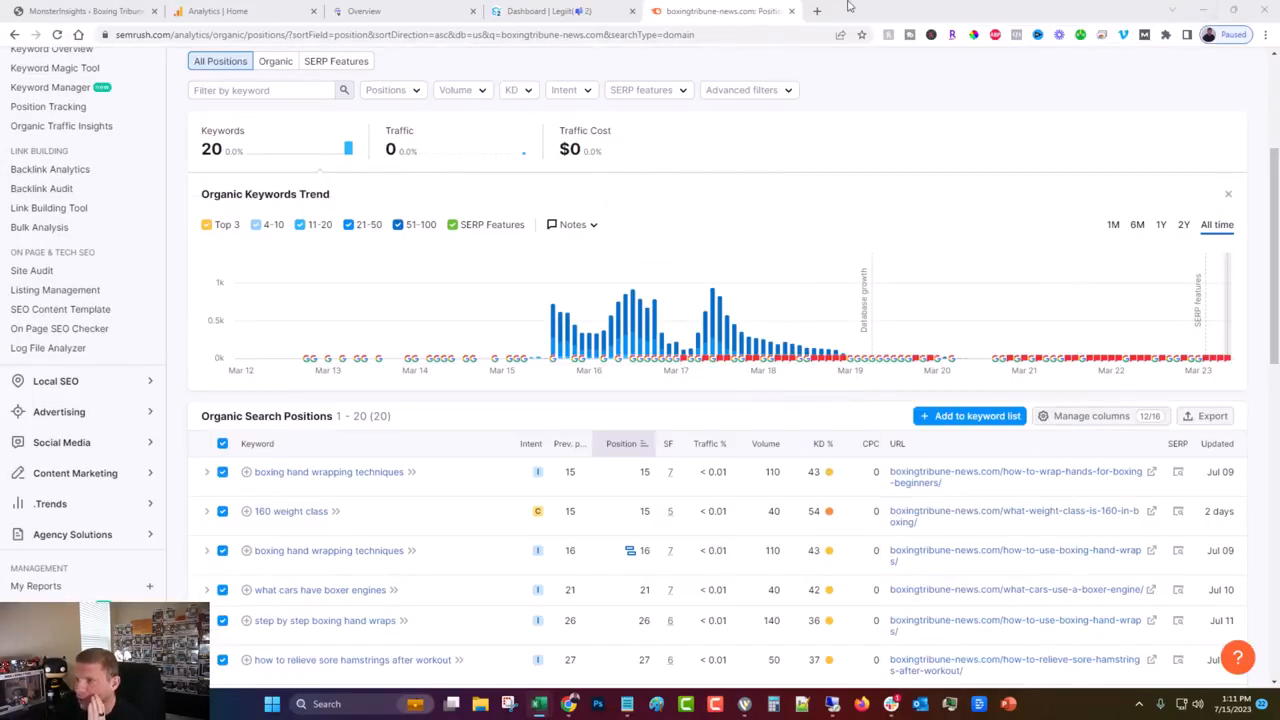
Open Ahrefs in a new browser tab and load the Site Explorer overview for boxingtribune-news.com
left_click(817, 11)
type("a")
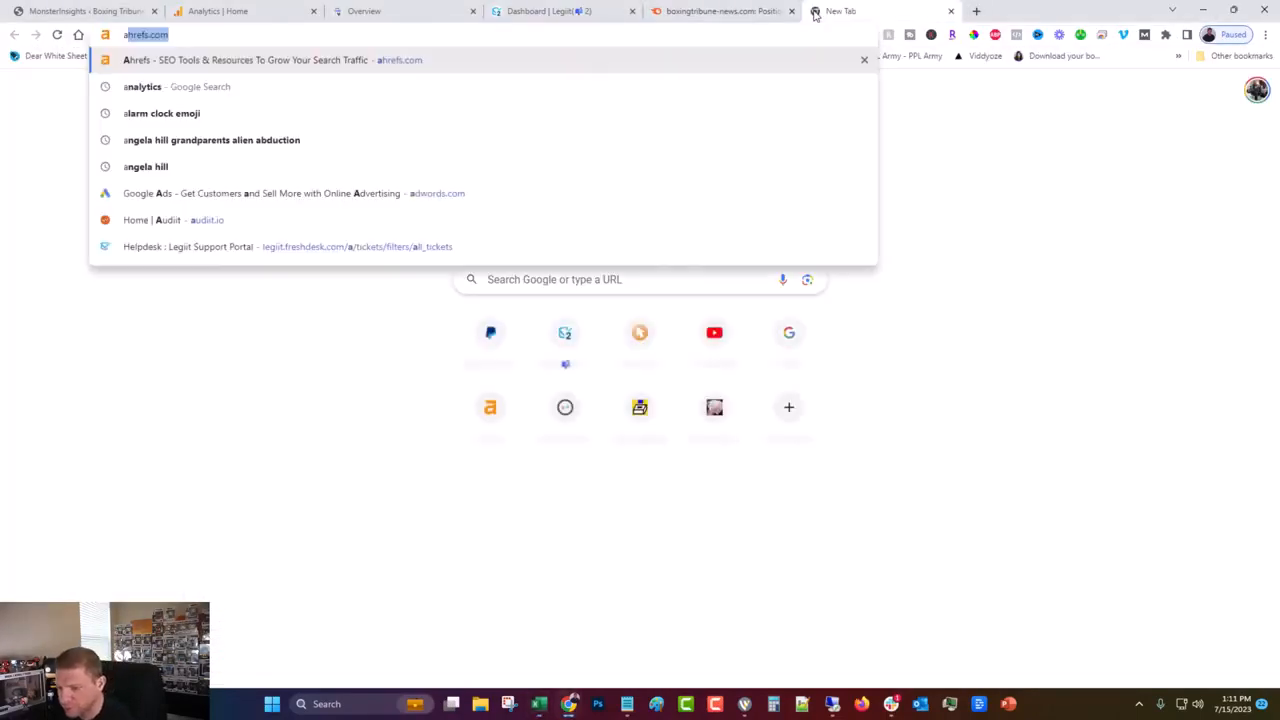
type("hrefs.com")
key("Return")
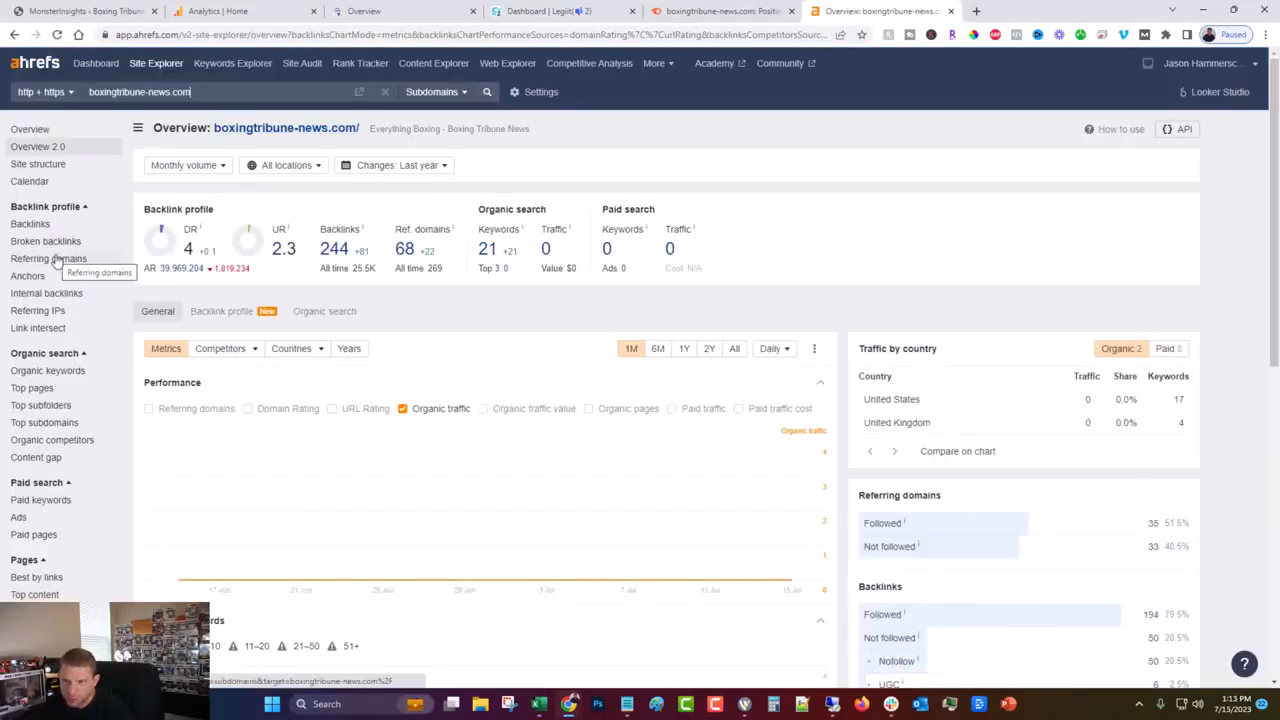
Open the site's organic keywords and export all rows to CSV with the Microsoft Excel (UTF-16) encoding
left_click(489, 250)
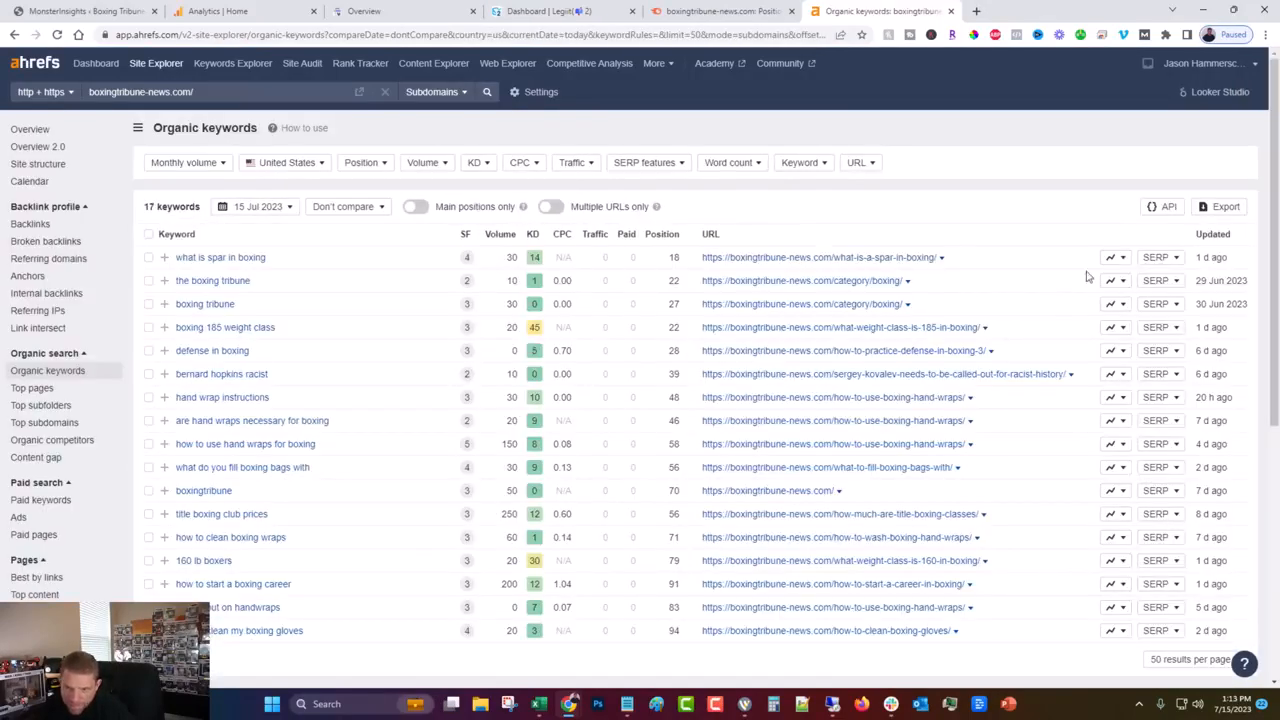
left_click(1215, 207)
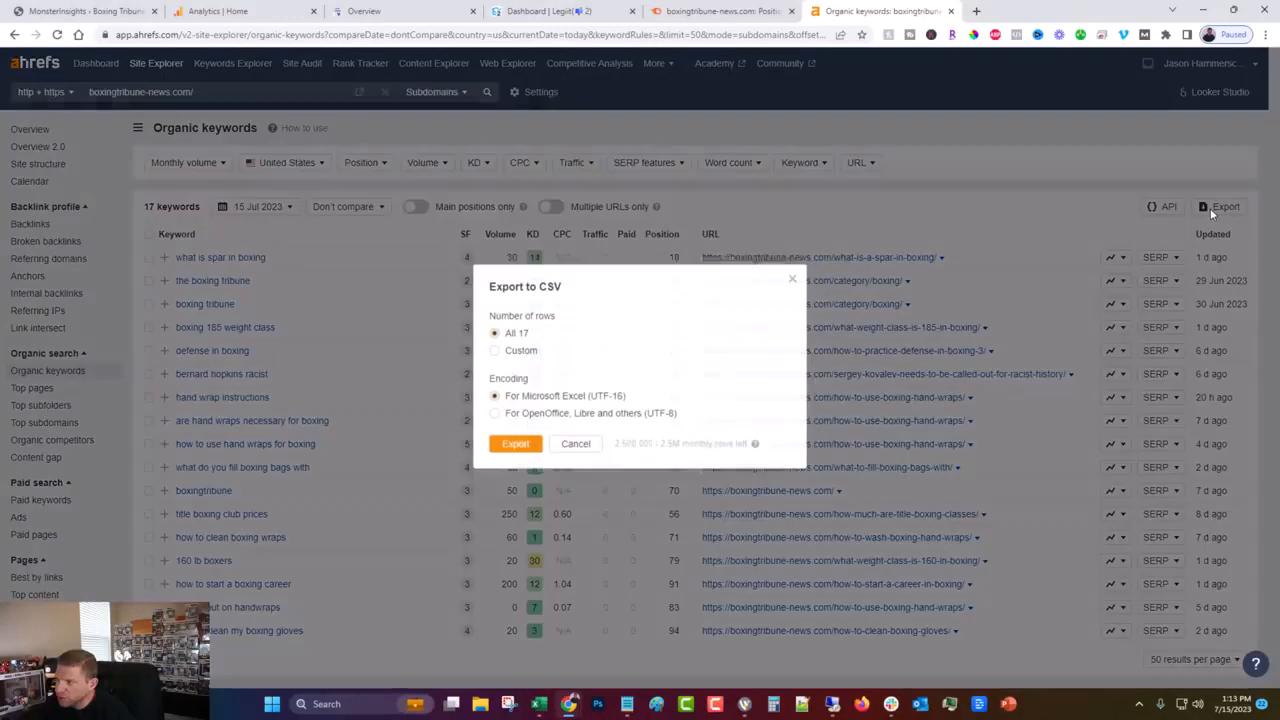
left_click(512, 446)
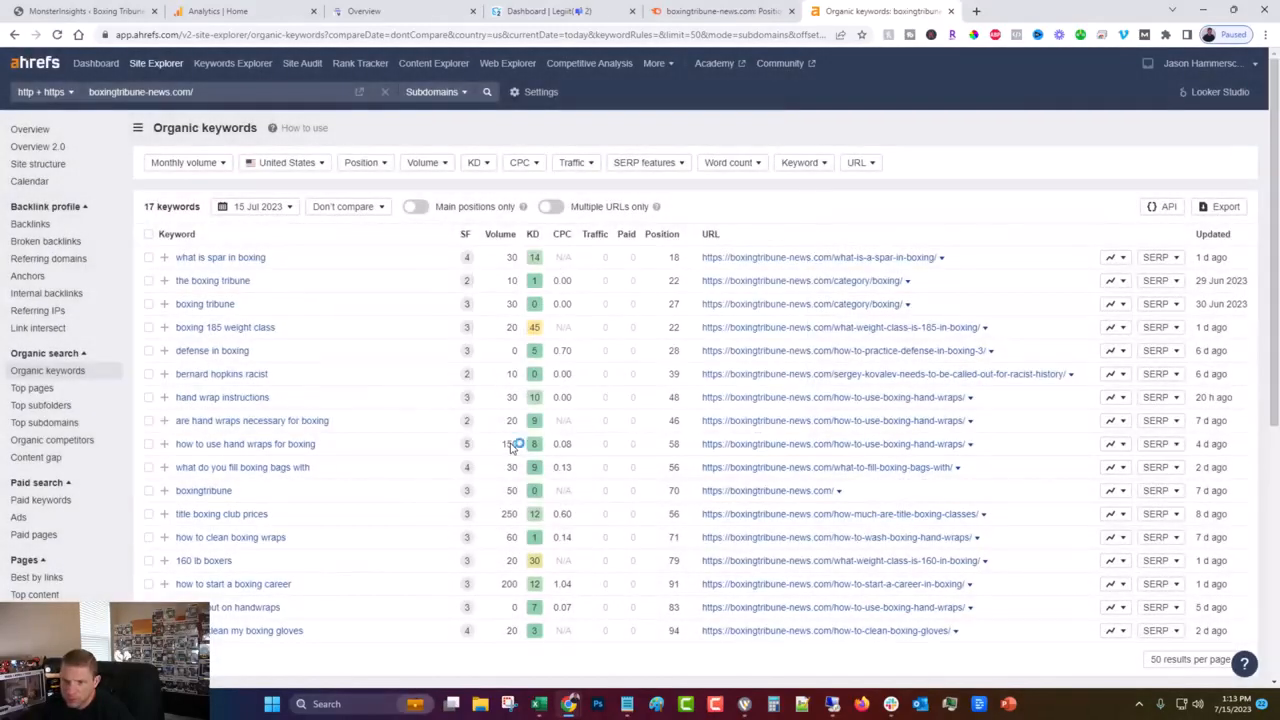
Open the exported Ahrefs keywords file in Excel, copy keywords A2:A18 without the header, and paste them below the list in Book1
left_click(689, 485)
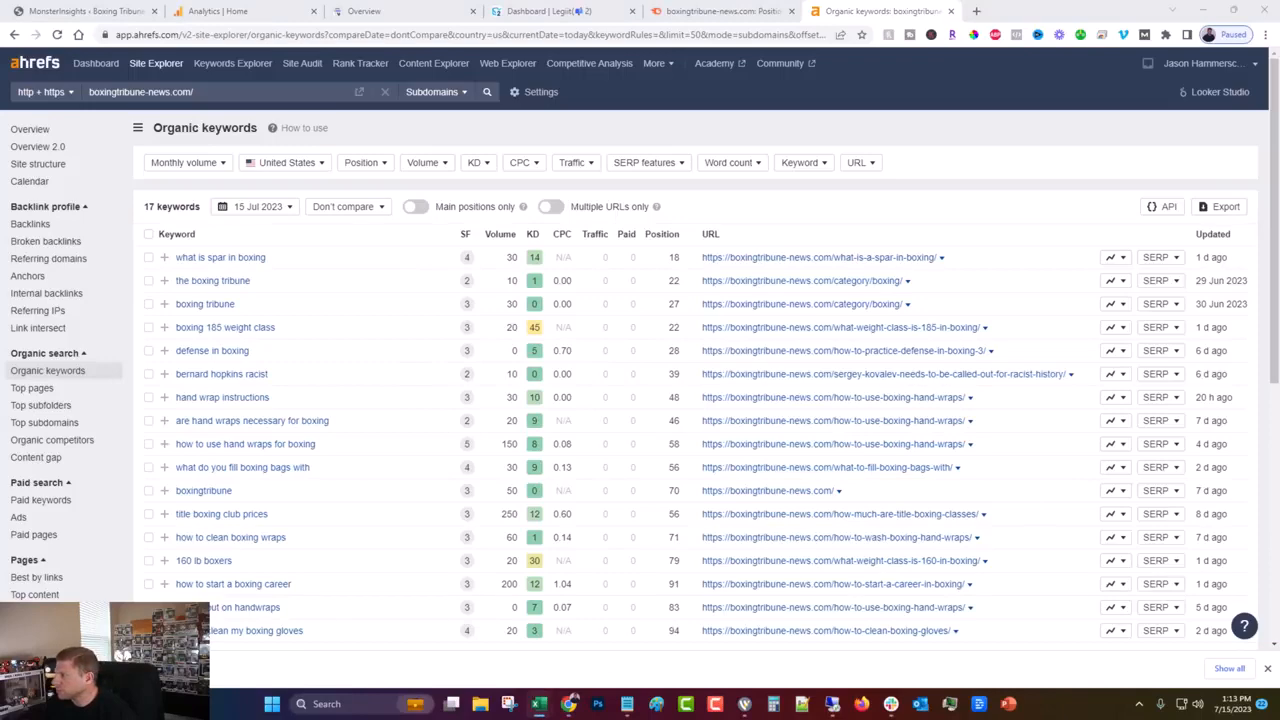
left_click_drag(858, 8, 800, 4)
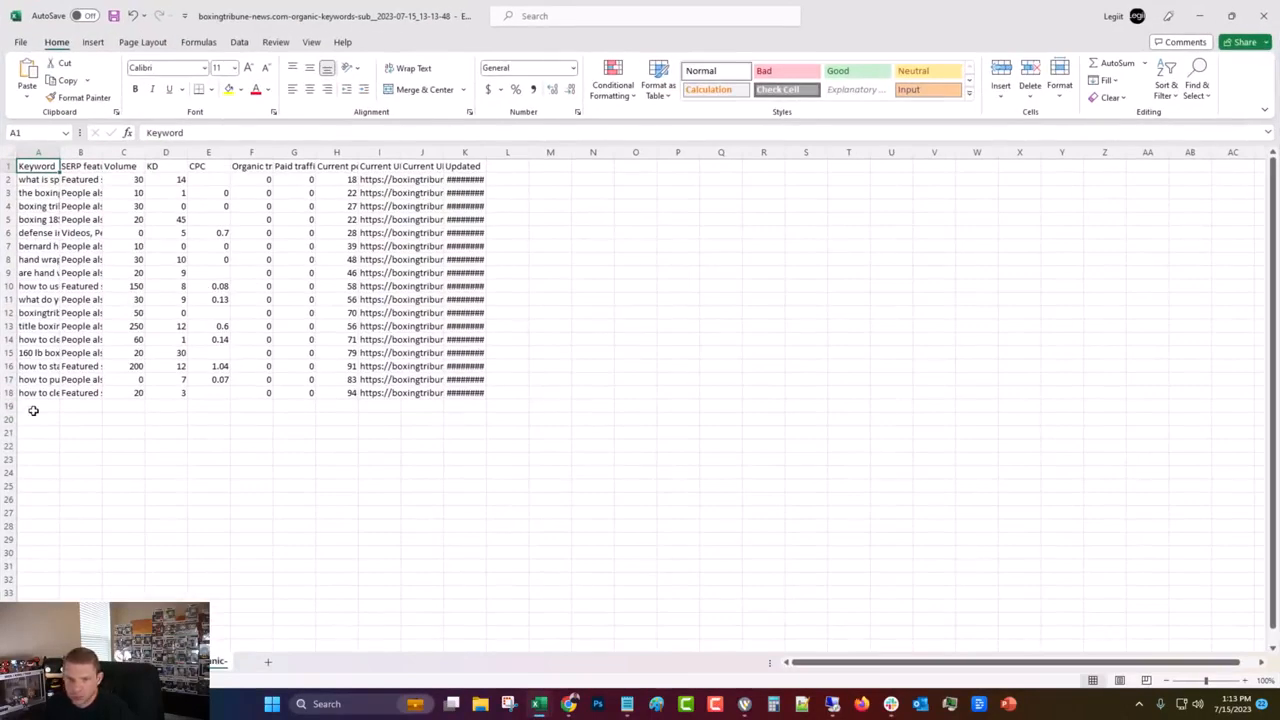
left_click_drag(37, 397, 42, 184)
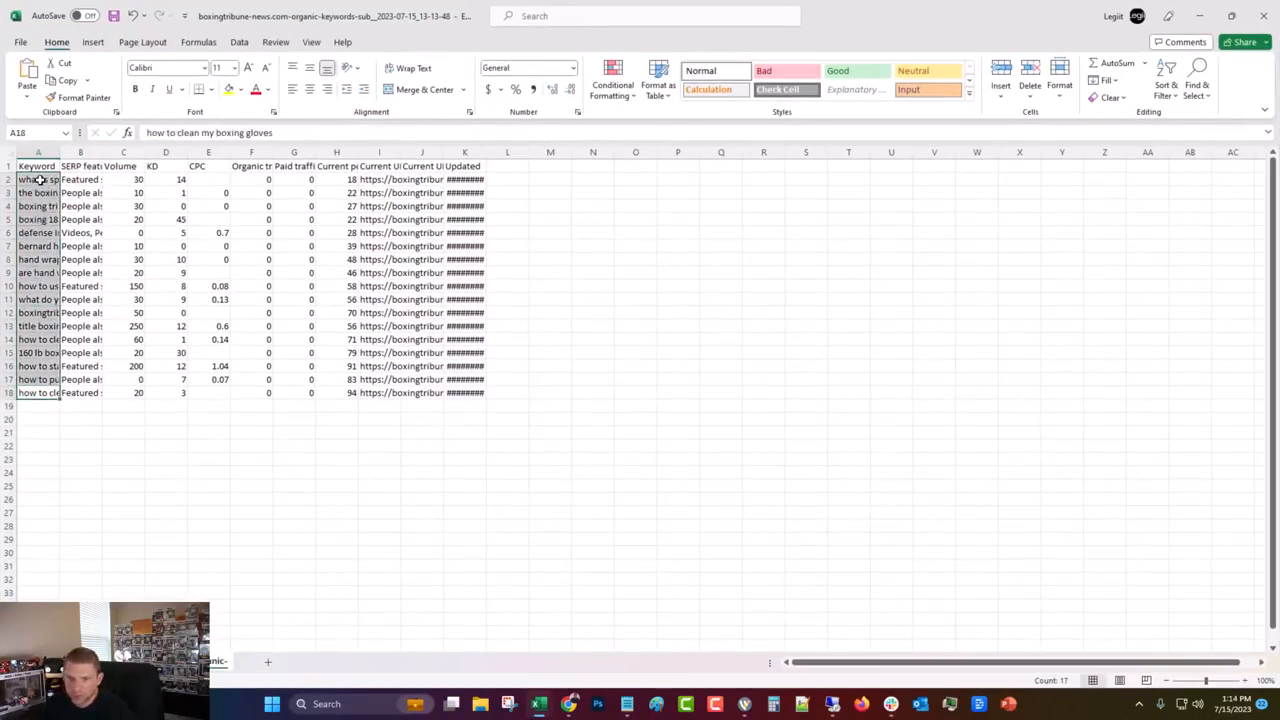
right_click(42, 184)
left_click(55, 232)
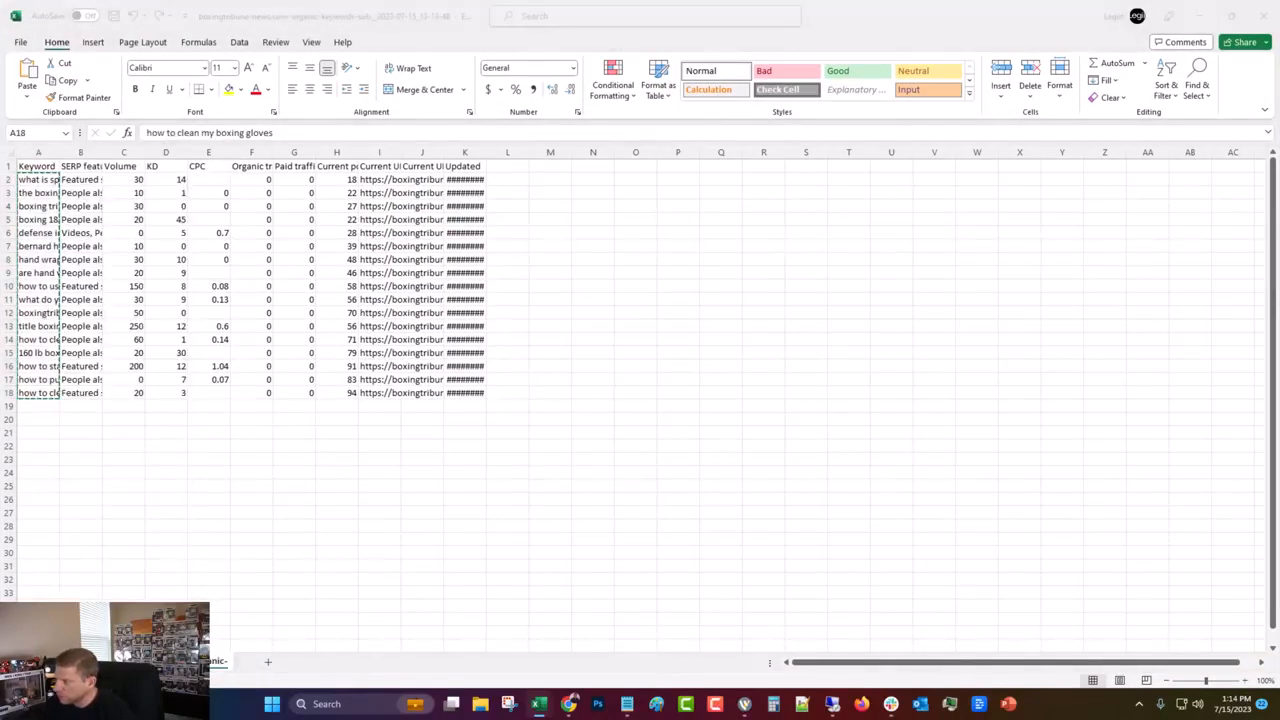
key("alt+Tab")
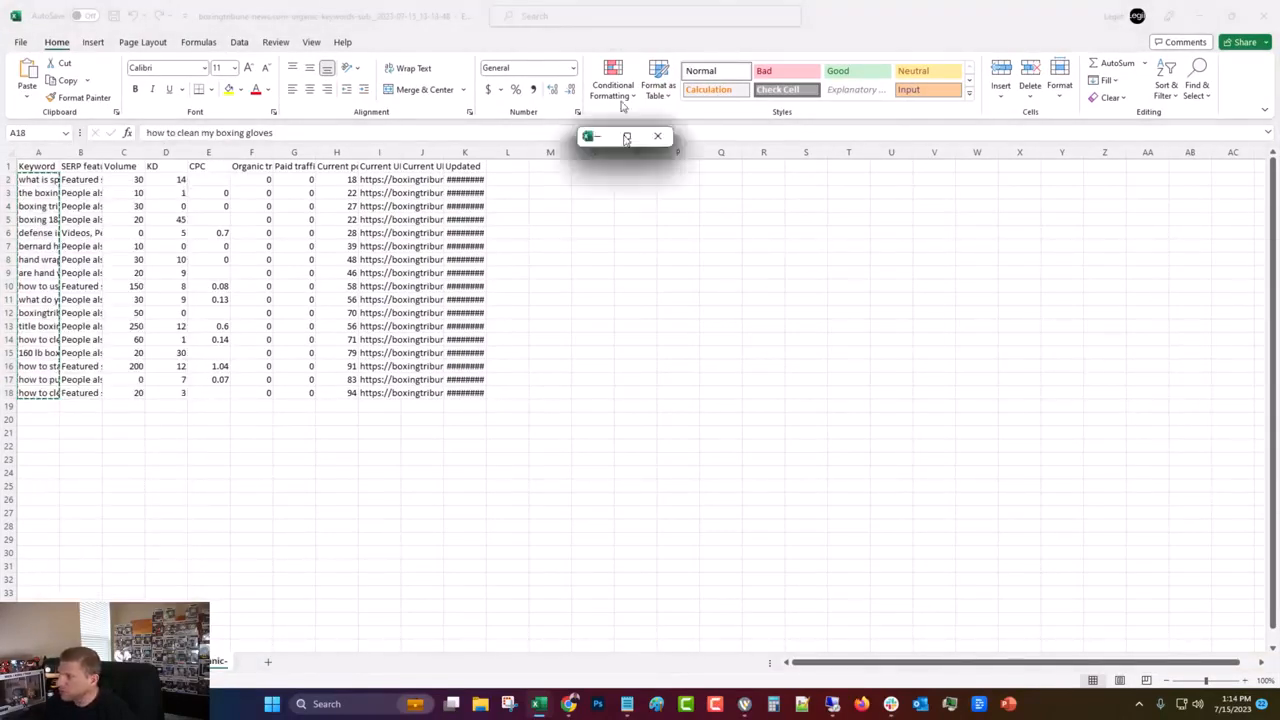
key("ctrl+v")
Remove duplicates from the Keyword column of Book1, treating the first row as headers
left_click(6, 155)
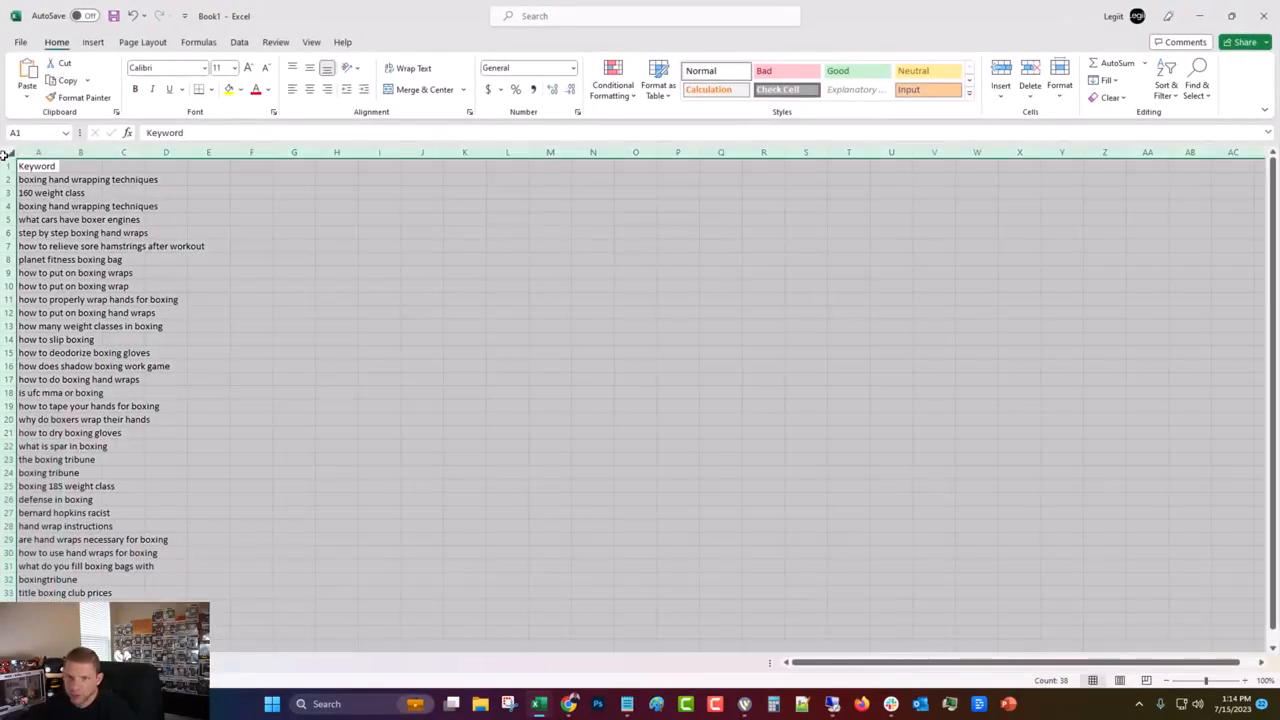
left_click(239, 42)
left_click(634, 80)
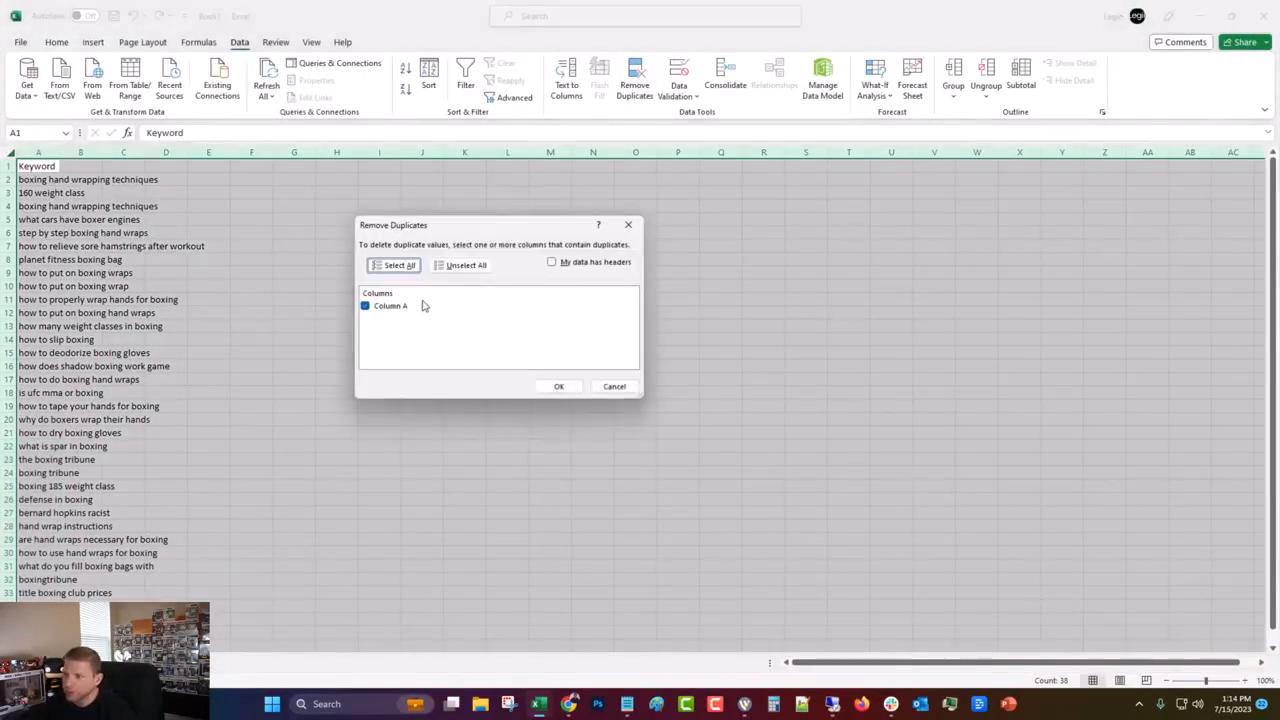
left_click(598, 264)
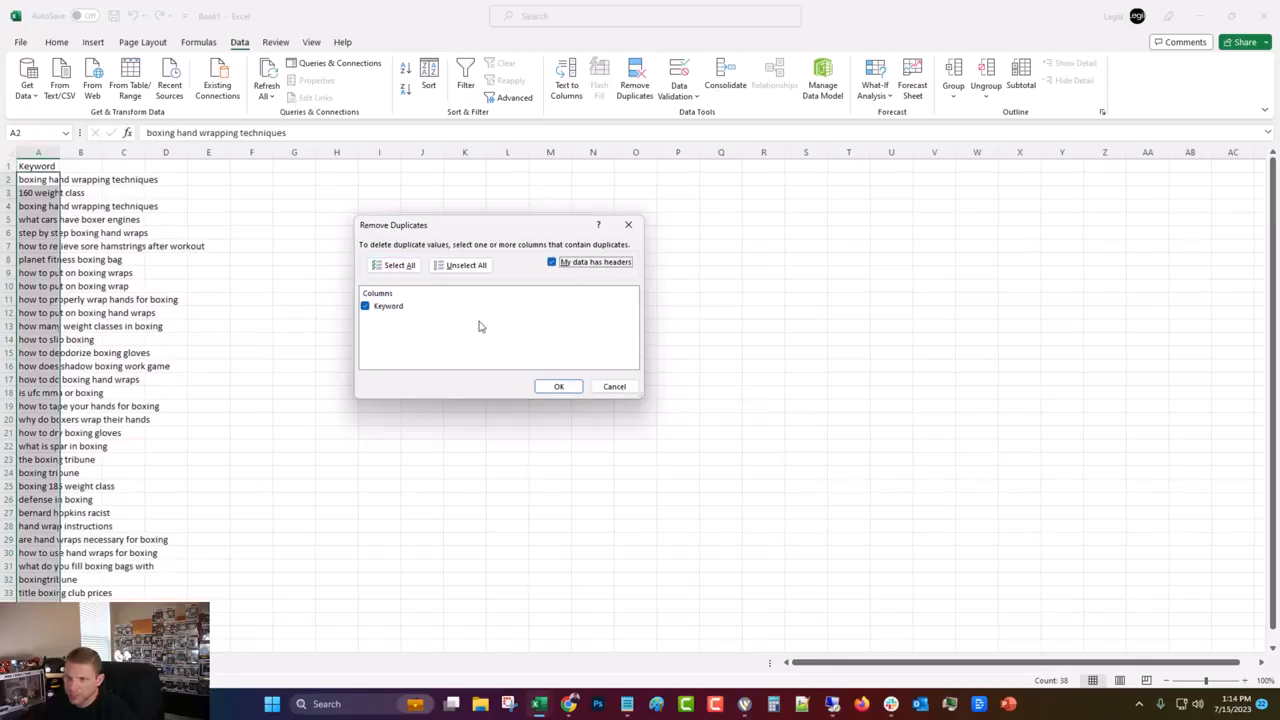
left_click(561, 387)
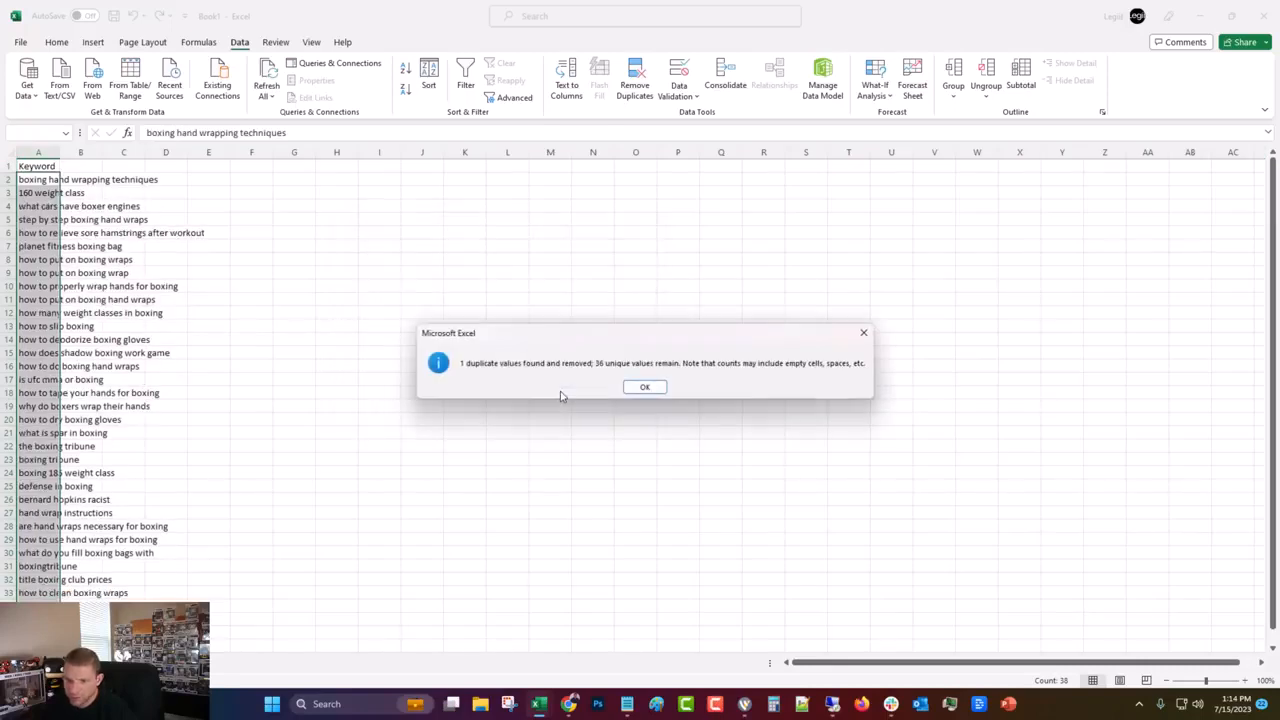
left_click(644, 390)
Return to the Legiit dashboard in the browser and open the Rank Tracker from the empty keywords widget
key("alt+Tab")
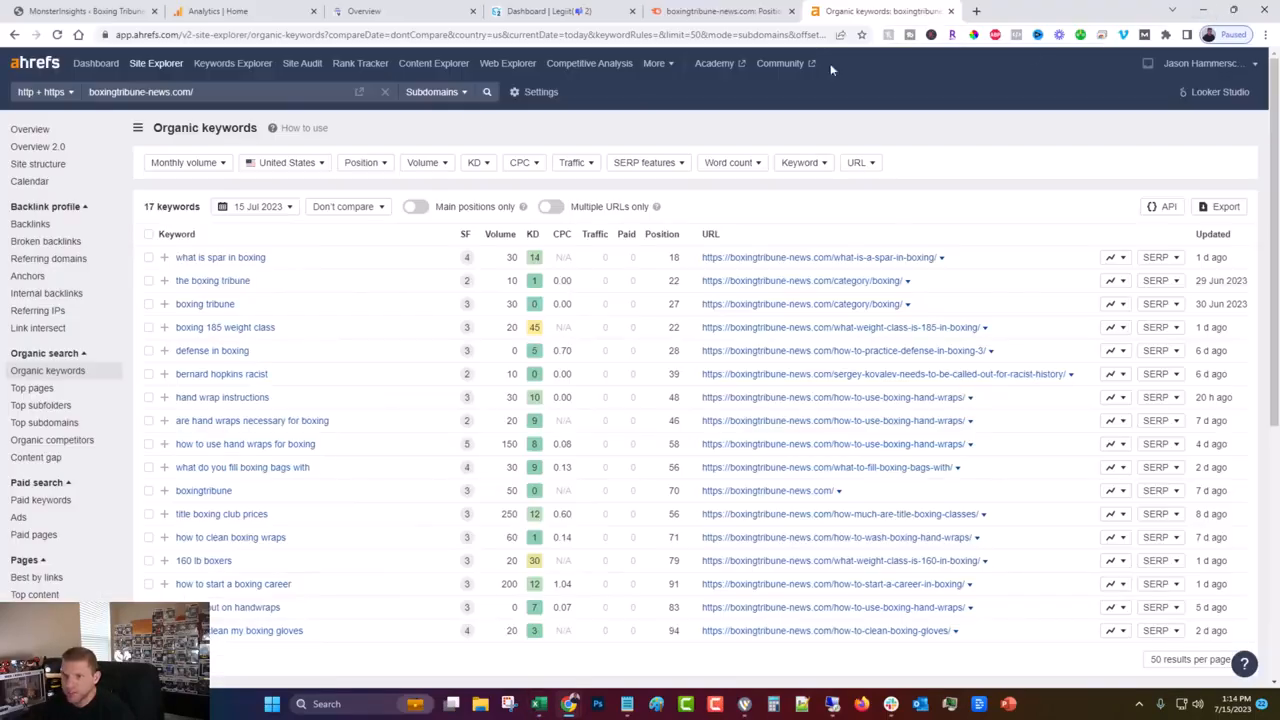
left_click(543, 9)
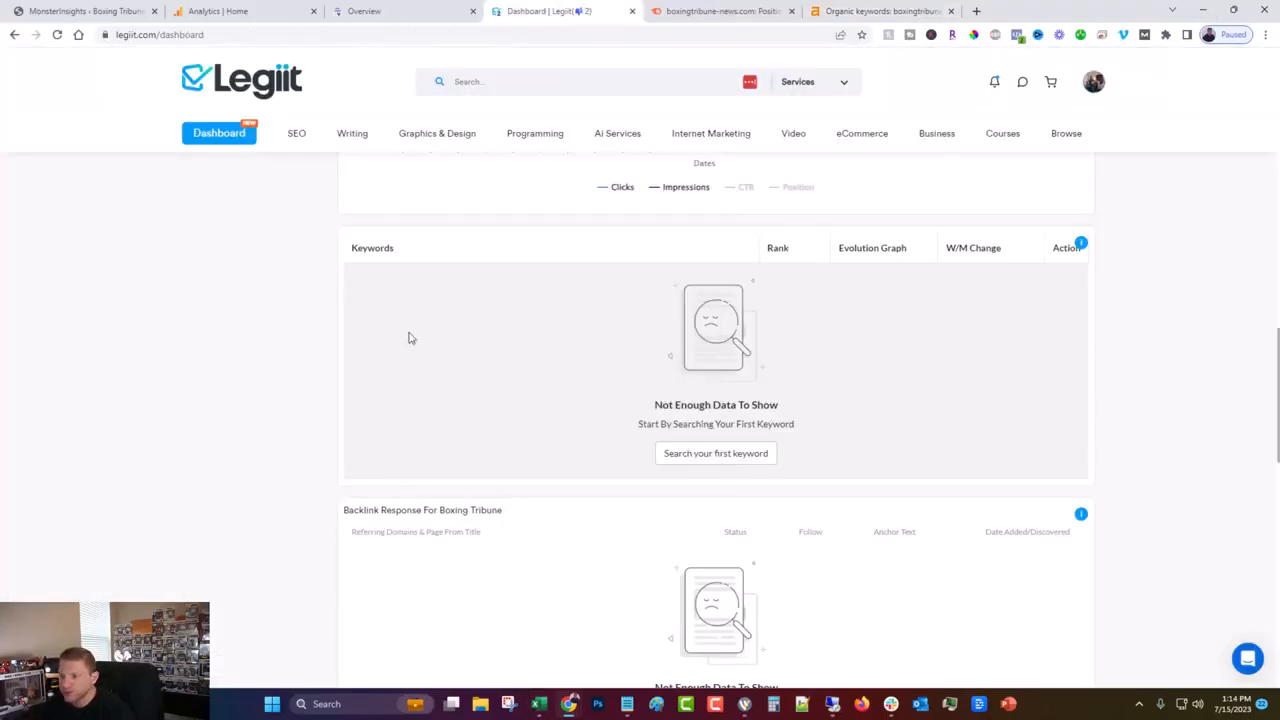
left_click(720, 453)
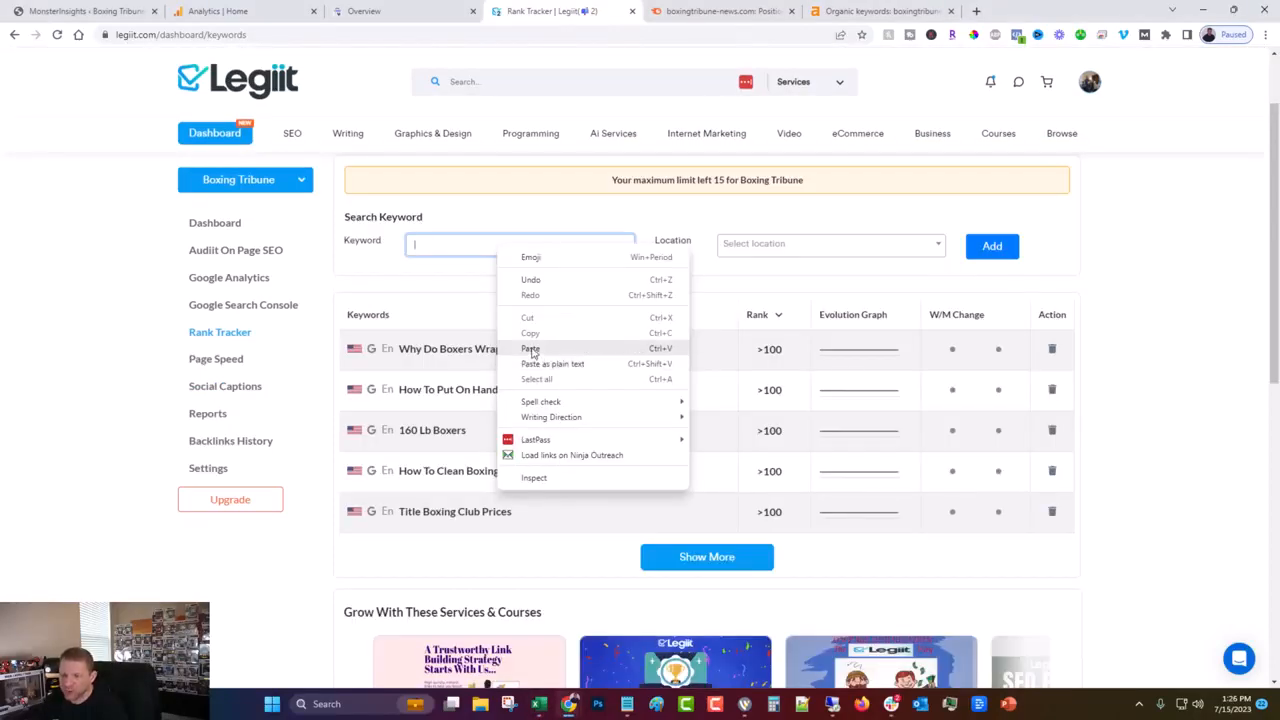
Add the copied keyword "how to clean my boxing gloves" to the Rank Tracker with United States as the location
left_click(530, 349)
left_click(822, 249)
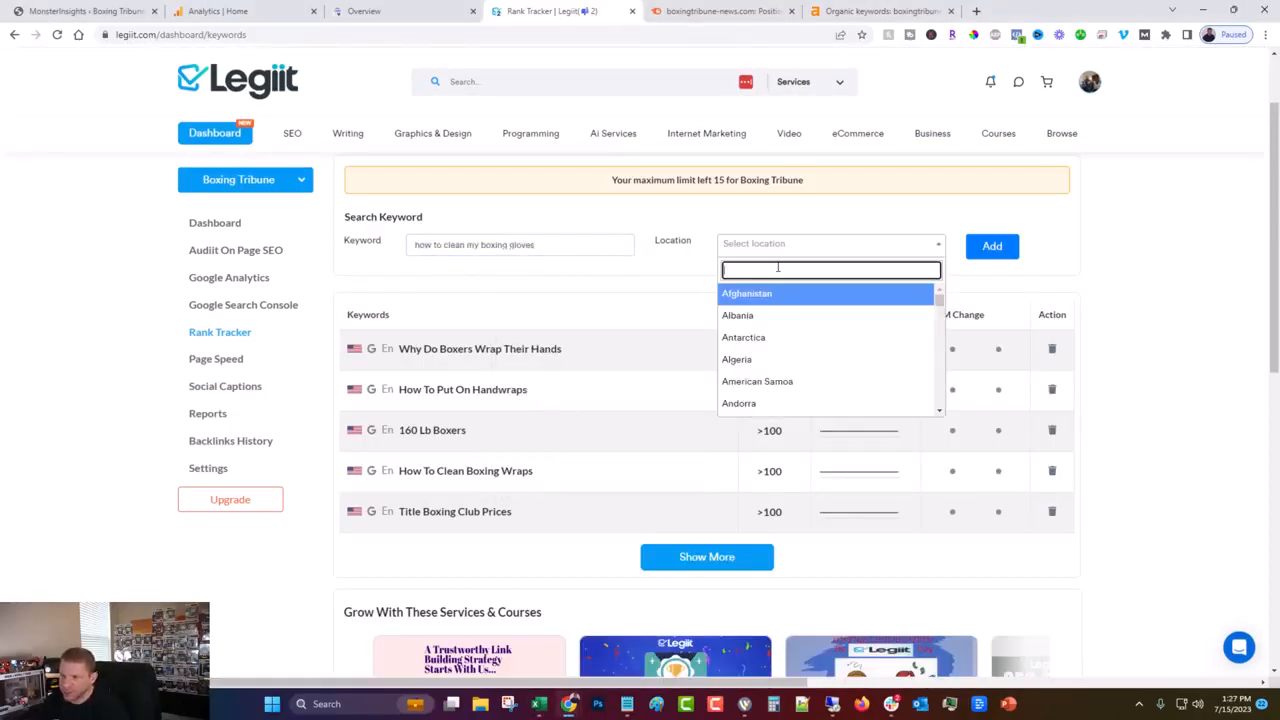
type("unit")
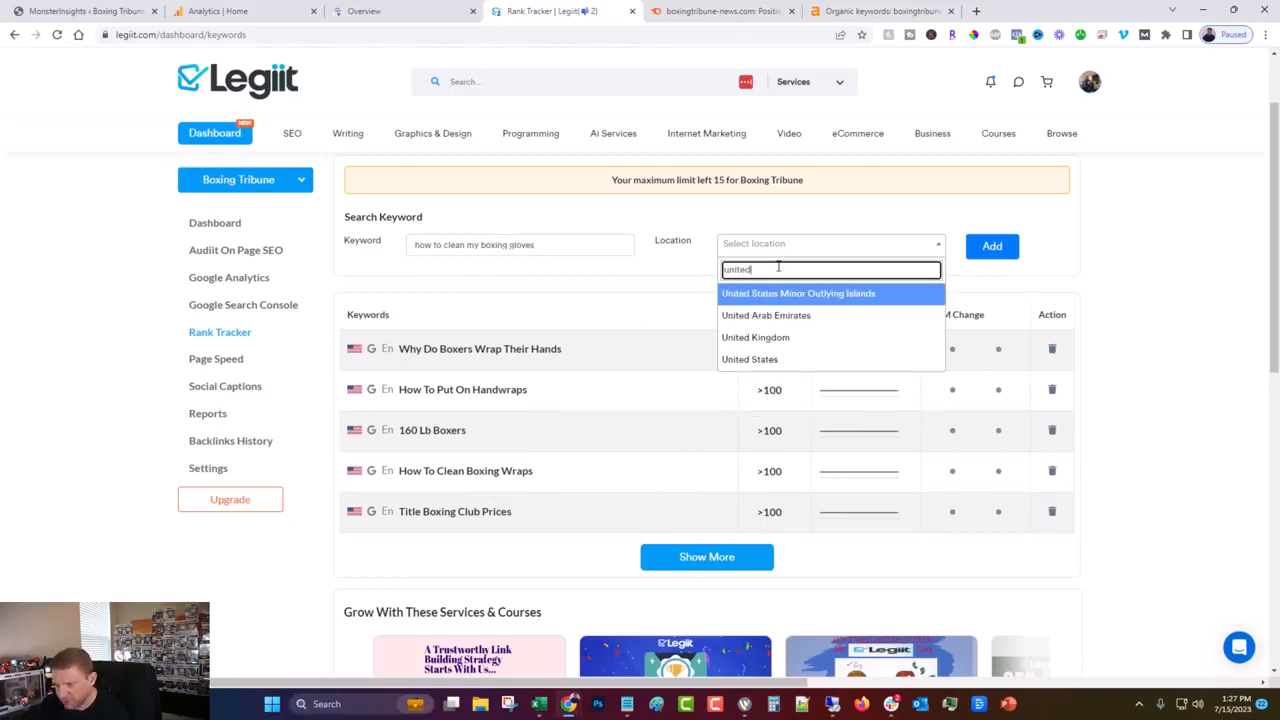
type("ed")
left_click(775, 360)
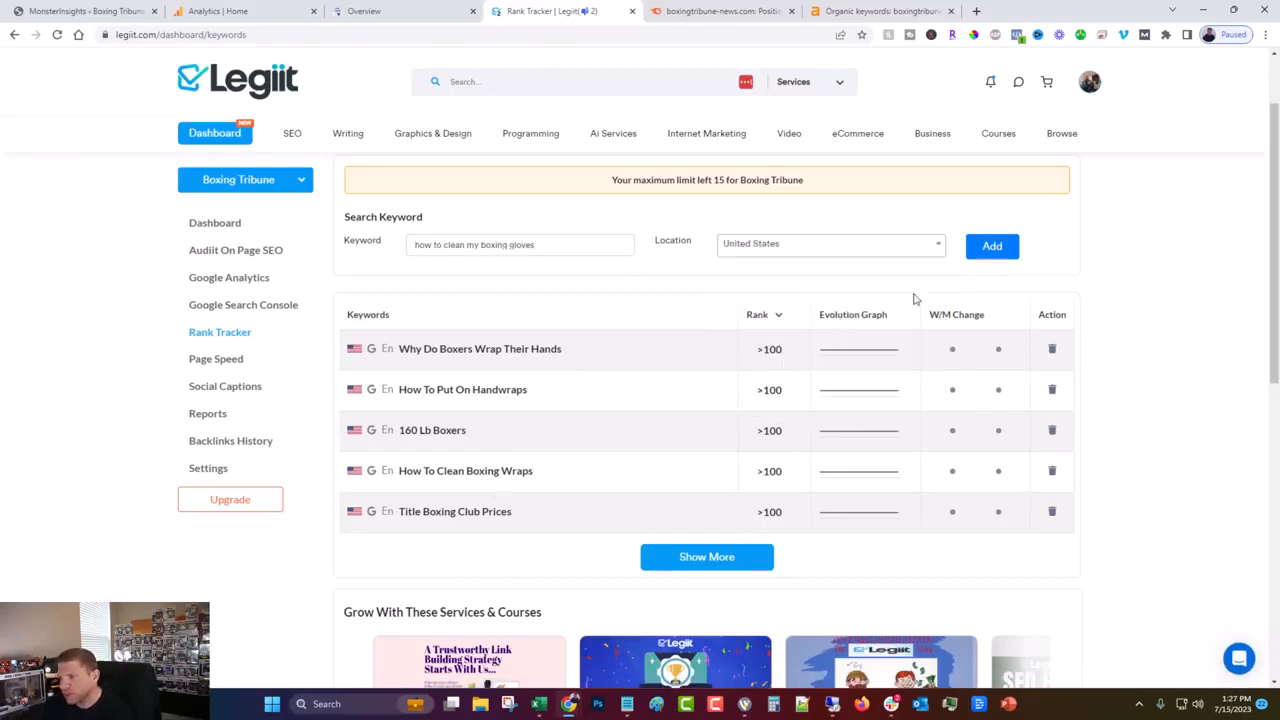
left_click(997, 246)
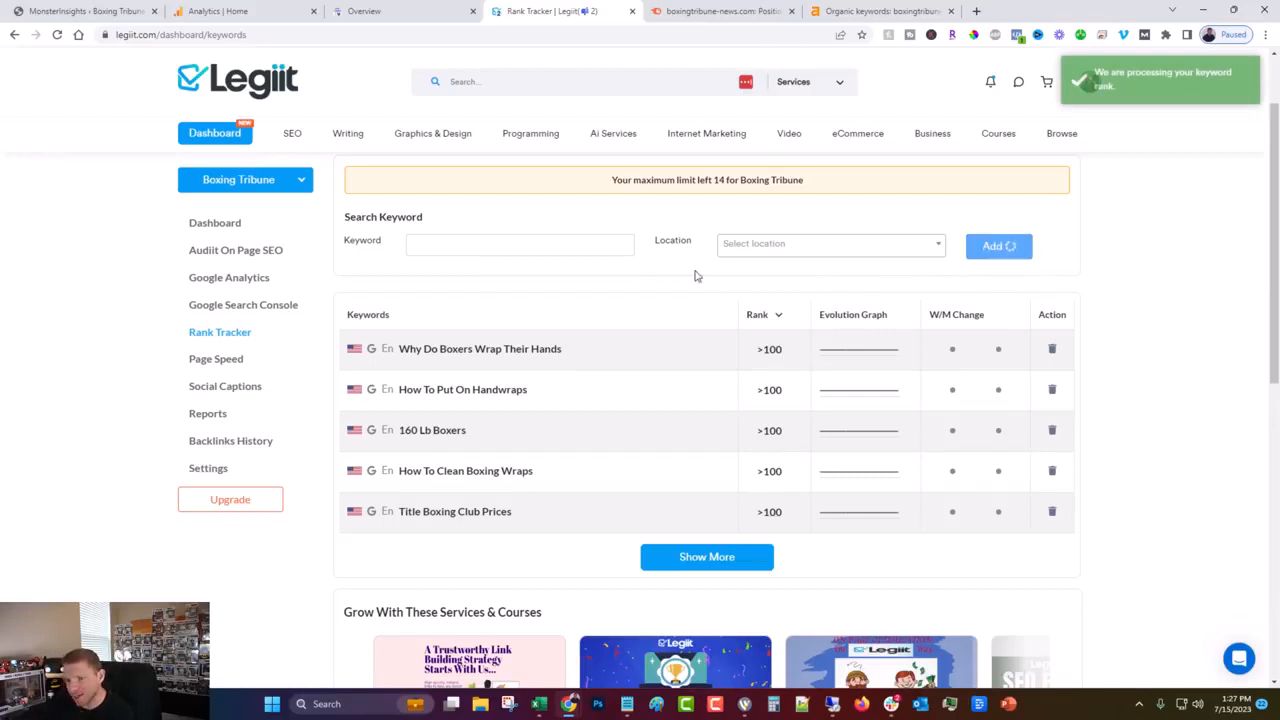
Go back to the Boxing Tribune campaign dashboard and review its score, analytics, page speed and Search Console widgets
left_click(224, 226)
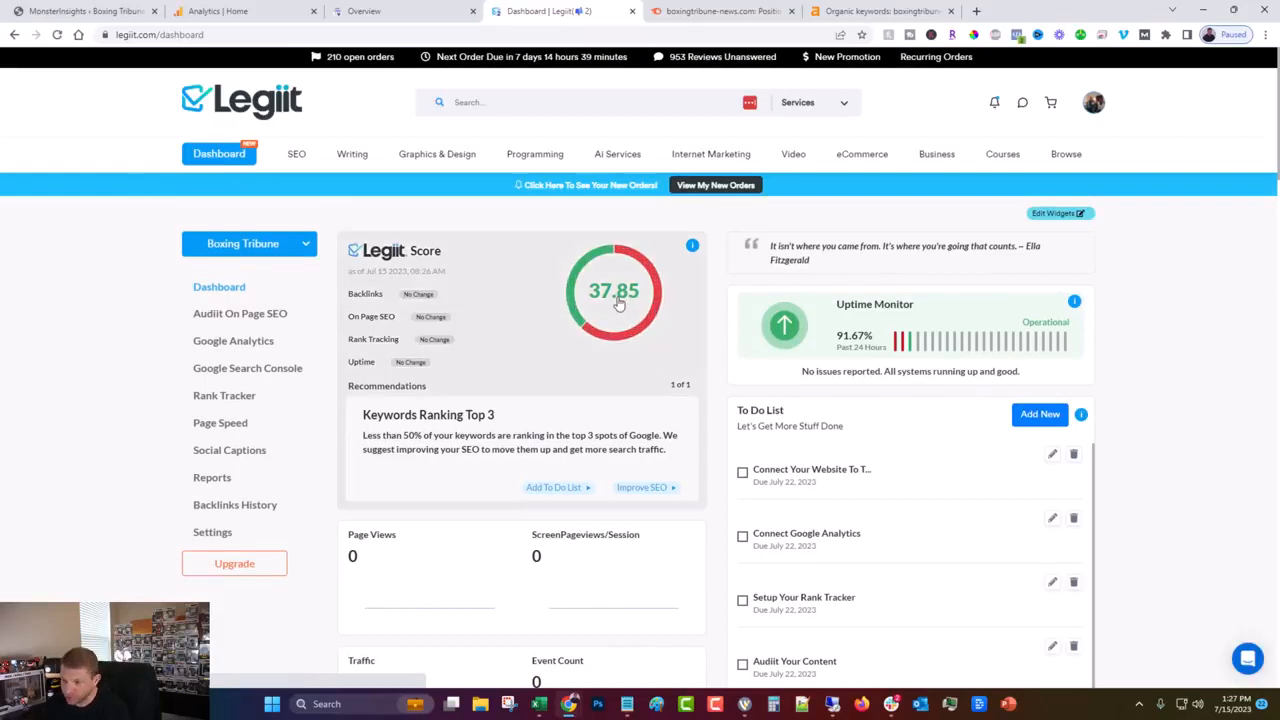
scroll(616, 302, "down", 2)
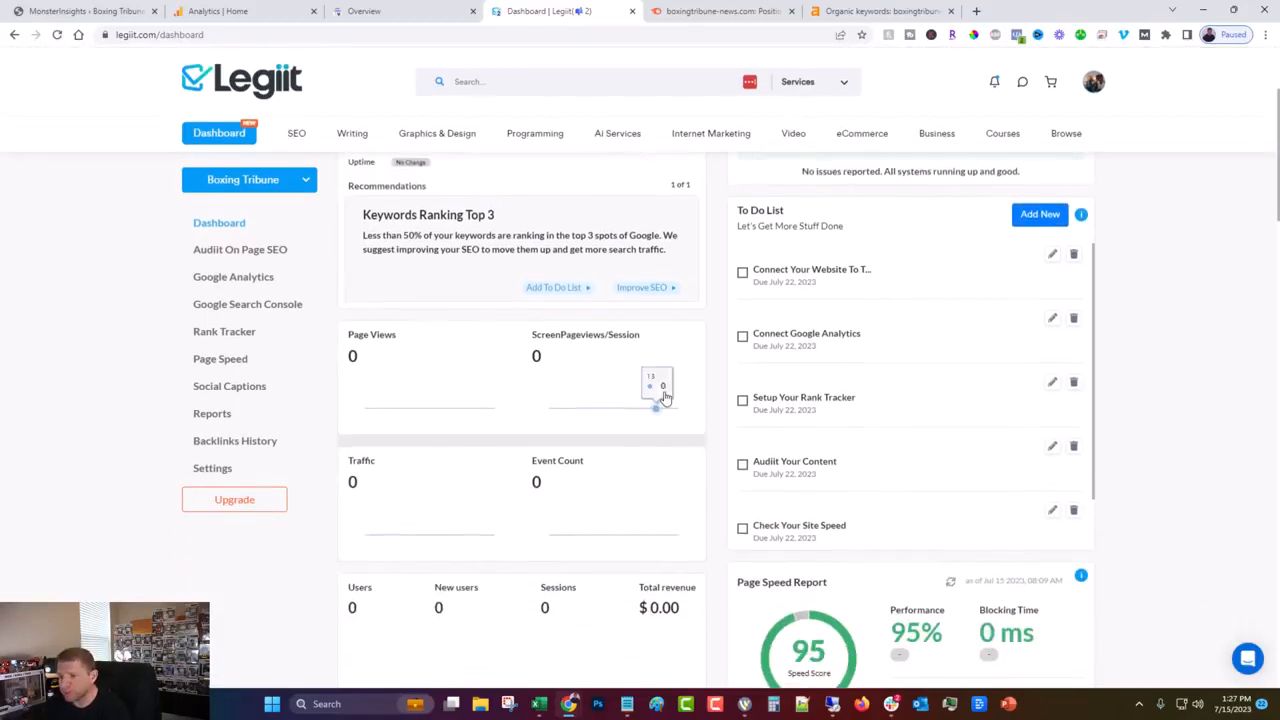
scroll(640, 455, "down", 4)
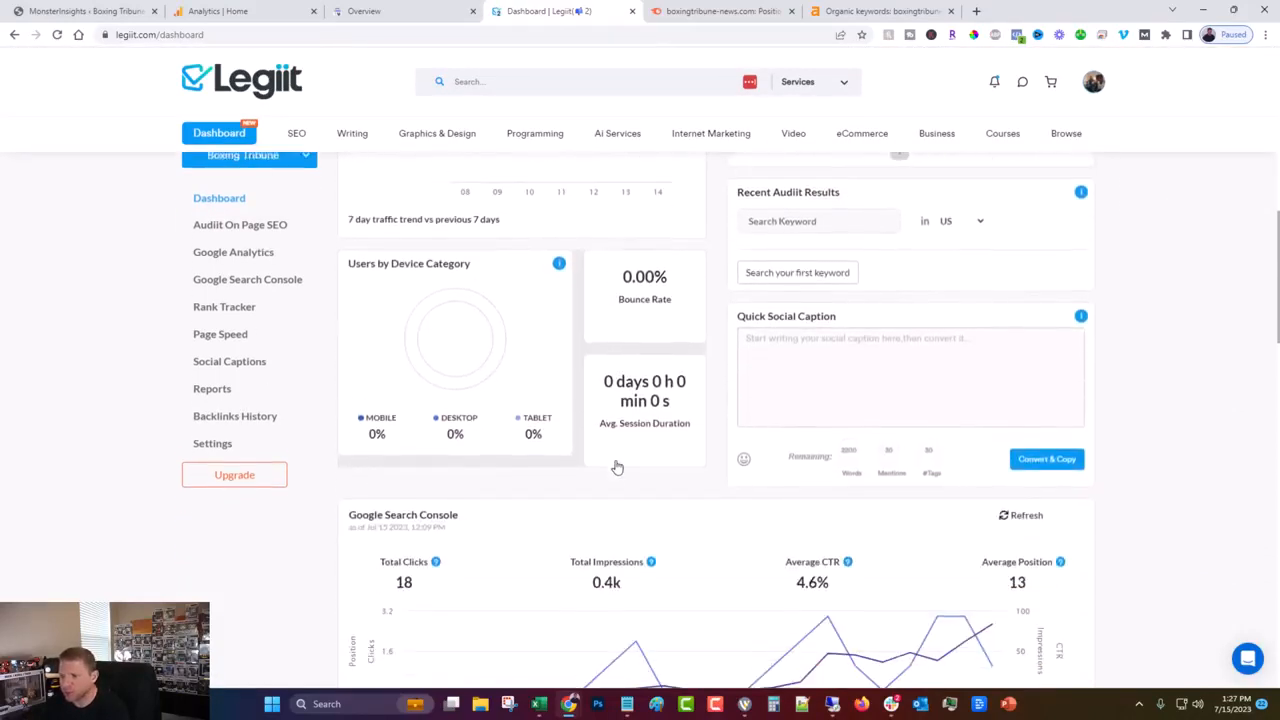
scroll(640, 467, "up", 2)
scroll(929, 534, "down", 2)
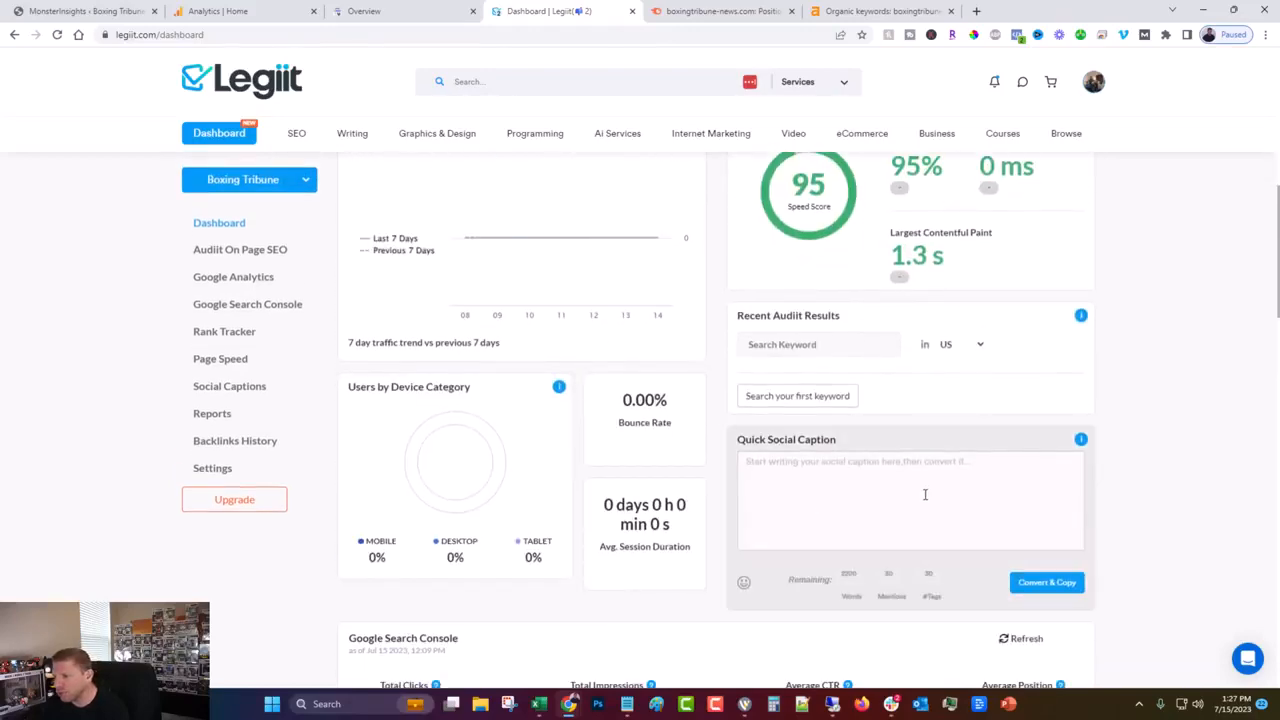
scroll(923, 491, "up", 7)
Edit the dashboard widgets to switch off Quick Social Caption, check the remaining widgets, and save the layout
left_click(1058, 214)
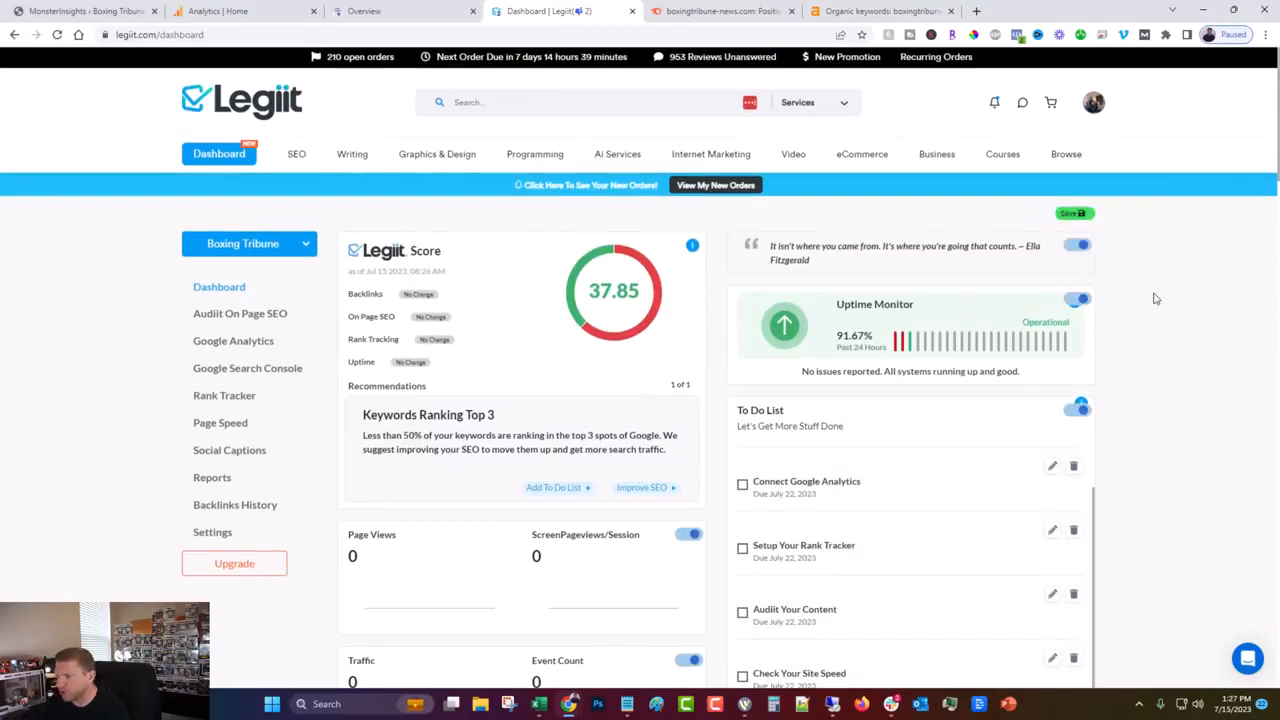
scroll(1154, 349, "down", 6)
scroll(1152, 352, "down", 1)
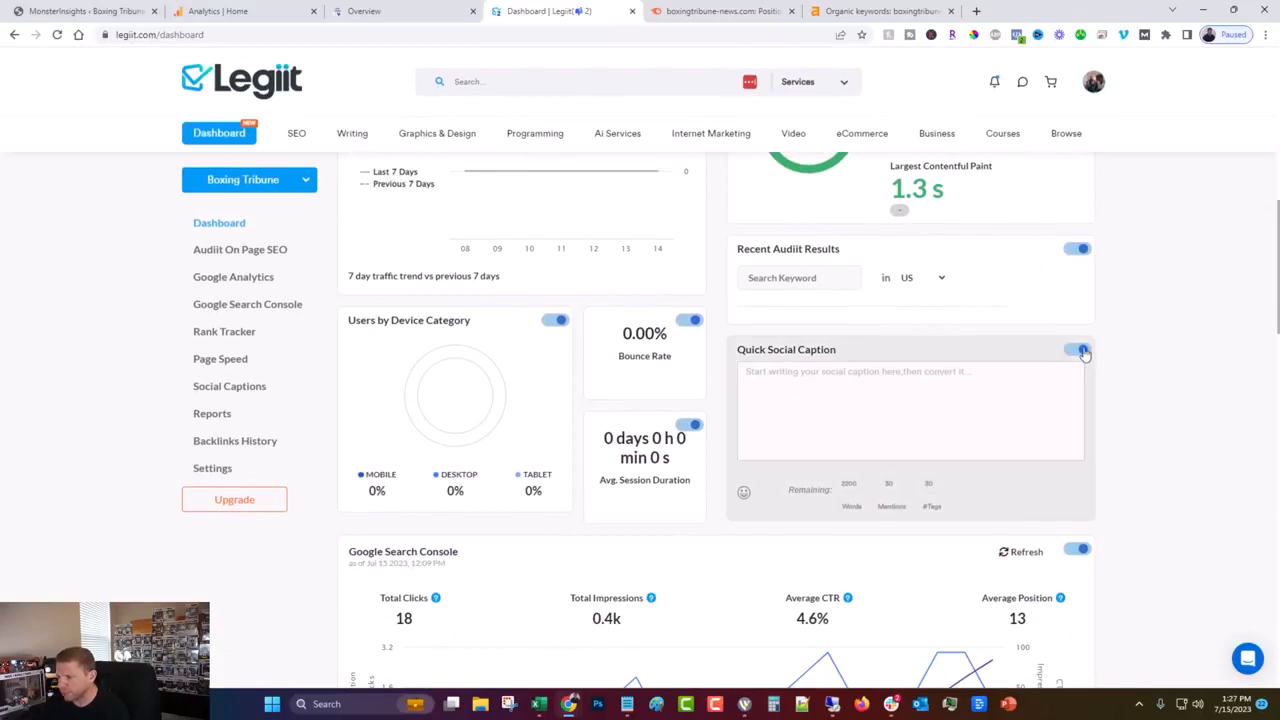
left_click(1077, 342)
scroll(1122, 372, "down", 15)
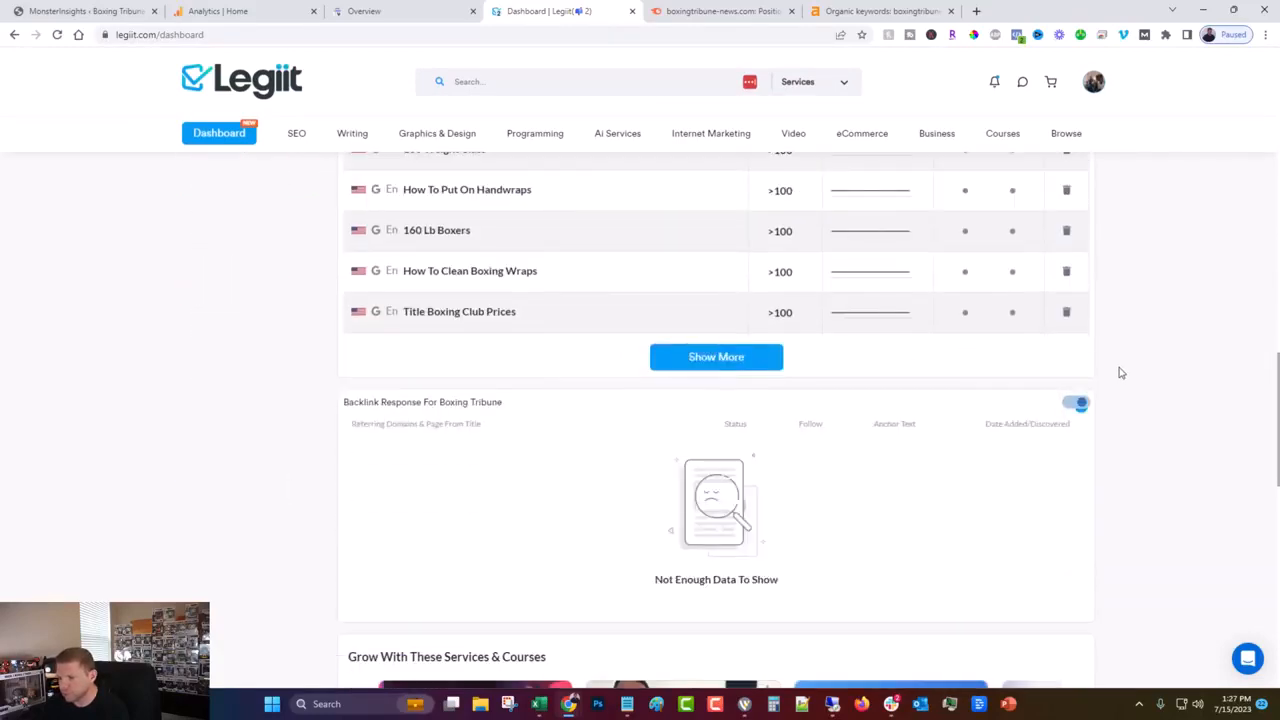
scroll(1112, 374, "down", 2)
scroll(1109, 374, "up", 5)
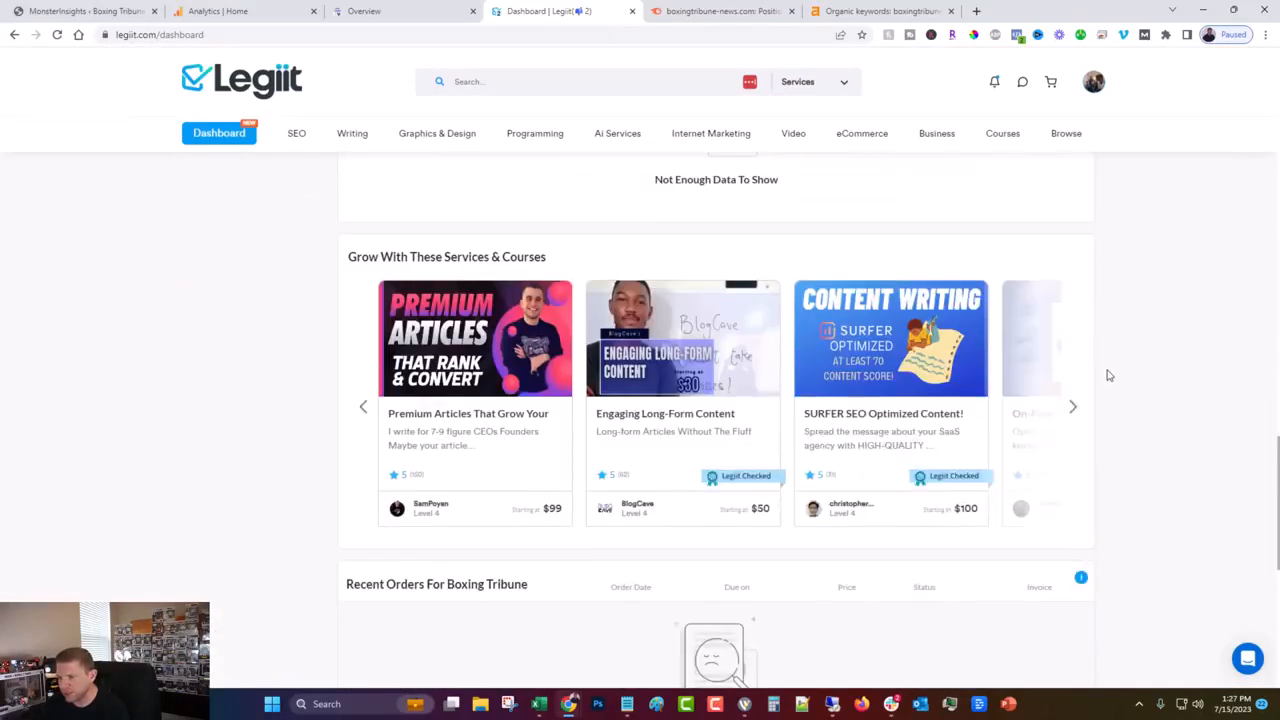
scroll(1103, 374, "down", 4)
scroll(1103, 374, "up", 15)
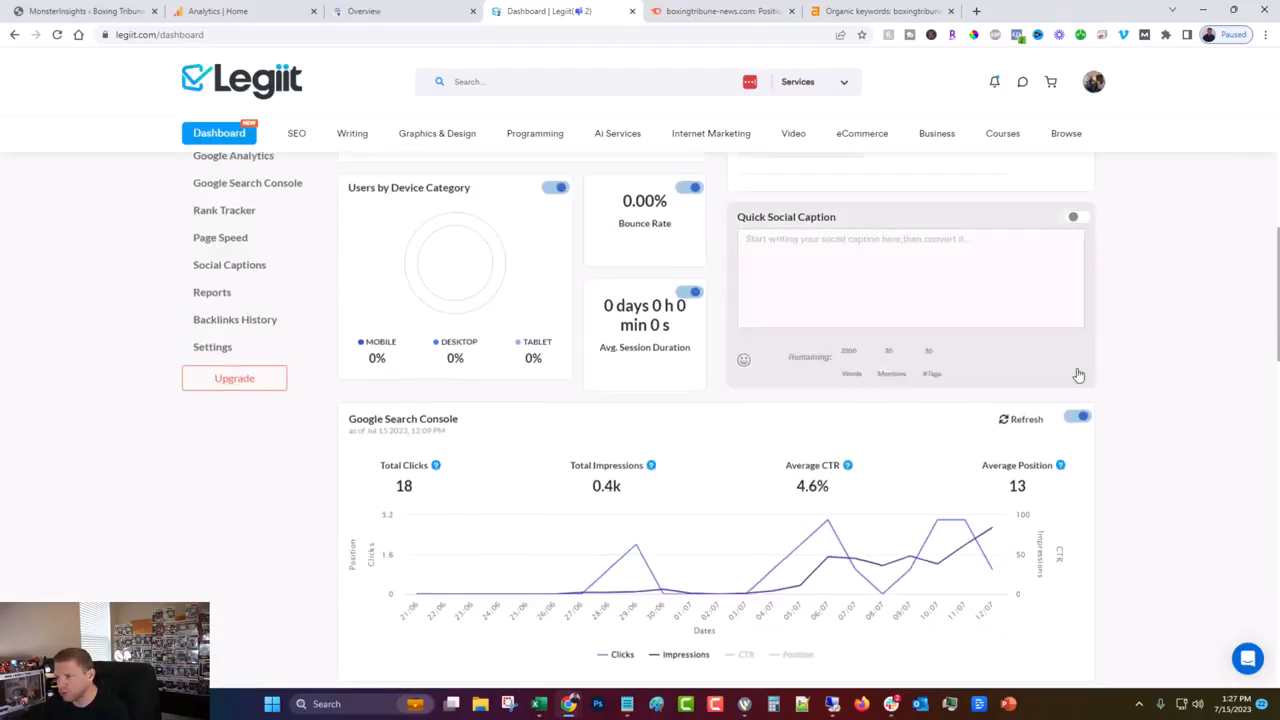
left_click(1068, 295)
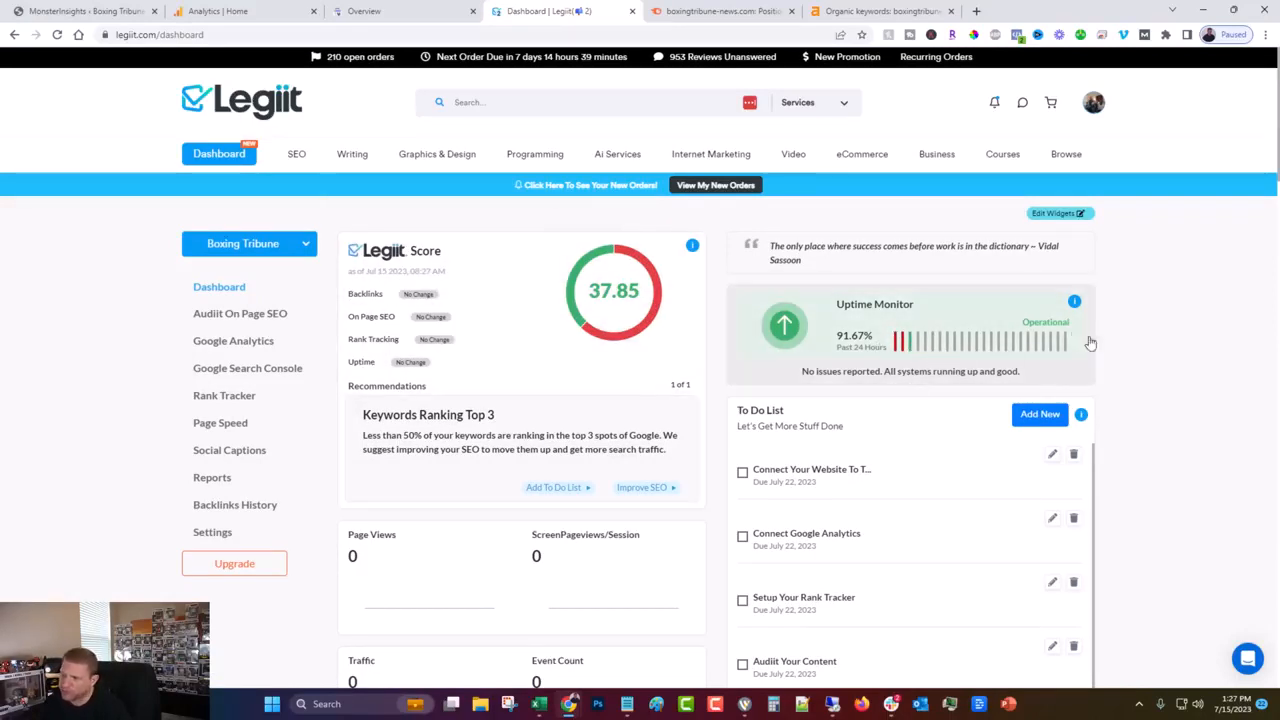
Mark the to-do tasks for connecting the website, connecting Google Analytics, setting up the rank tracker and checking site speed as completed
scroll(1033, 299, "down", 2)
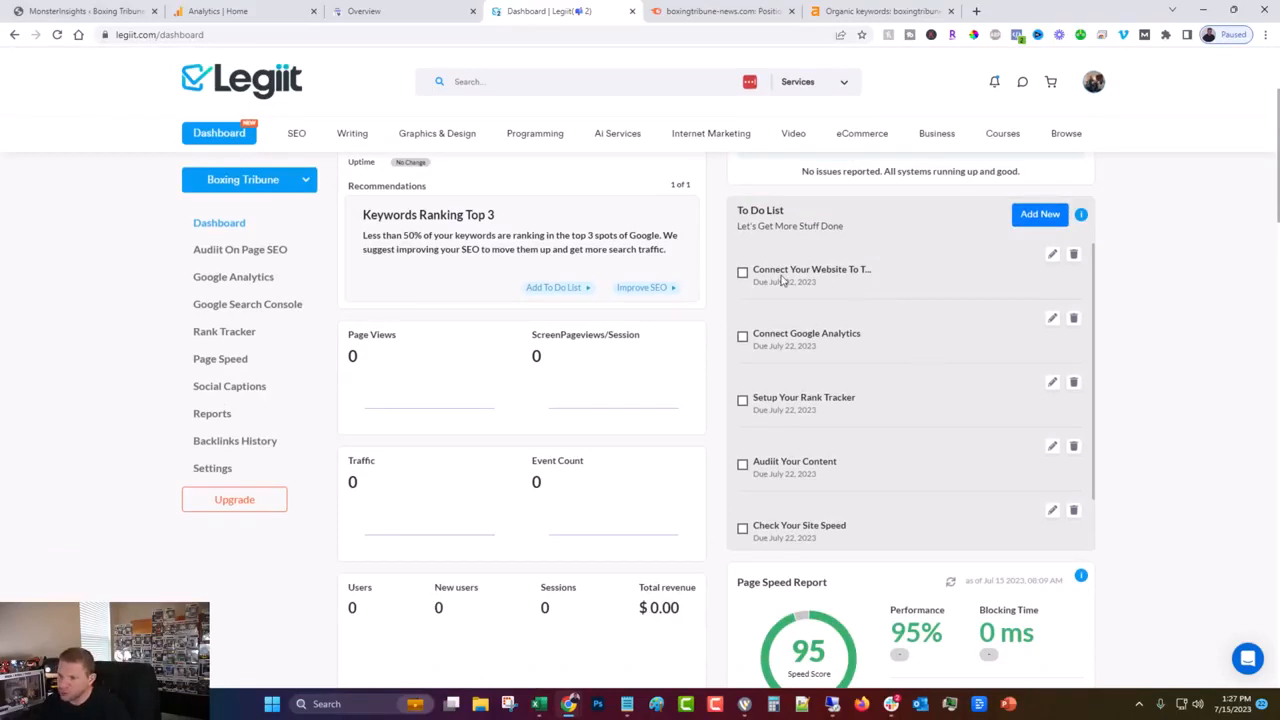
left_click(742, 273)
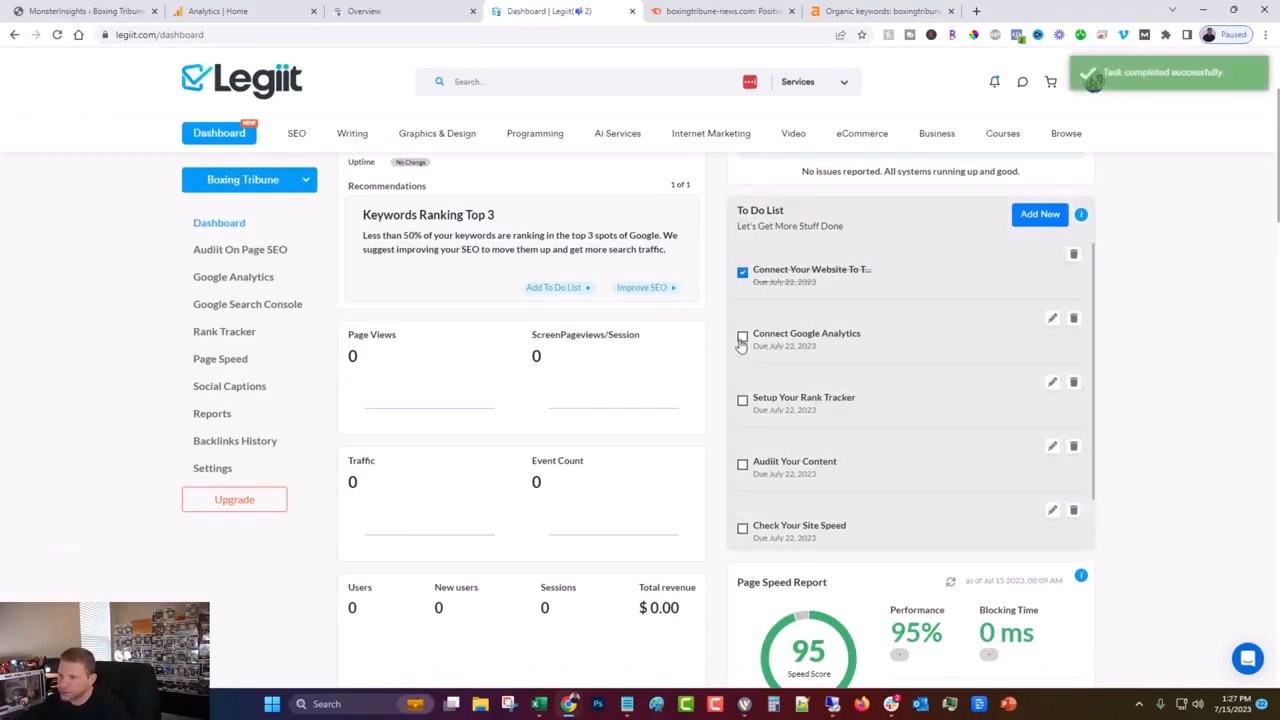
left_click(742, 337)
left_click(745, 402)
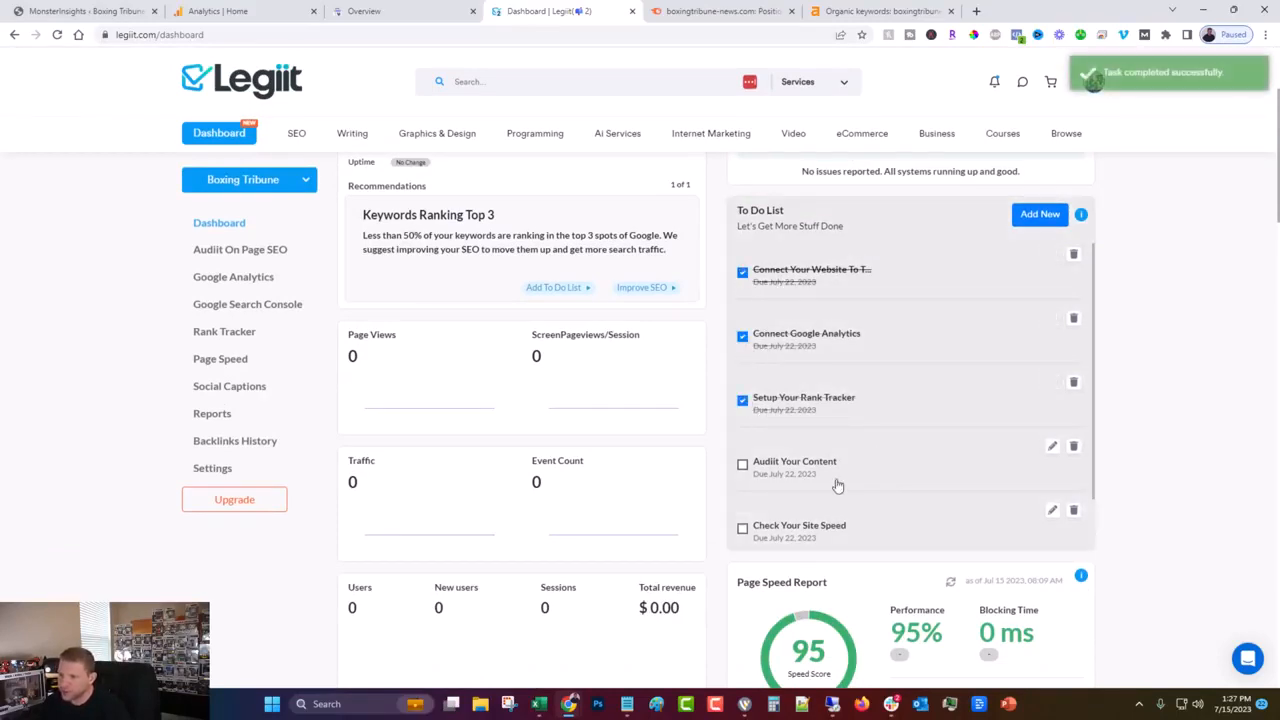
scroll(770, 470, "down", 1)
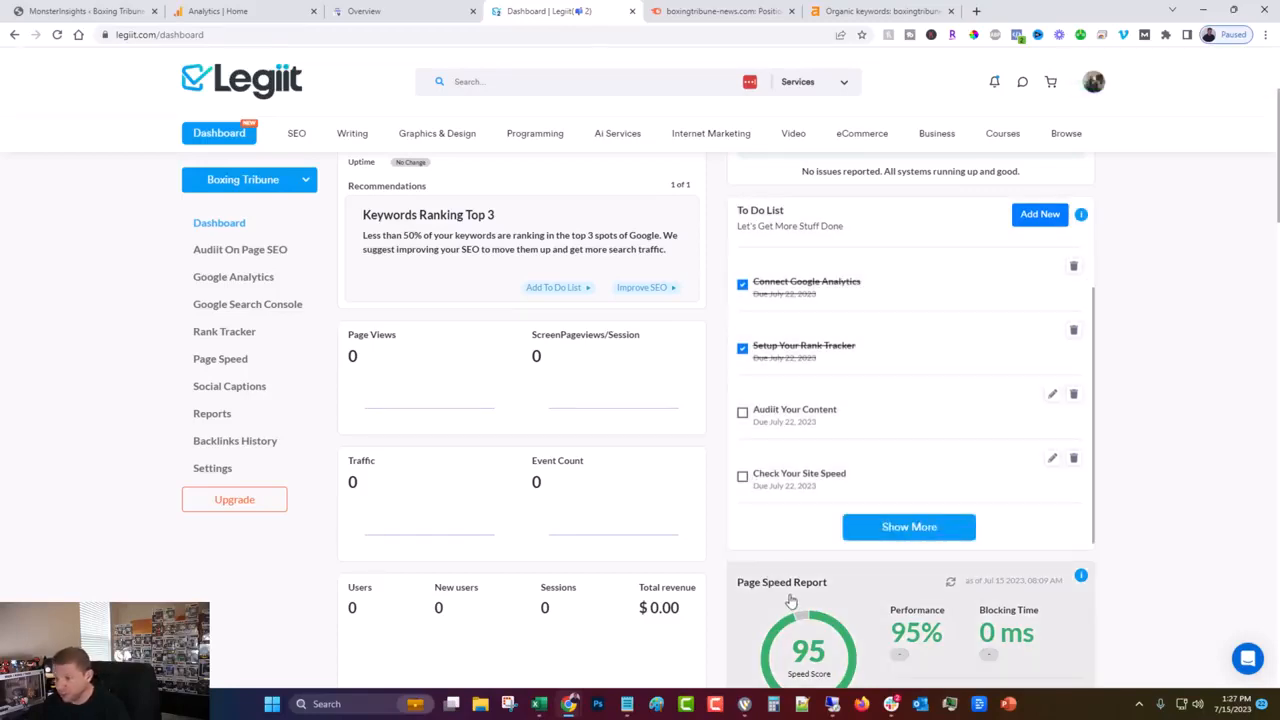
left_click(742, 477)
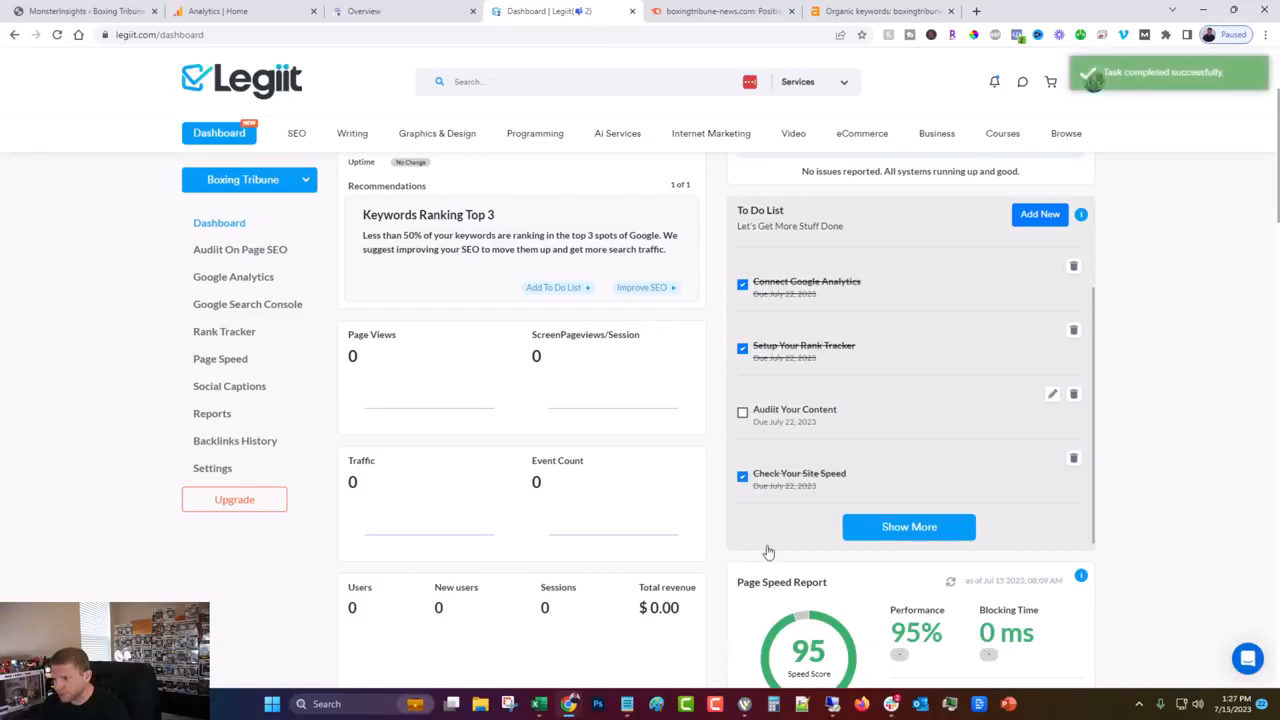
Expand the dashboard's keywords table twice and examine the tracked keywords and their ranks
scroll(740, 428, "down", 3)
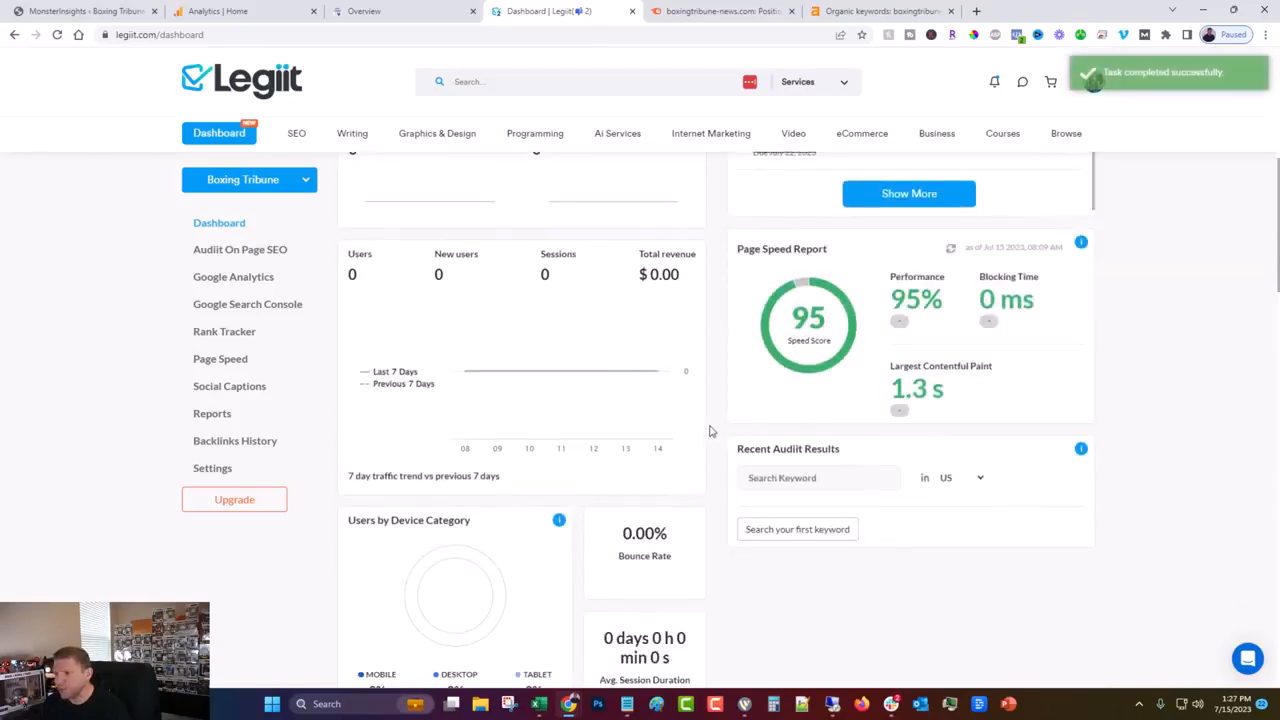
scroll(520, 424, "down", 6)
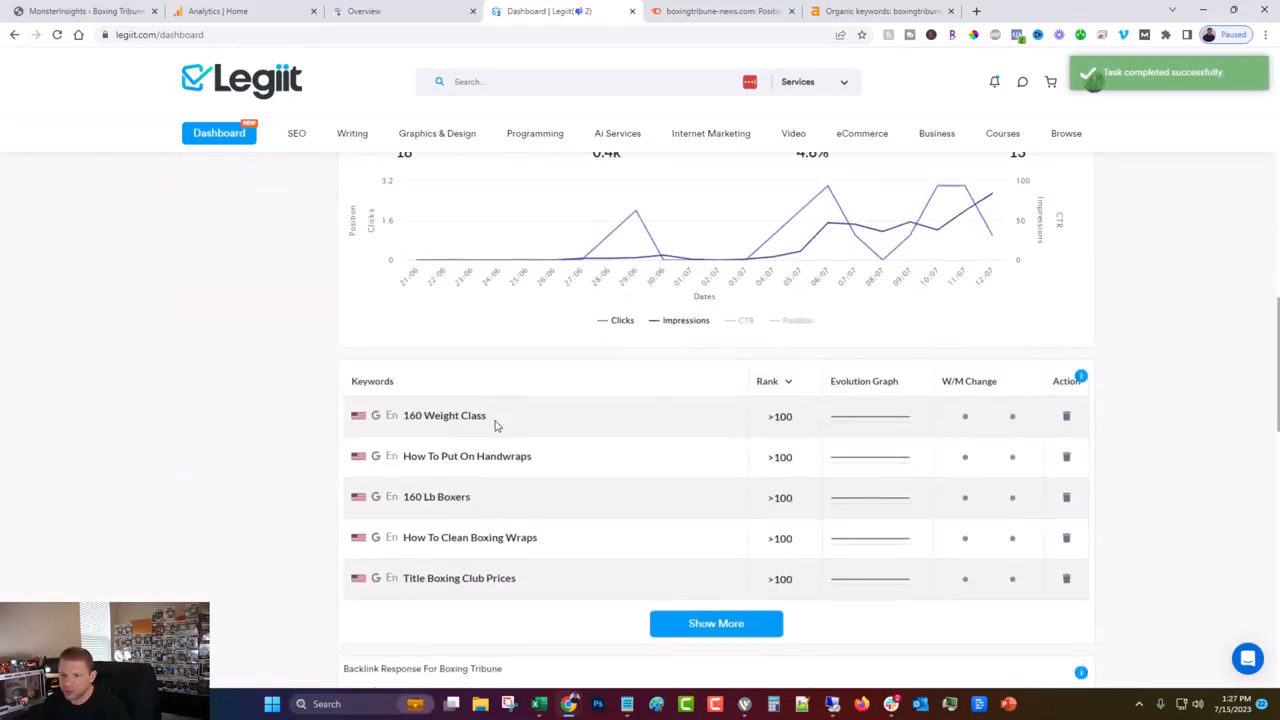
scroll(494, 424, "down", 2)
left_click(714, 428)
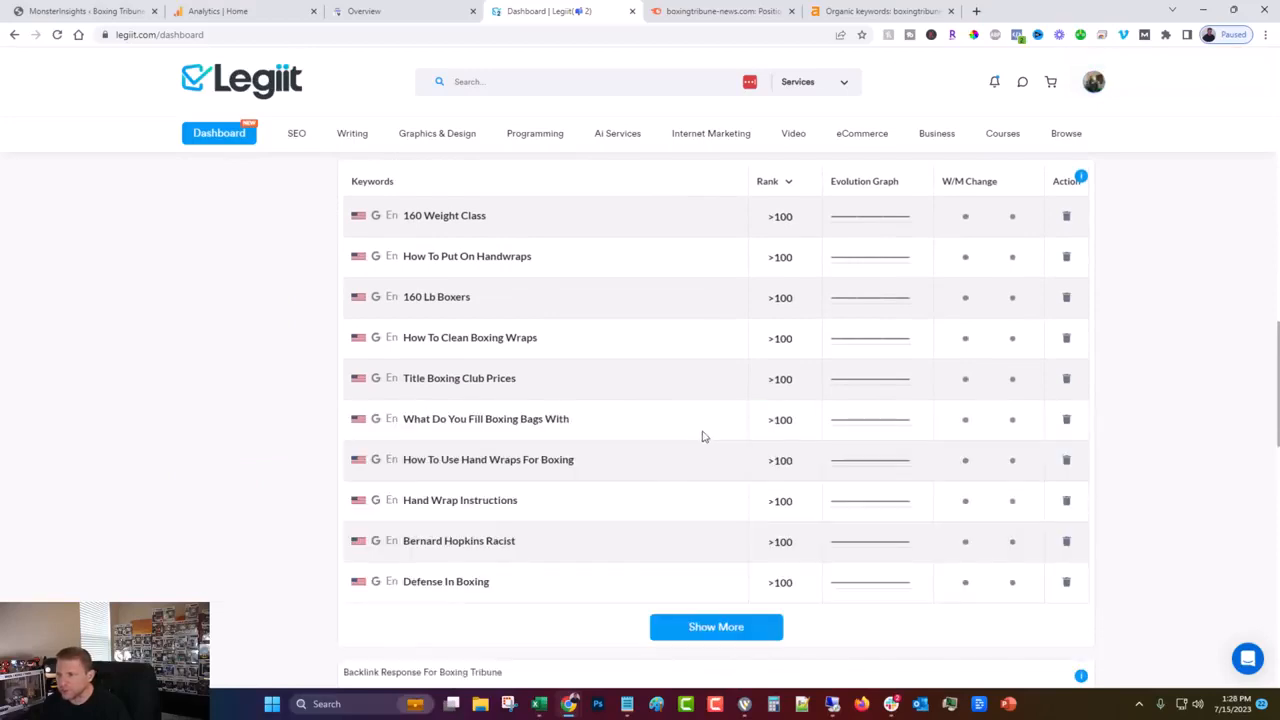
left_click(700, 626)
scroll(690, 565, "down", 5)
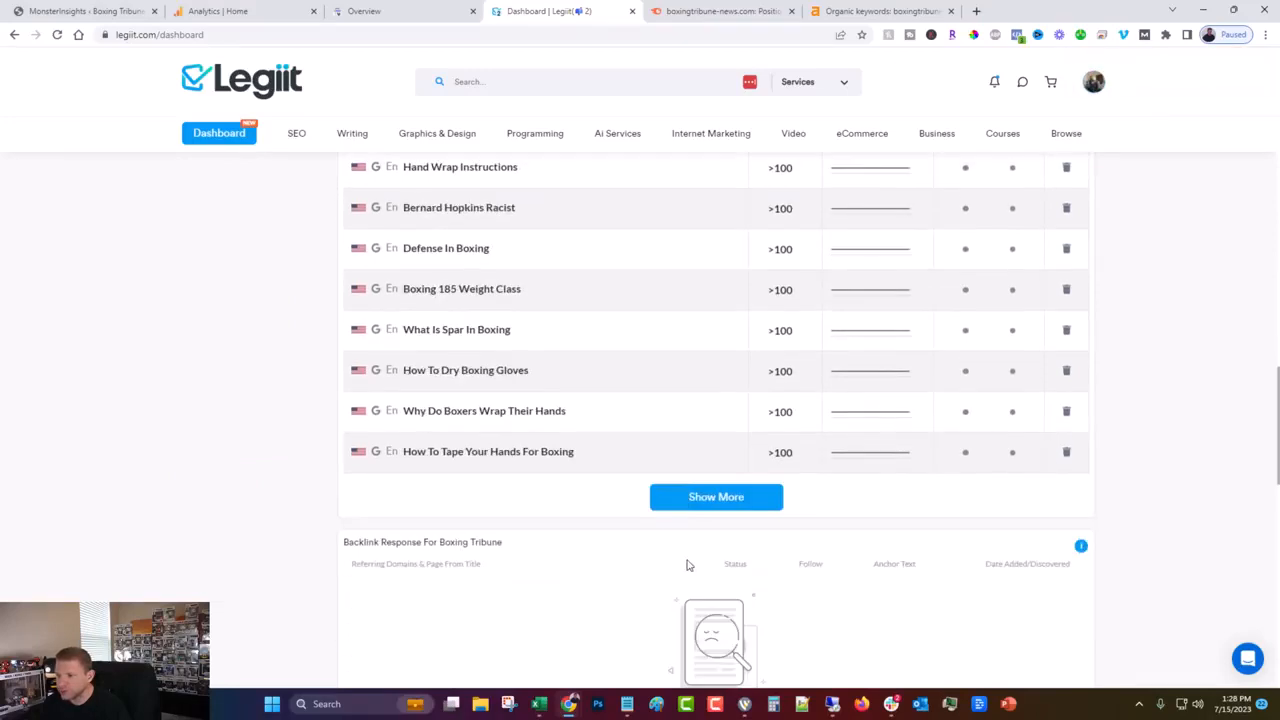
Expand the dashboard's keywords table further and copy the keyword "Step By Step Boxing Hand Wraps"
left_click(712, 236)
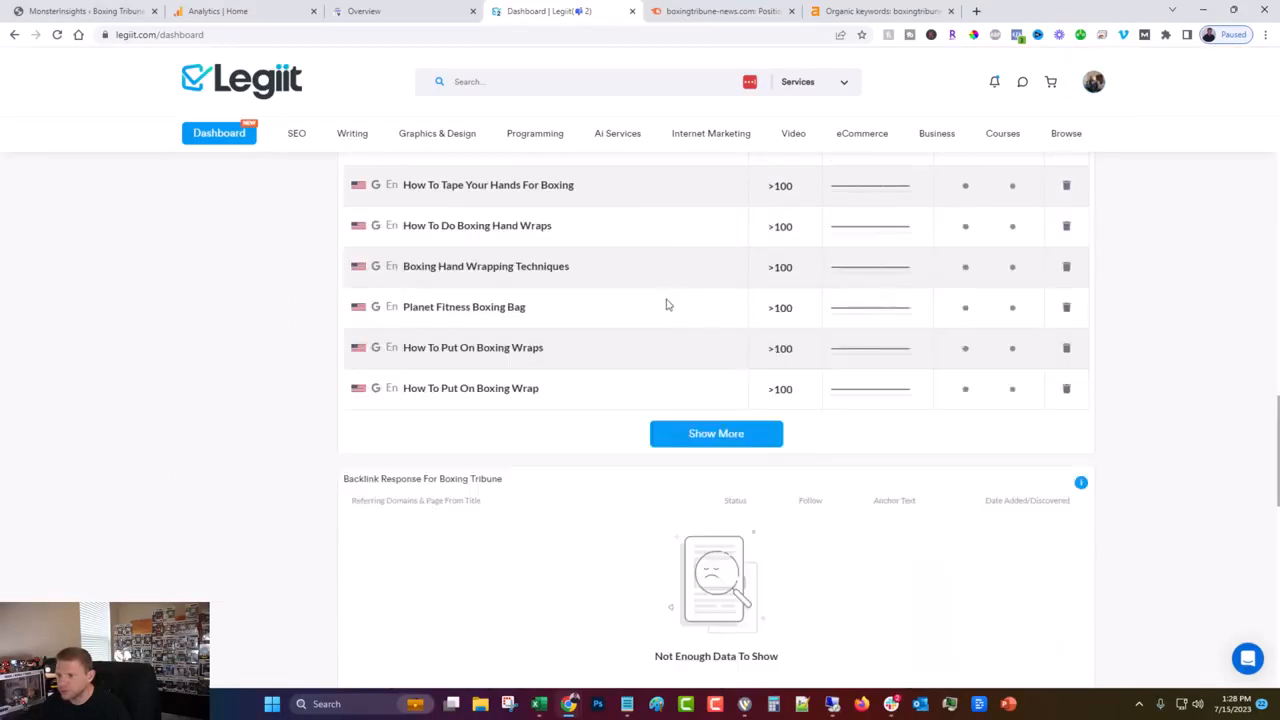
left_click(666, 438)
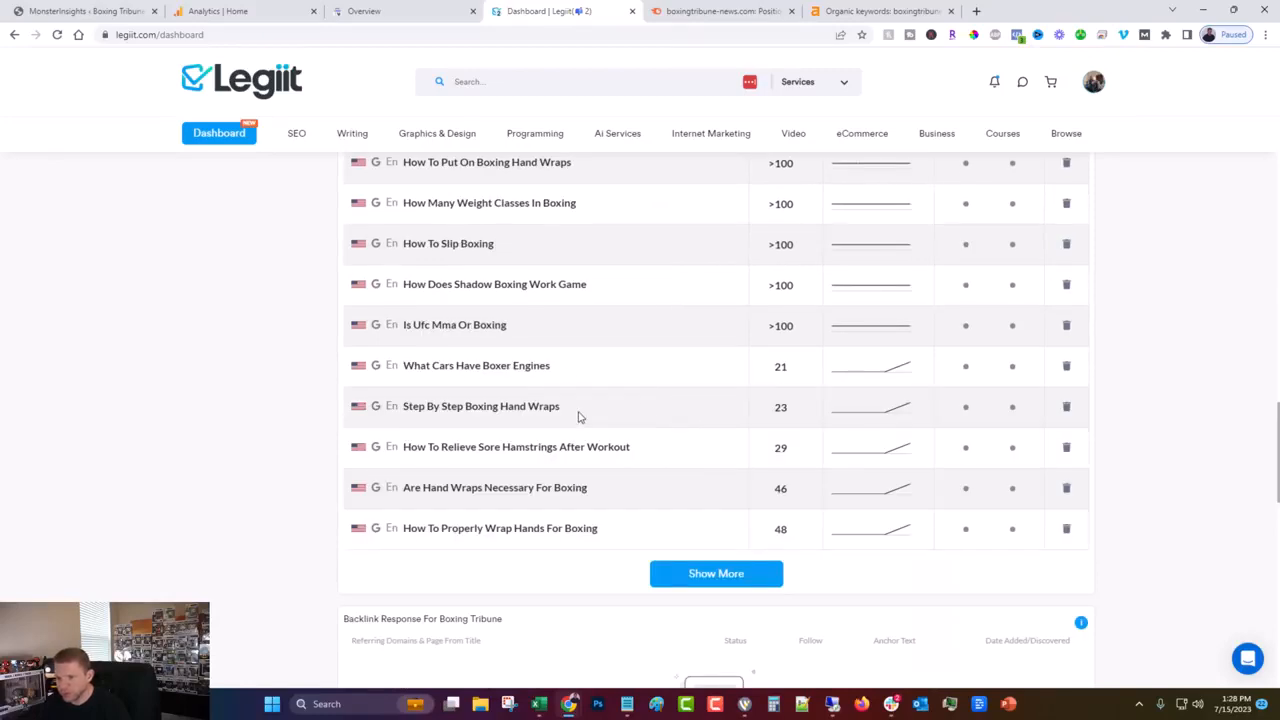
left_click_drag(560, 411, 413, 412)
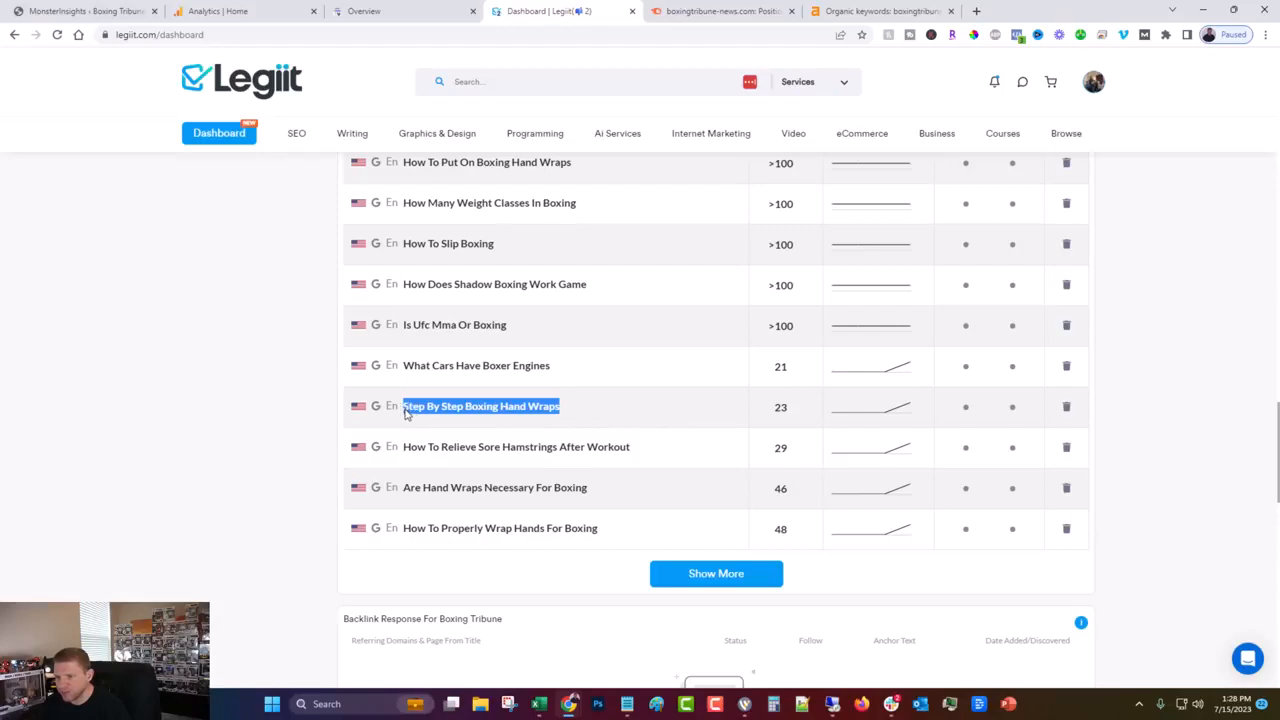
right_click(407, 414)
left_click(434, 428)
Switch to Semrush, find "Step By Step Boxing Hand Wraps" in the organic positions list, and copy its ranking URL
scroll(470, 443, "up", 10)
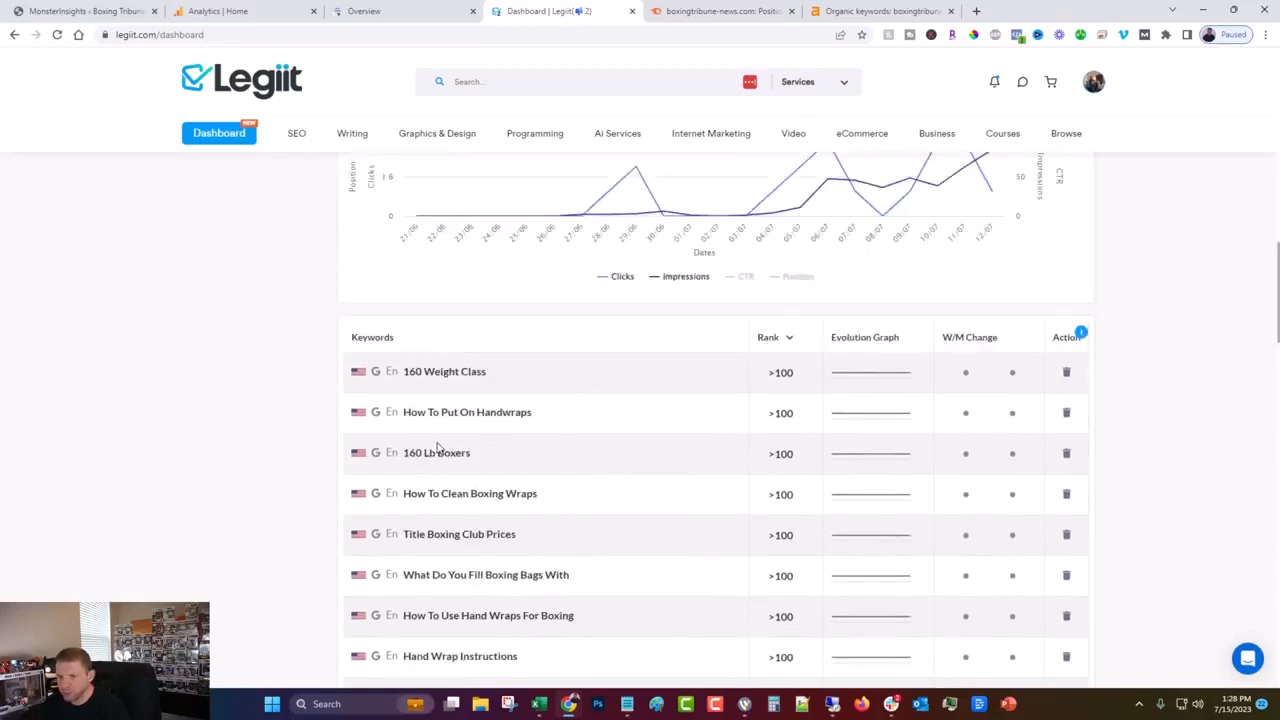
key("ctrl+Tab")
key("ctrl+f")
key("ctrl+v")
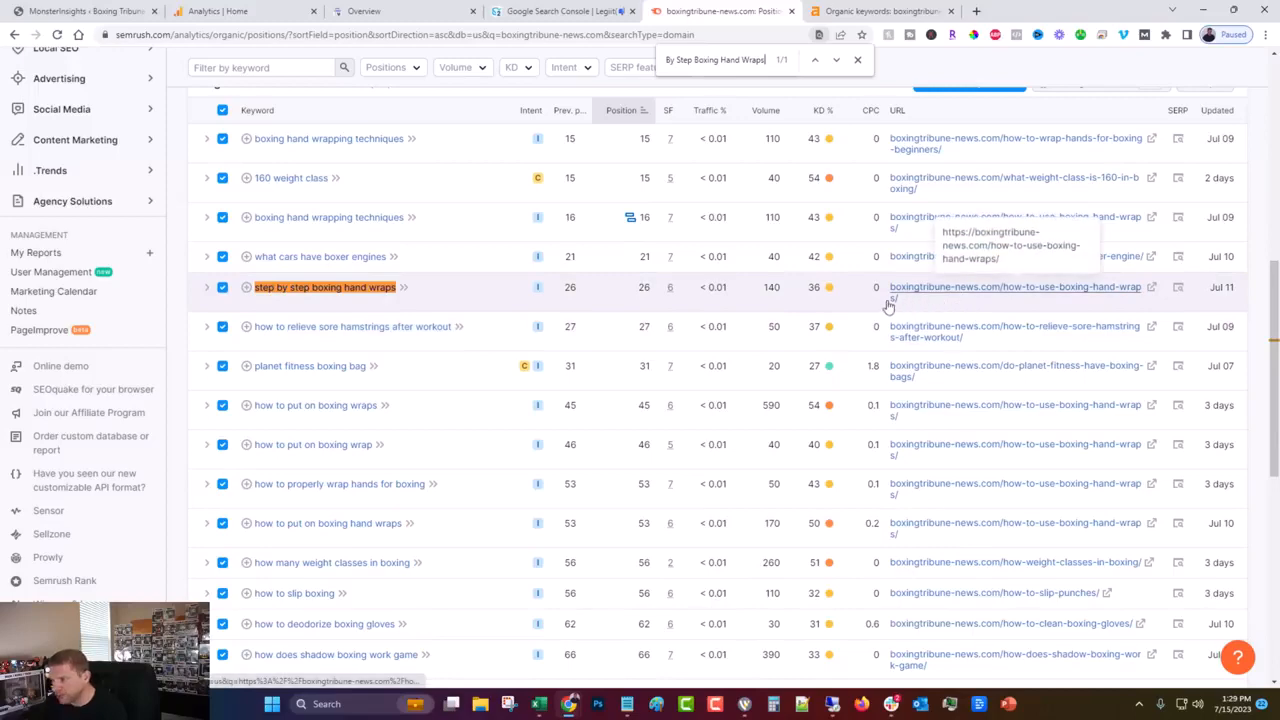
left_click_drag(886, 286, 909, 298)
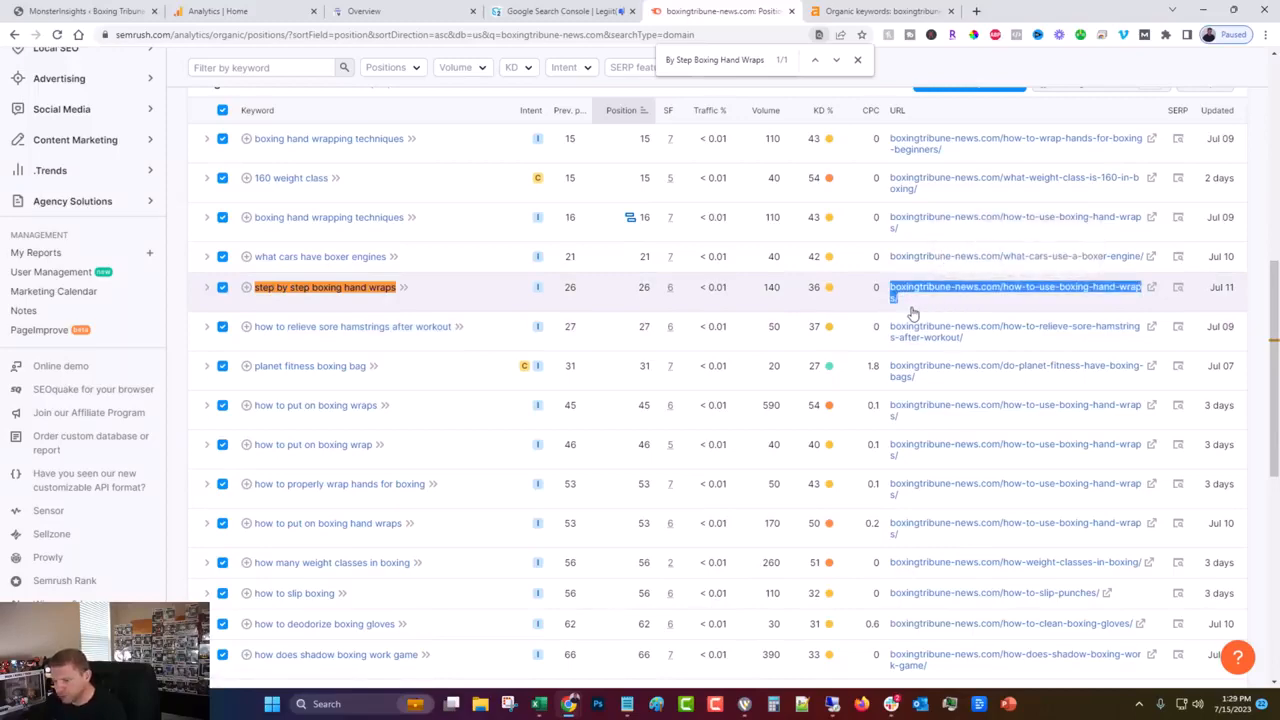
Return to Legiit, open Audiit On Page SEO, and replace the audited website with boxingtribune-news.com/how-to-use-boxing-hand-wraps/
left_click(565, 11)
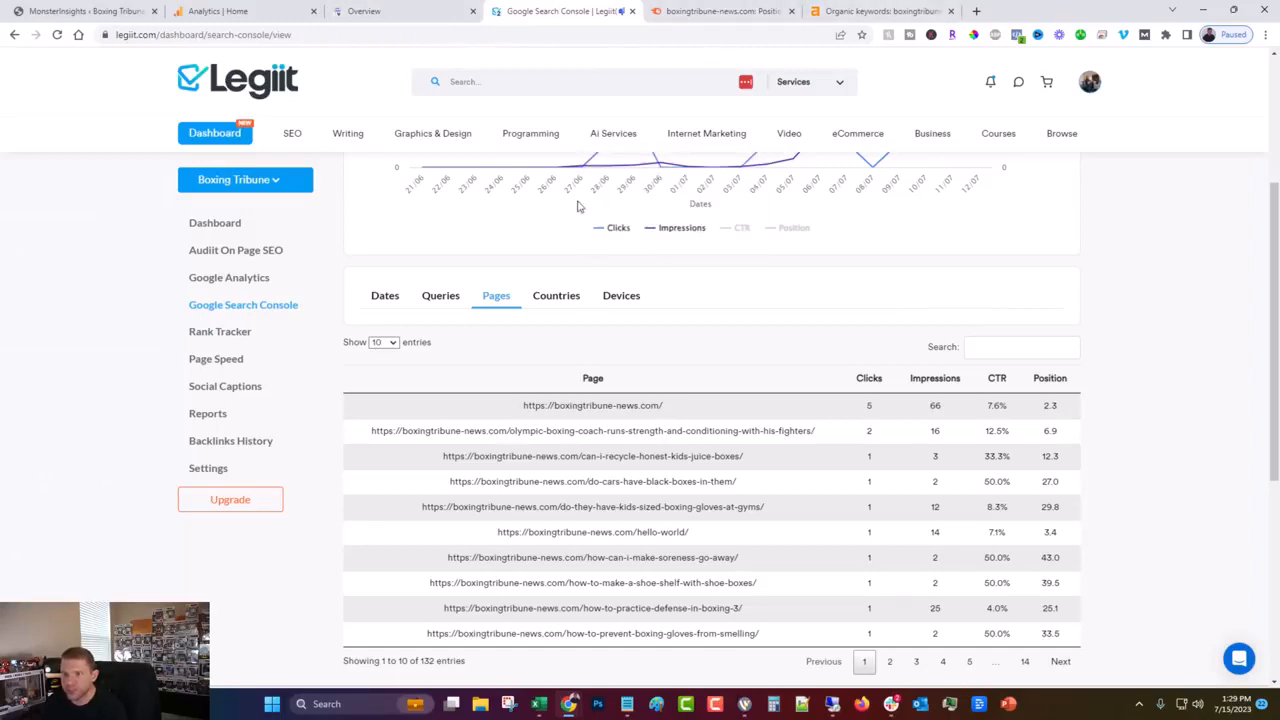
scroll(837, 414, "up", 3)
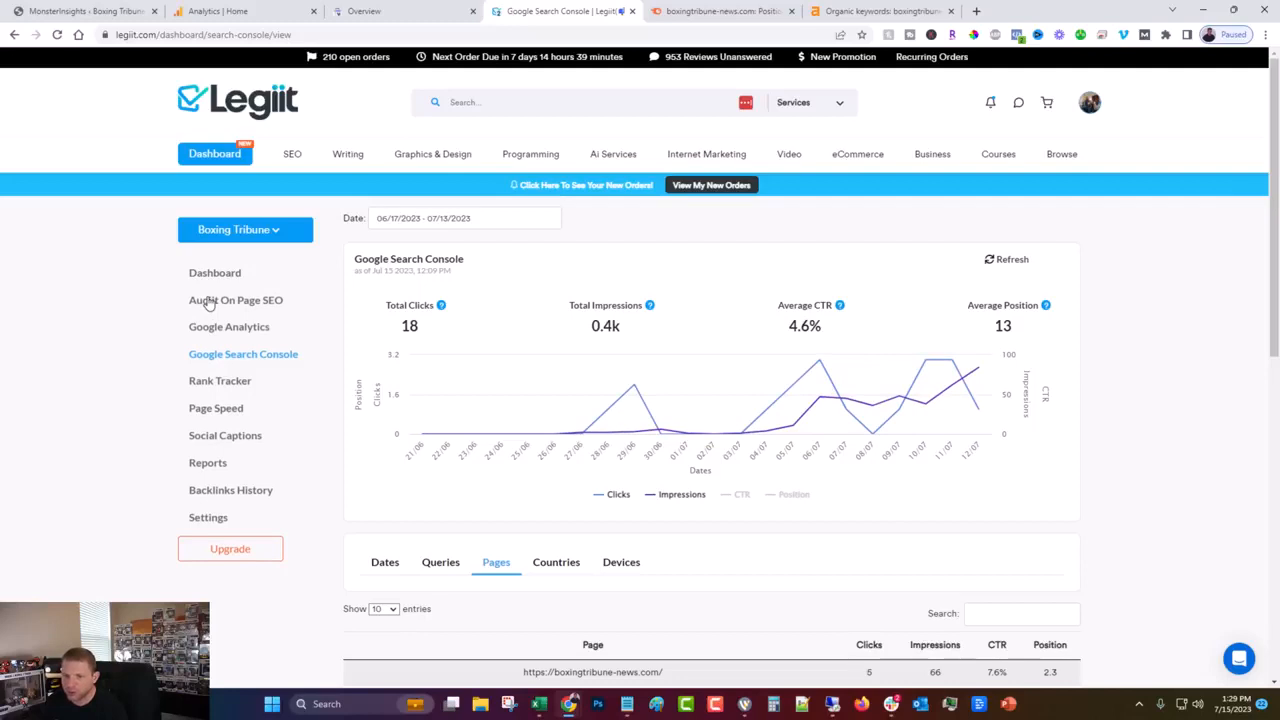
left_click(208, 304)
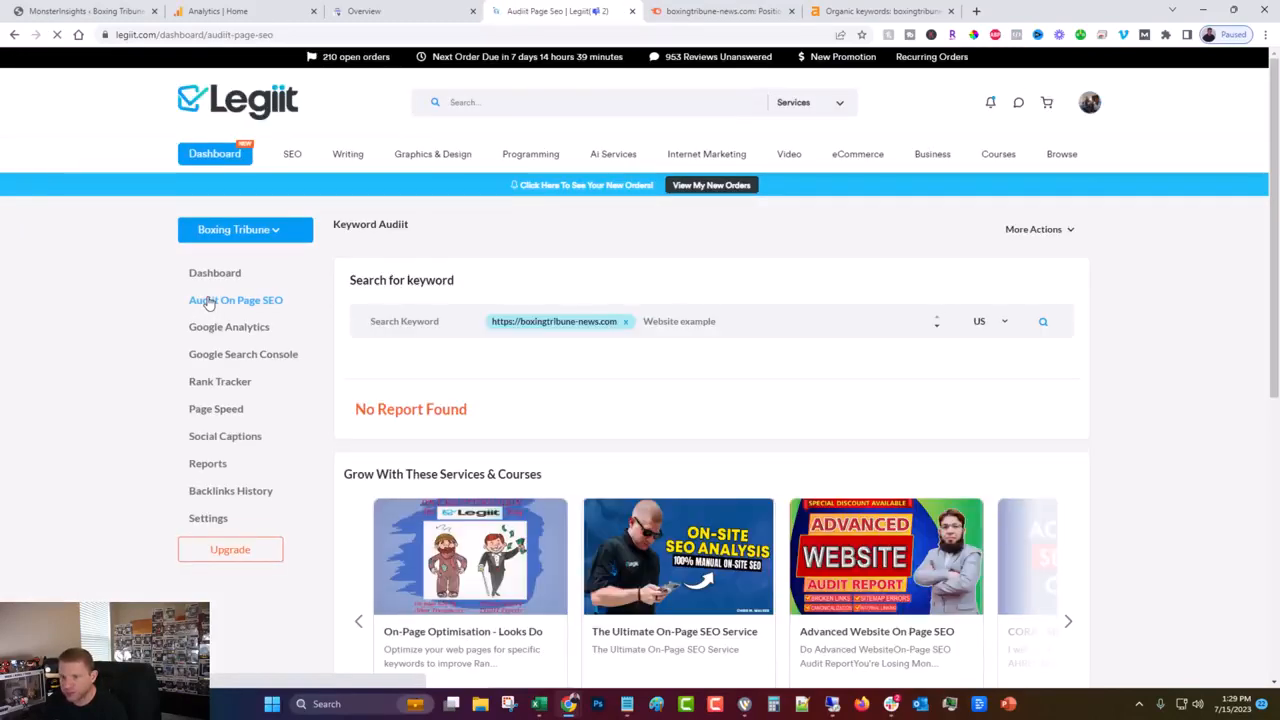
left_click(626, 323)
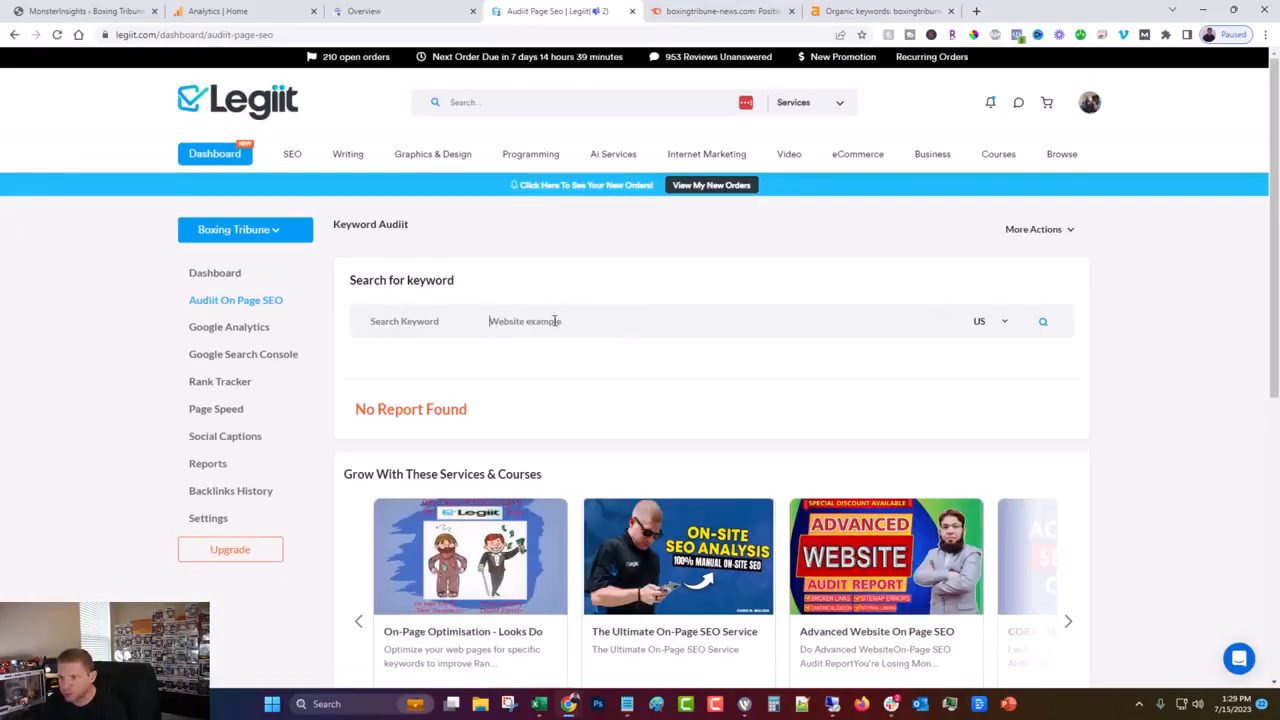
key("ctrl+v")
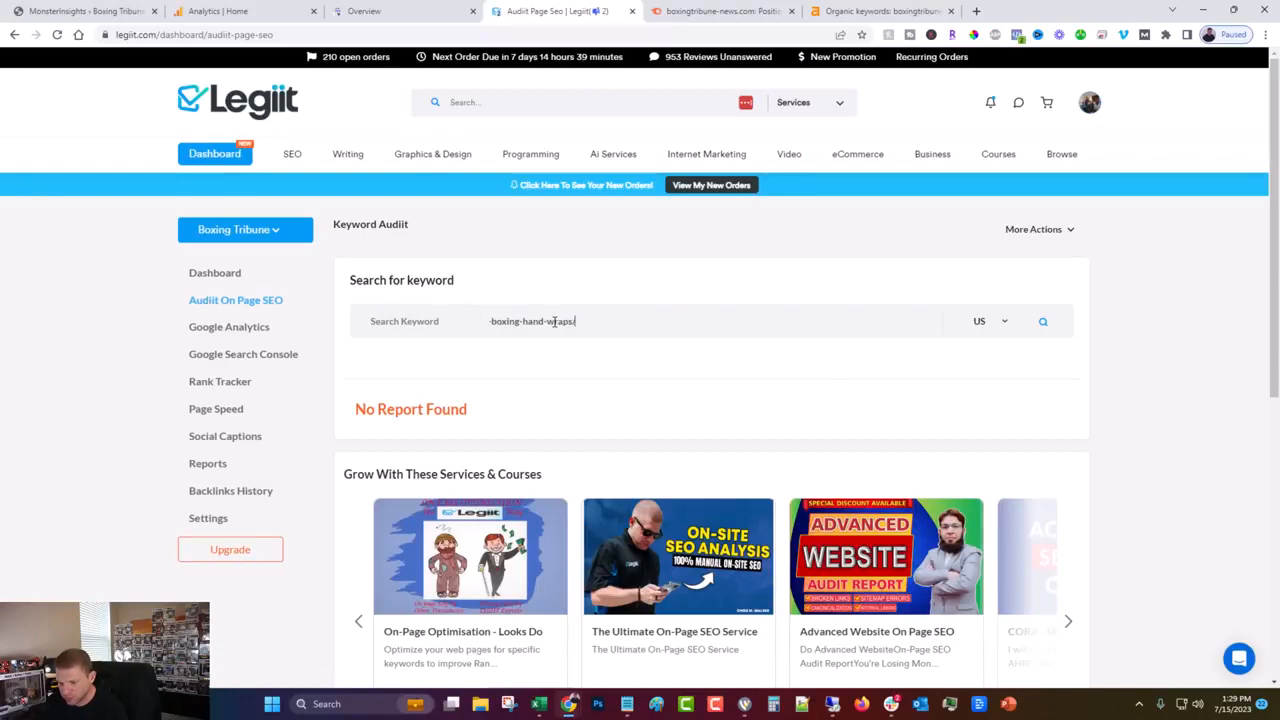
Go back to Semrush and copy the keyword text "step by step boxing hand wraps" from the positions list
left_click(398, 318)
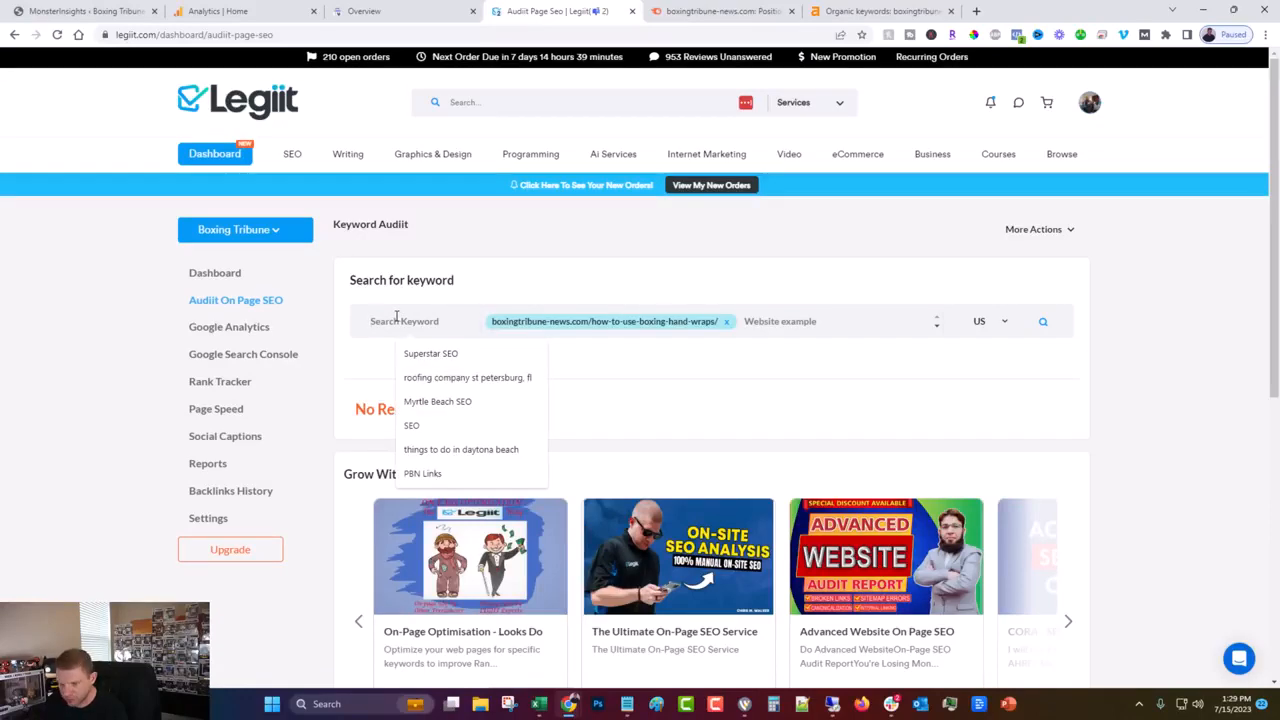
left_click(720, 11)
right_click(316, 290)
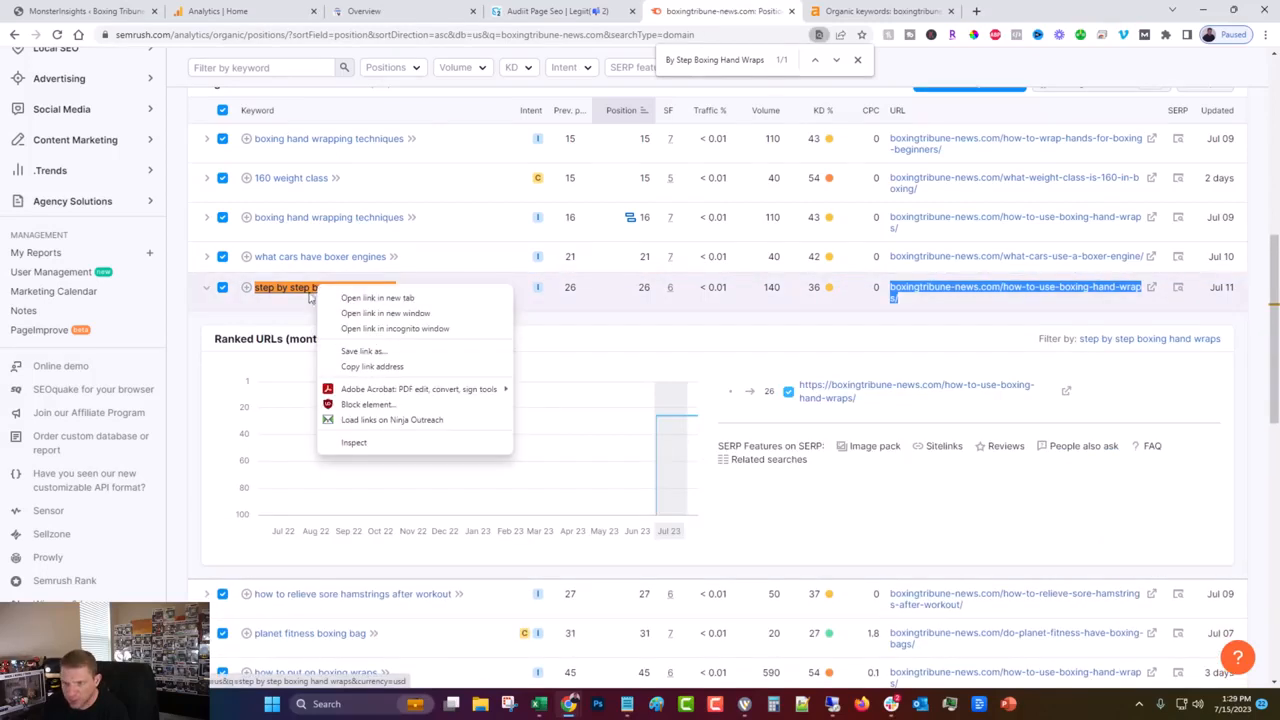
left_click(205, 311)
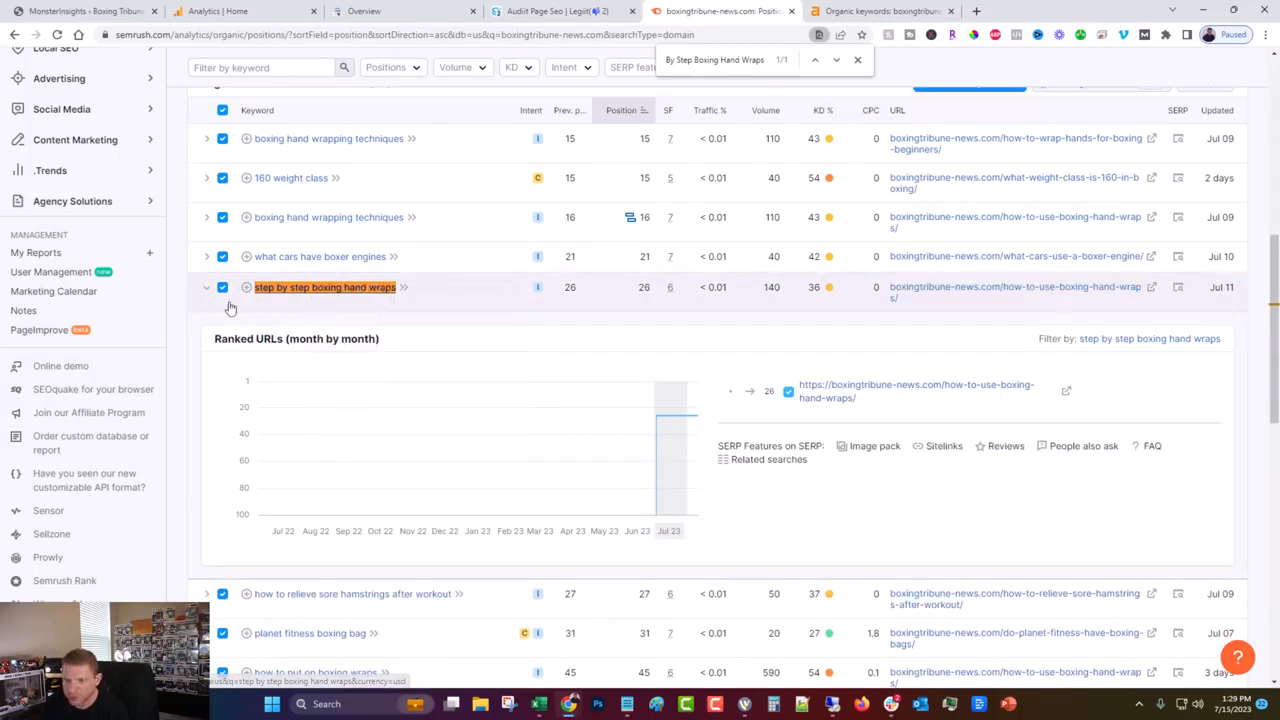
left_click(240, 305)
left_click_drag(253, 303, 400, 289)
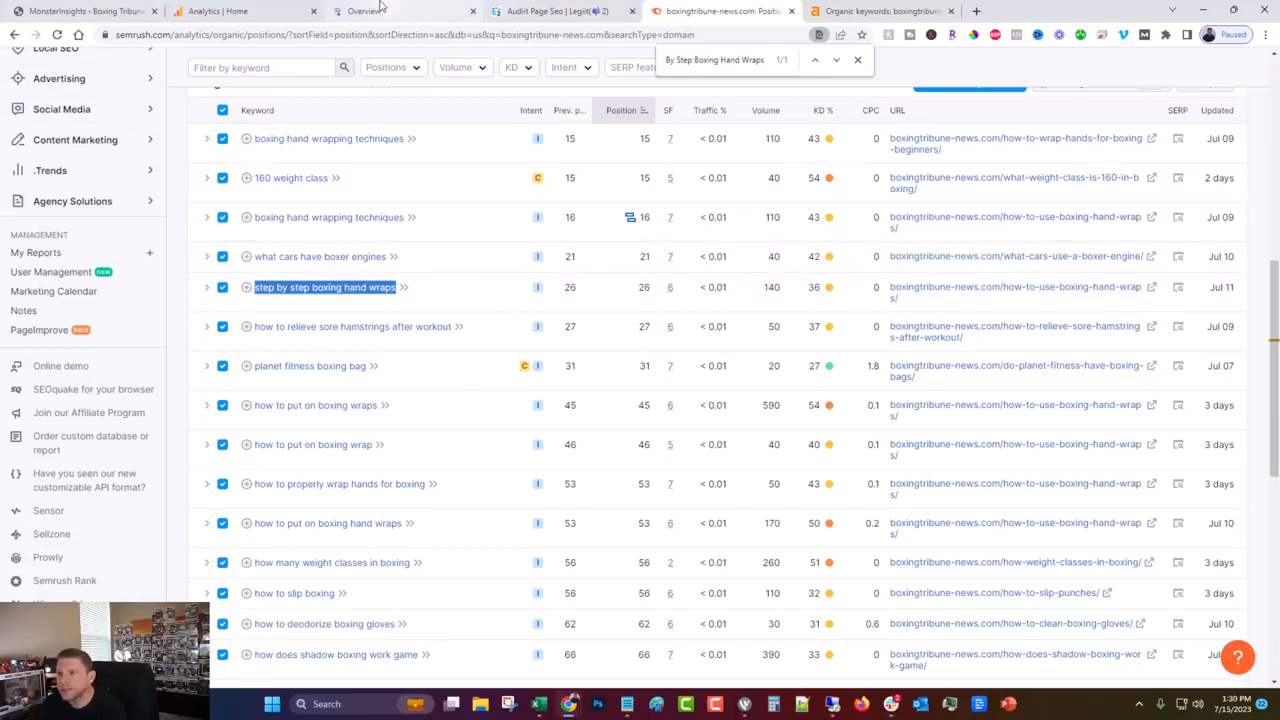
Enter "step by step boxing hand wraps" as the search keyword in Legiit's Keyword Audiit and run the US audit
left_click(520, 11)
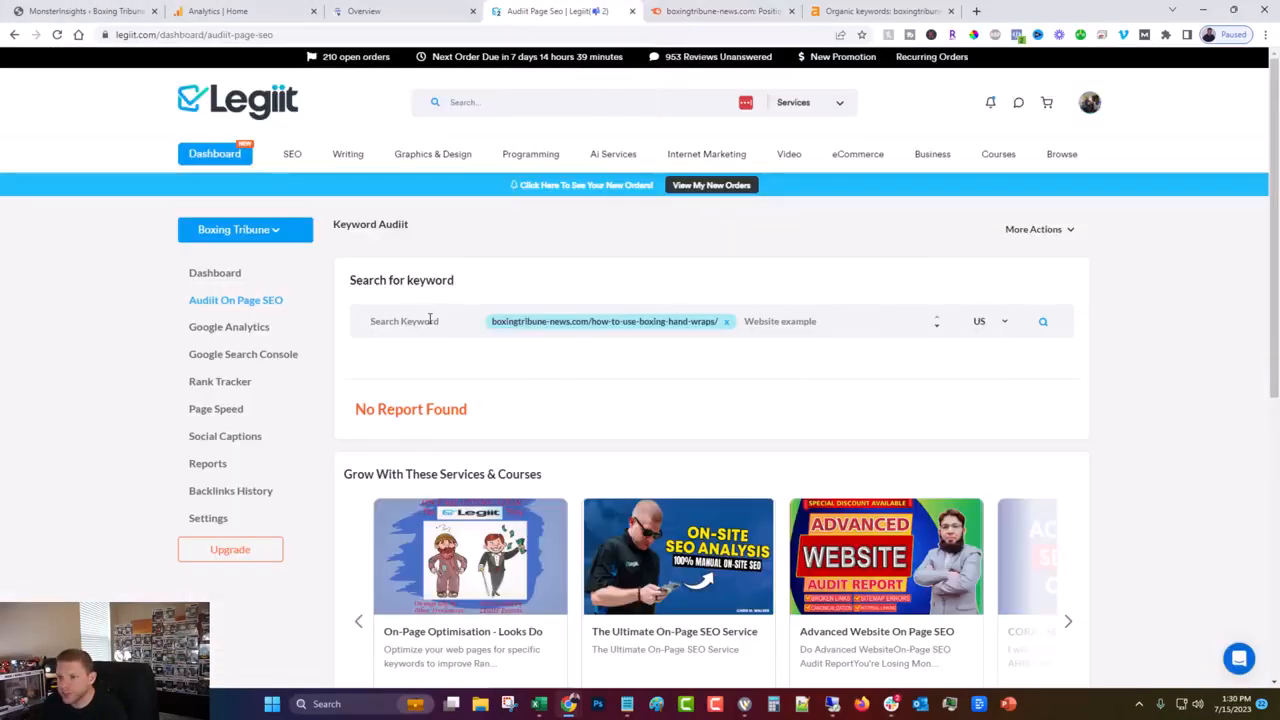
key("ctrl+v")
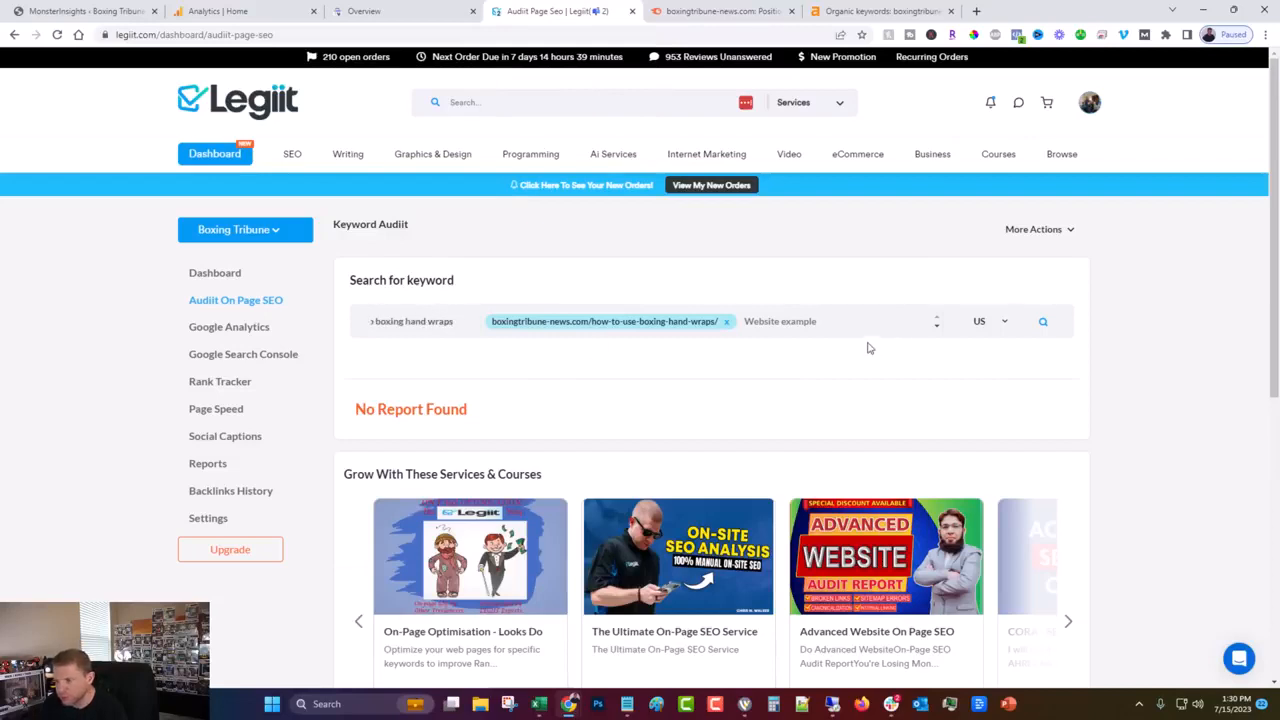
left_click(840, 320)
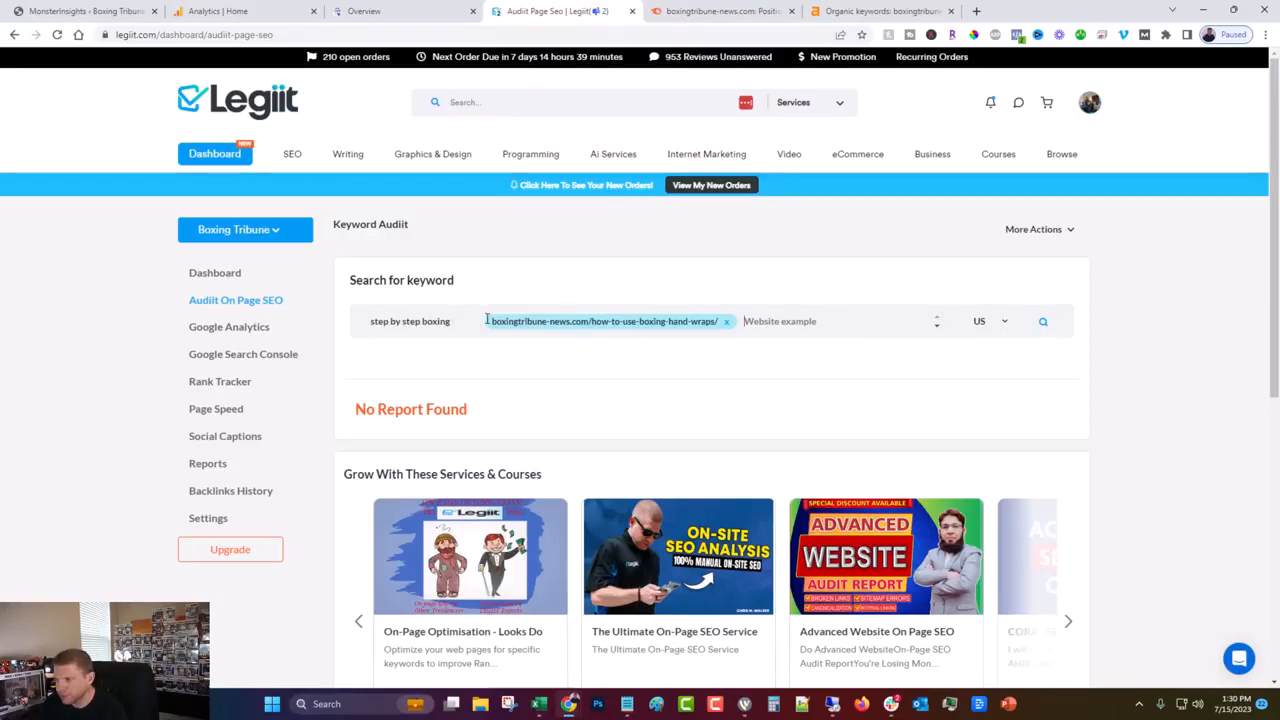
left_click(1043, 322)
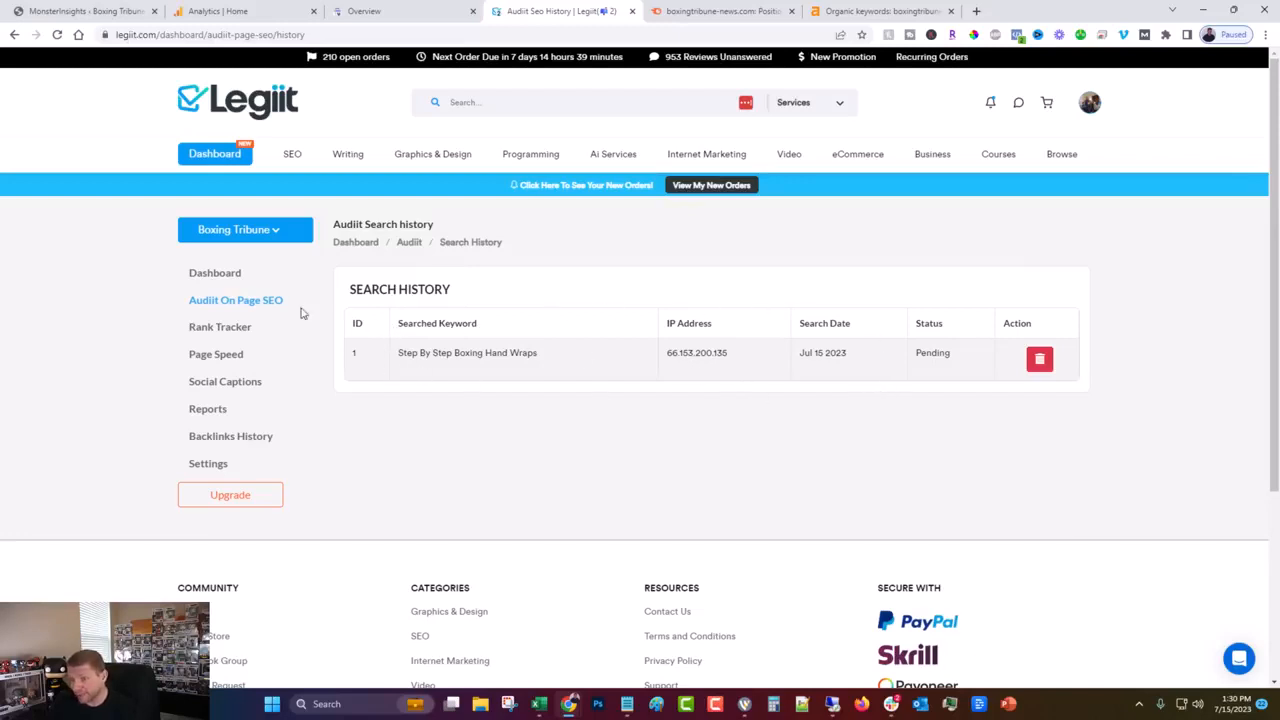
Return to the Boxing Tribune dashboard and review its audit status, Search Console, keywords, backlinks, suggested services and recent orders
left_click(205, 273)
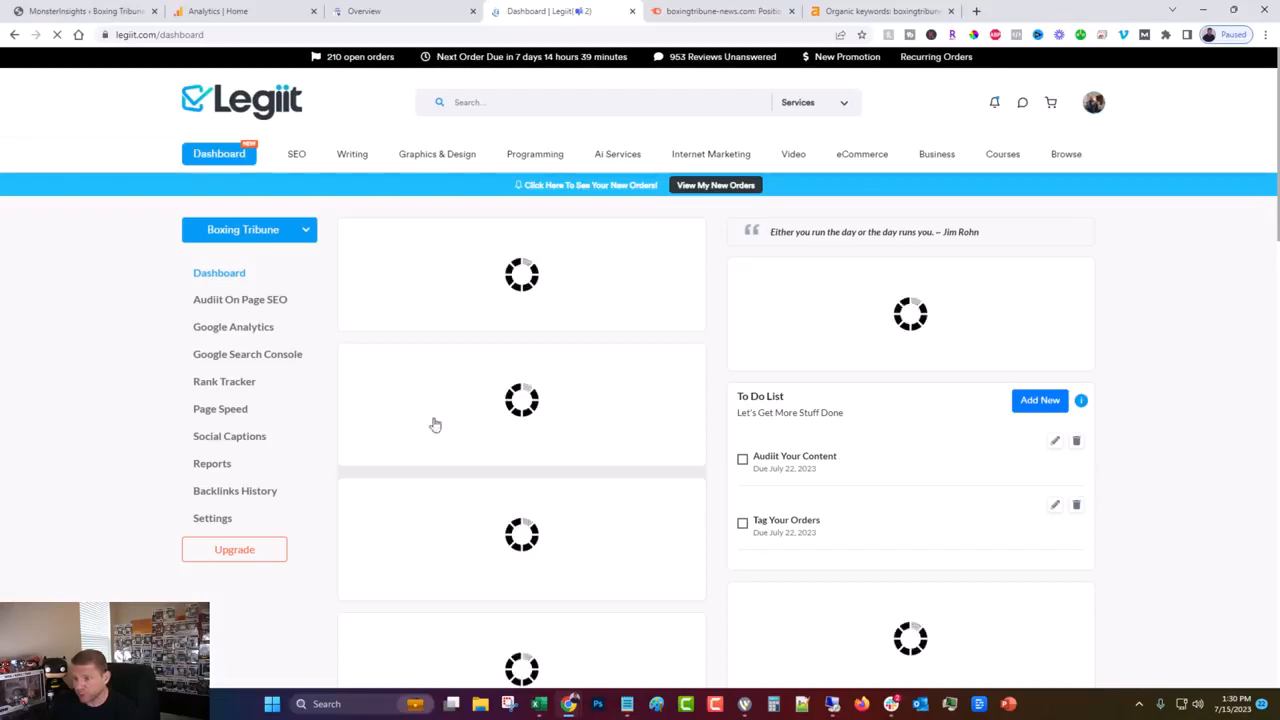
scroll(503, 510, "down", 5)
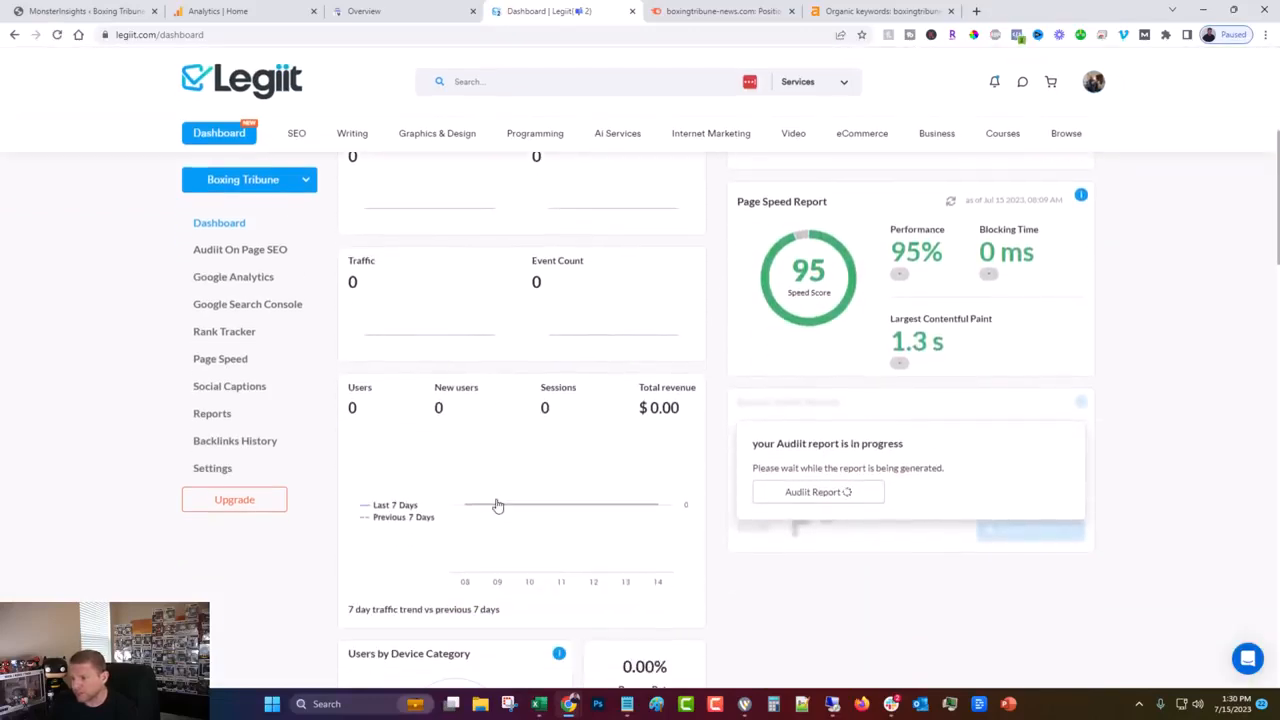
scroll(498, 505, "down", 7)
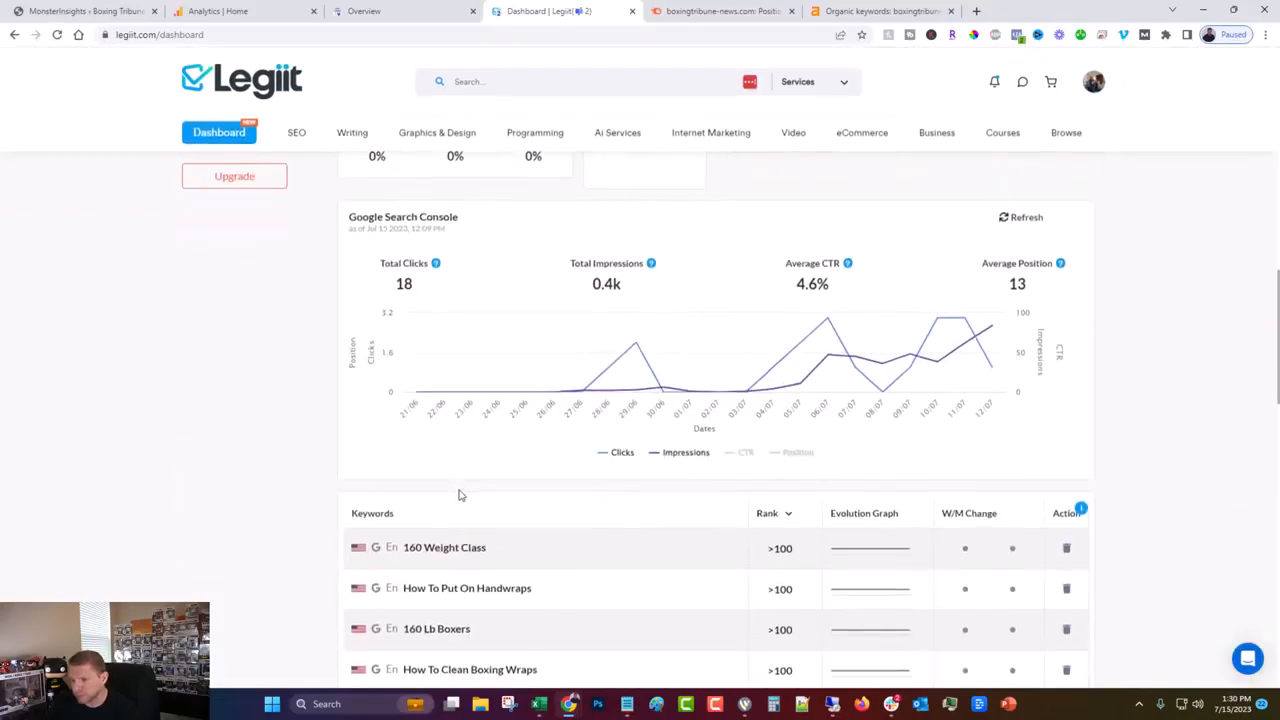
scroll(460, 494, "down", 5)
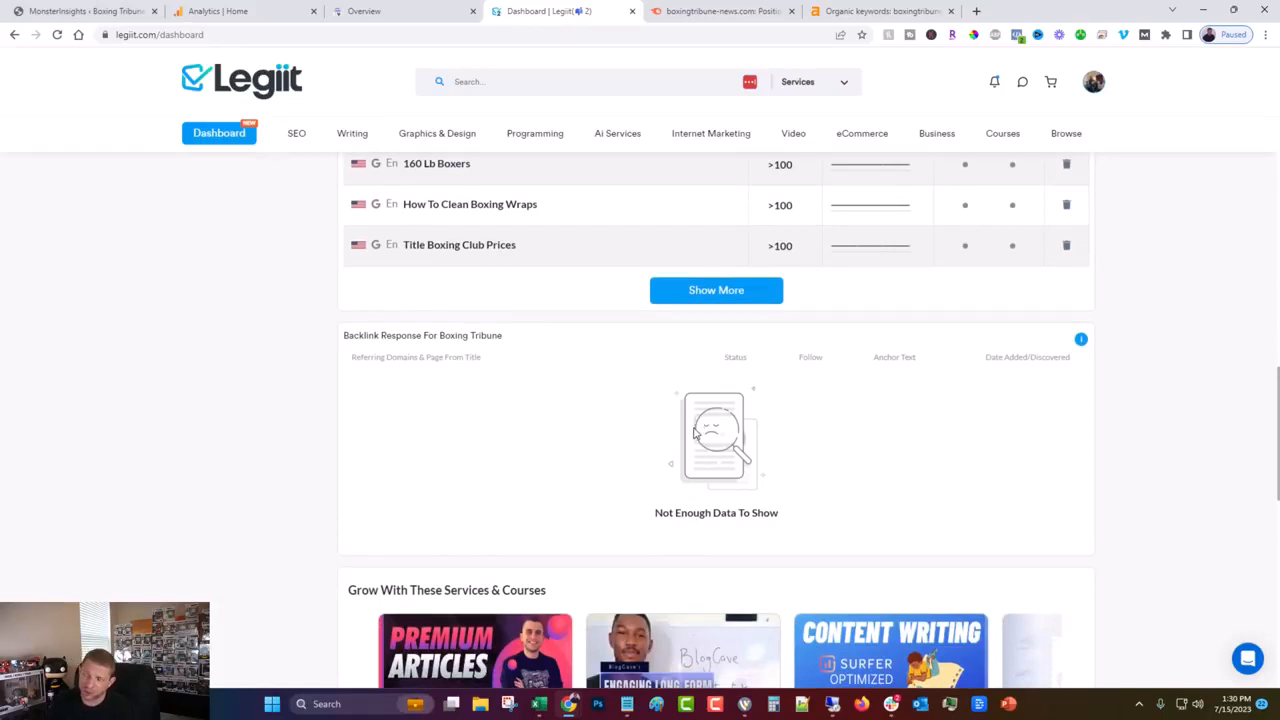
scroll(676, 447, "down", 5)
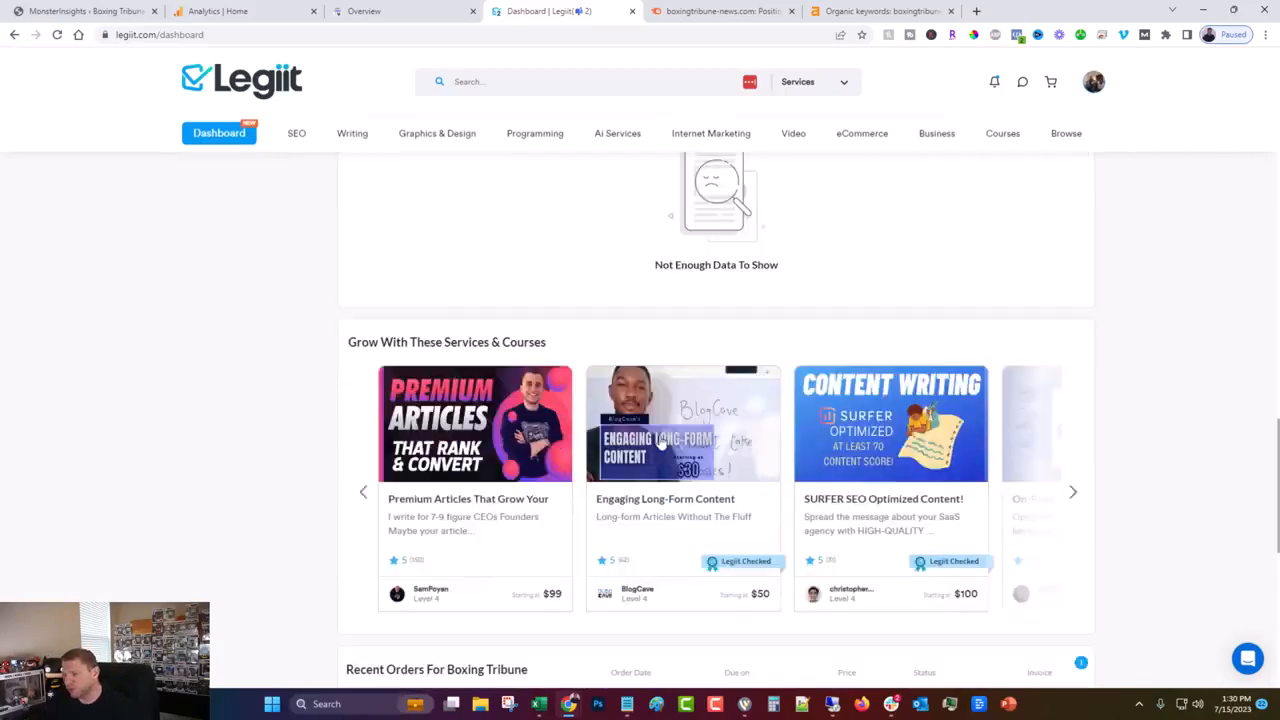
scroll(545, 445, "up", 3)
scroll(699, 278, "up", 3)
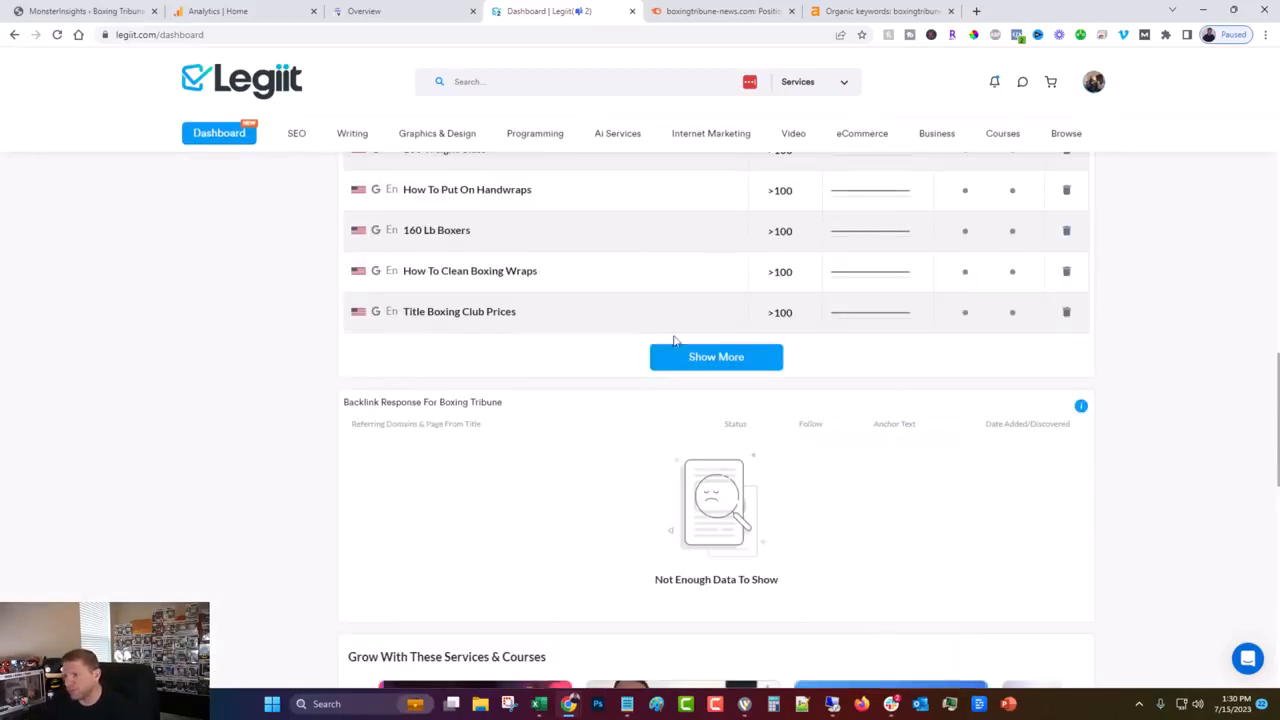
scroll(680, 380, "down", 7)
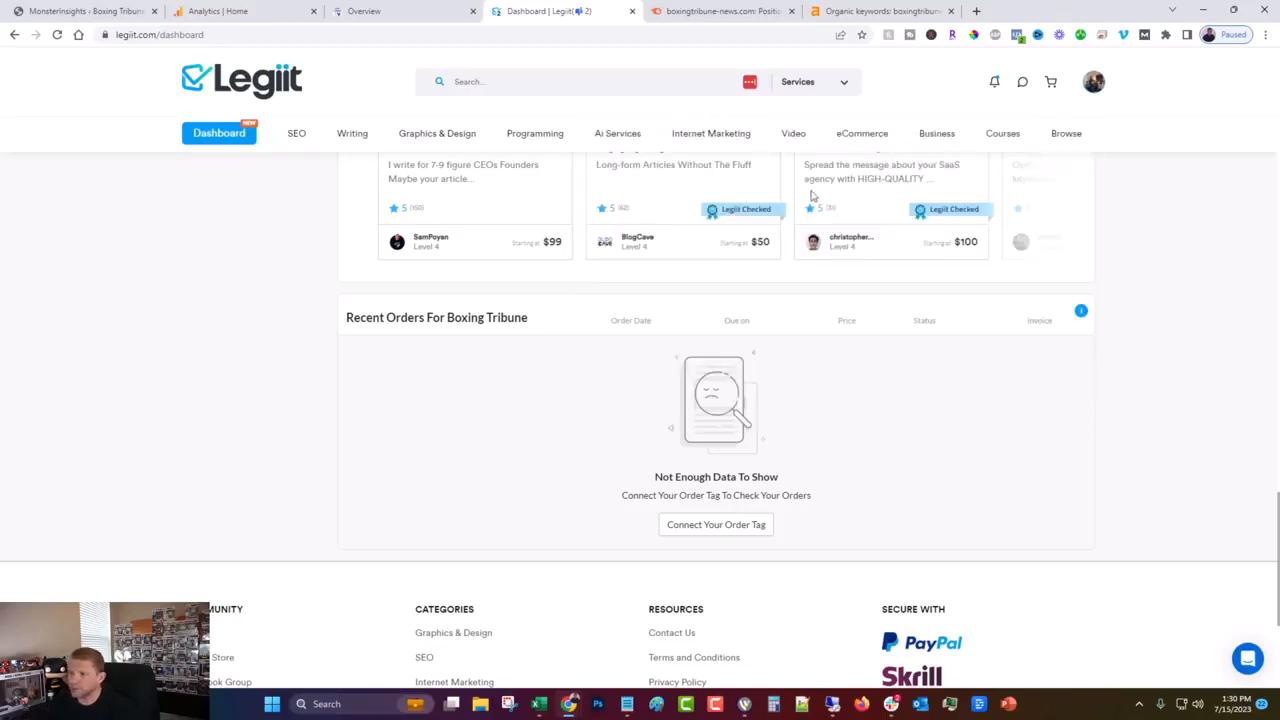
Open the account's purchases list and look through the past orders for one to tag
mouse_move(1095, 80)
left_click(764, 177)
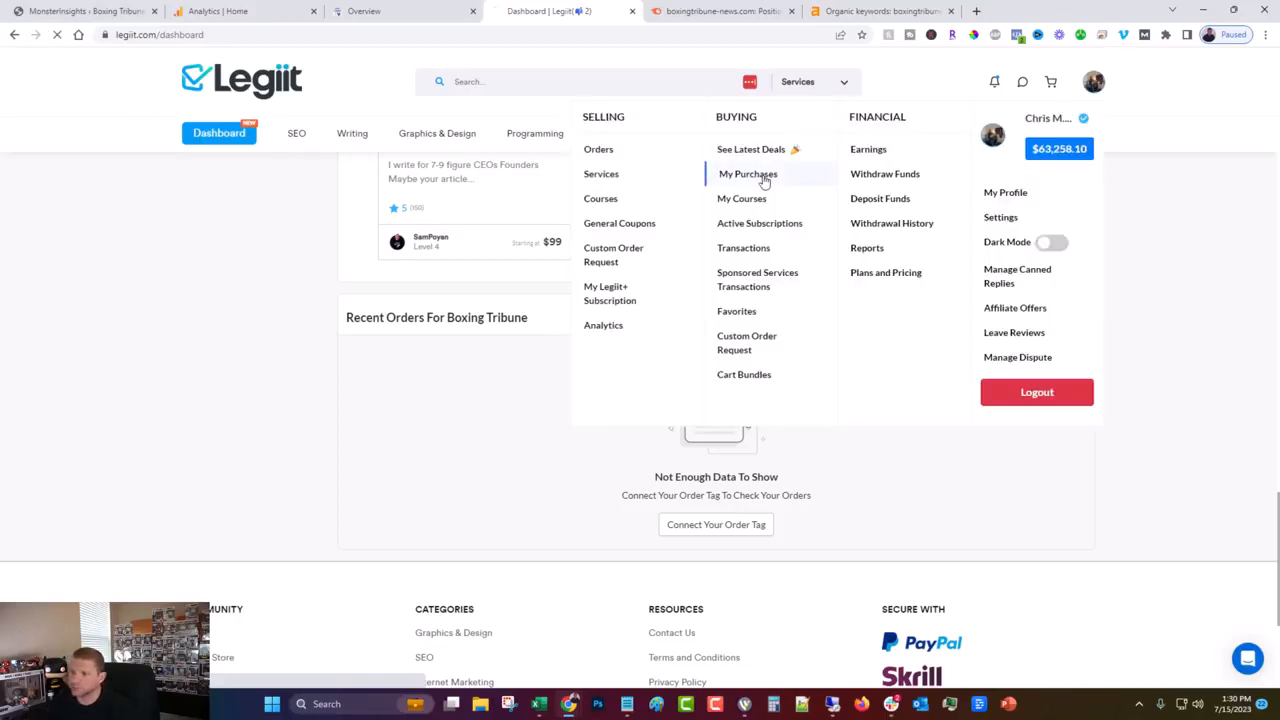
scroll(657, 406, "down", 2)
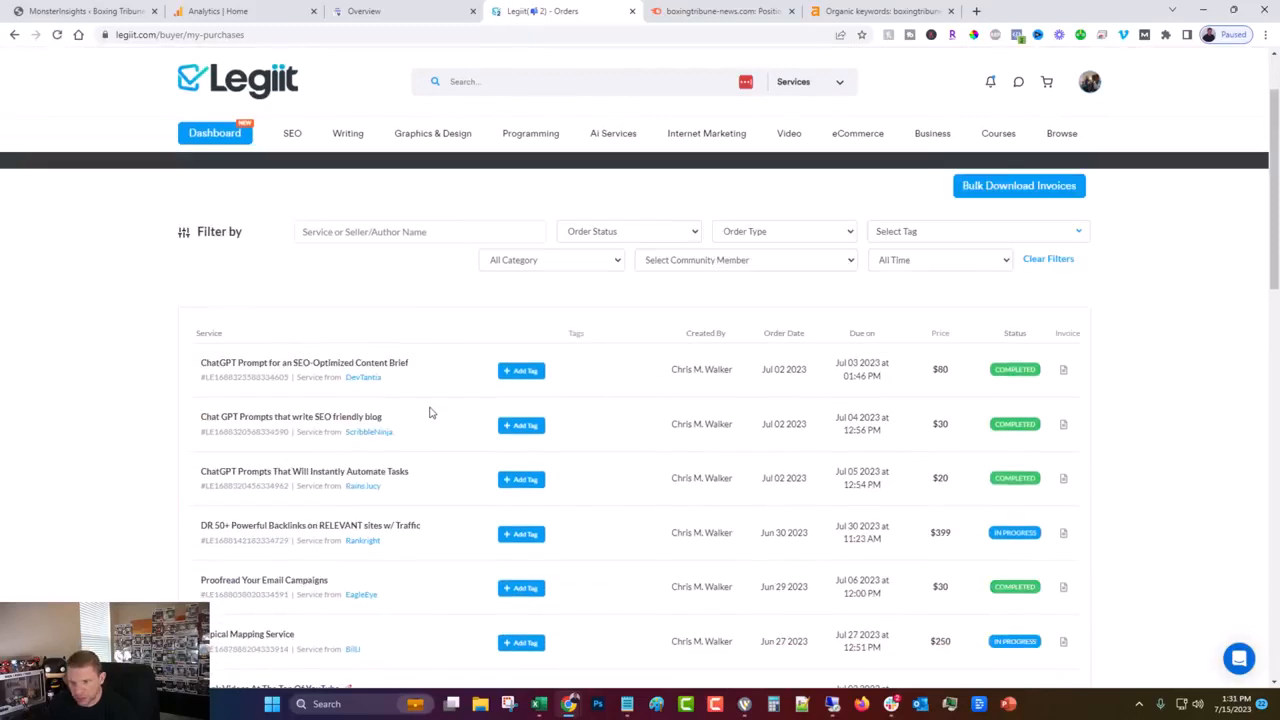
scroll(430, 412, "down", 3)
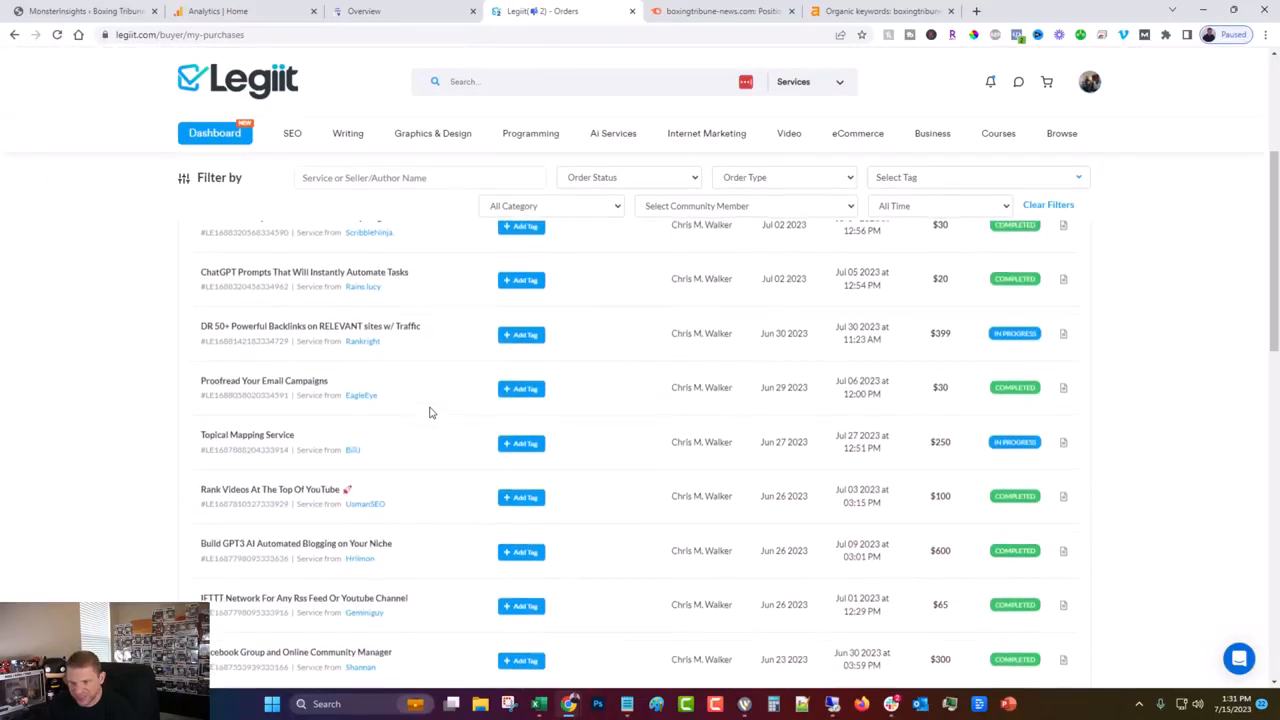
scroll(430, 412, "down", 2)
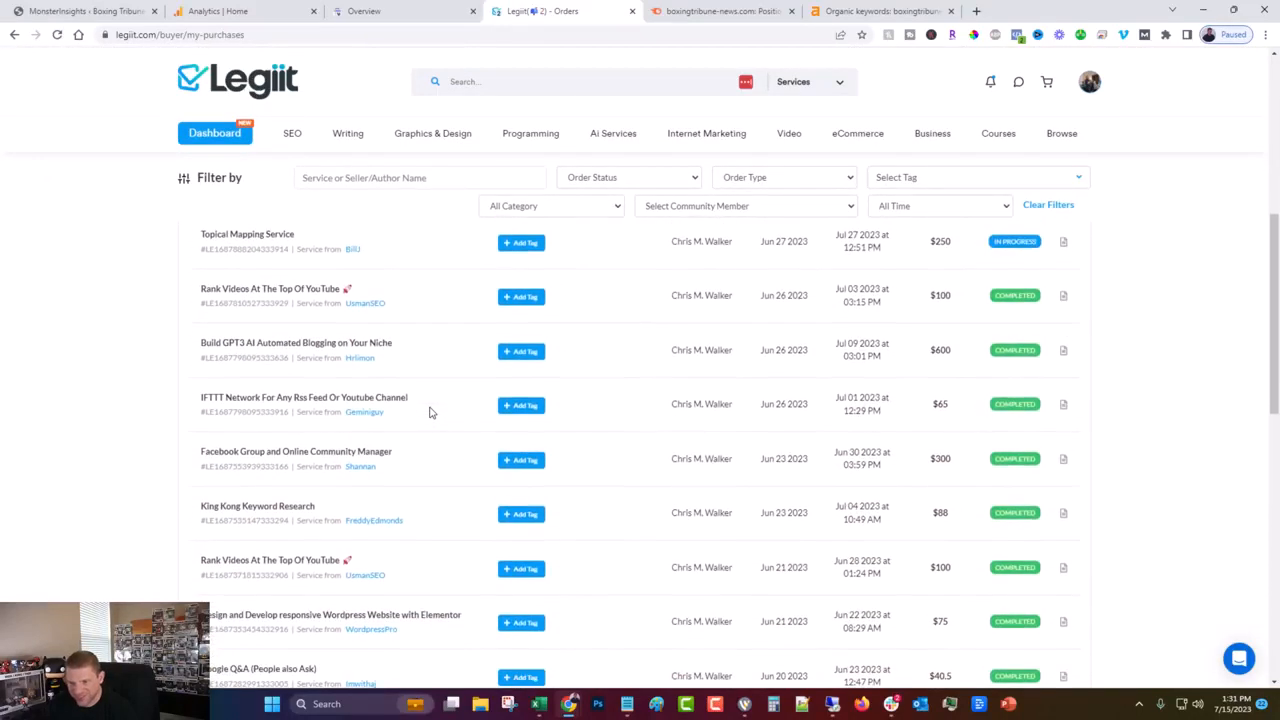
Add a "Boxing" tag to the "Build GPT3 AI Automated Blogging on Your Niche" order
left_click(522, 352)
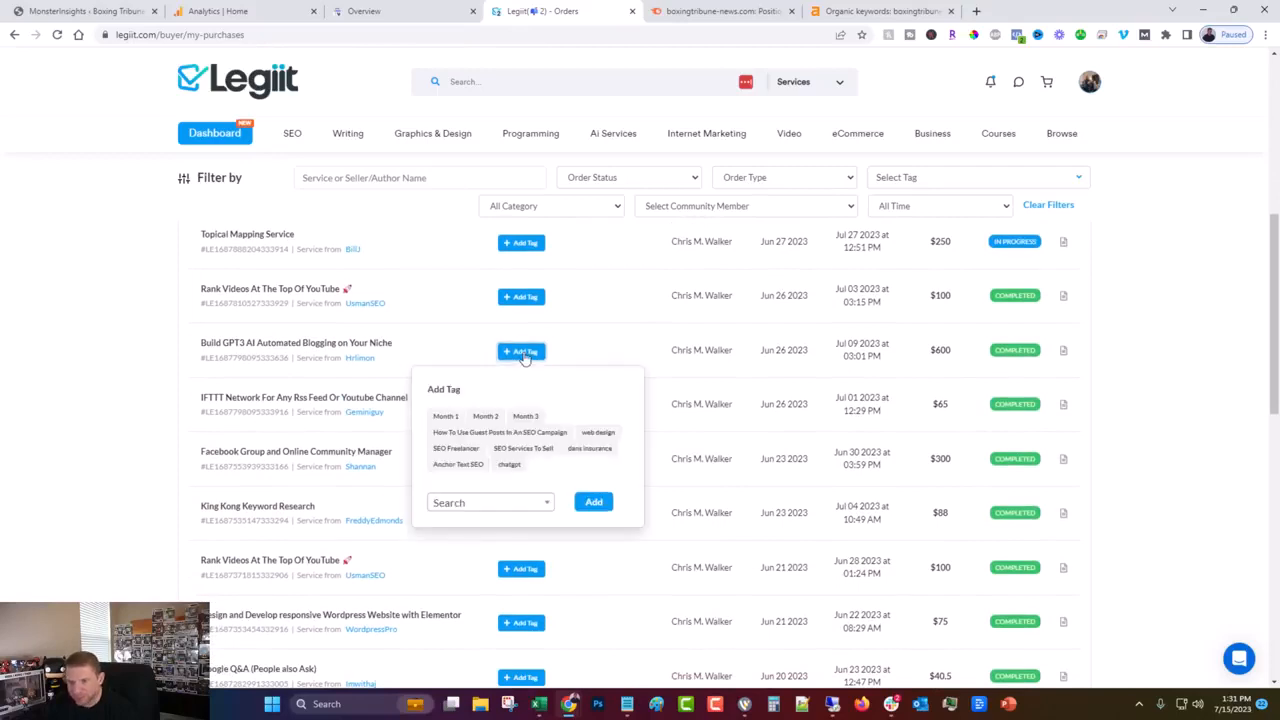
left_click(516, 505)
left_click(484, 525)
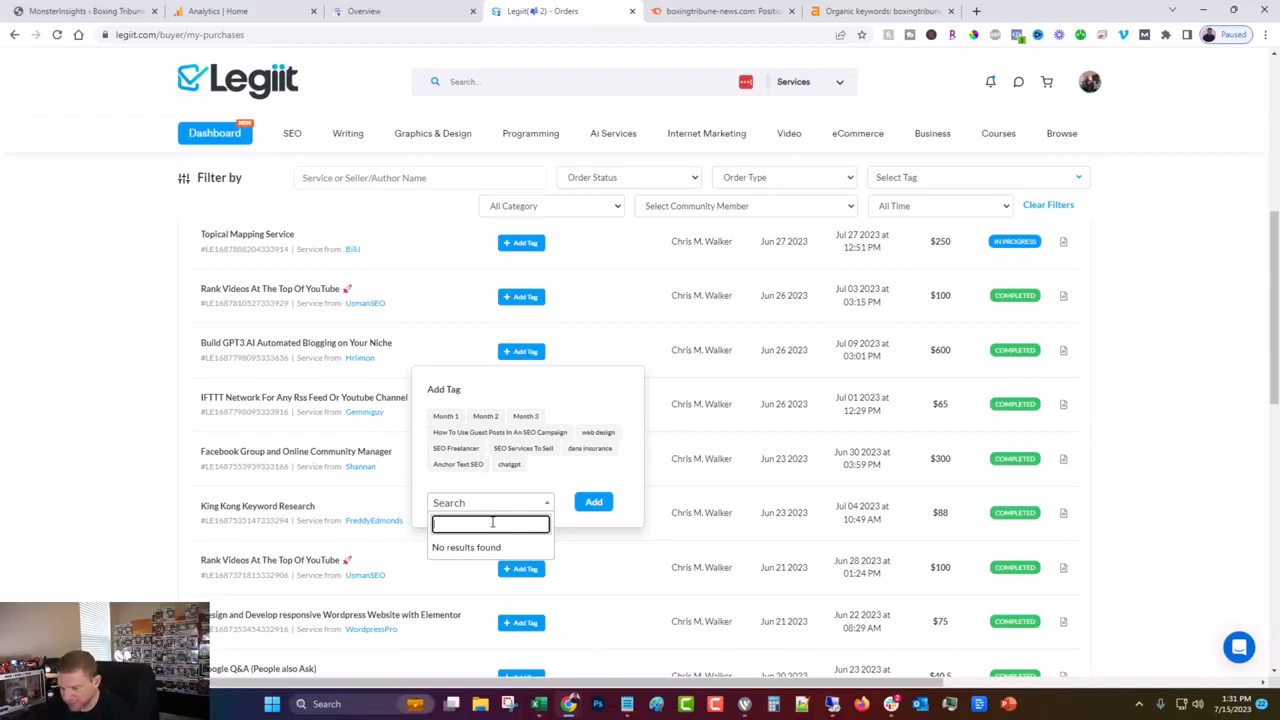
type("Boxin")
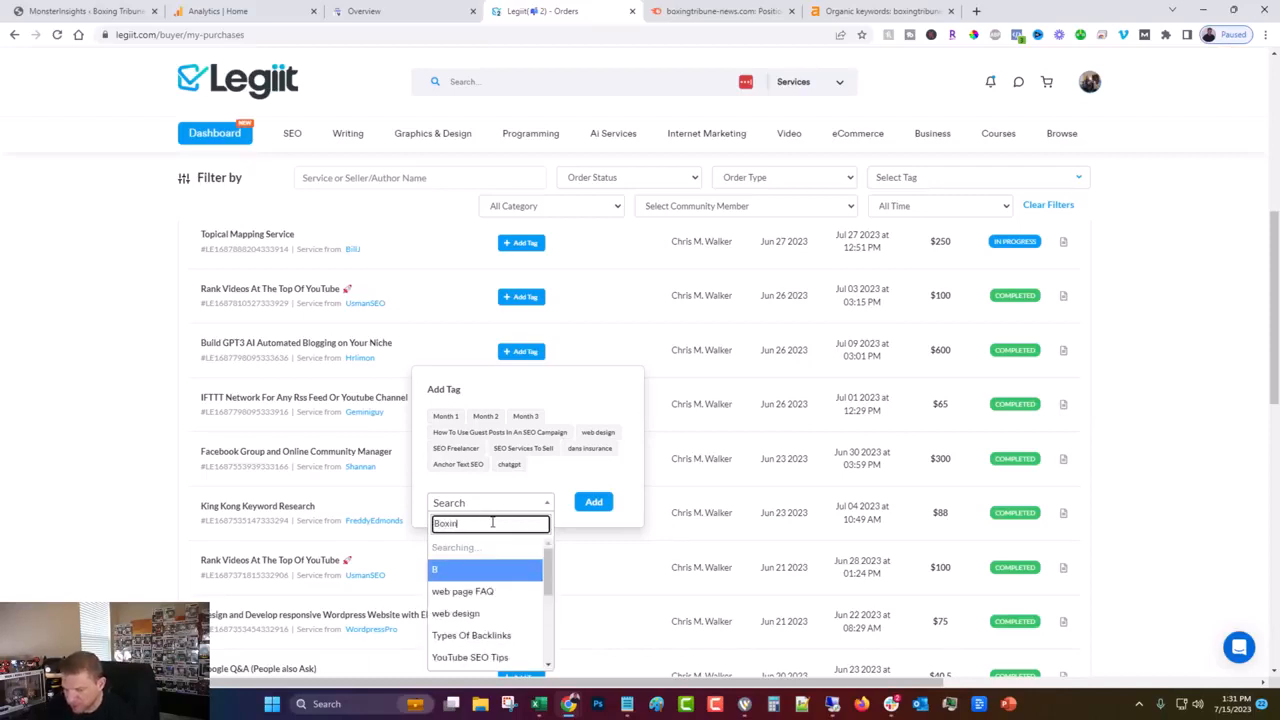
type("g")
left_click(470, 552)
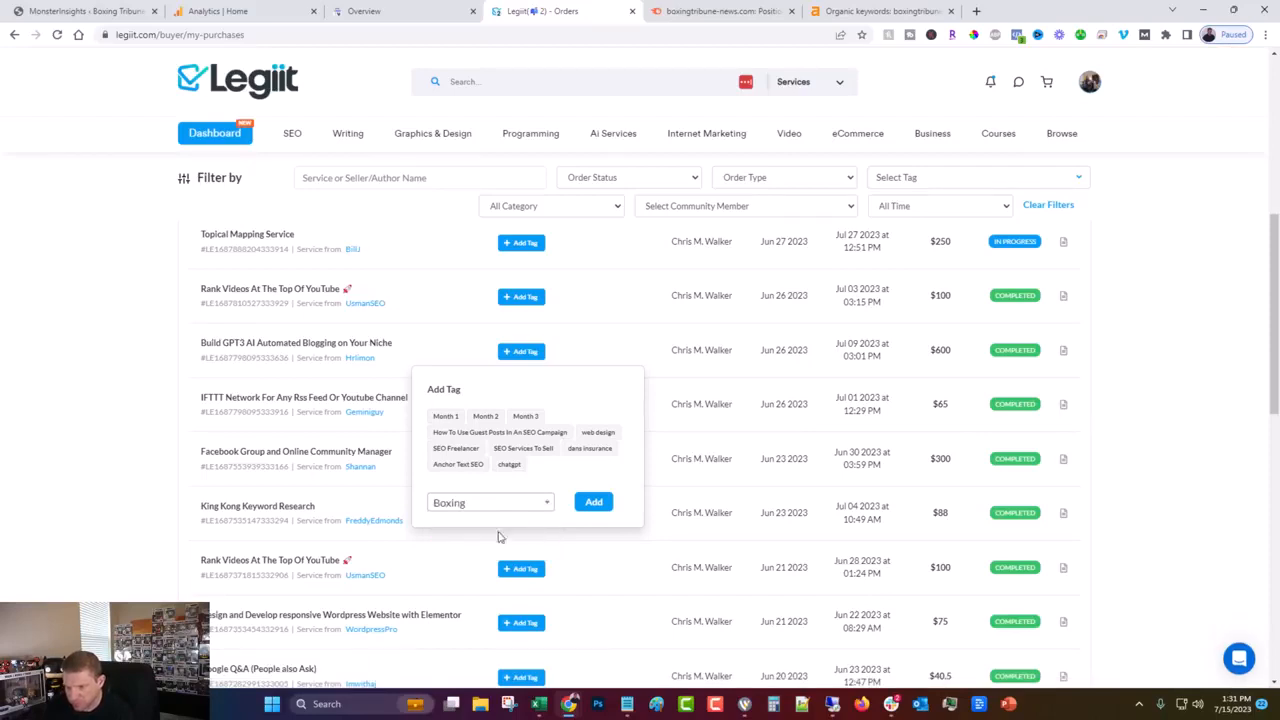
left_click(590, 503)
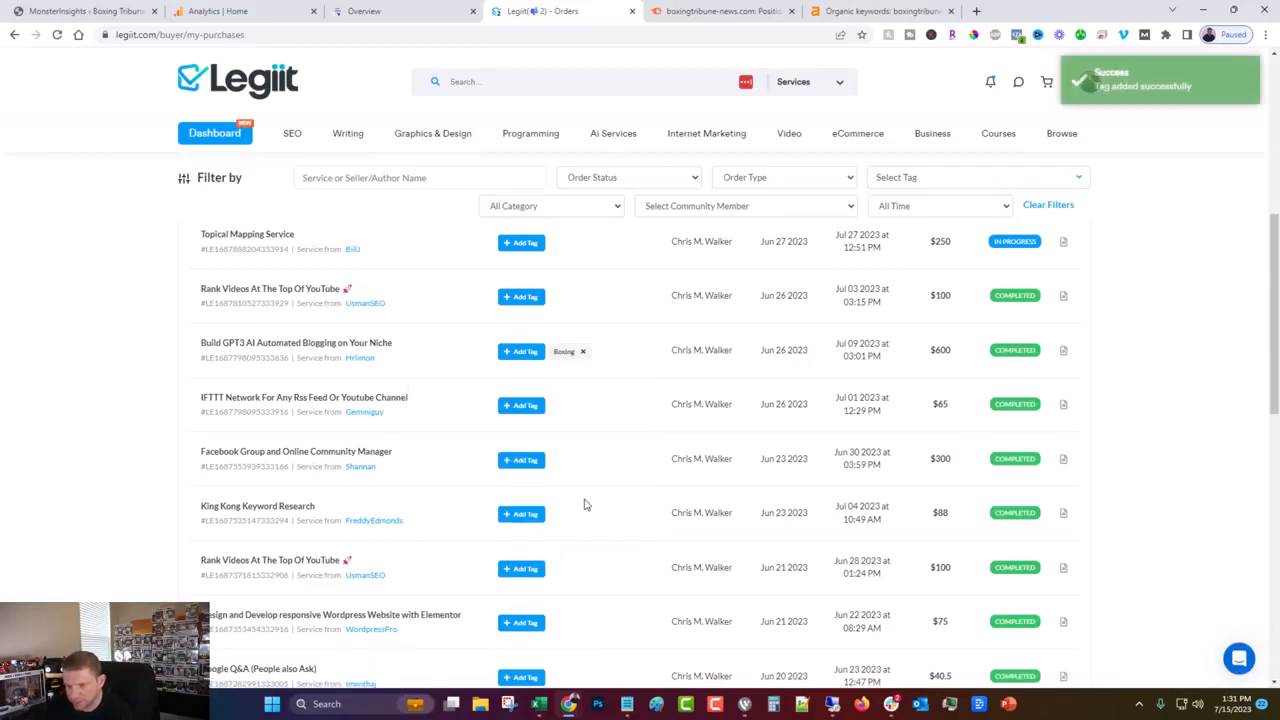
Add the existing "Boxing" tag to the "IFTTT Network For Any Rss Feed Or Youtube Channel" order
left_click(517, 408)
left_click(500, 557)
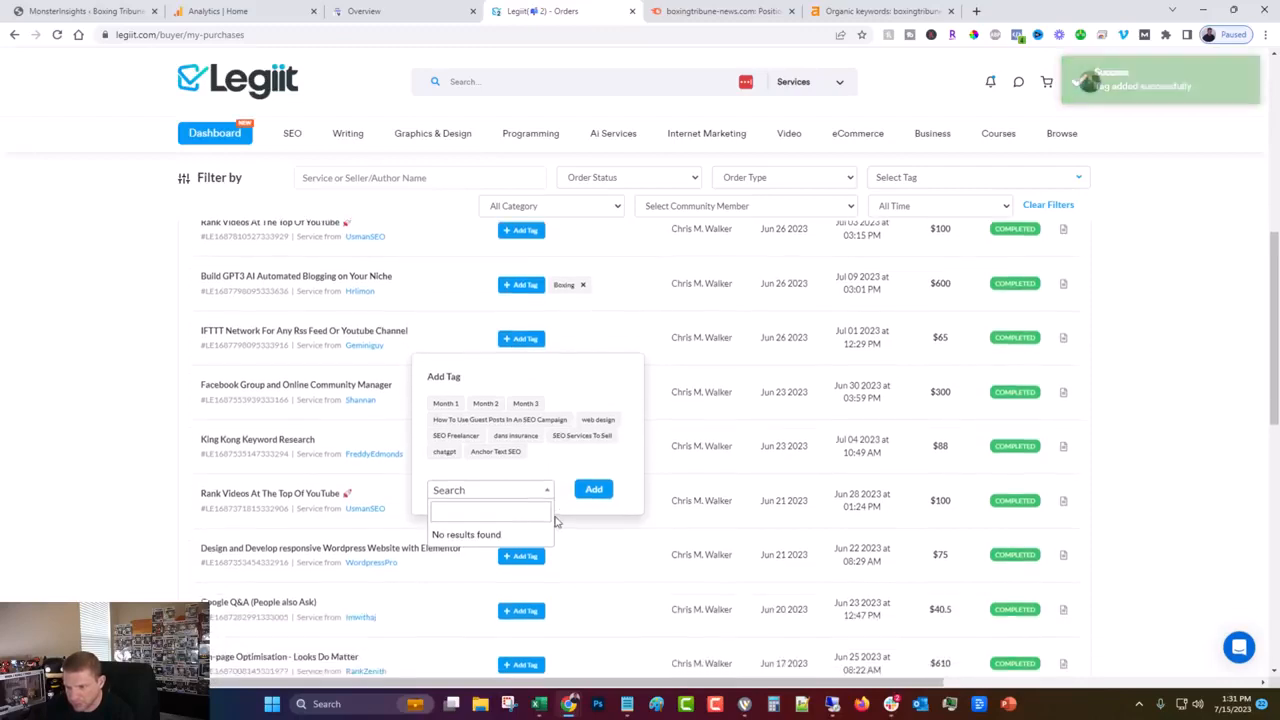
left_click(477, 577)
type("b")
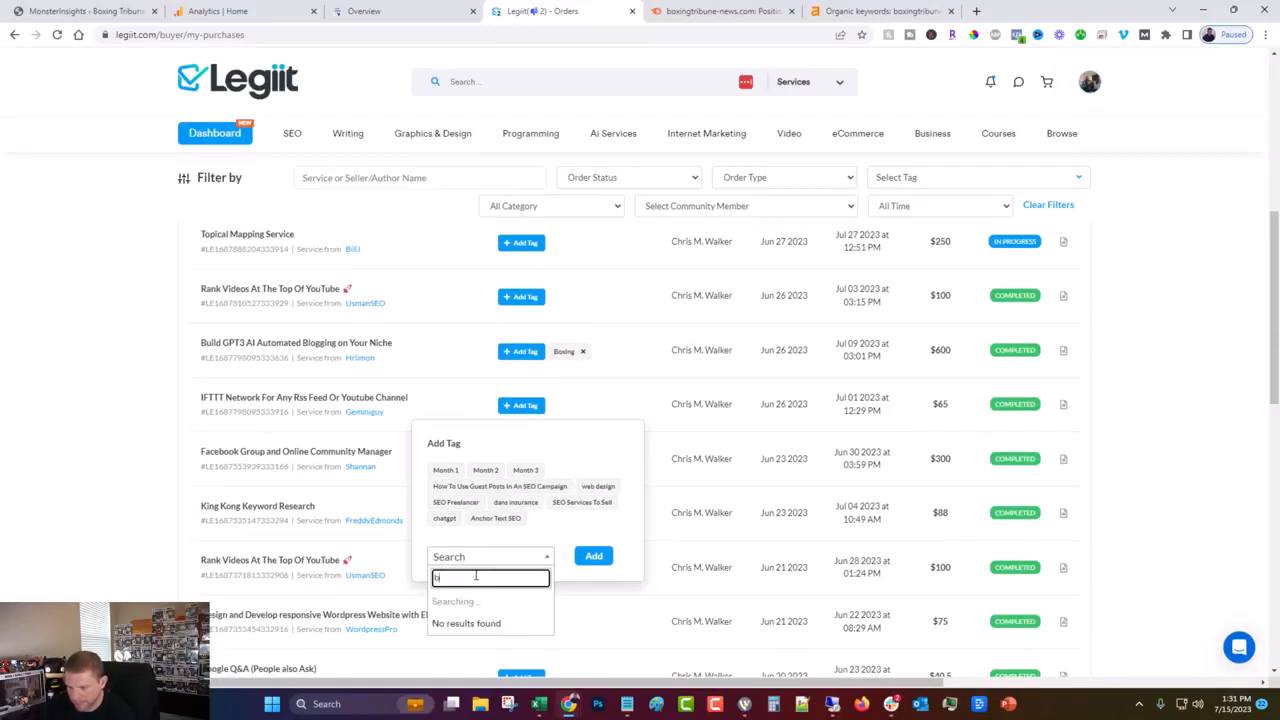
type("o")
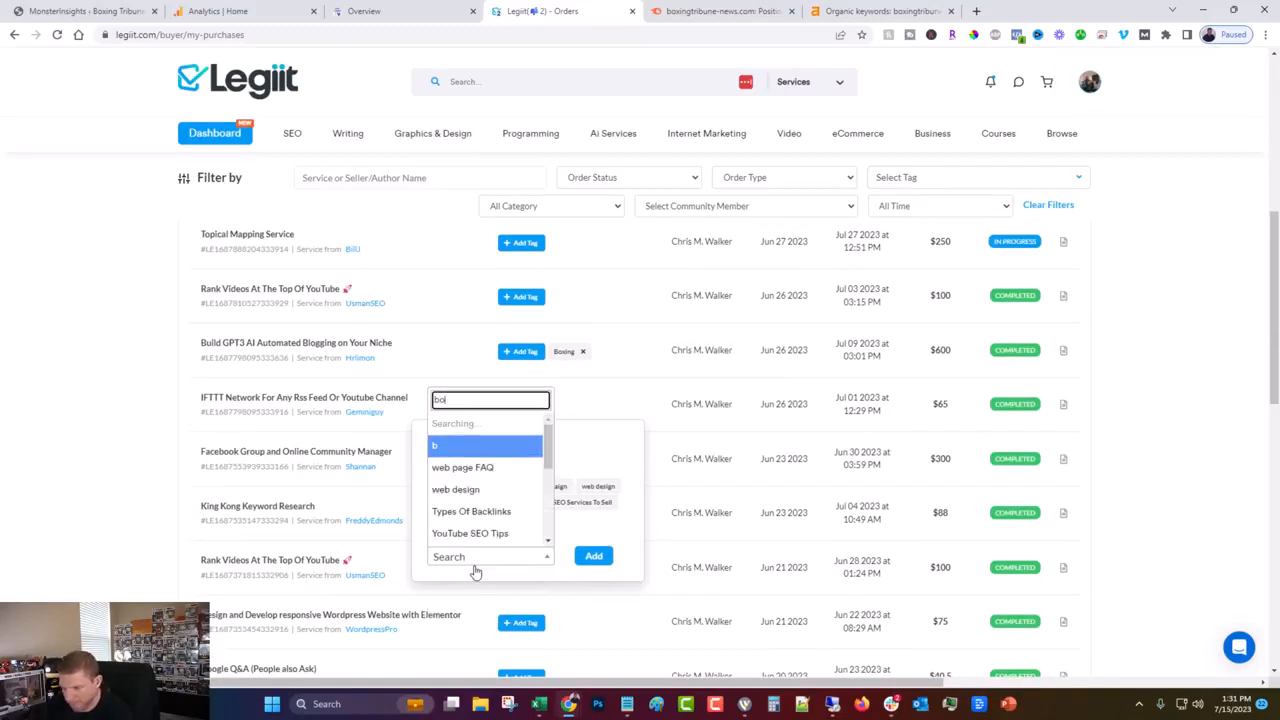
left_click(453, 537)
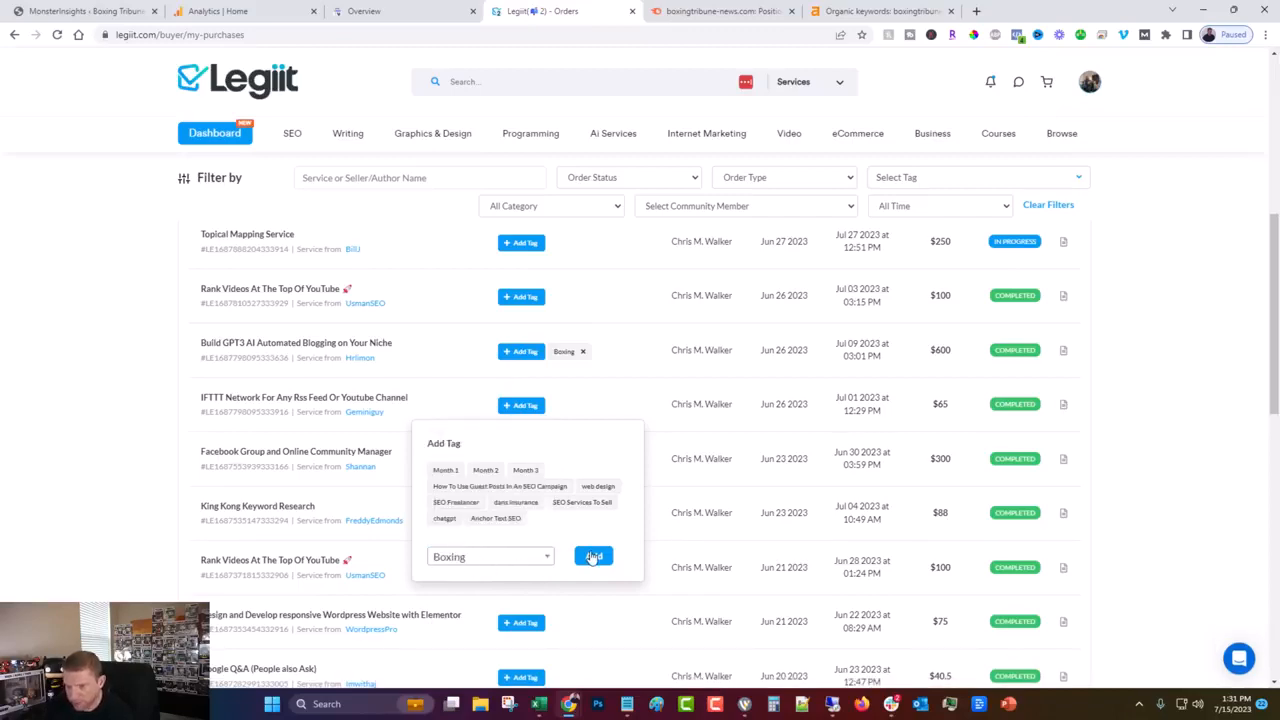
left_click(593, 557)
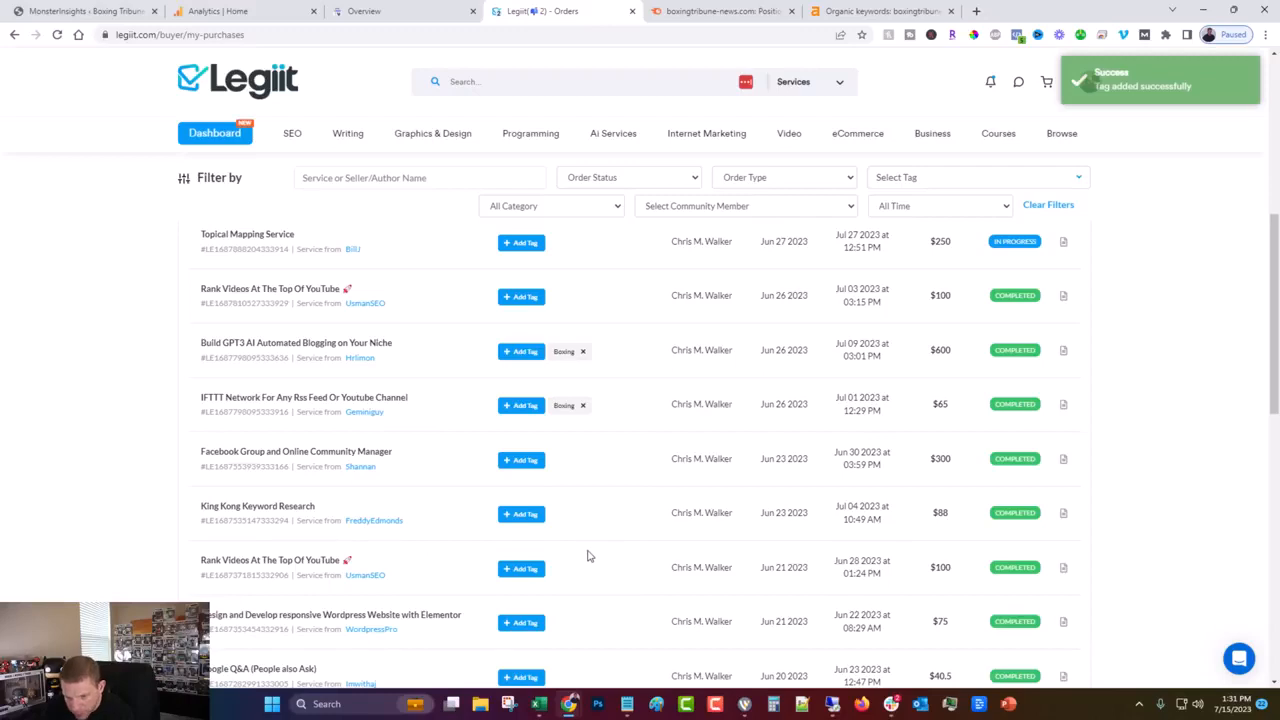
Add the "Boxing" tag to the "Design and Develop responsive Wordpress Website with Elementor" order
scroll(588, 556, "down", 1)
left_click(522, 560)
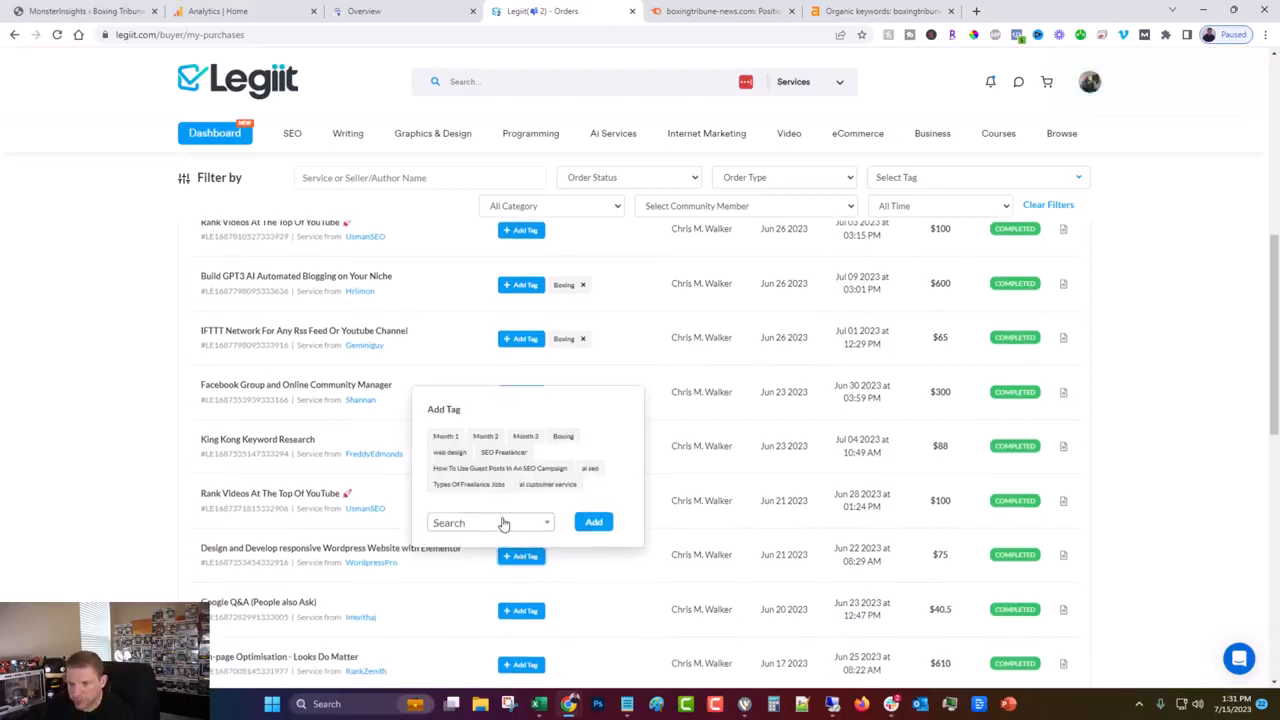
left_click(502, 523)
type("boxing")
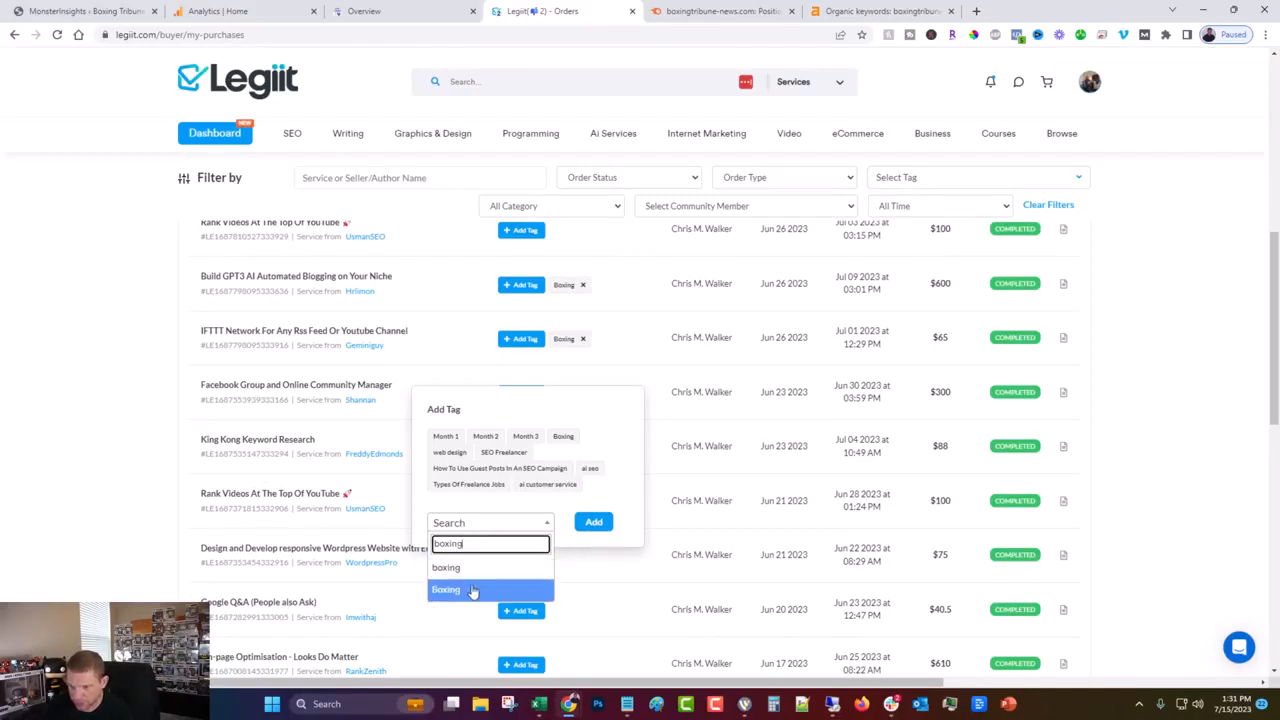
left_click(472, 591)
left_click(594, 522)
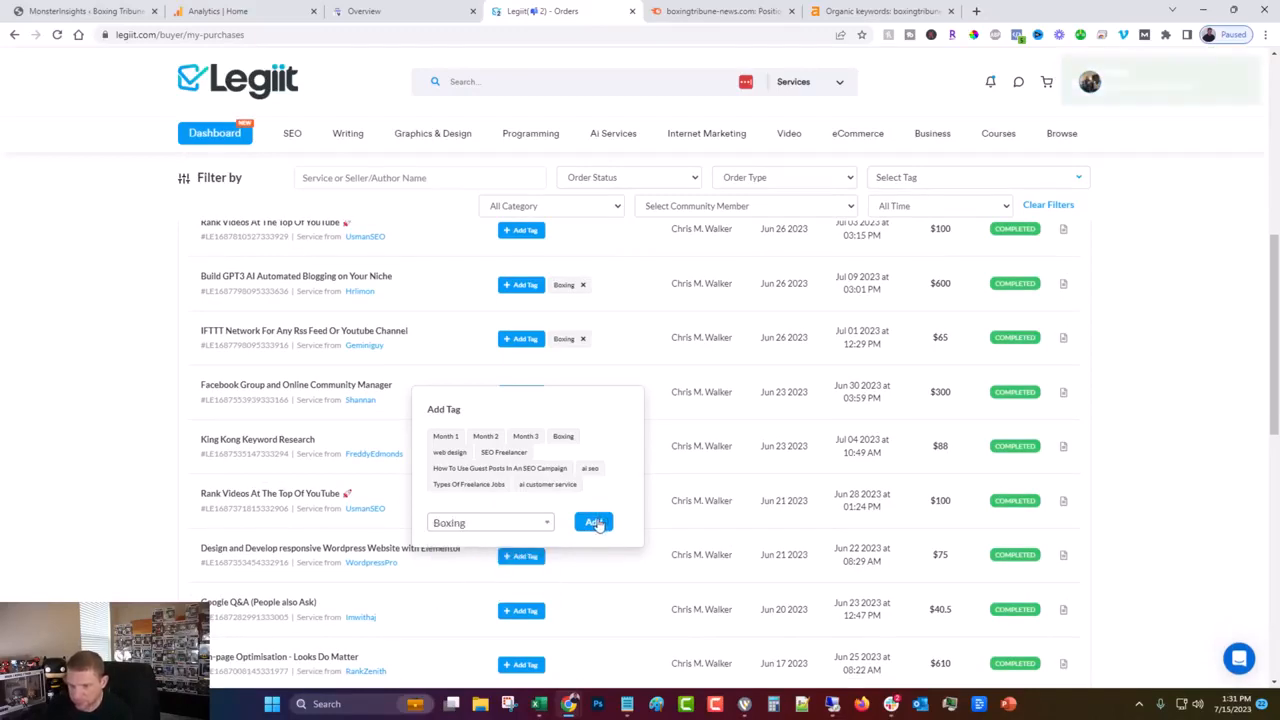
Return to the Boxing Tribune dashboard and open the order tag connection settings from the Recent Orders widget
scroll(603, 523, "down", 5)
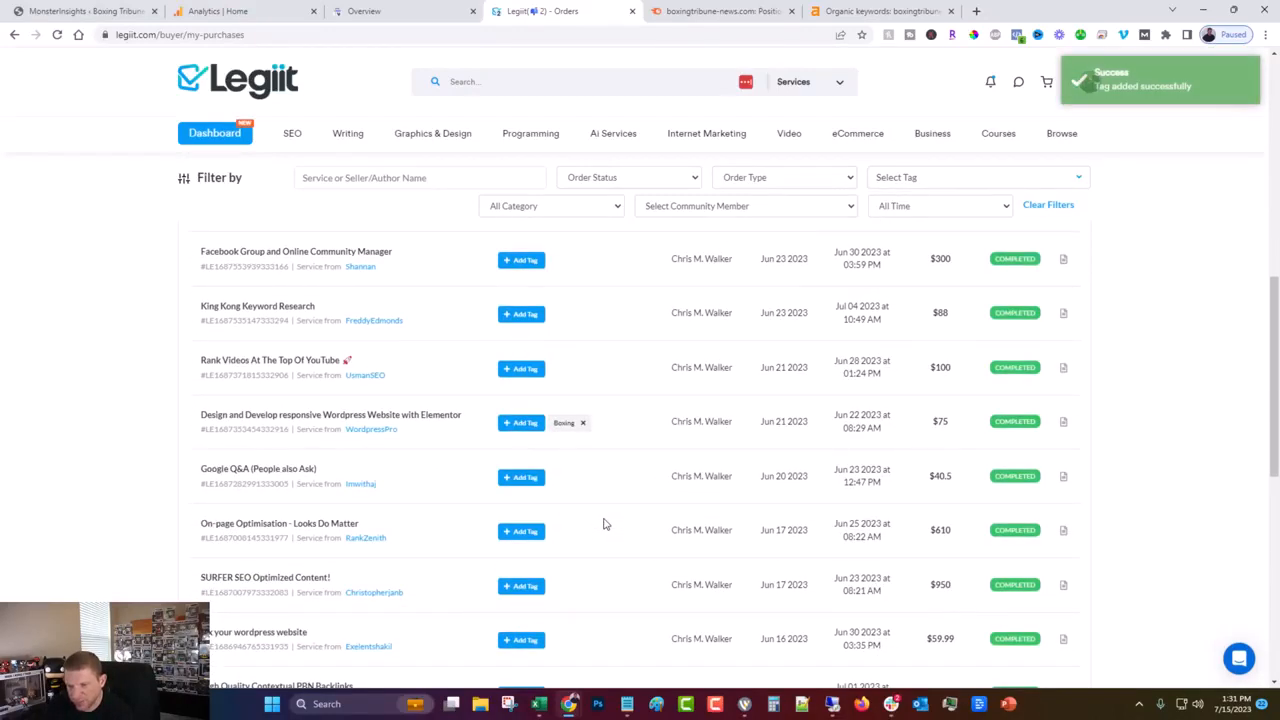
scroll(603, 523, "down", 3)
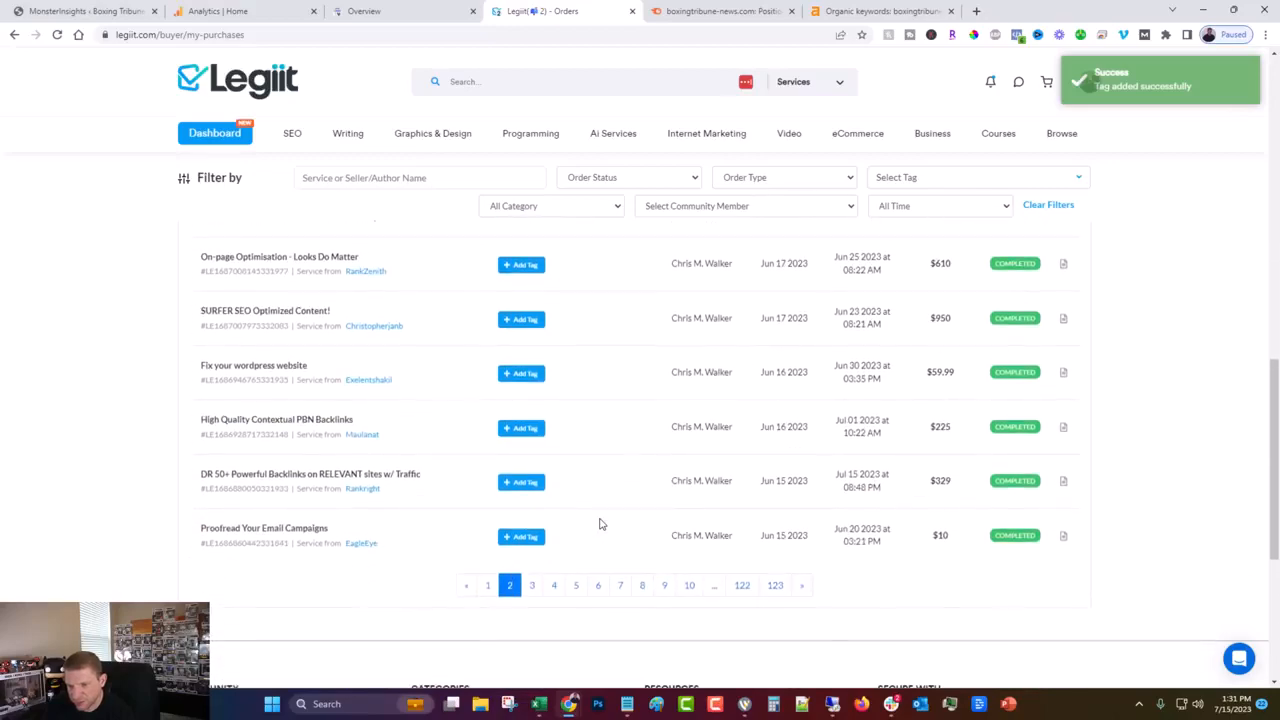
scroll(593, 525, "up", 15)
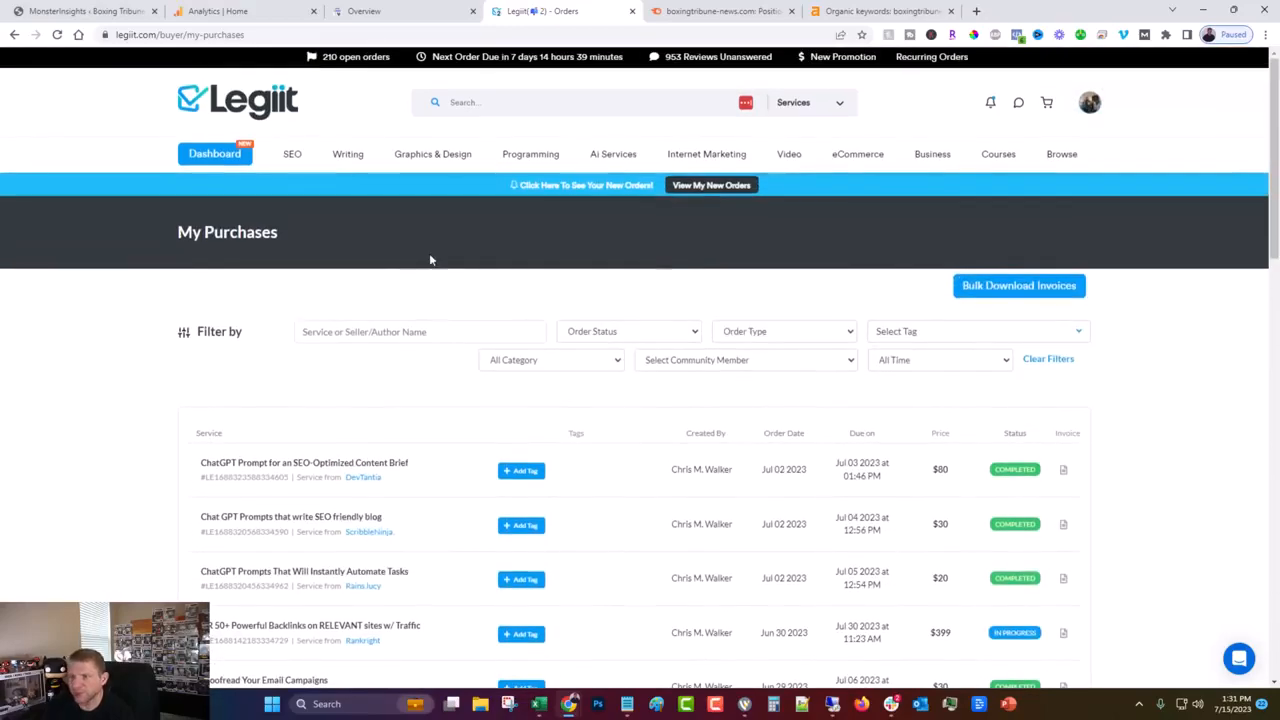
left_click(212, 160)
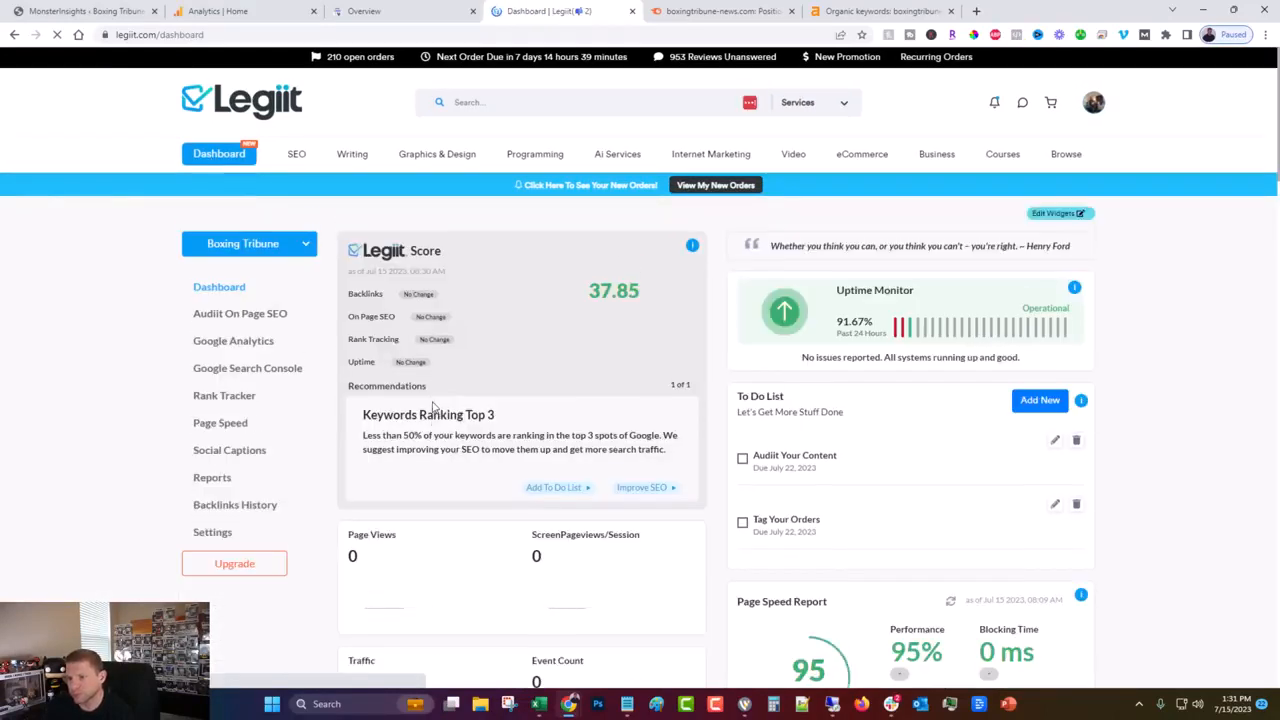
scroll(688, 425, "down", 3)
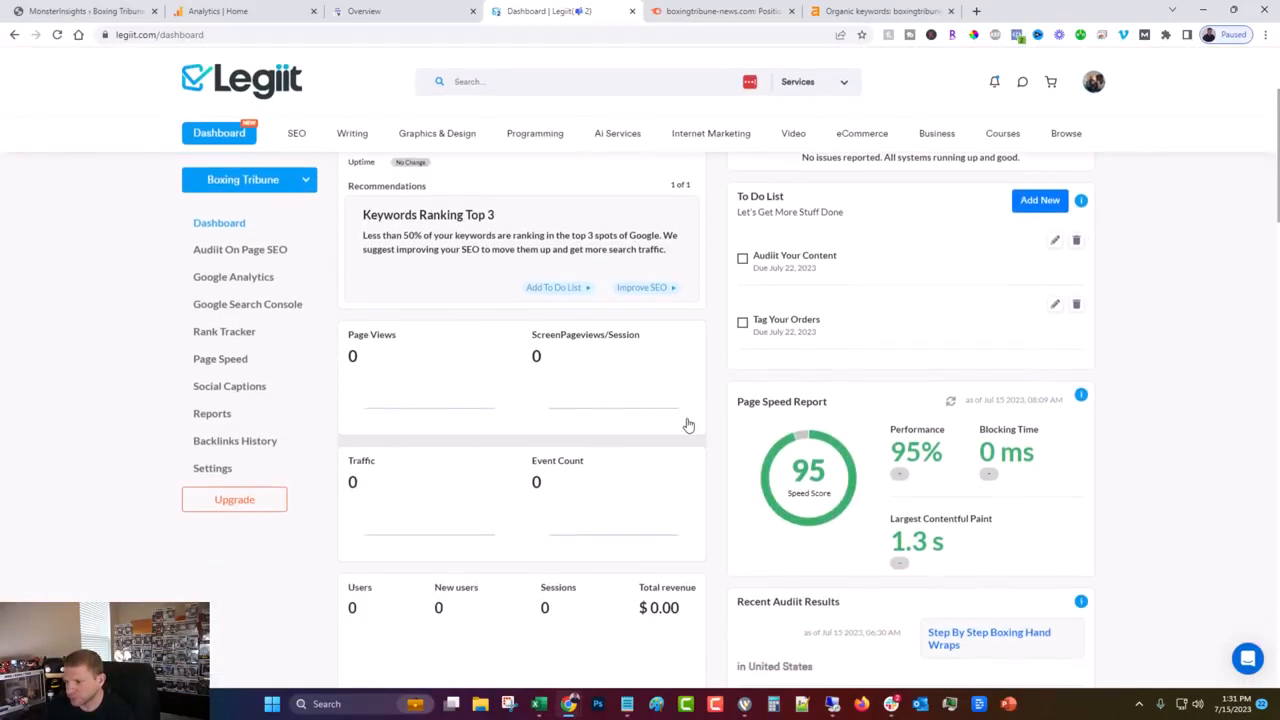
scroll(690, 424, "down", 10)
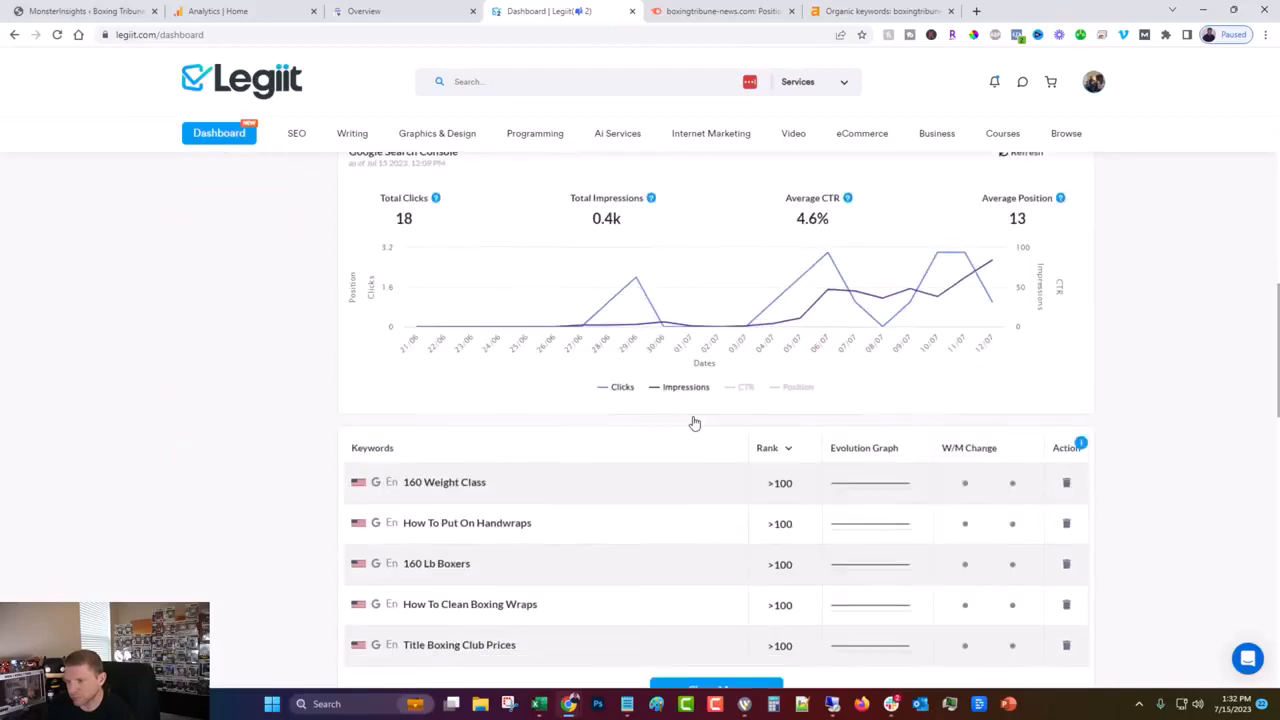
scroll(694, 423, "down", 4)
scroll(690, 424, "up", 3)
scroll(688, 424, "down", 6)
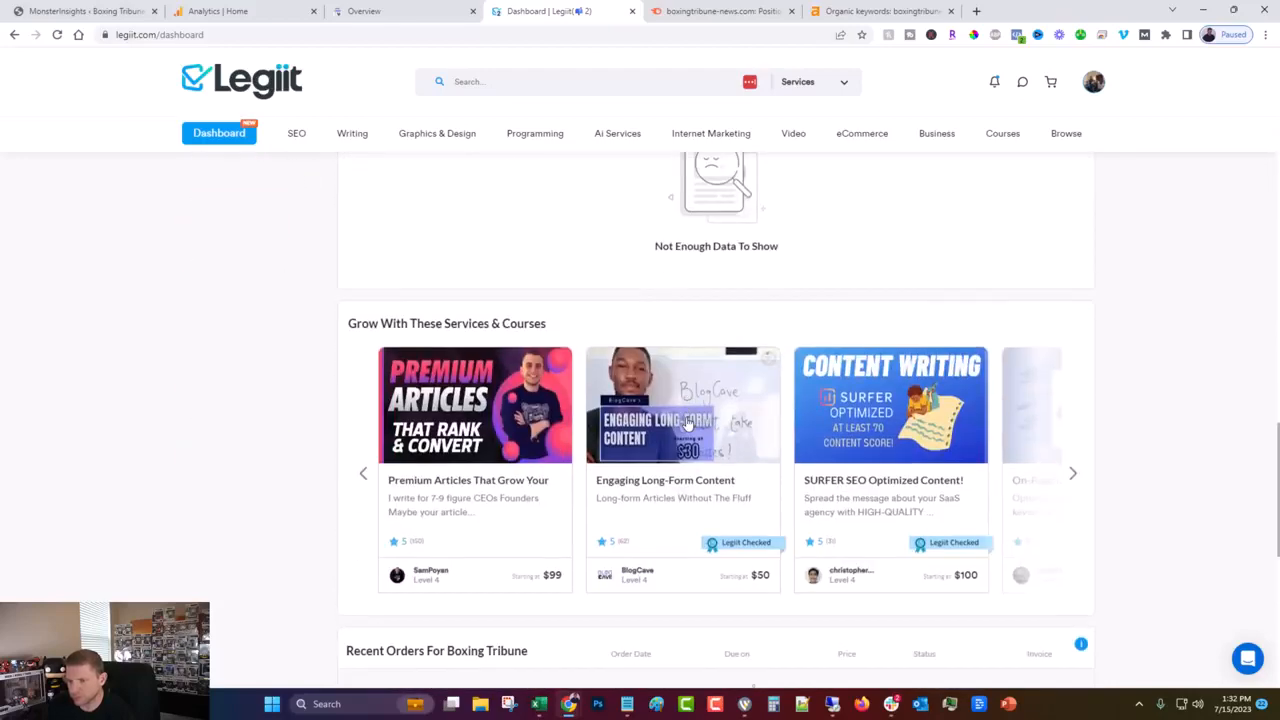
scroll(688, 425, "down", 1)
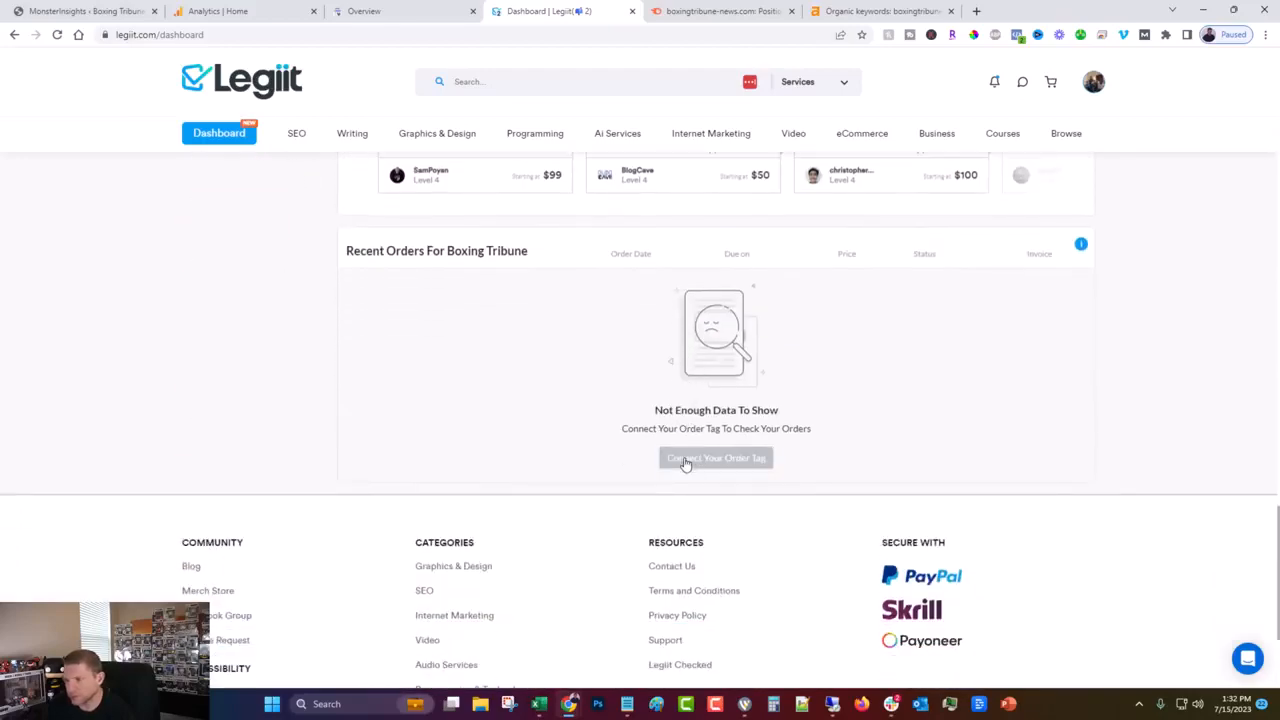
left_click(686, 460)
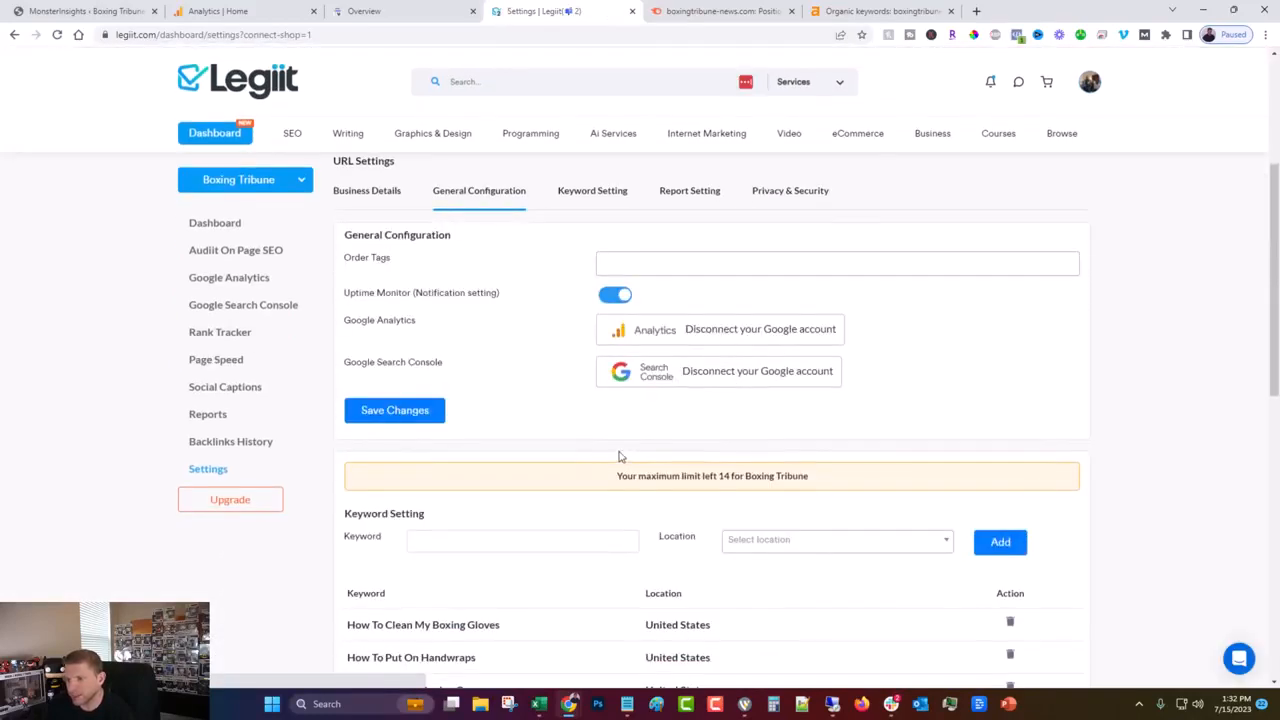
Set the campaign's order tag to "Boxing" in the general configuration and save the changes
scroll(568, 440, "down", 1)
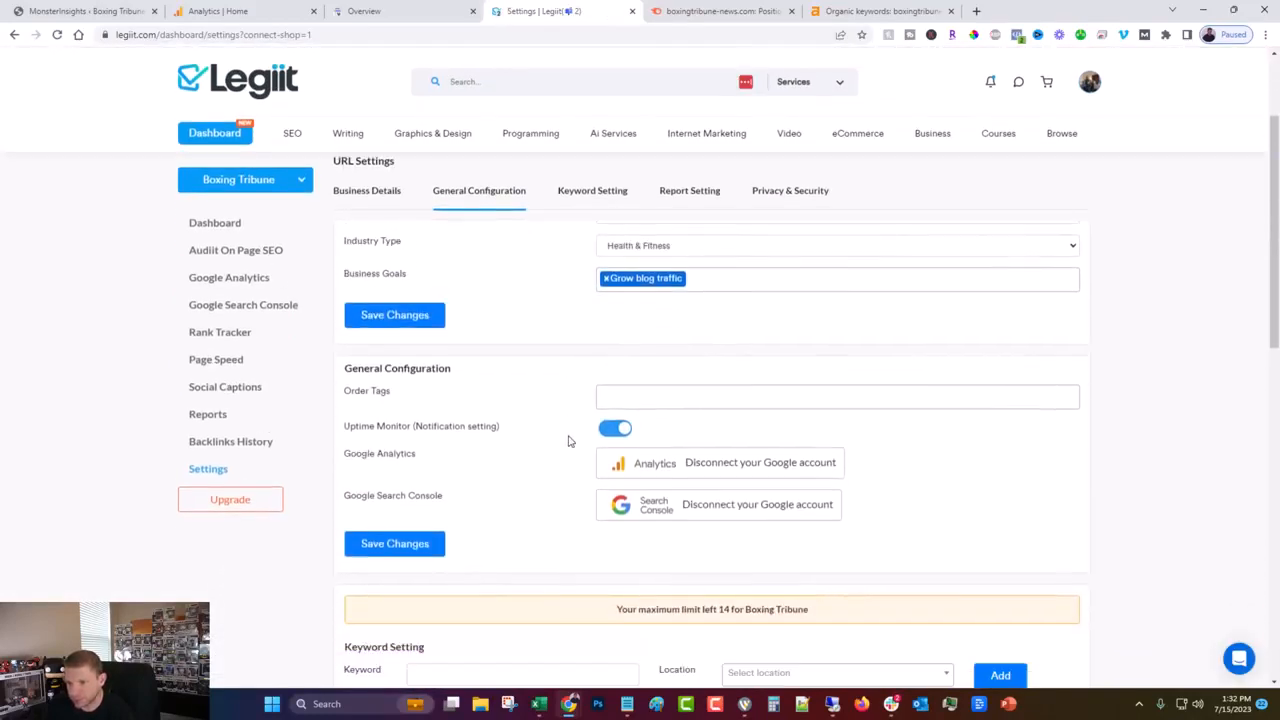
left_click(638, 396)
type("boxing")
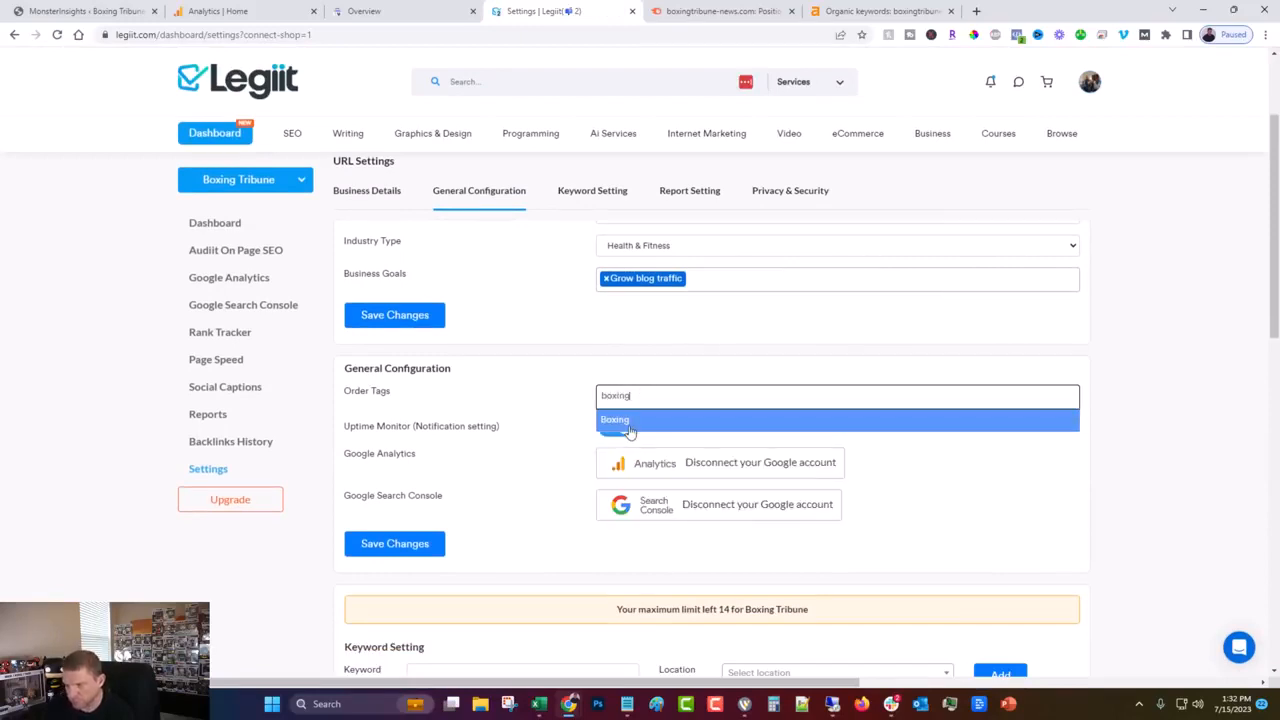
left_click(624, 422)
left_click(399, 546)
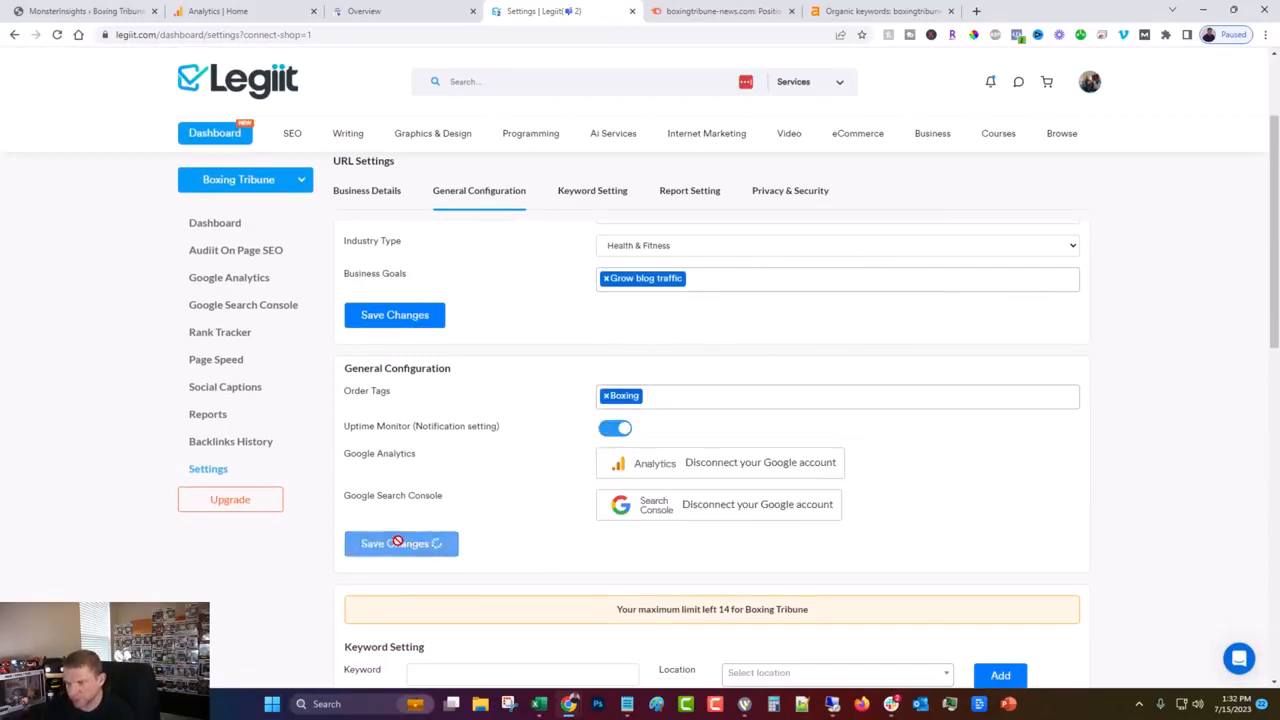
Go back to the dashboard and review the tagged orders and their prices in Recent Orders For Boxing Tribune
left_click(215, 226)
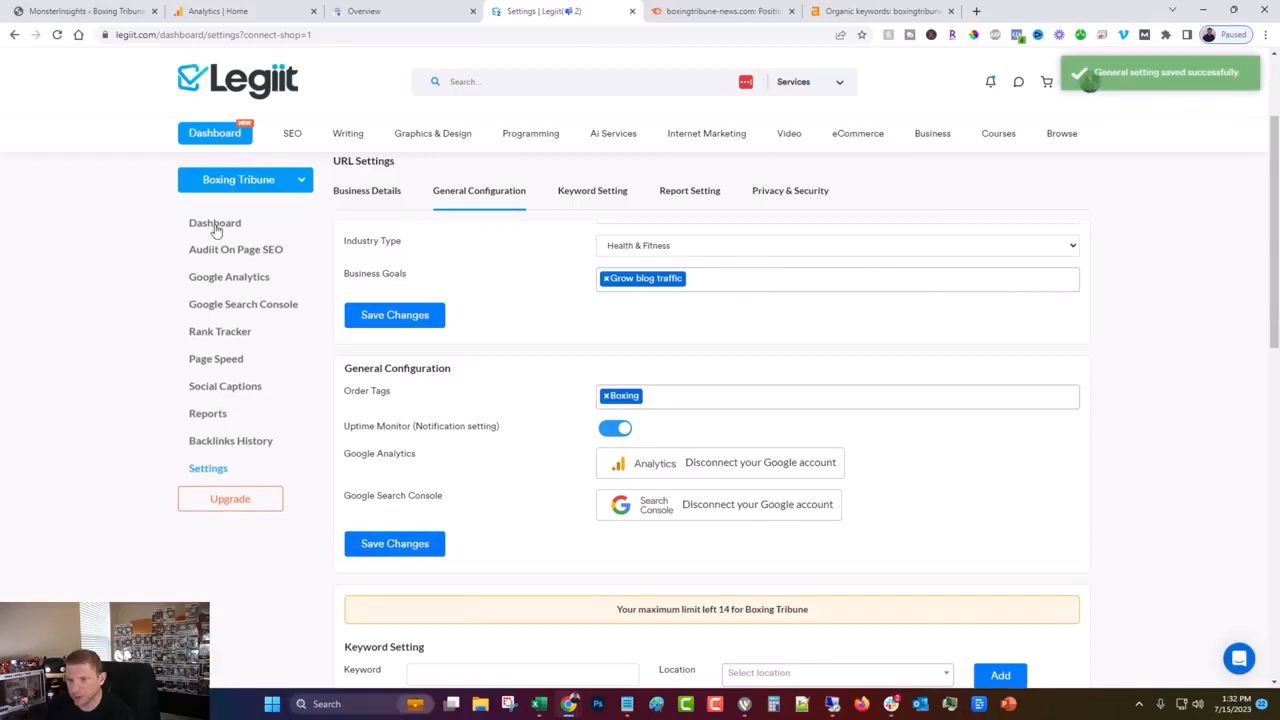
scroll(393, 467, "down", 10)
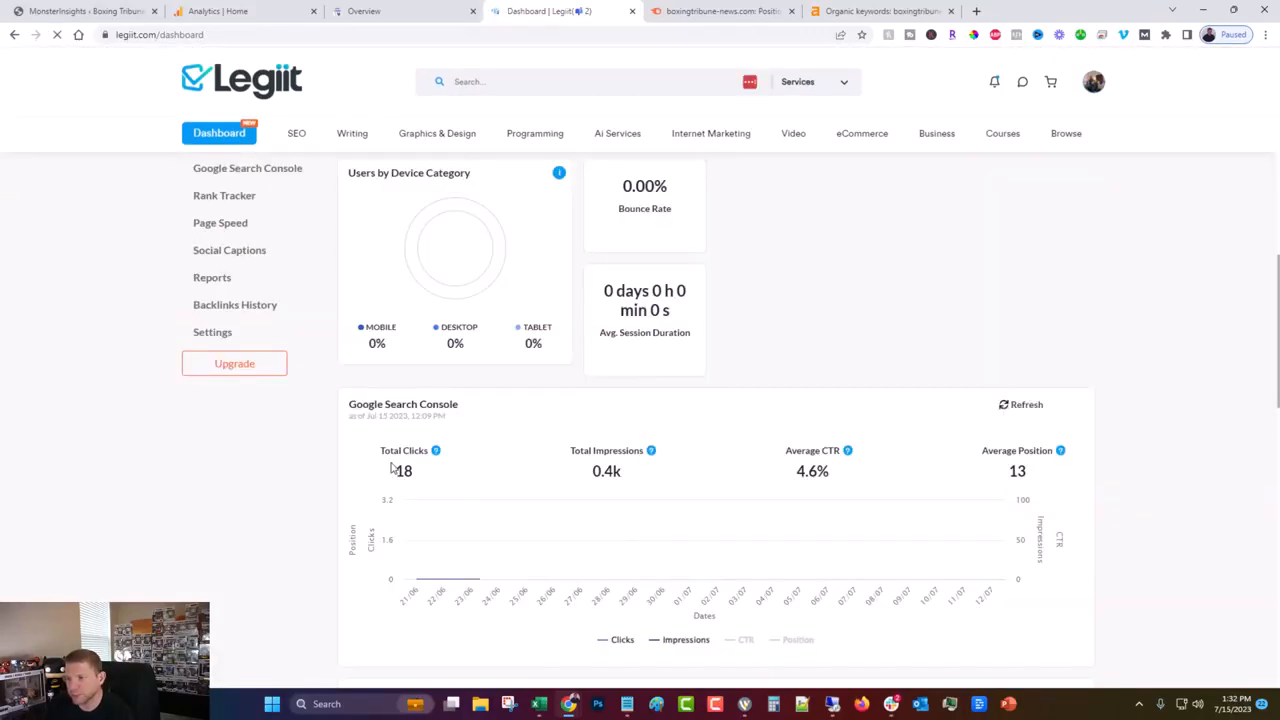
scroll(393, 467, "down", 5)
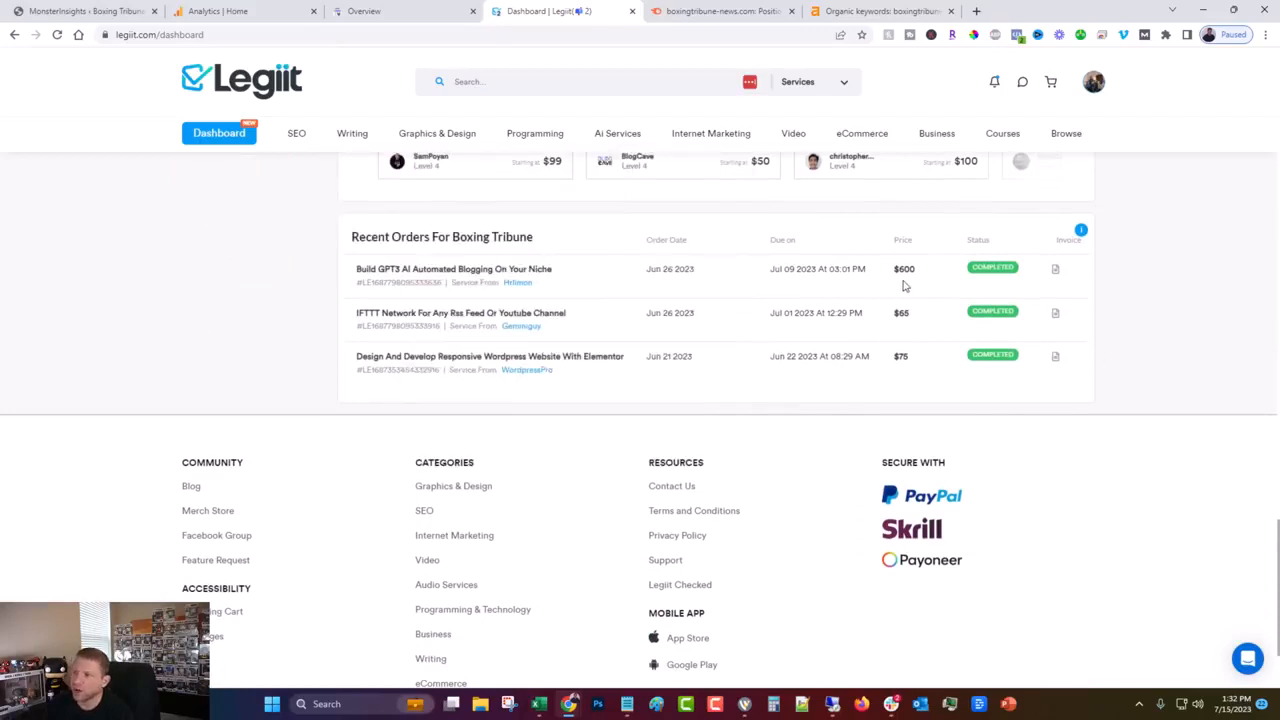
left_click_drag(891, 270, 942, 278)
left_click(923, 369)
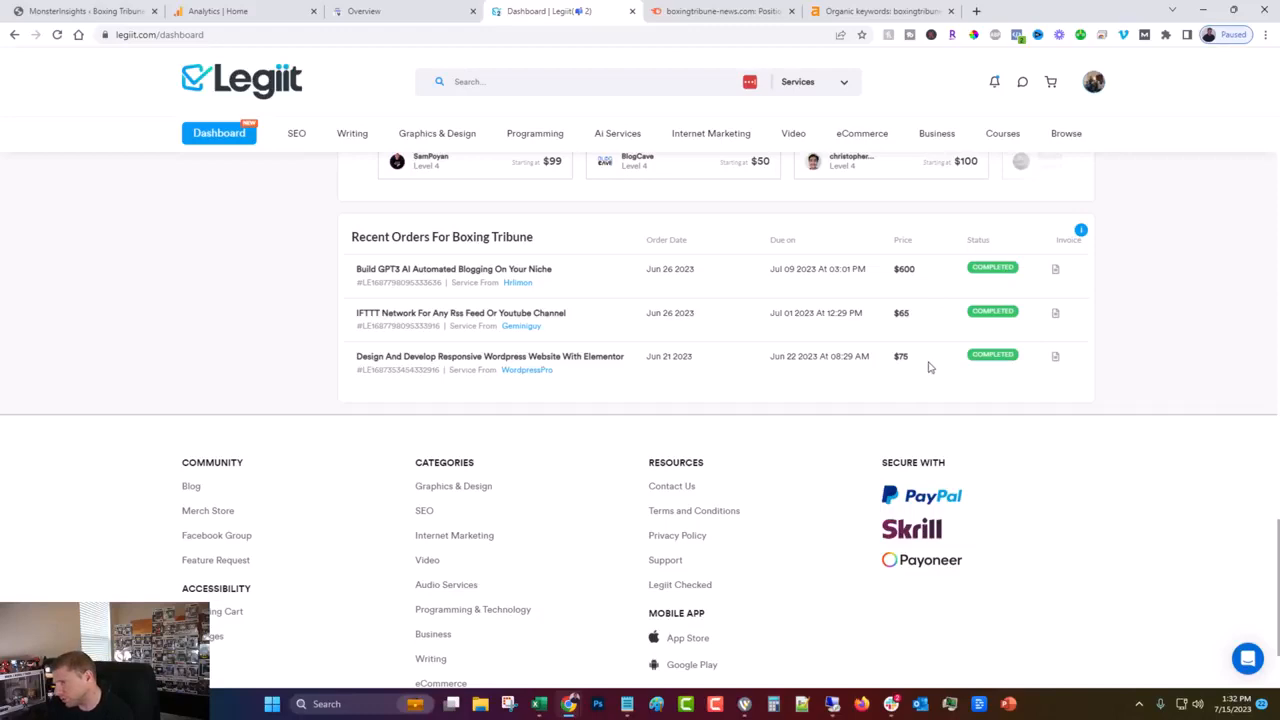
Browse forward and back through the suggested offers in the Grow With These Services & Courses widget
scroll(917, 357, "up", 2)
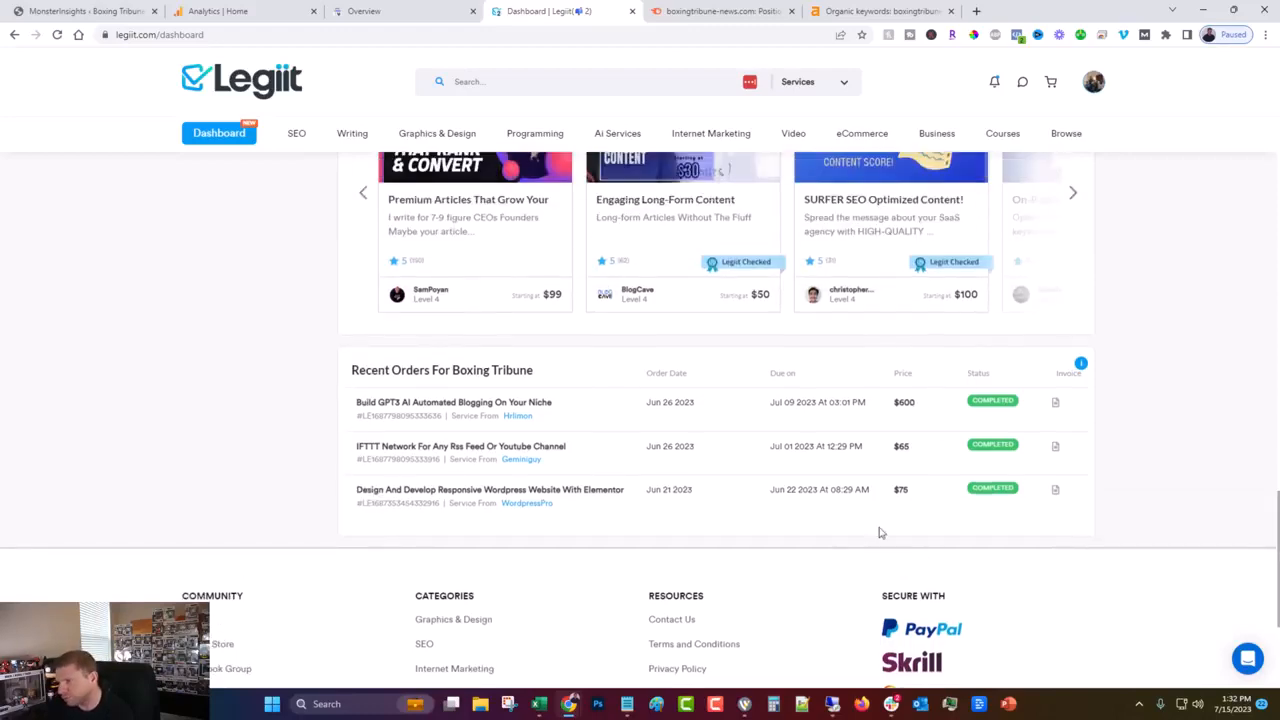
scroll(912, 535, "up", 1)
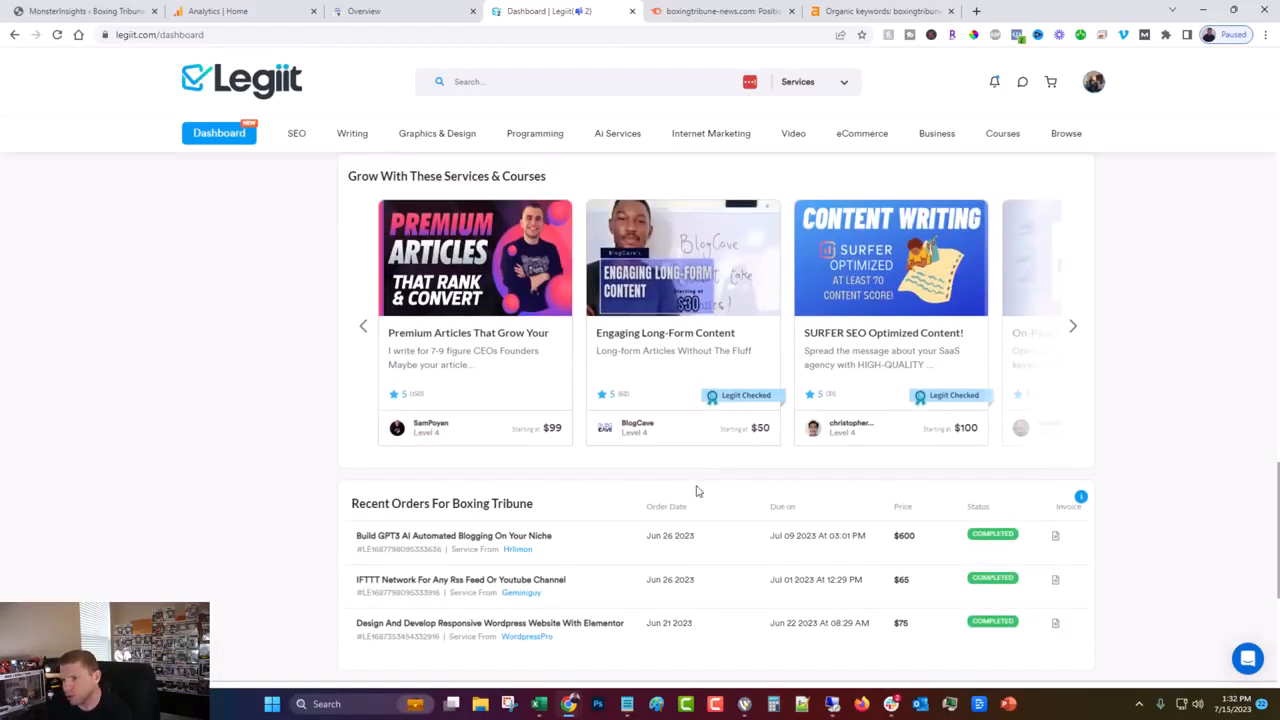
scroll(697, 491, "down", 1)
scroll(669, 484, "up", 3)
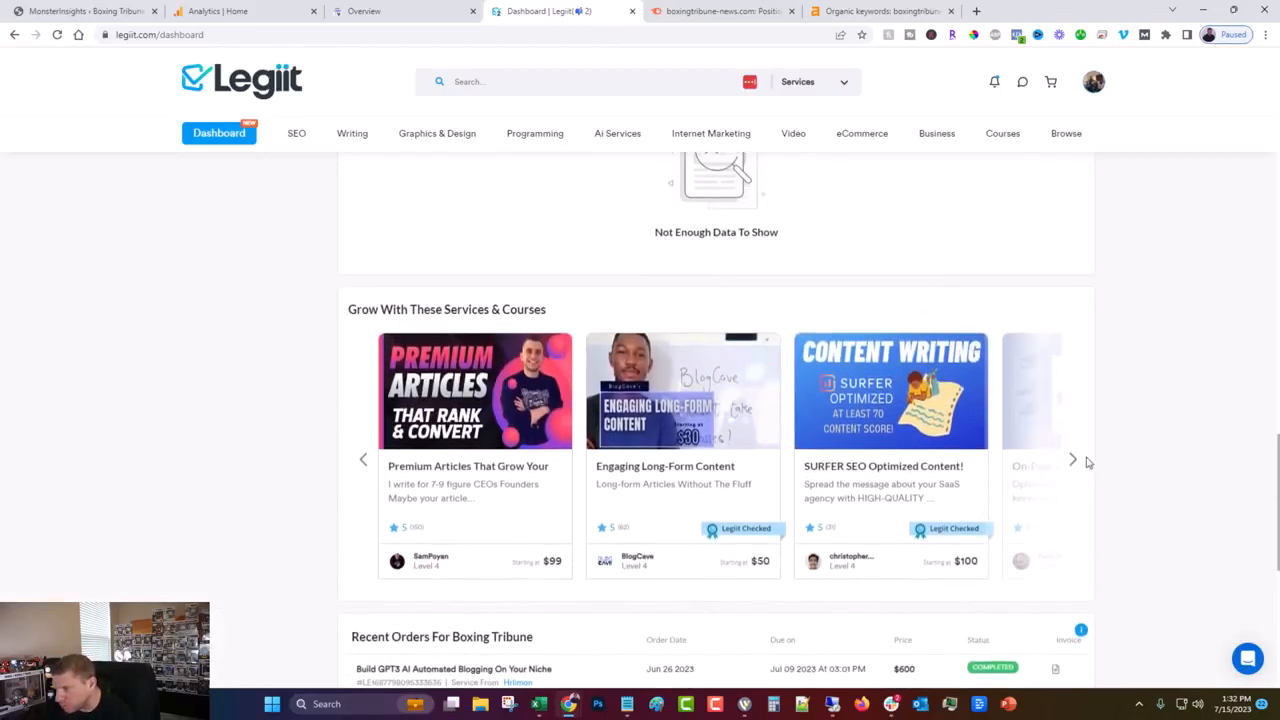
left_click(1073, 460)
left_click(1073, 461)
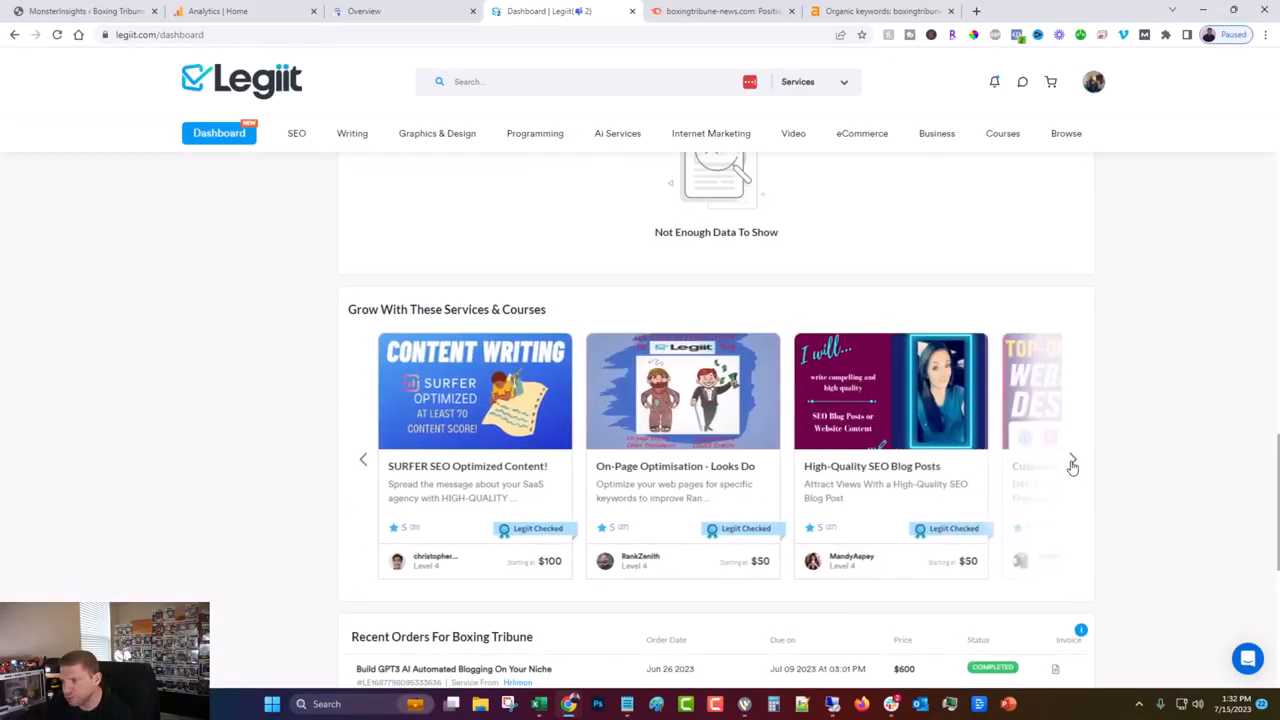
left_click(1073, 463)
left_click(1073, 463)
left_click(1073, 463)
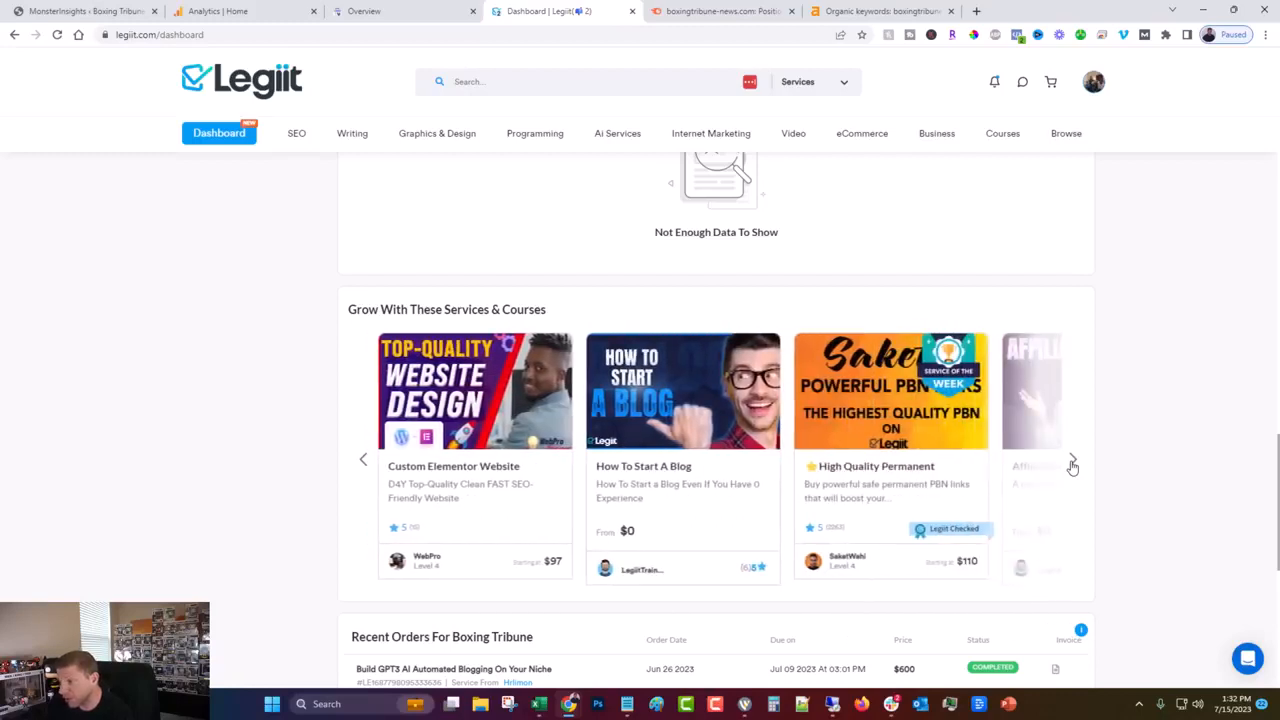
left_click(1072, 460)
left_click(1072, 460)
left_click(362, 460)
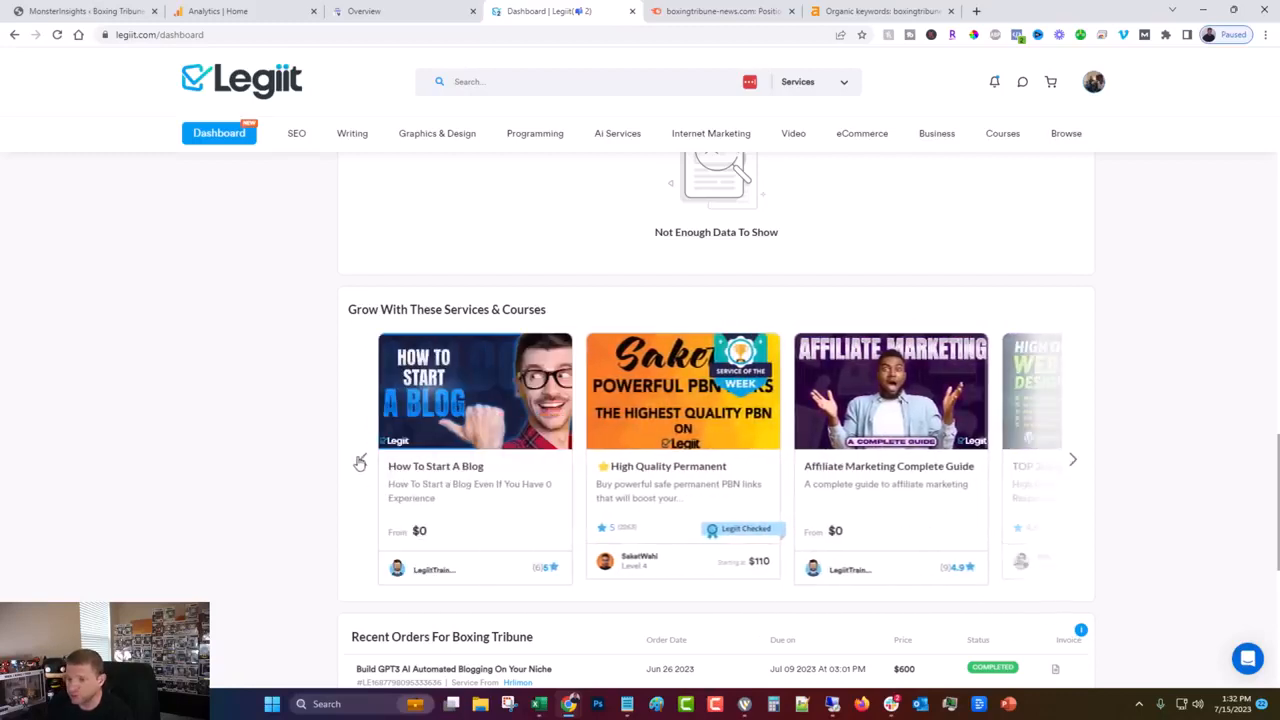
left_click(360, 462)
left_click(360, 462)
left_click(360, 462)
Open the Boxing Tribune campaign settings and look through the business, keyword, report and privacy sections
scroll(258, 457, "up", 4)
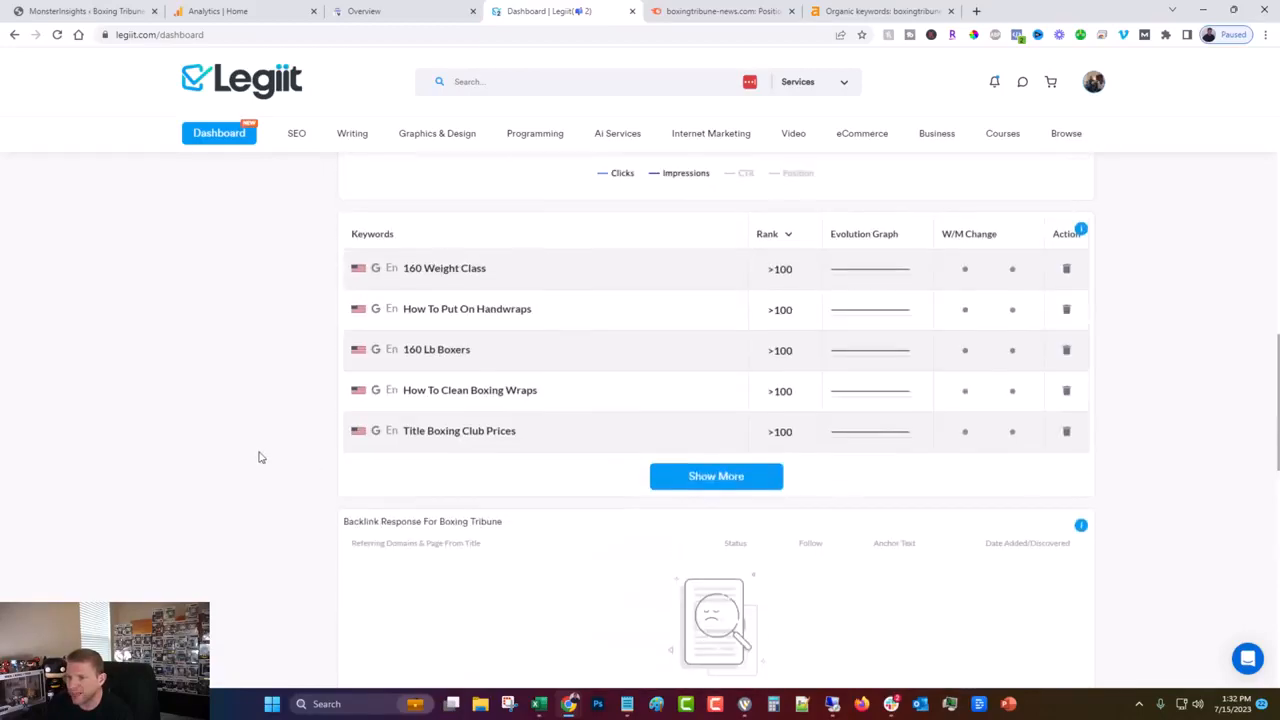
scroll(258, 457, "up", 10)
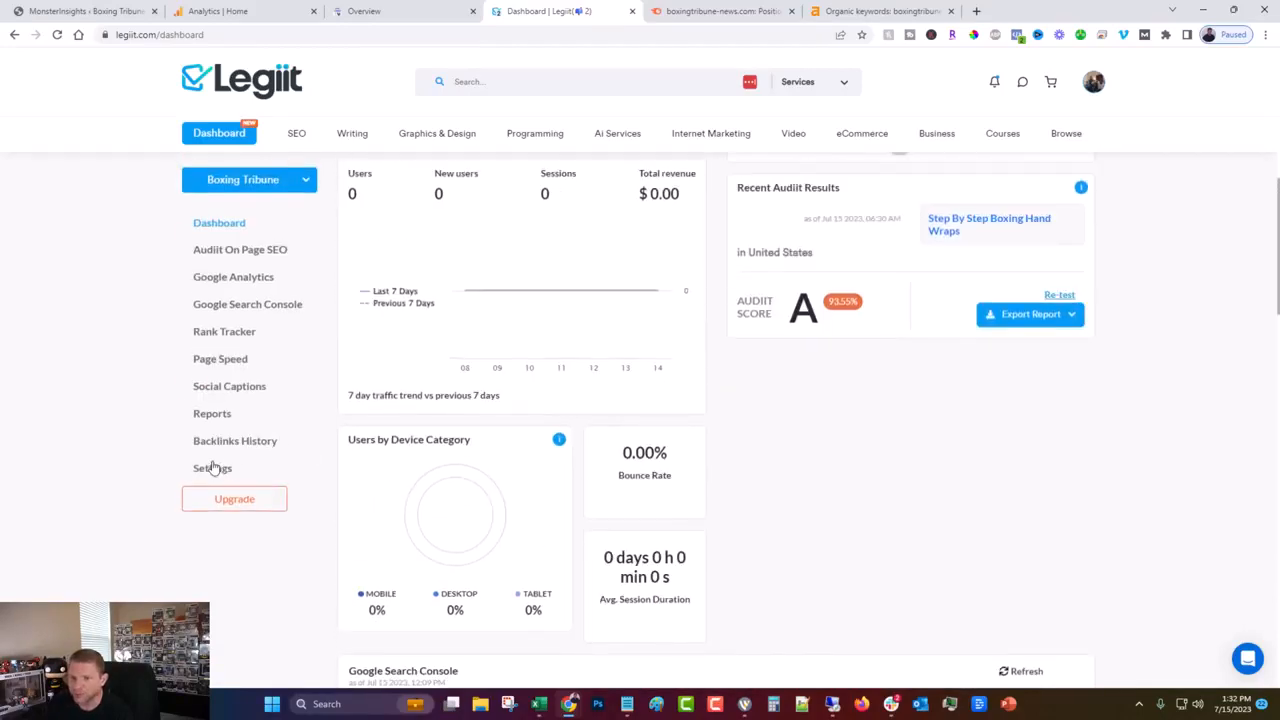
left_click(212, 468)
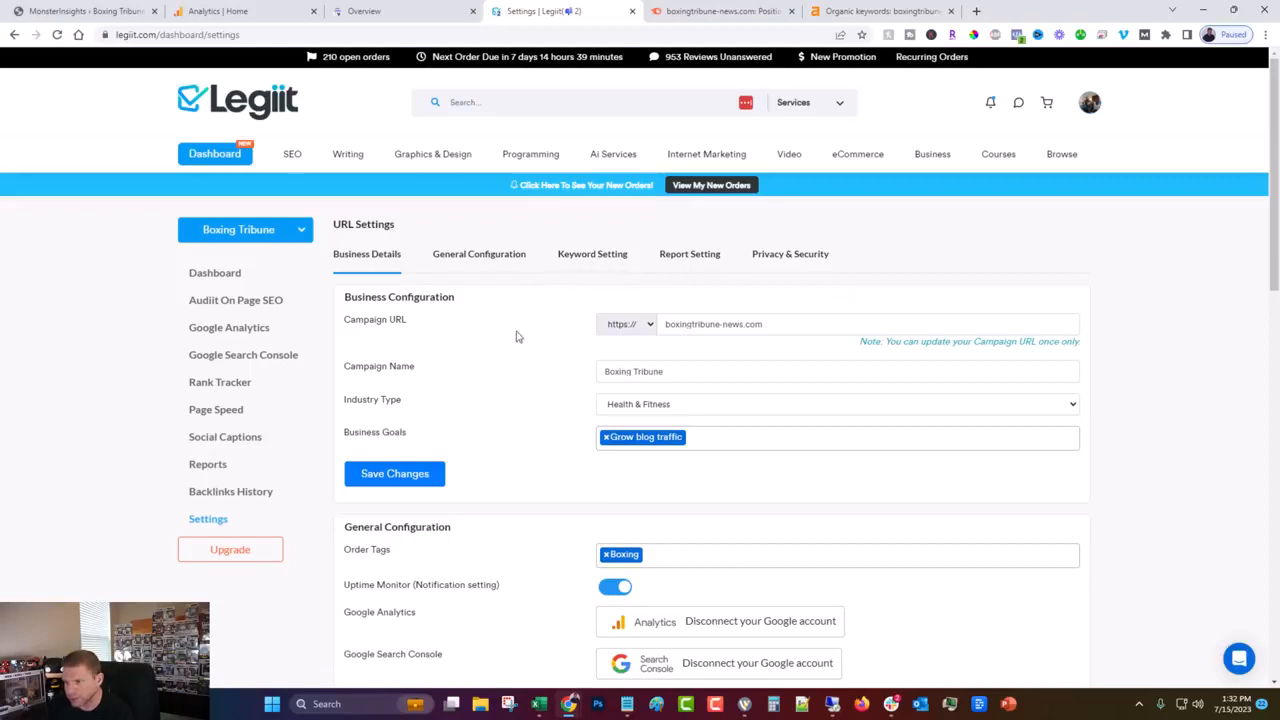
scroll(515, 350, "down", 8)
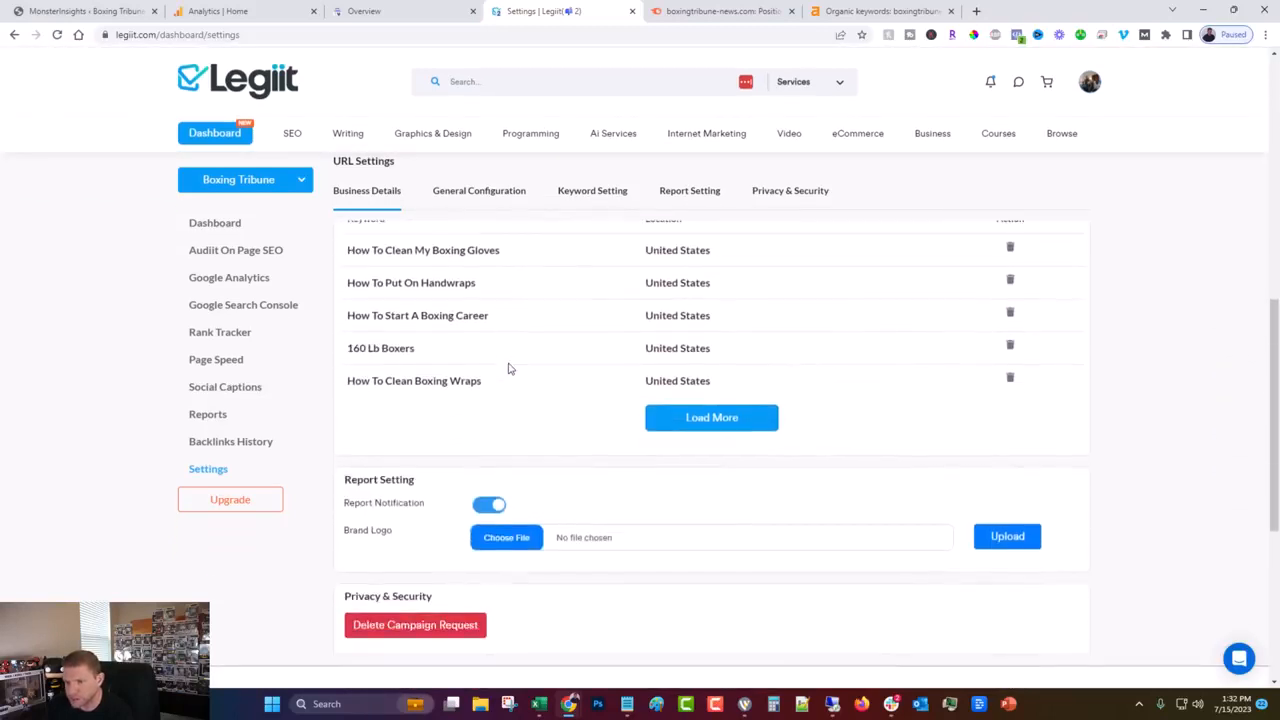
scroll(508, 368, "down", 2)
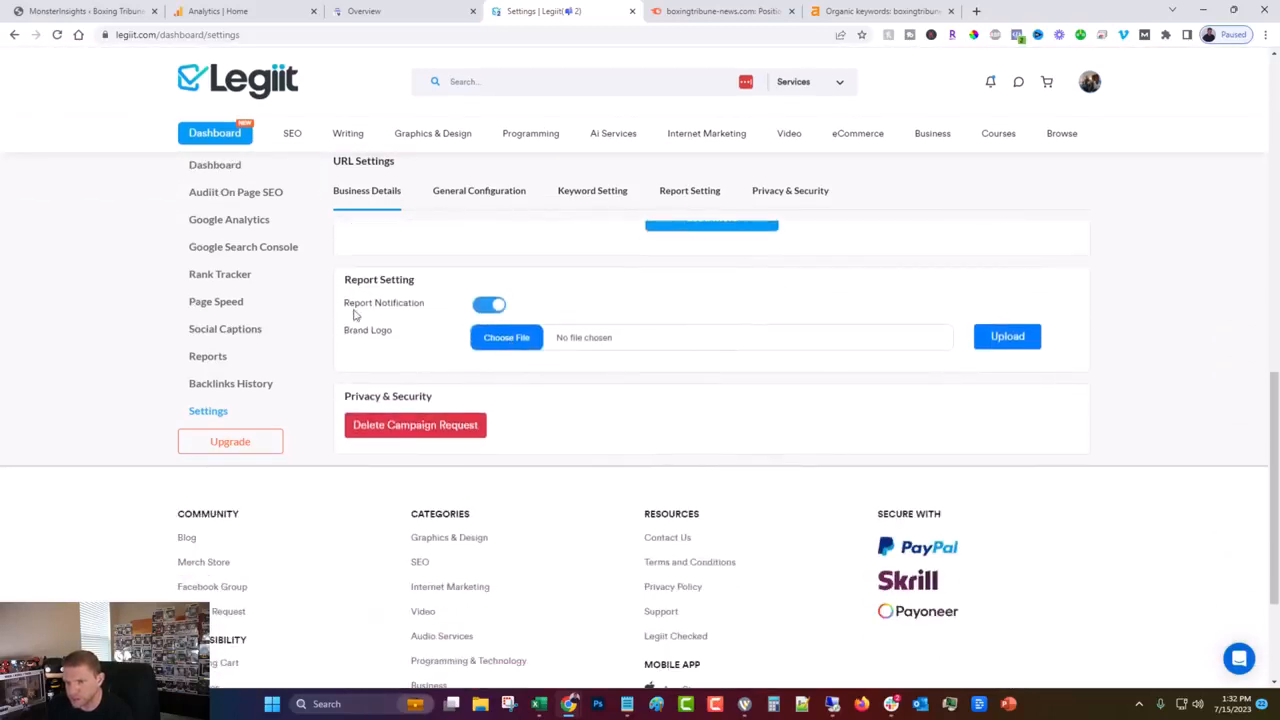
Add "Improve SEO" to the campaign's business goals and save the business configuration
scroll(355, 315, "up", 10)
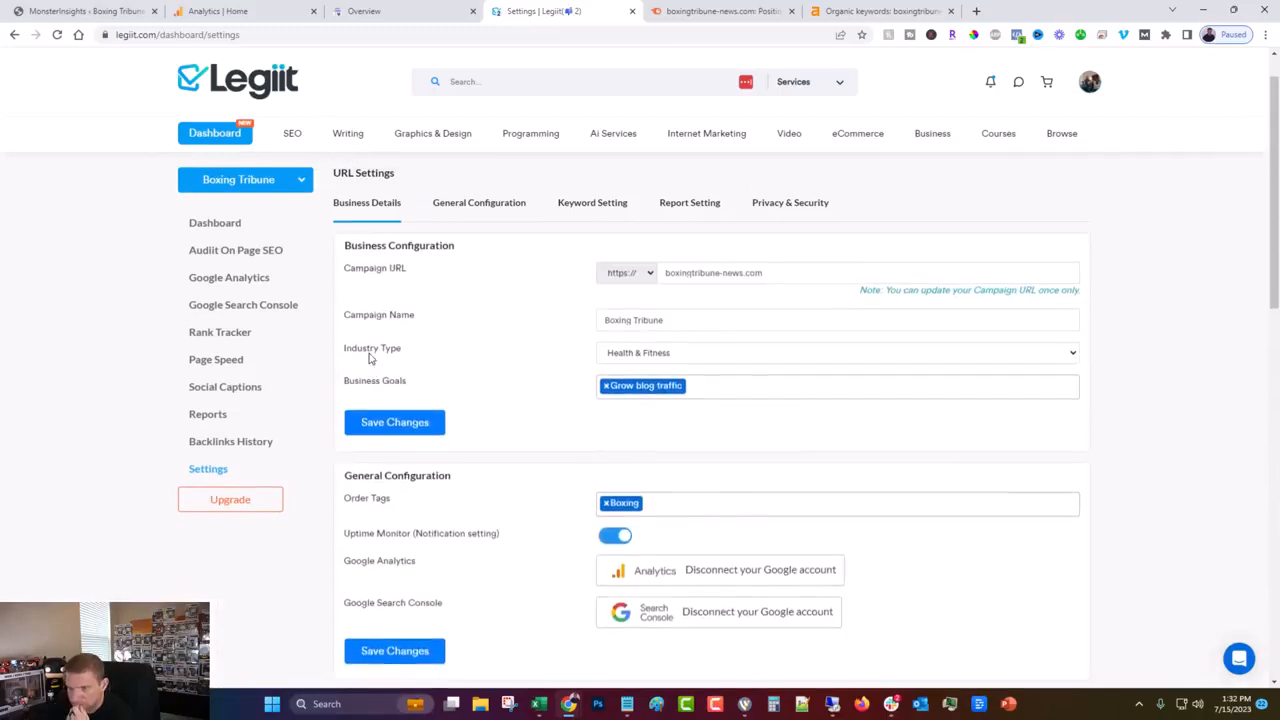
scroll(369, 358, "up", 1)
left_click(716, 440)
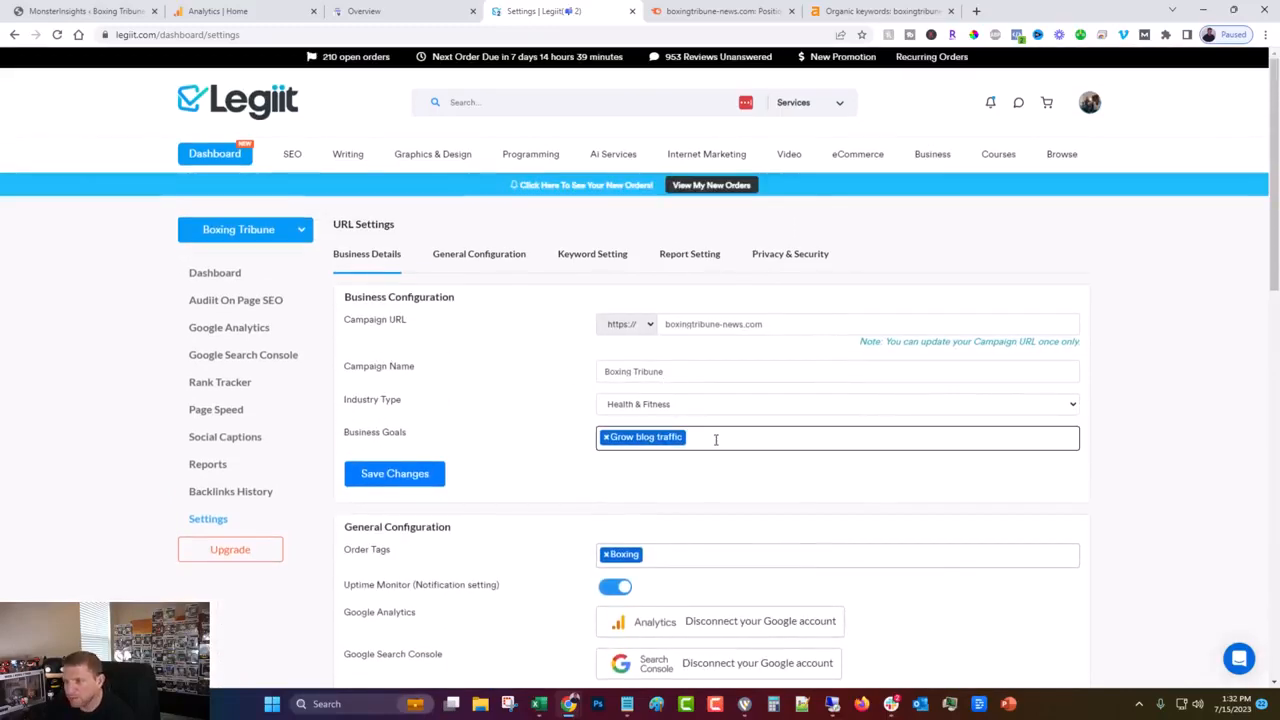
left_click(647, 527)
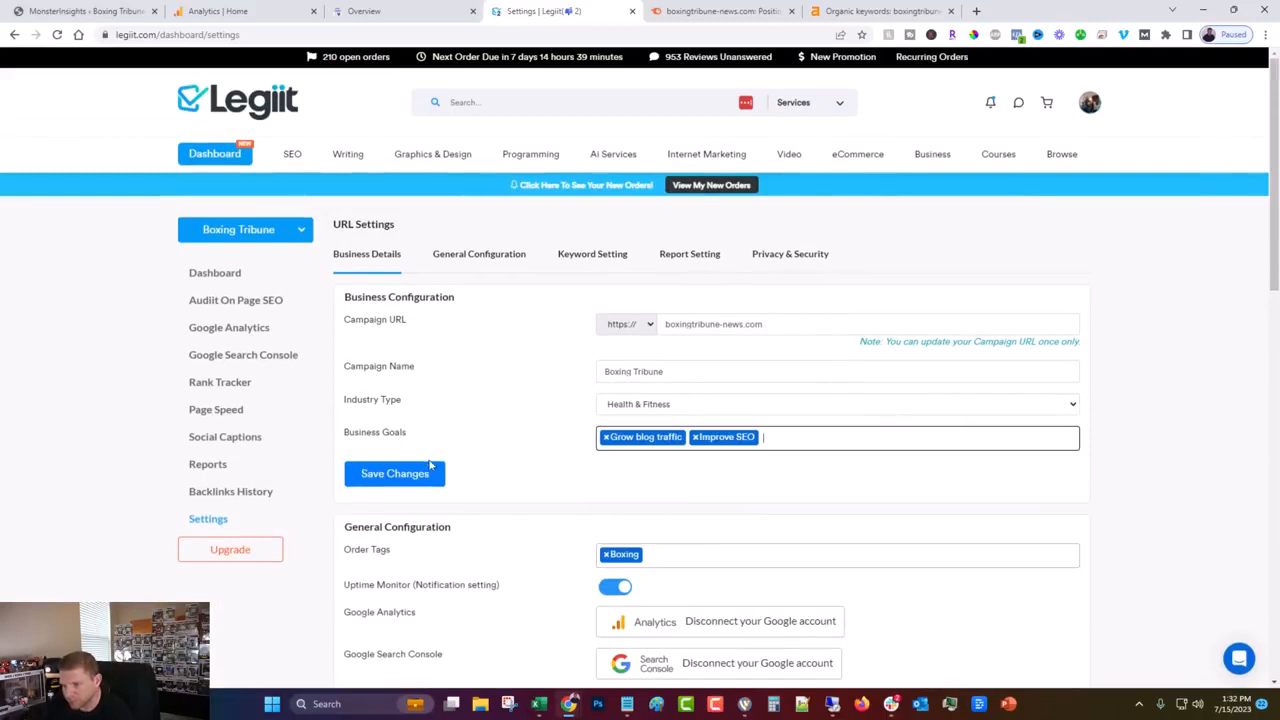
left_click(415, 475)
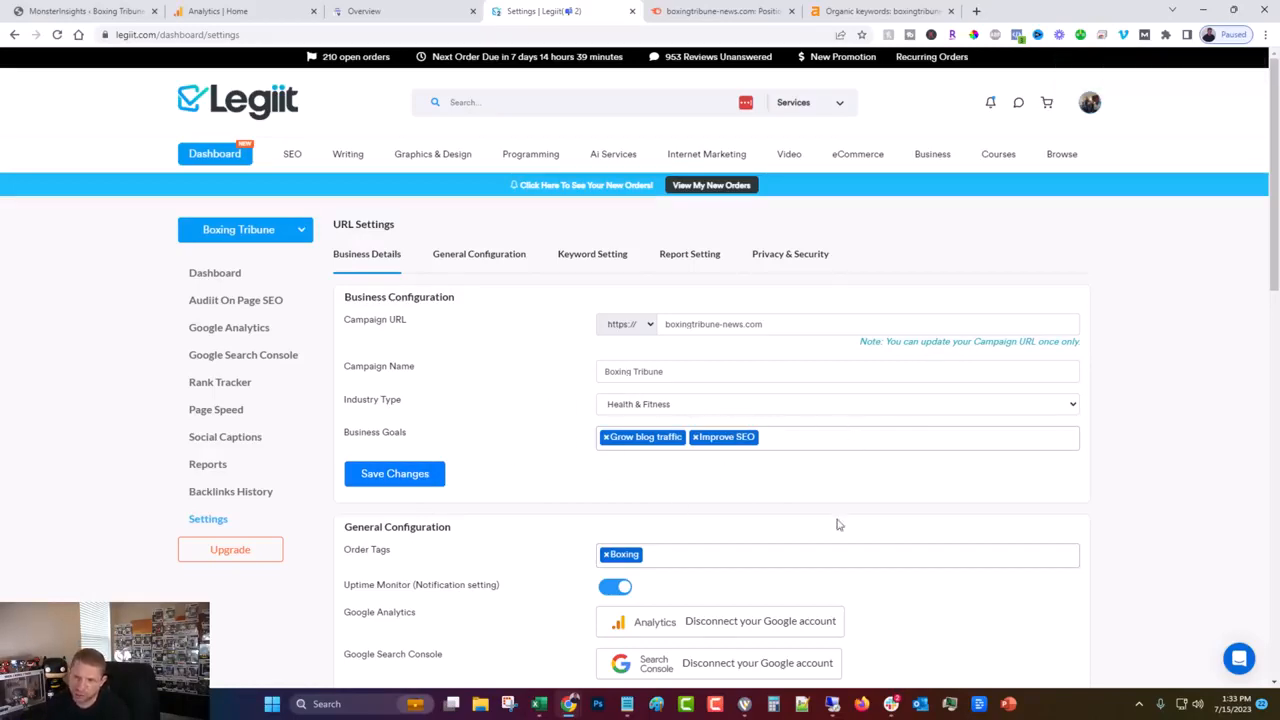
Return to the campaign dashboard and mark the "Audiit Your Content" and "Tag Your Orders" tasks as completed in the To Do List
left_click(234, 274)
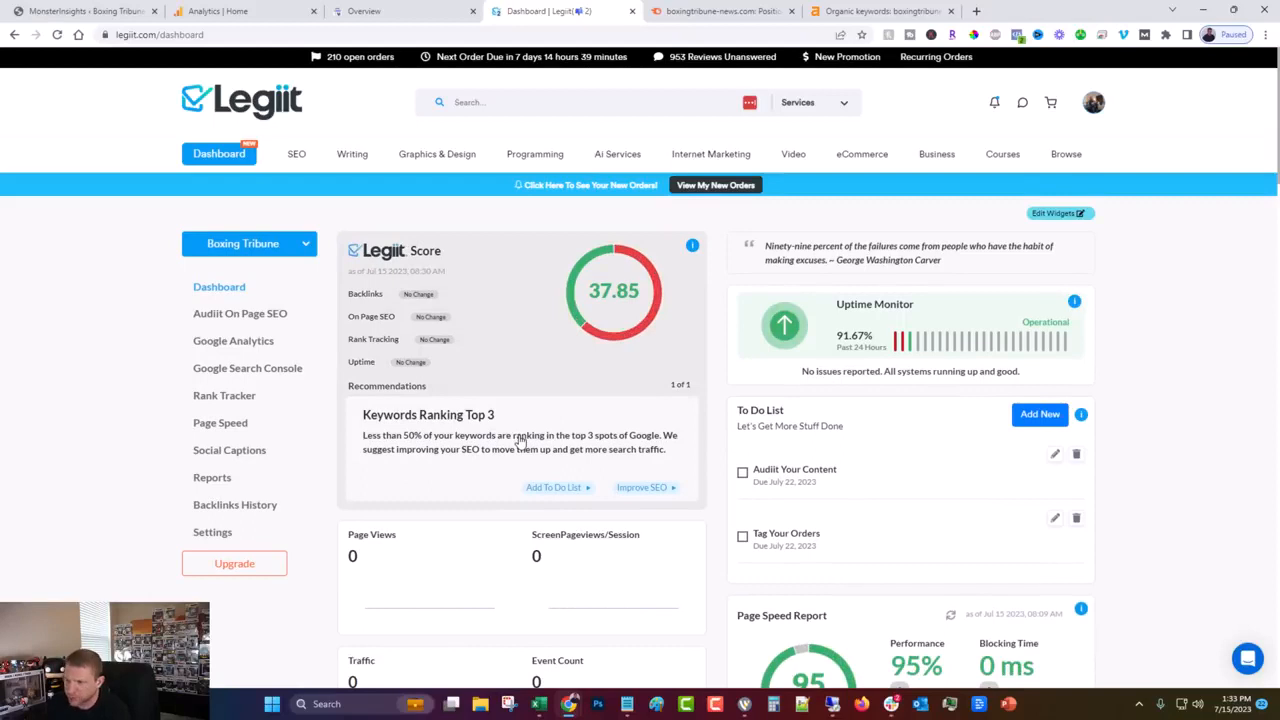
left_click(742, 472)
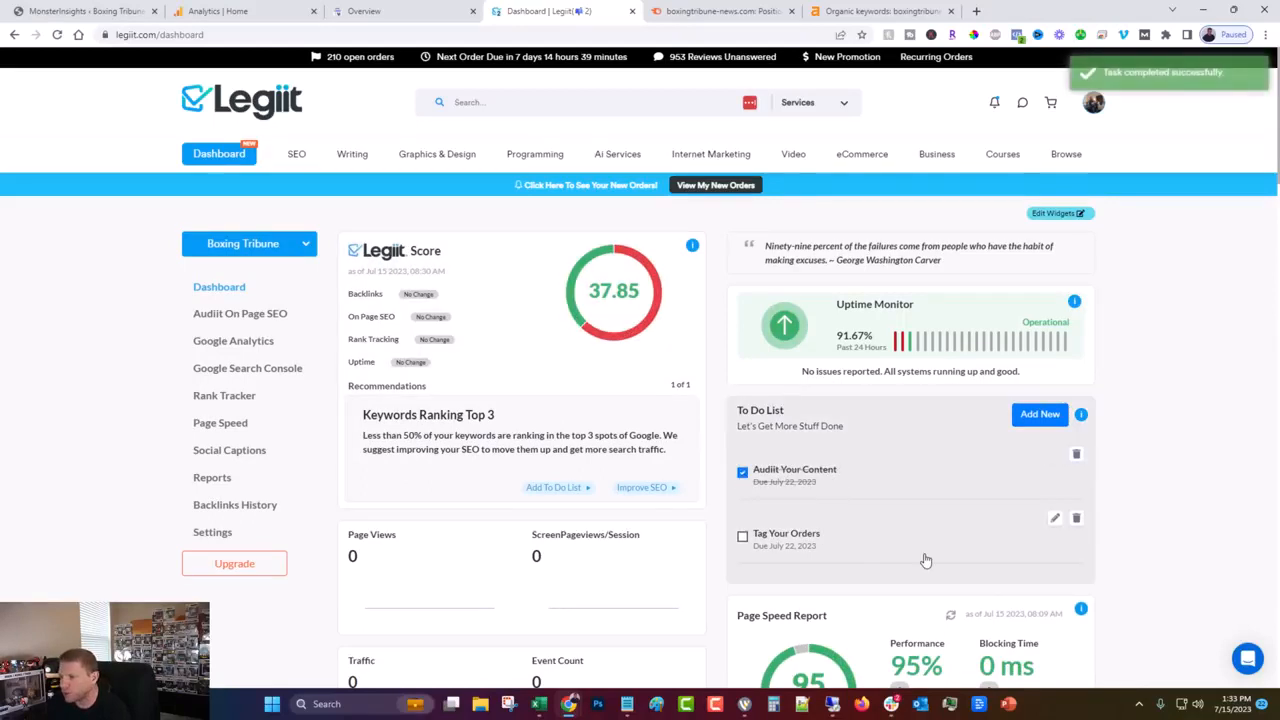
left_click(742, 536)
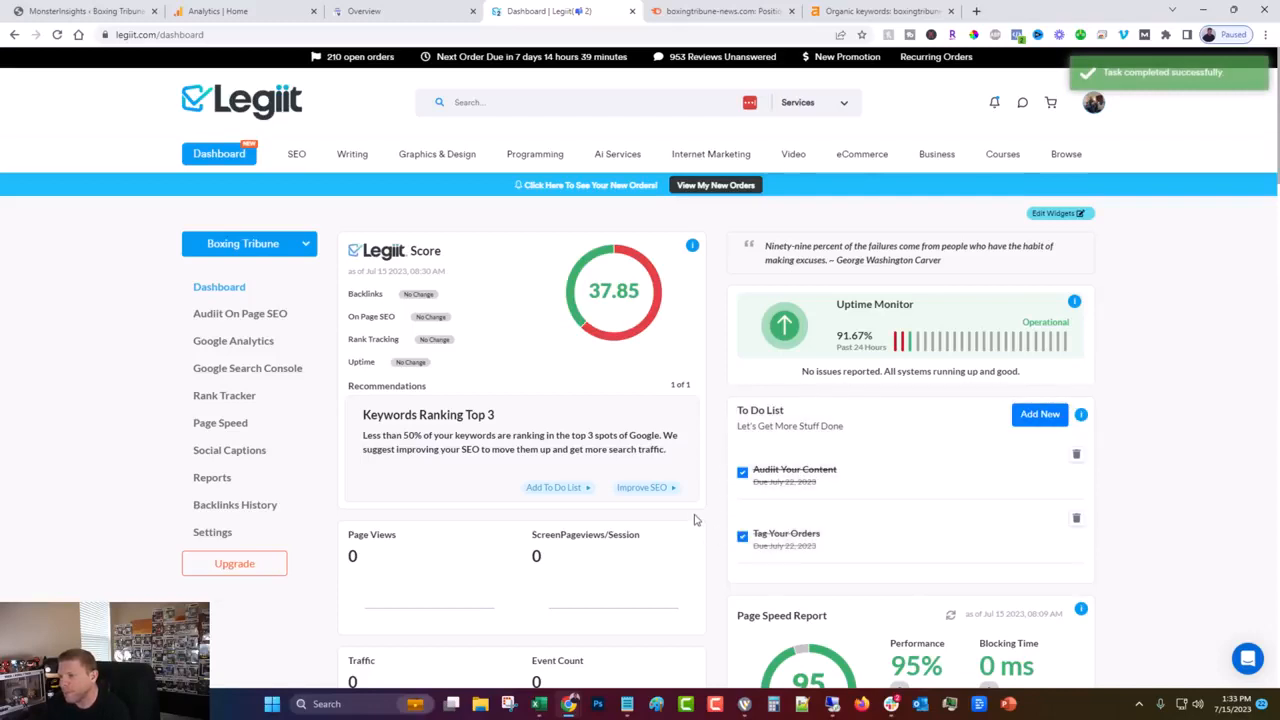
Open the "Step By Step Boxing Hand Wraps" report from Recent Audiit Results and examine its total word count recommendation
scroll(696, 519, "down", 5)
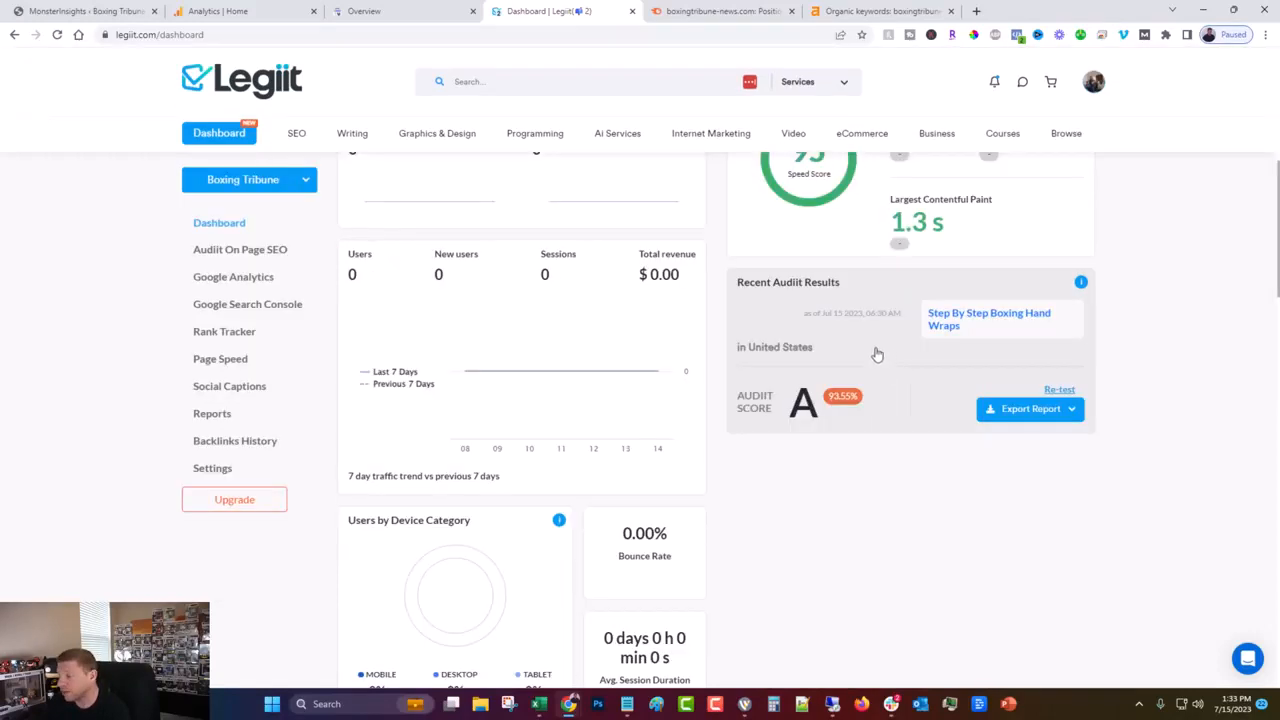
left_click(980, 319)
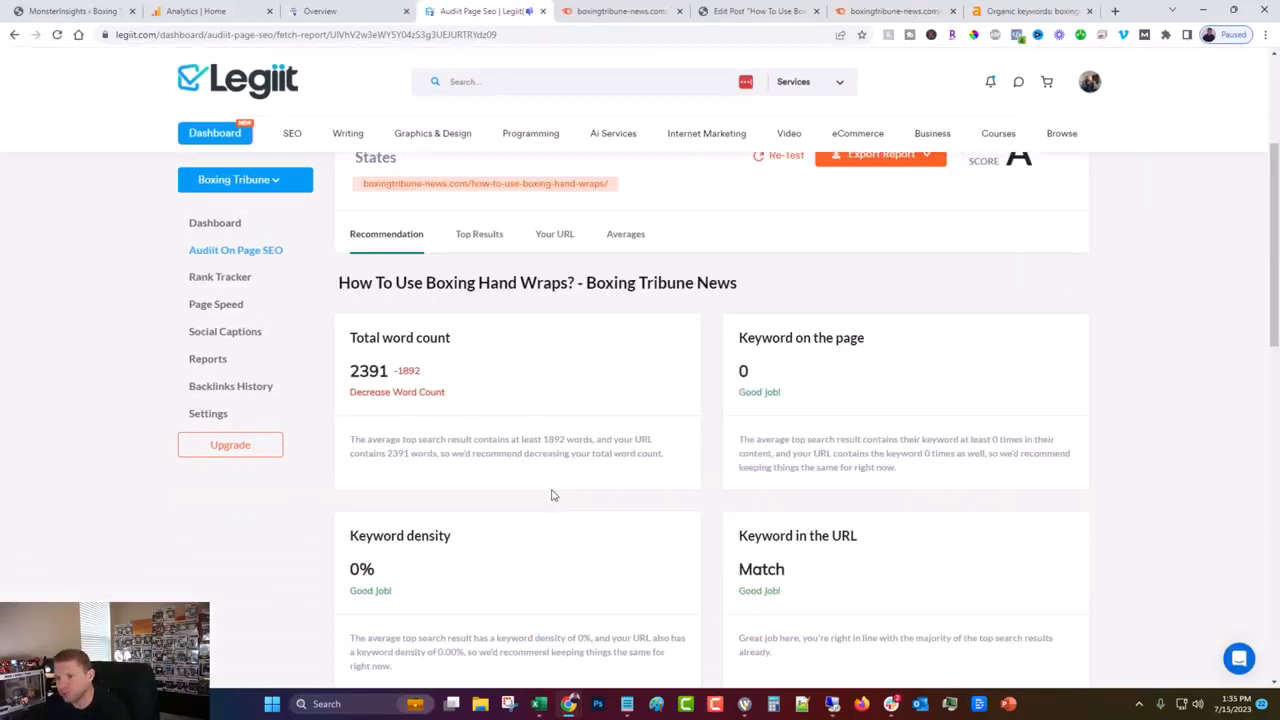
scroll(551, 488, "down", 1)
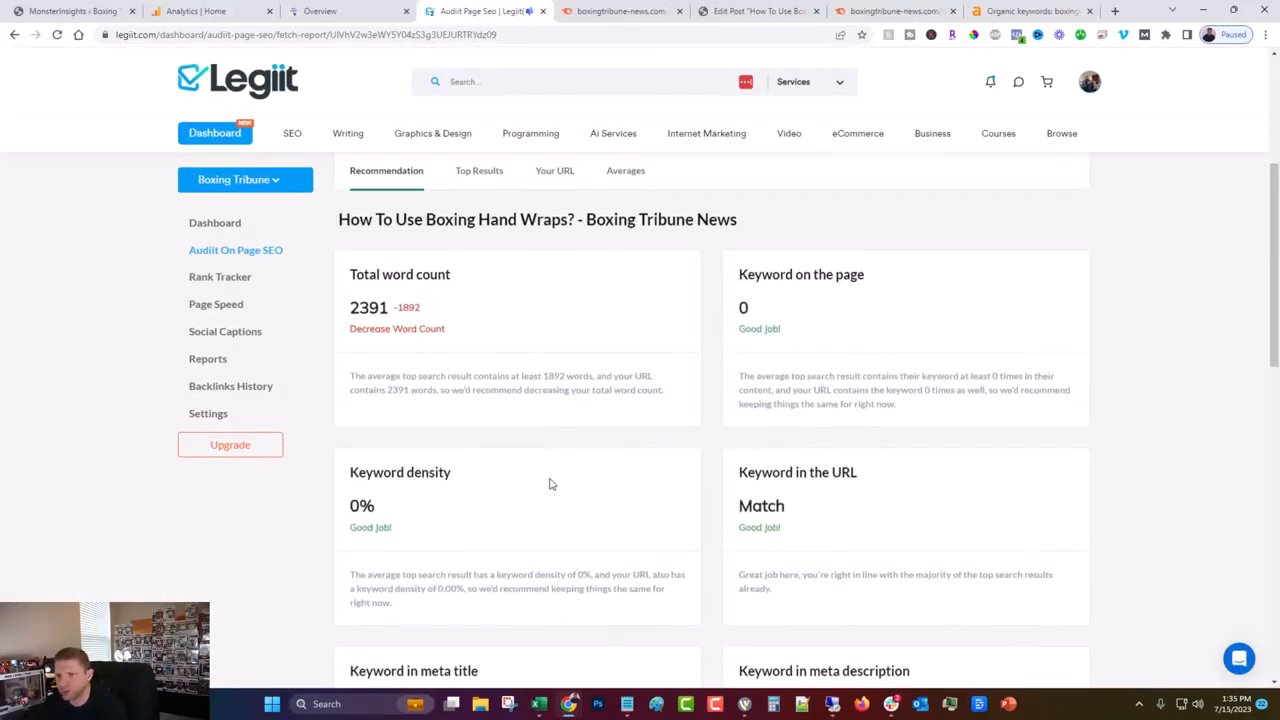
scroll(549, 484, "up", 1)
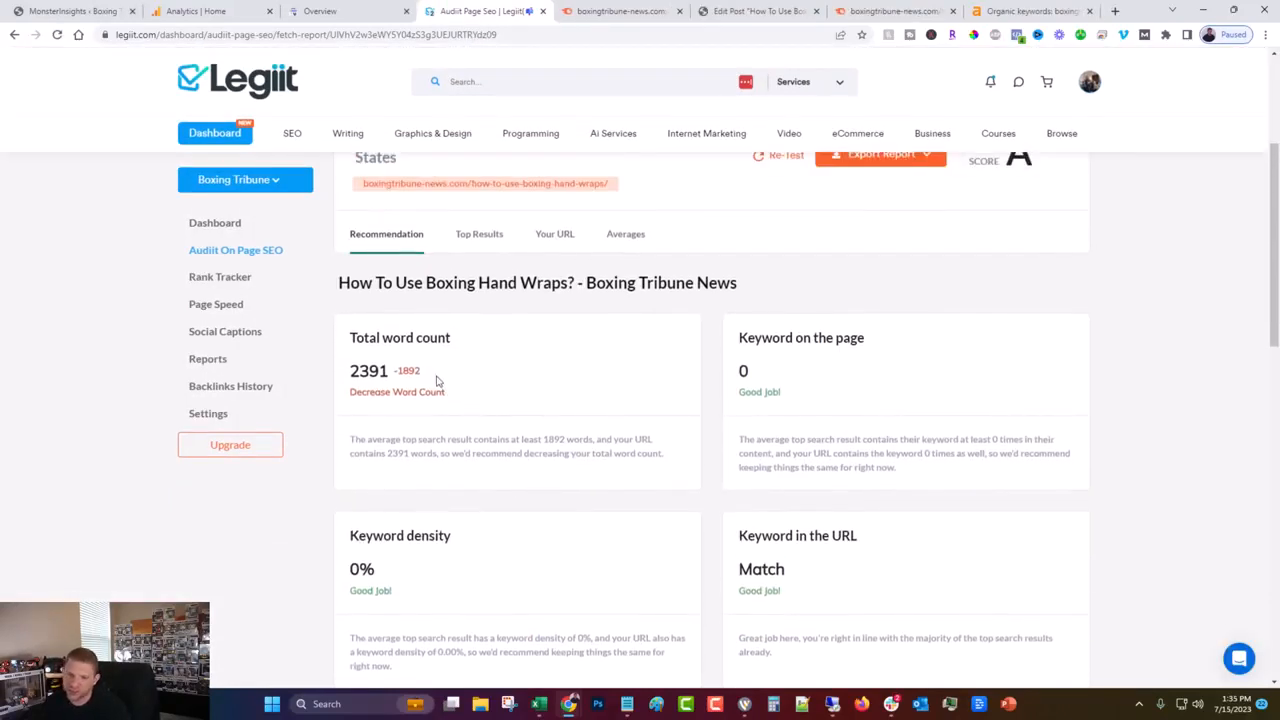
left_click_drag(467, 400, 352, 367)
Review the word counts of the audit's top-ranking results and go back to the word count recommendation
left_click(480, 236)
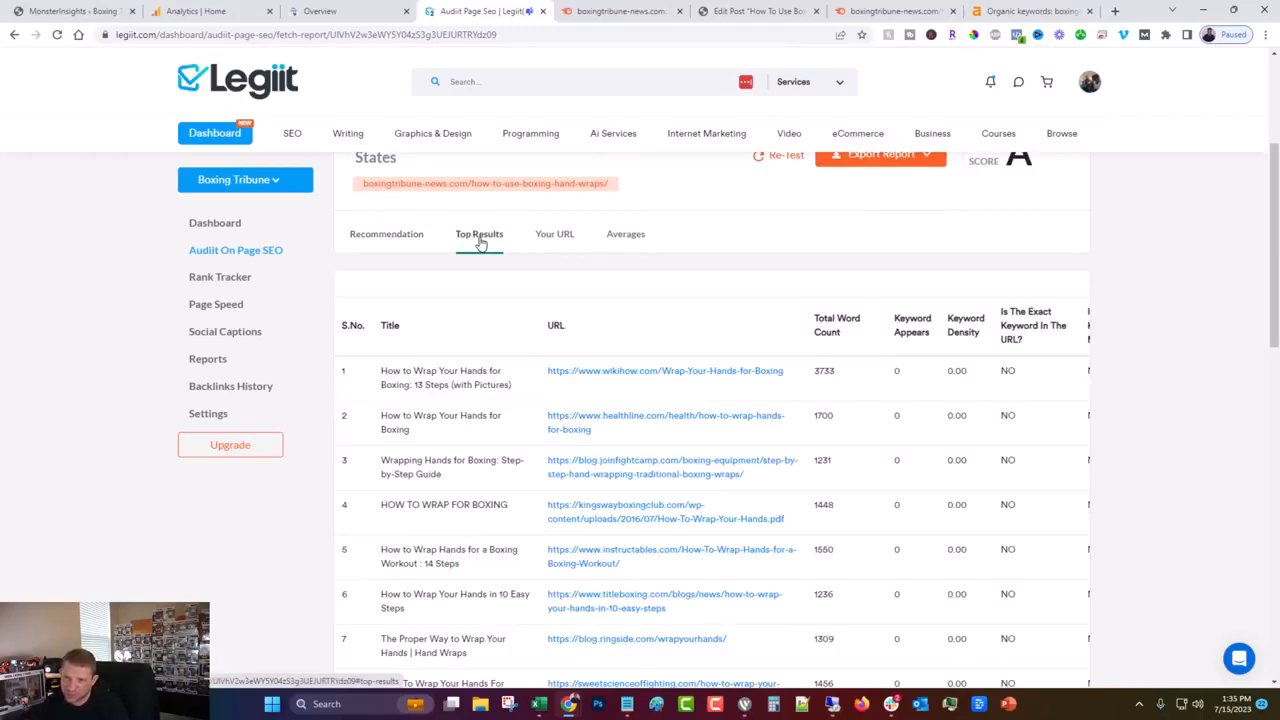
scroll(751, 477, "down", 5)
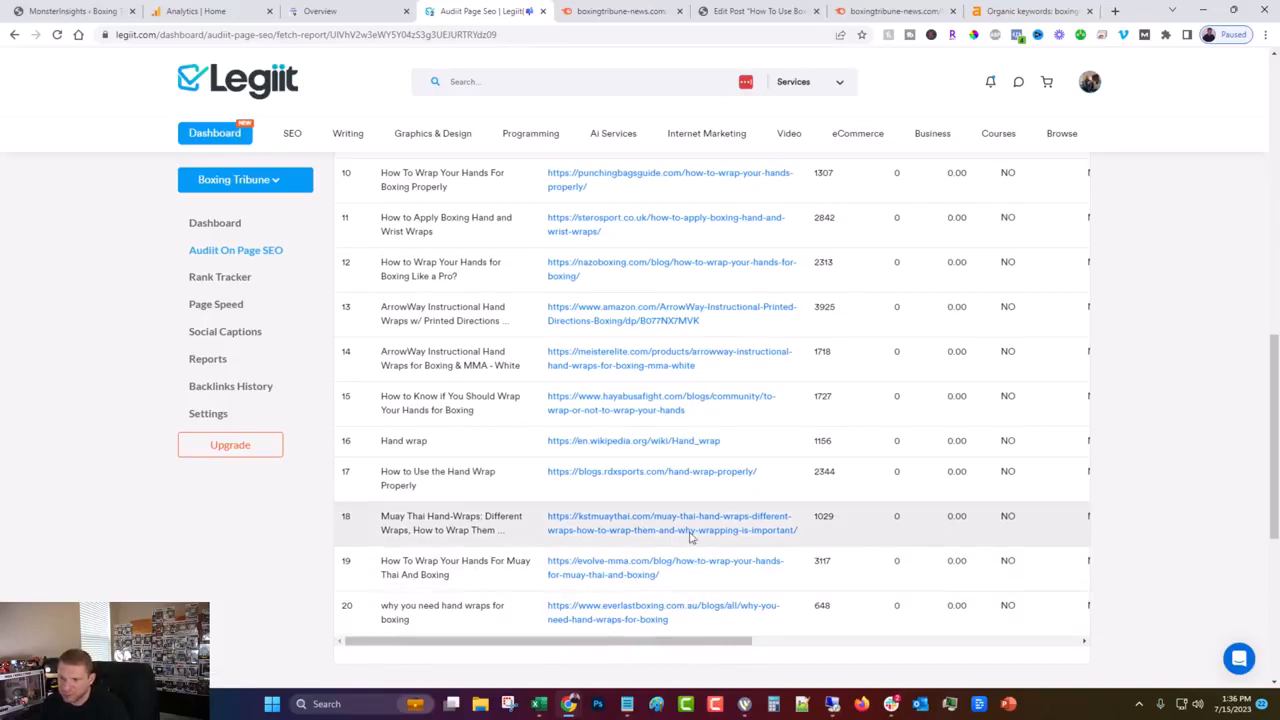
scroll(803, 338, "up", 10)
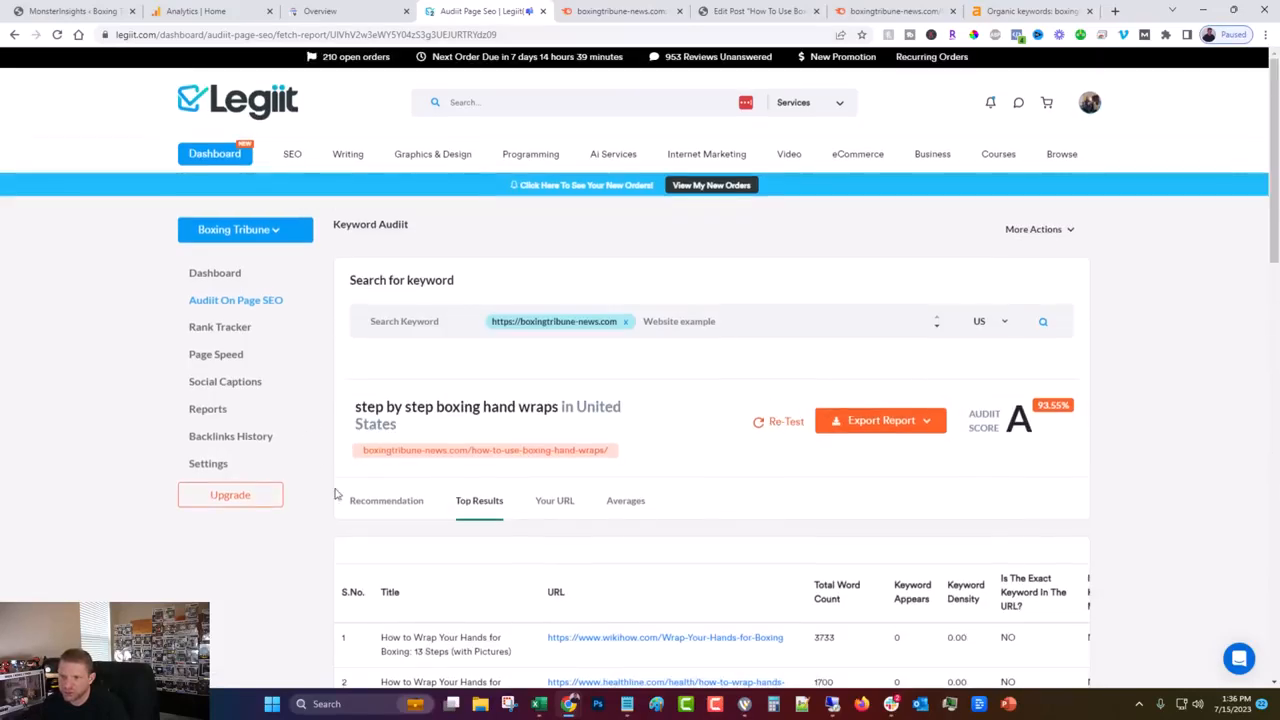
left_click(380, 503)
scroll(380, 507, "down", 3)
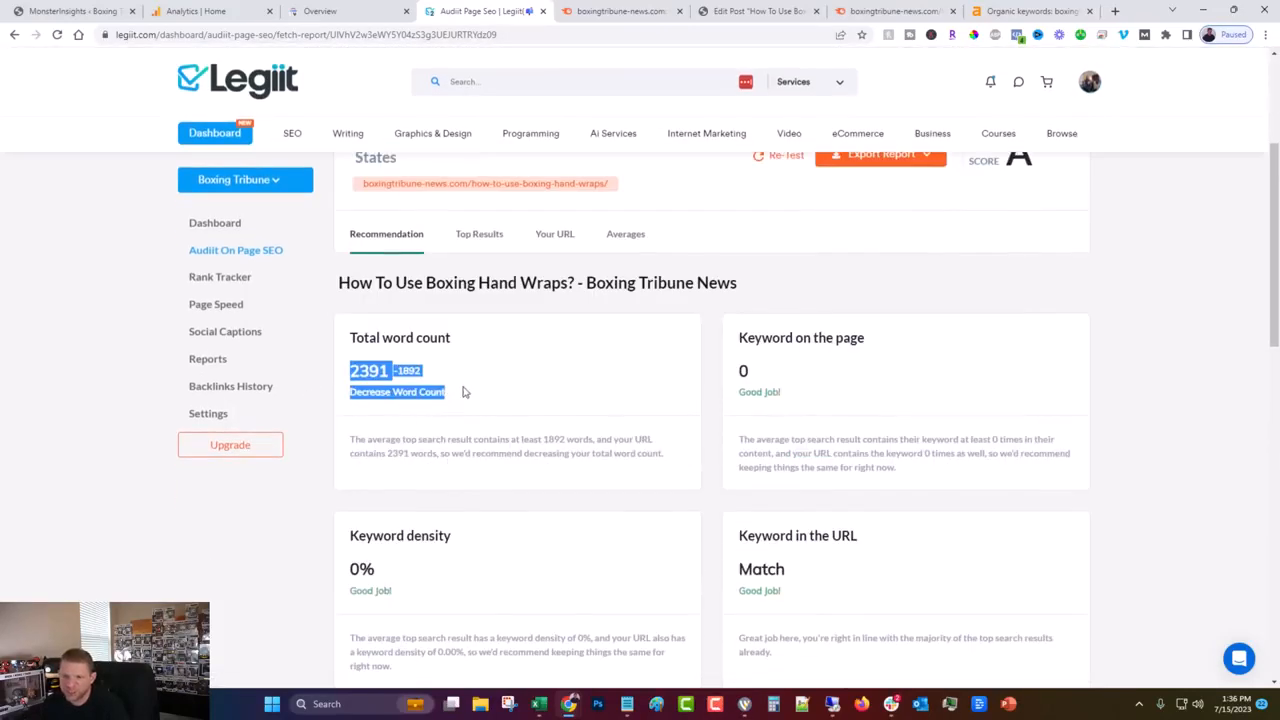
left_click(441, 377)
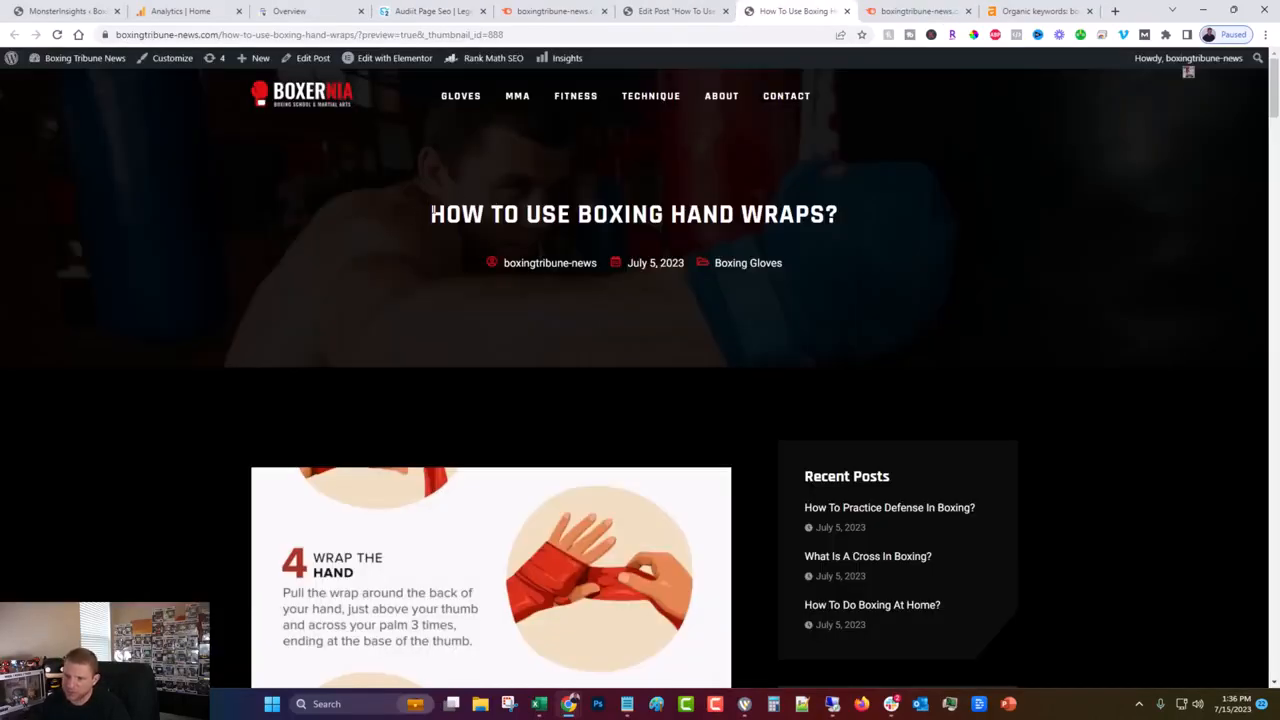
Check the main heading in the "How To Use Boxing Hand Wraps?" post preview and return to the audit report
left_click_drag(417, 211, 926, 207)
left_click(667, 11)
left_click(430, 11)
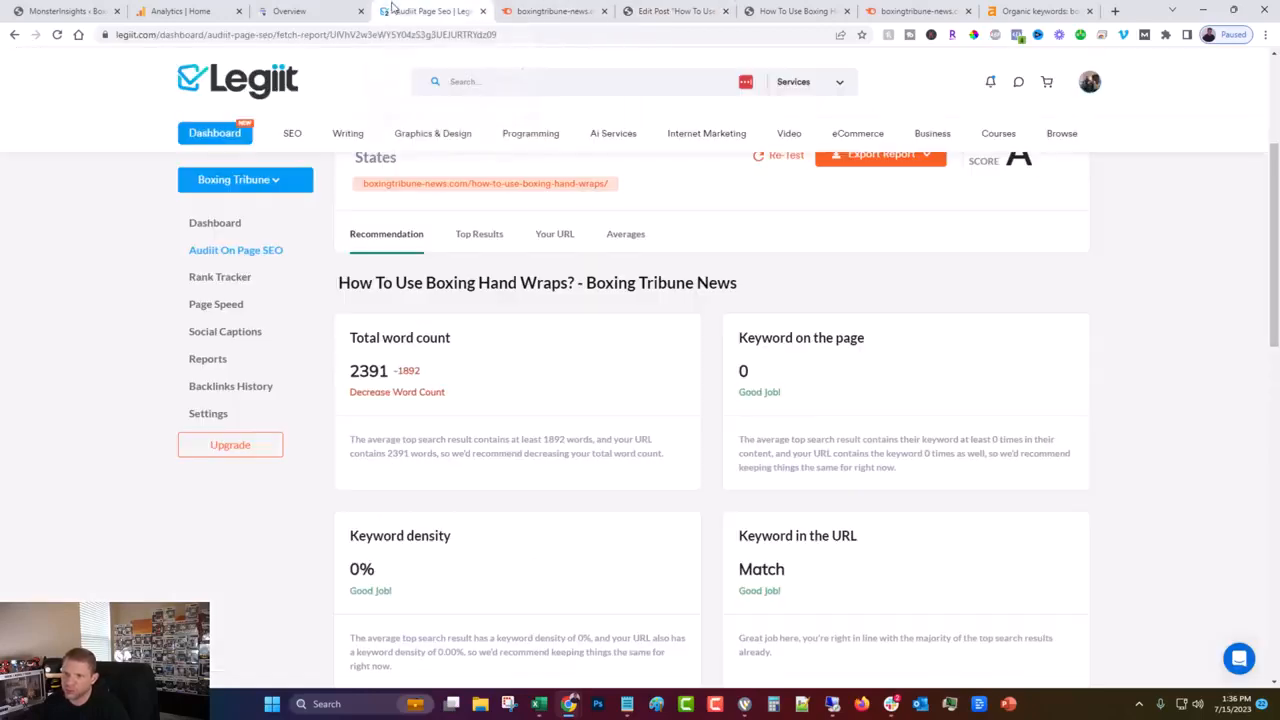
Read through the audit's recommendations on keyword density, URL, meta title and description, H1 tags and images for the hand wraps page
scroll(592, 488, "down", 3)
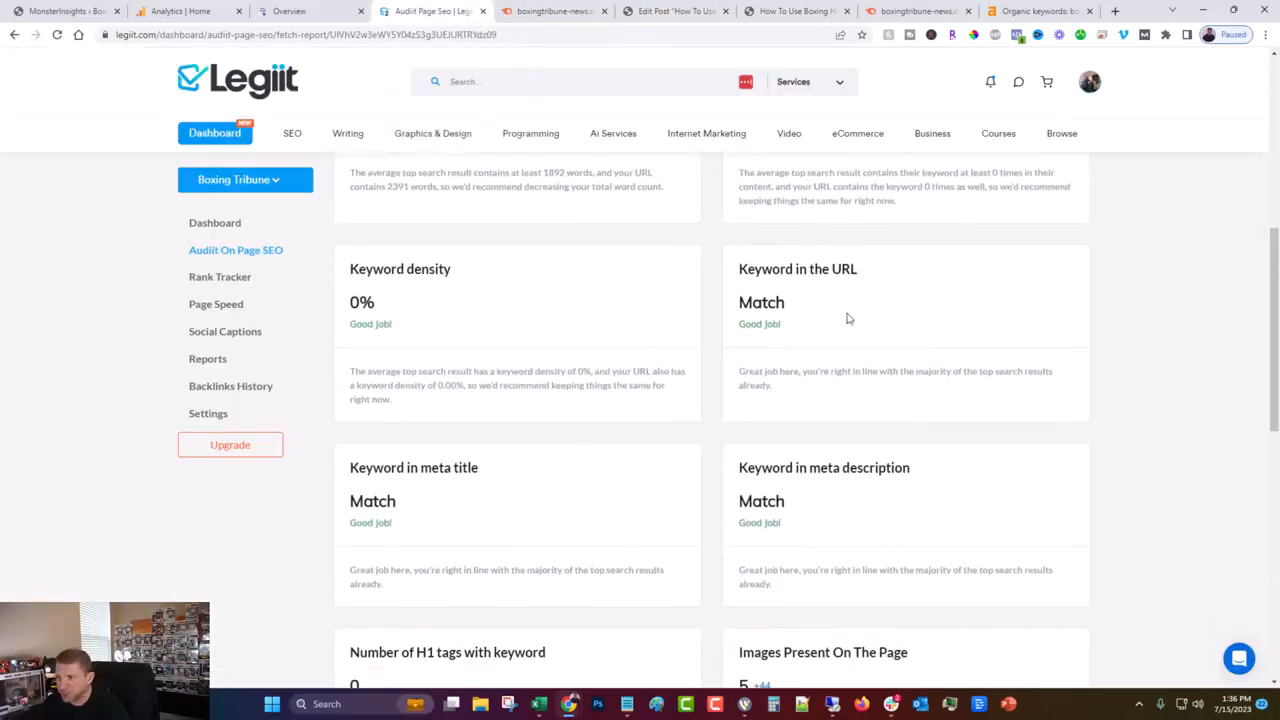
scroll(655, 326, "down", 3)
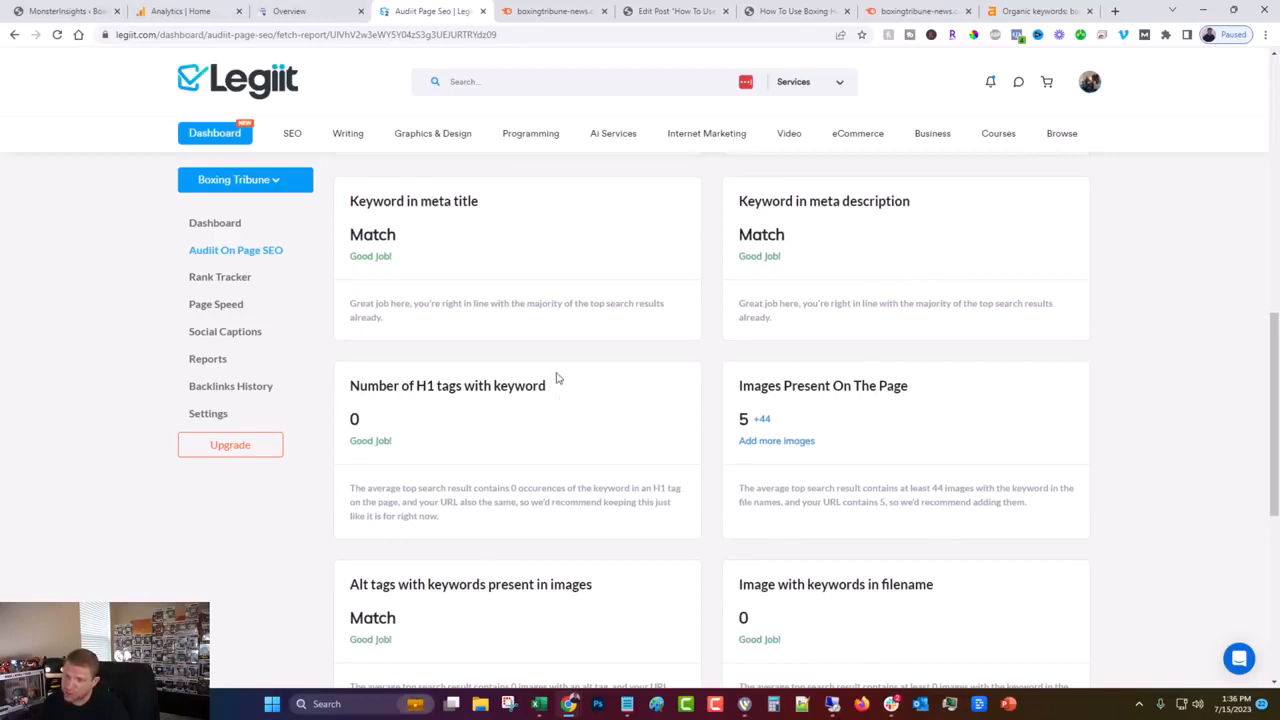
left_click_drag(346, 412, 508, 451)
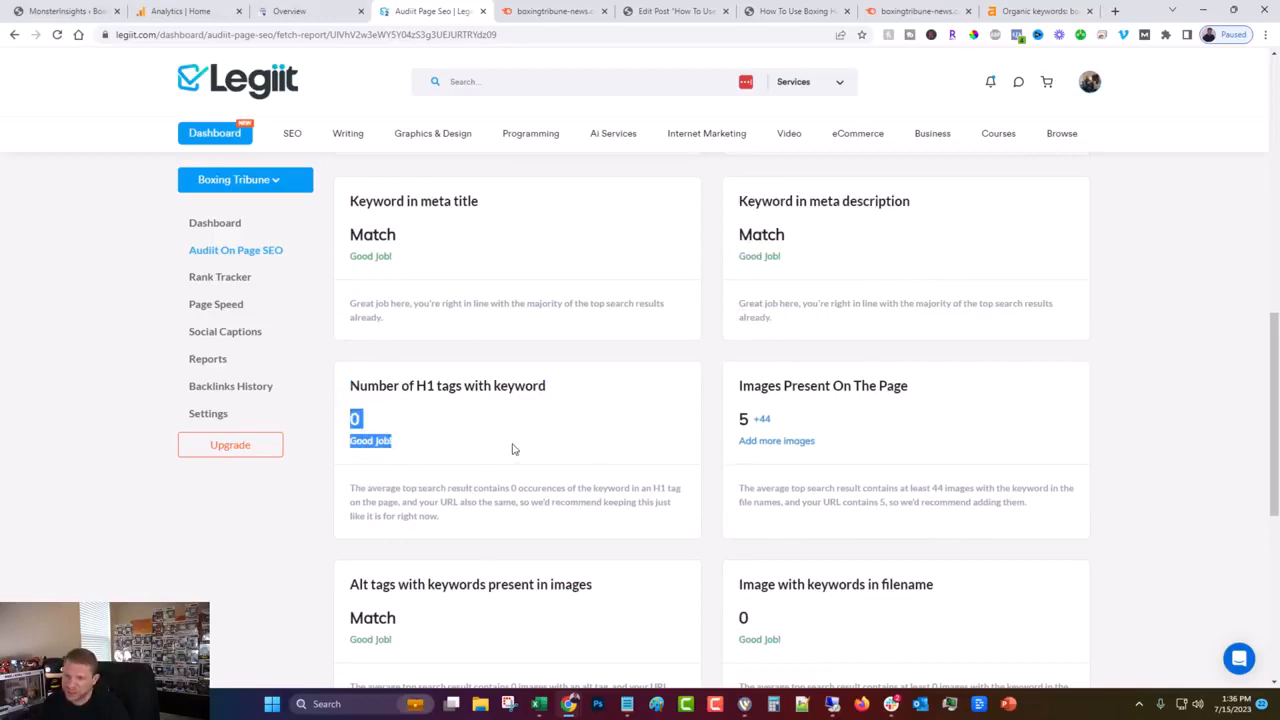
left_click(512, 450)
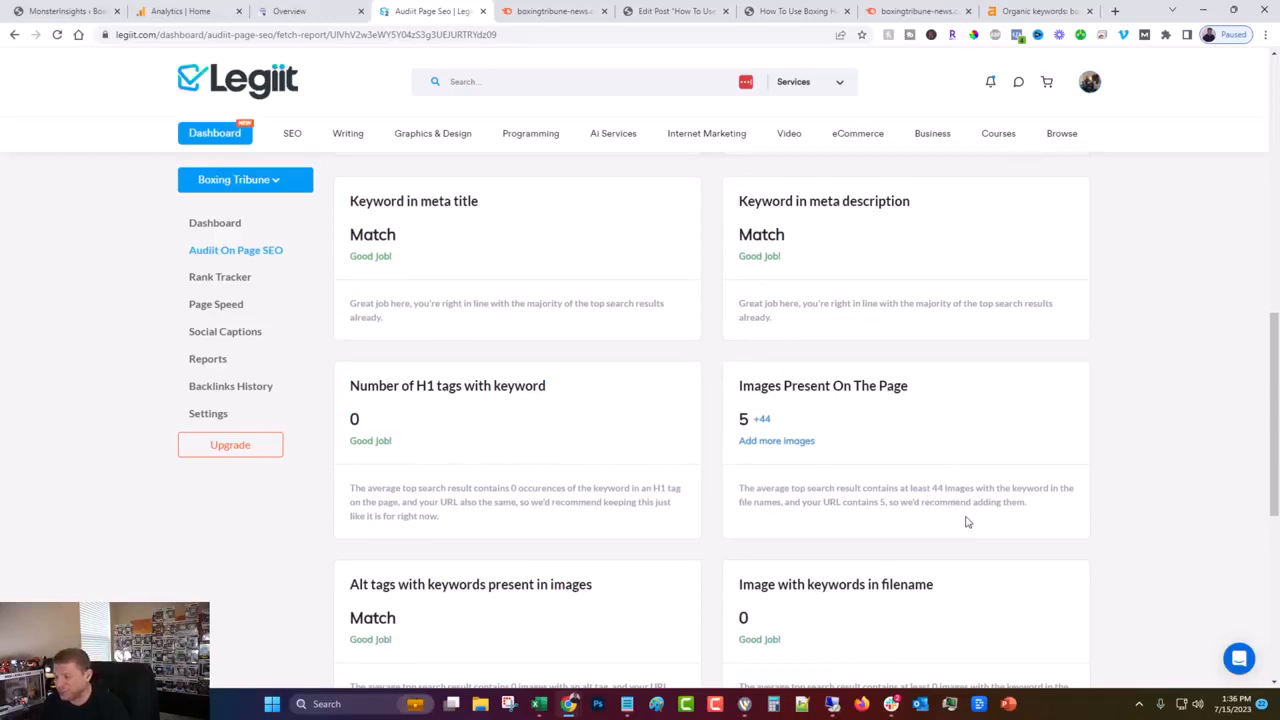
scroll(968, 521, "down", 2)
scroll(809, 533, "up", 10)
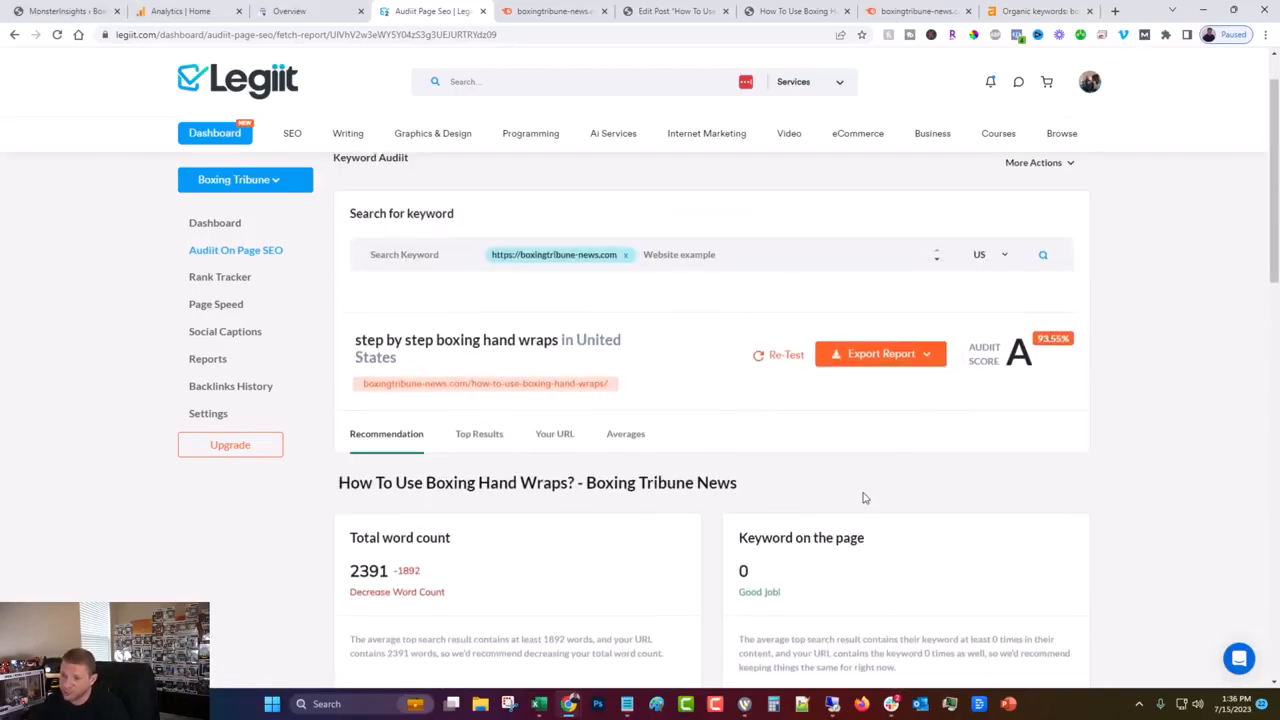
scroll(866, 437, "down", 6)
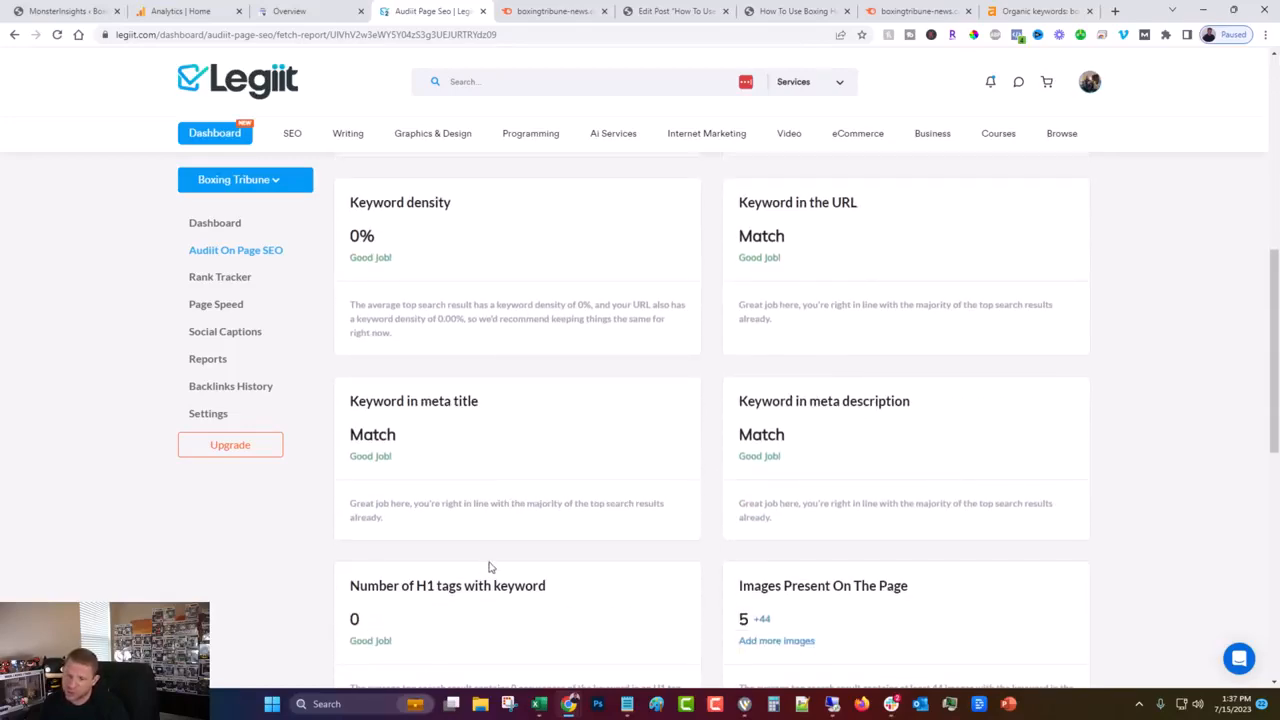
scroll(492, 562, "down", 1)
scroll(497, 560, "up", 7)
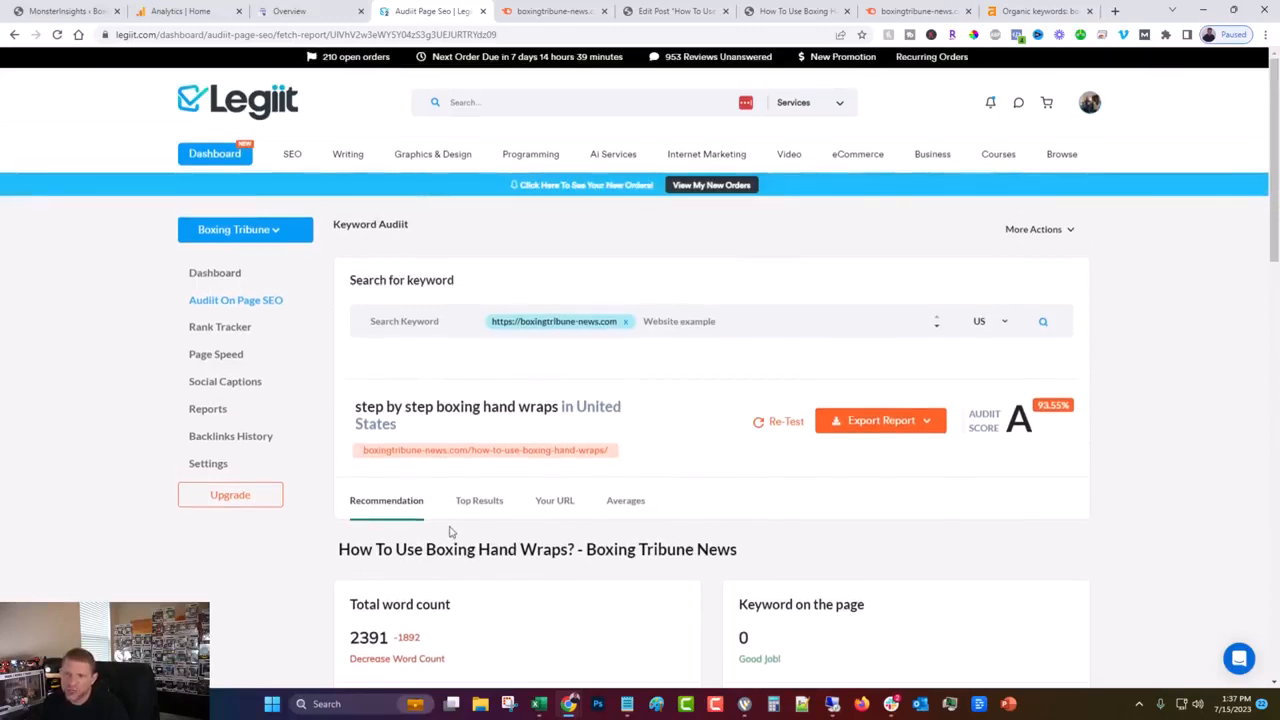
scroll(458, 531, "down", 2)
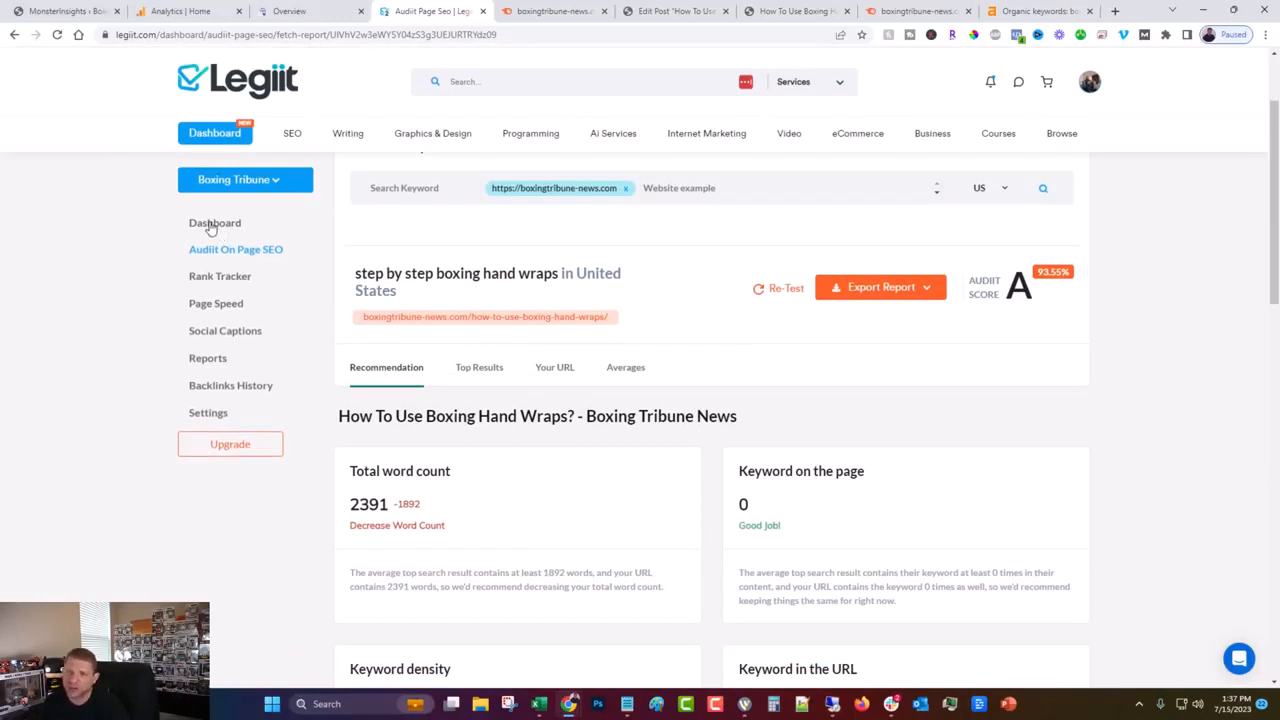
scroll(630, 430, "up", 1)
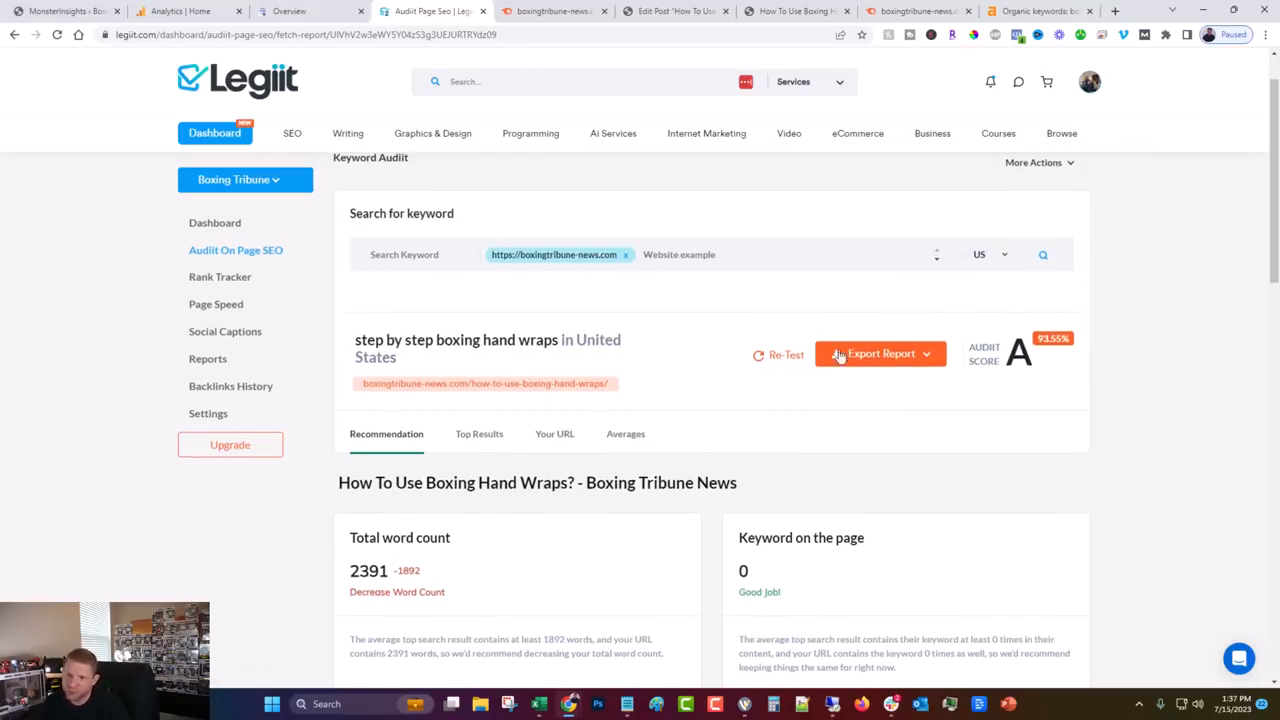
Go back to the Boxing Tribune dashboard and look over its score, traffic, page speed, search performance and keyword rank widgets
left_click(228, 232)
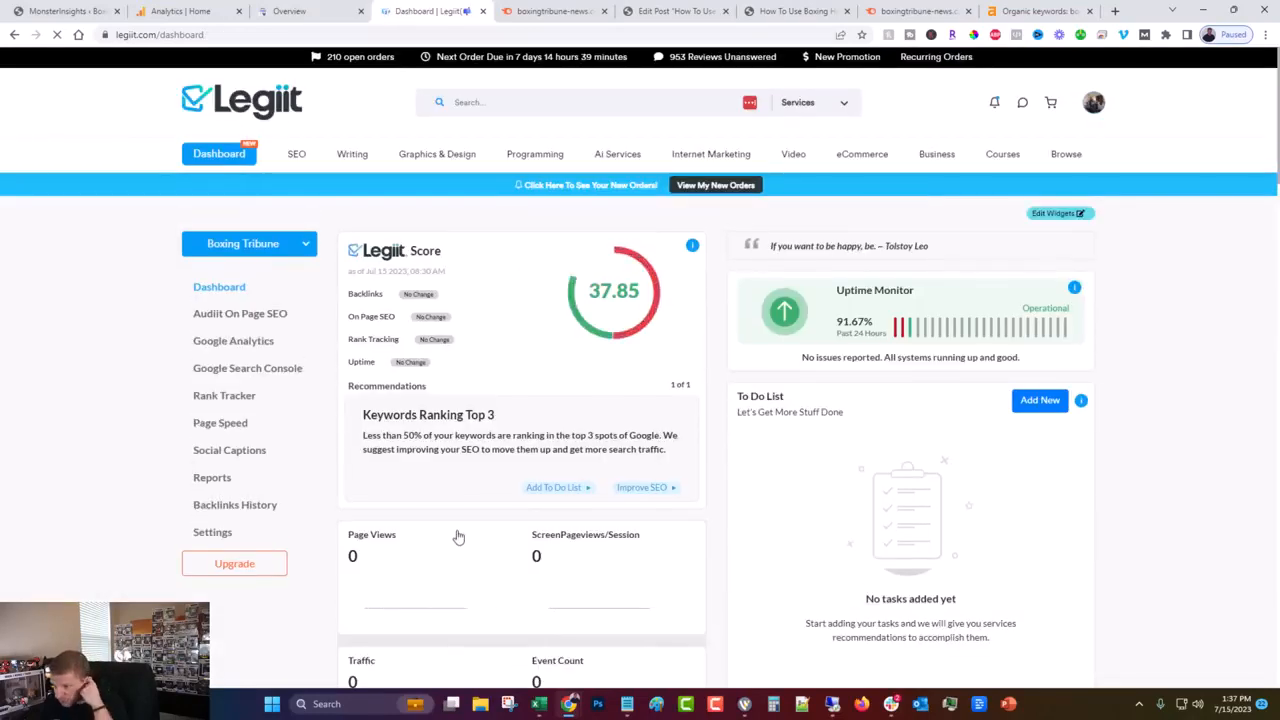
scroll(765, 310, "down", 1)
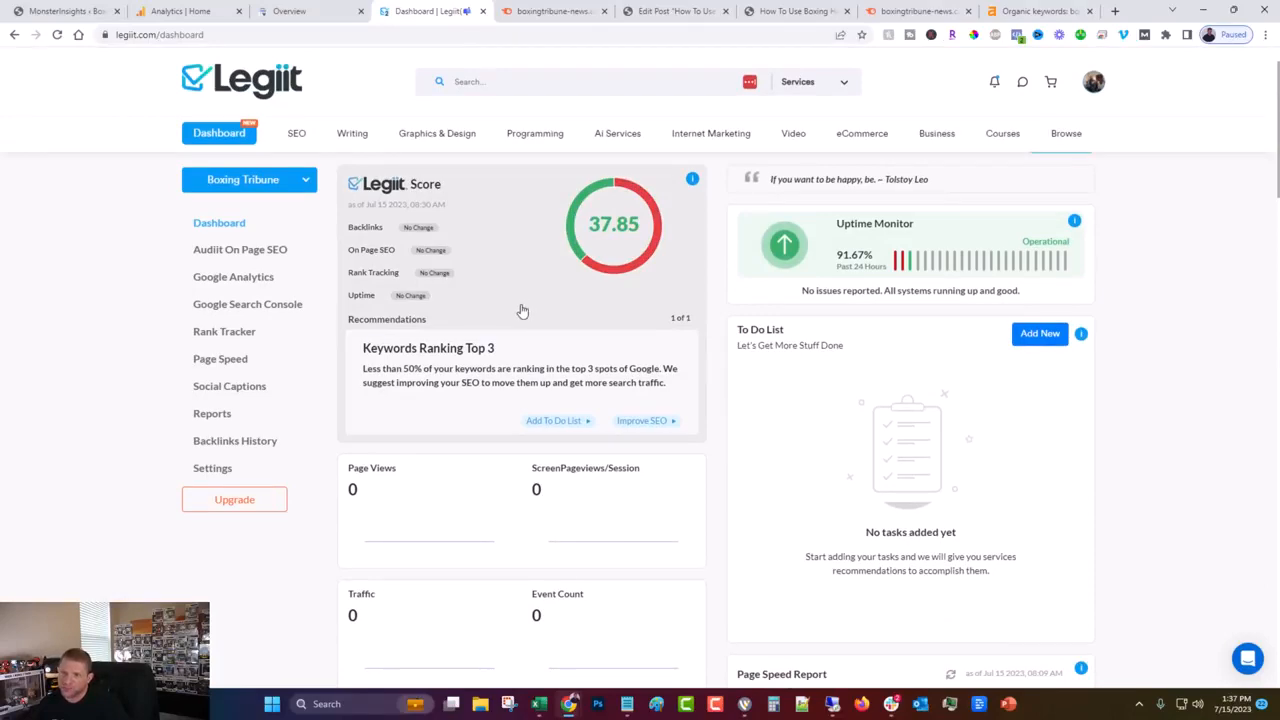
scroll(603, 450, "down", 5)
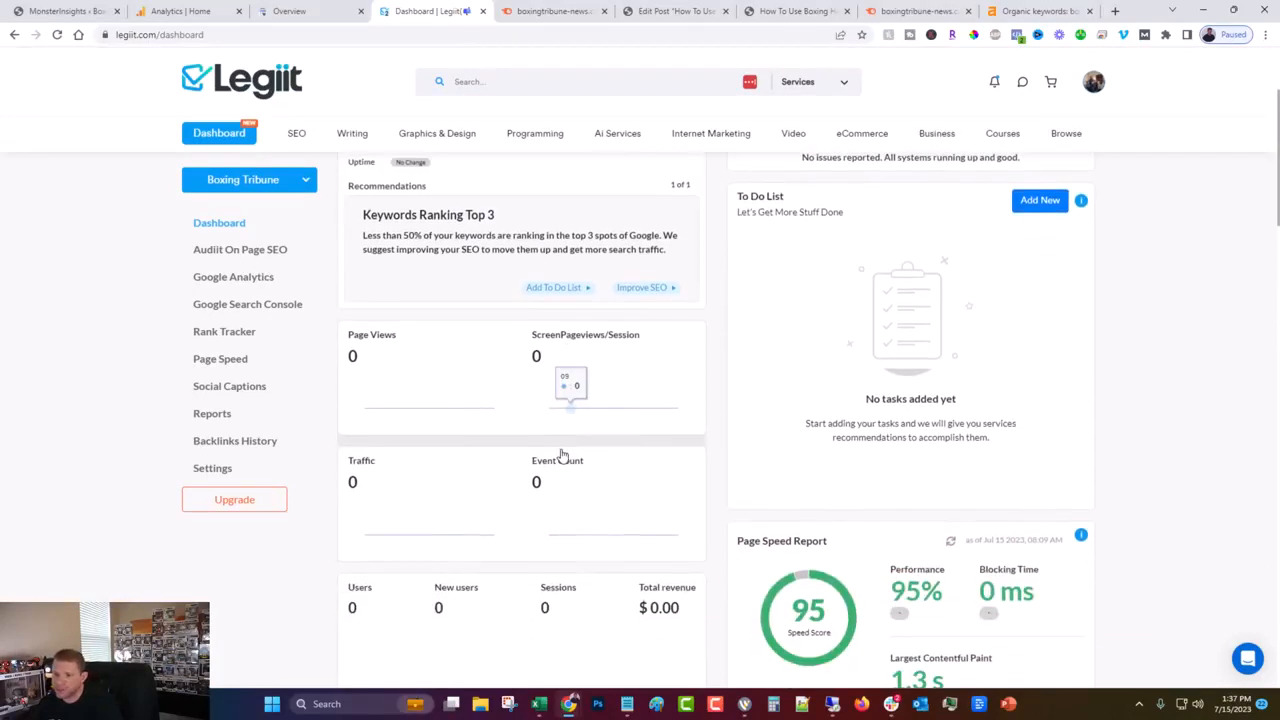
scroll(583, 477, "down", 9)
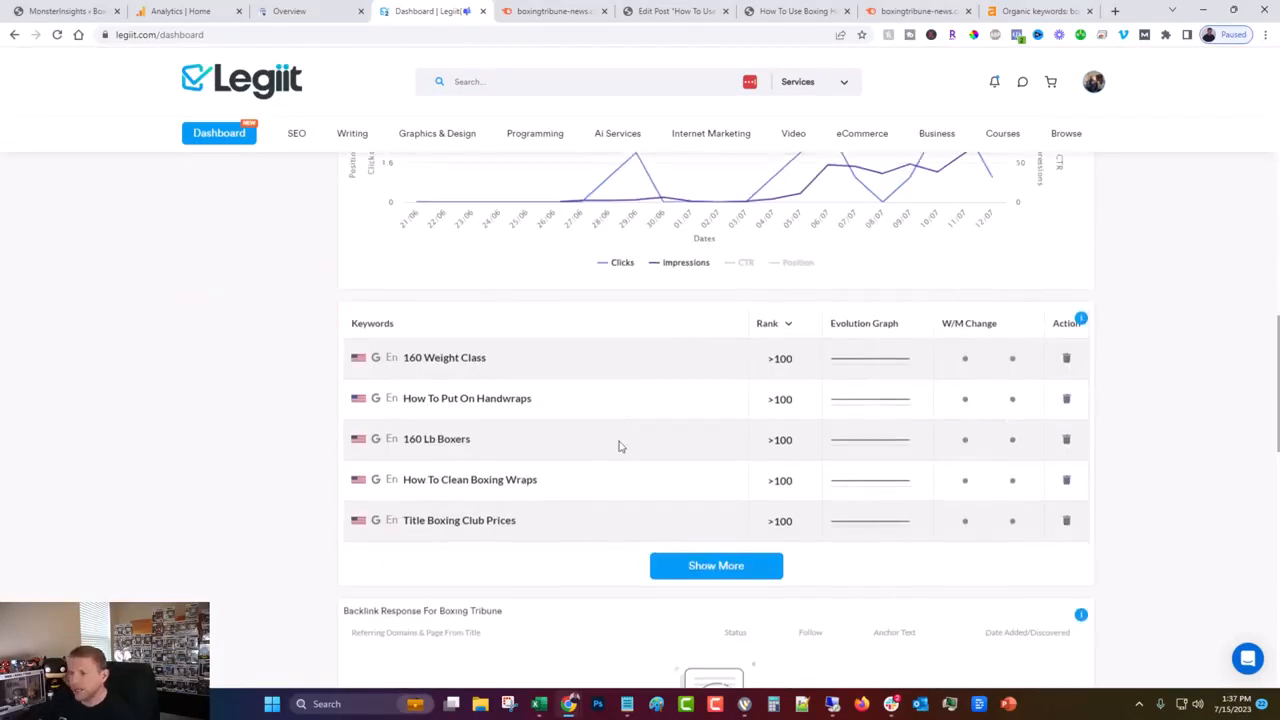
scroll(613, 407, "down", 4)
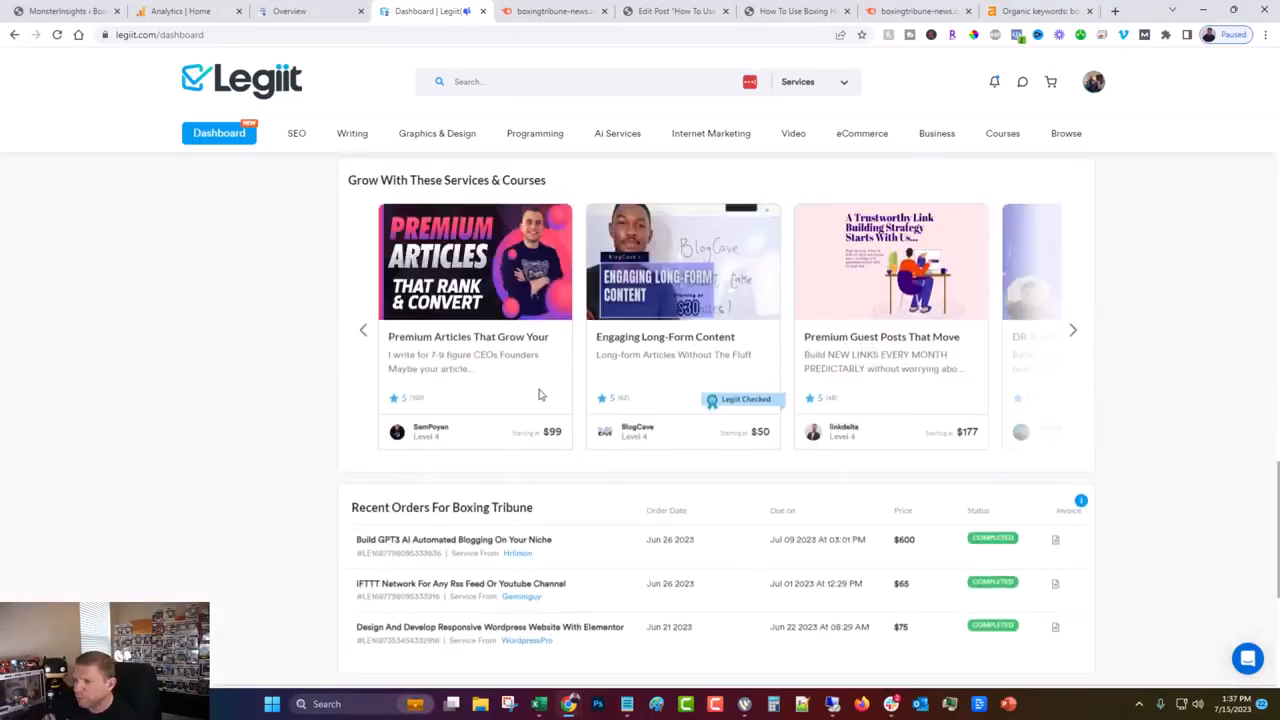
Browse forward through the offers in Grow With These Services & Courses and check the Recent Orders For Boxing Tribune
scroll(1037, 468, "up", 2)
left_click(1073, 477)
left_click(1073, 477)
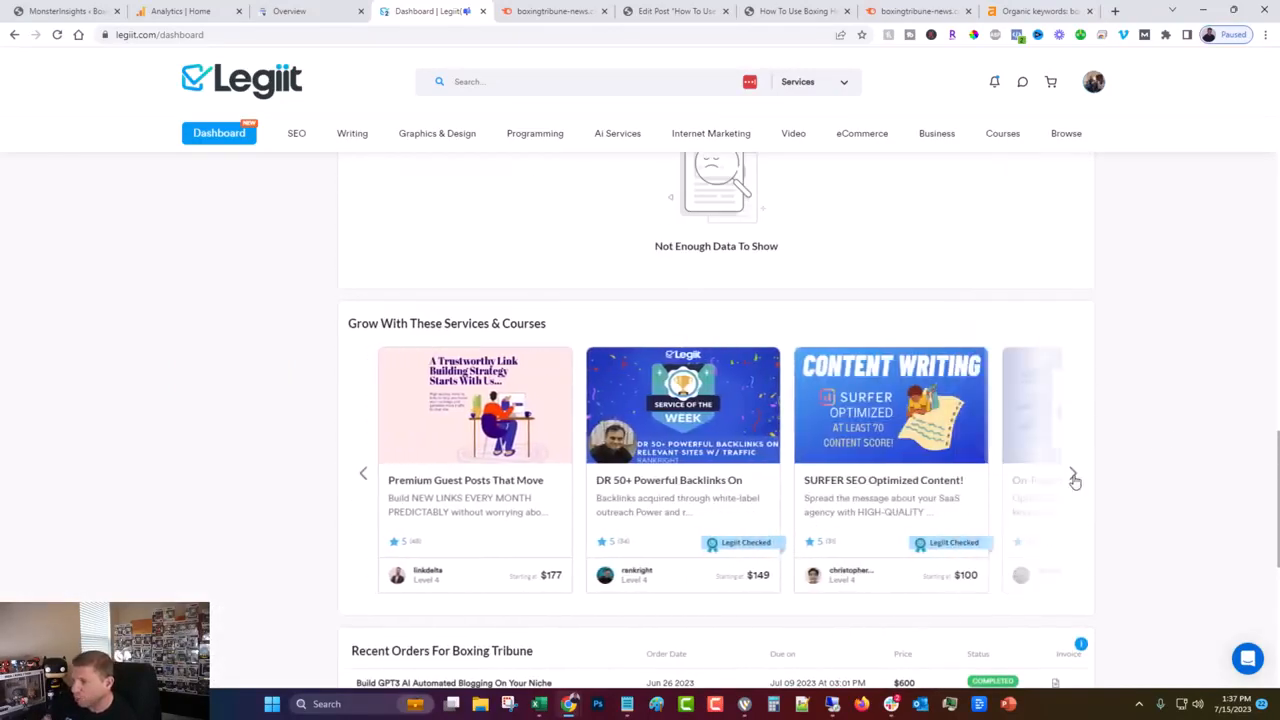
left_click(1073, 477)
left_click(1073, 477)
left_click(1073, 477)
left_click(1073, 477)
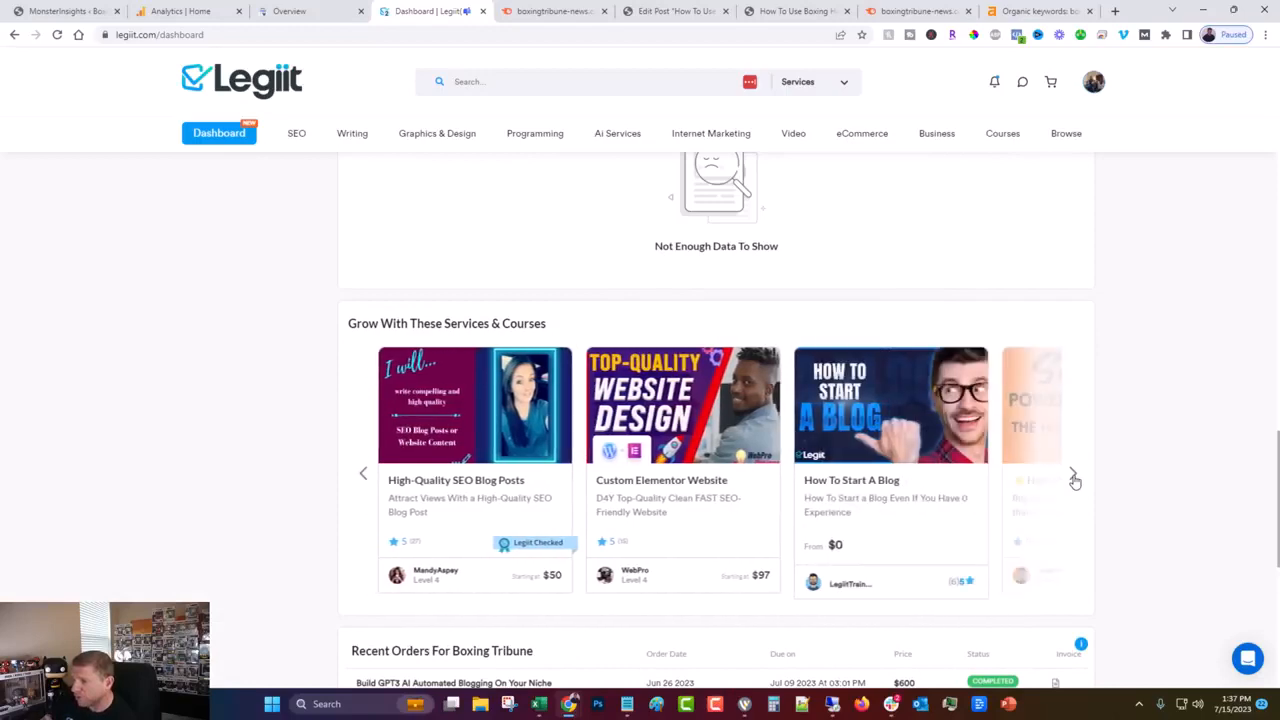
left_click(1073, 477)
left_click(1073, 477)
left_click(1073, 477)
scroll(966, 482, "down", 3)
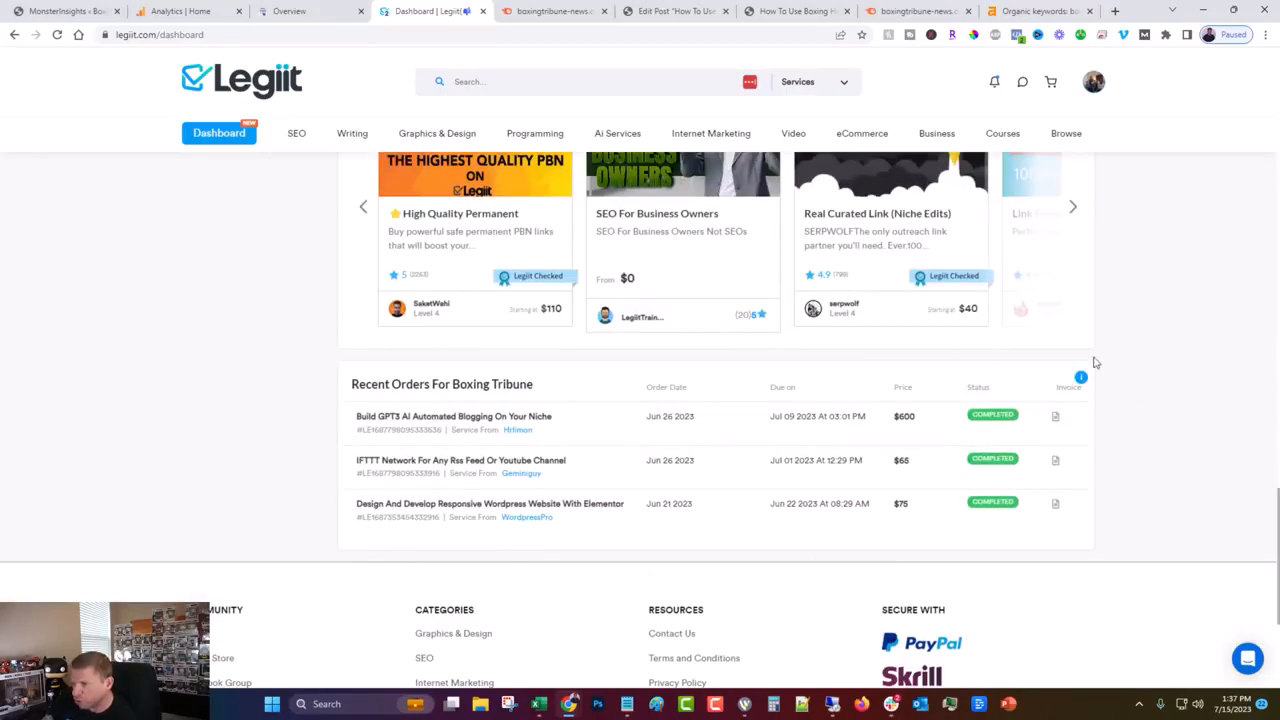
scroll(791, 411, "up", 20)
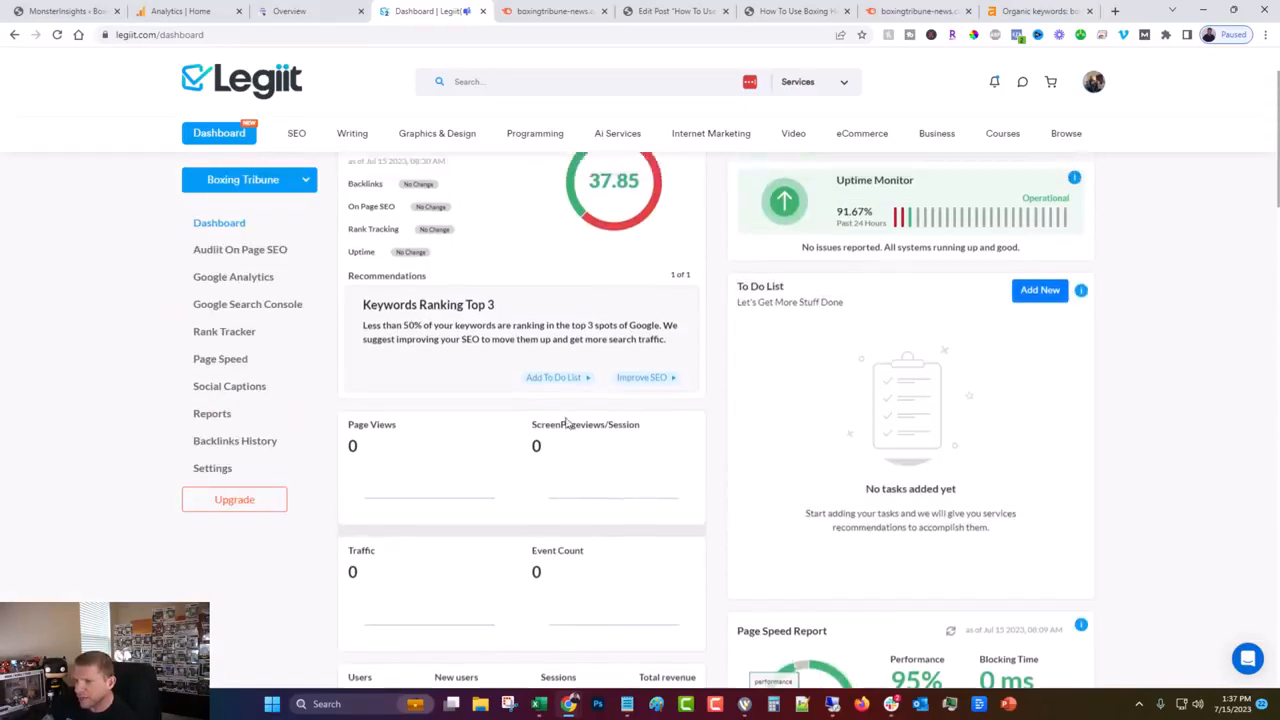
View the campaign's Google Search Console report and compare it with the open Google Analytics, Search Console, Semrush and Ahrefs pages
scroll(566, 424, "up", 3)
left_click(267, 372)
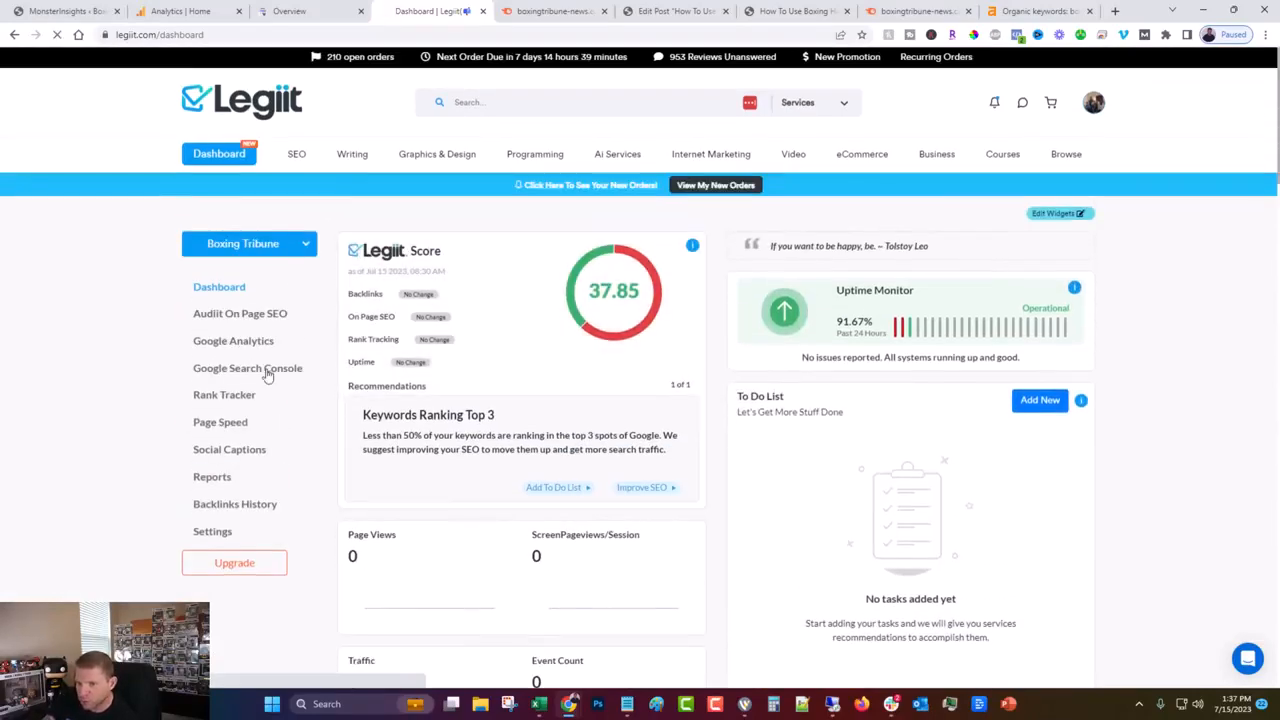
left_click(170, 11)
left_click(300, 11)
left_click(550, 11)
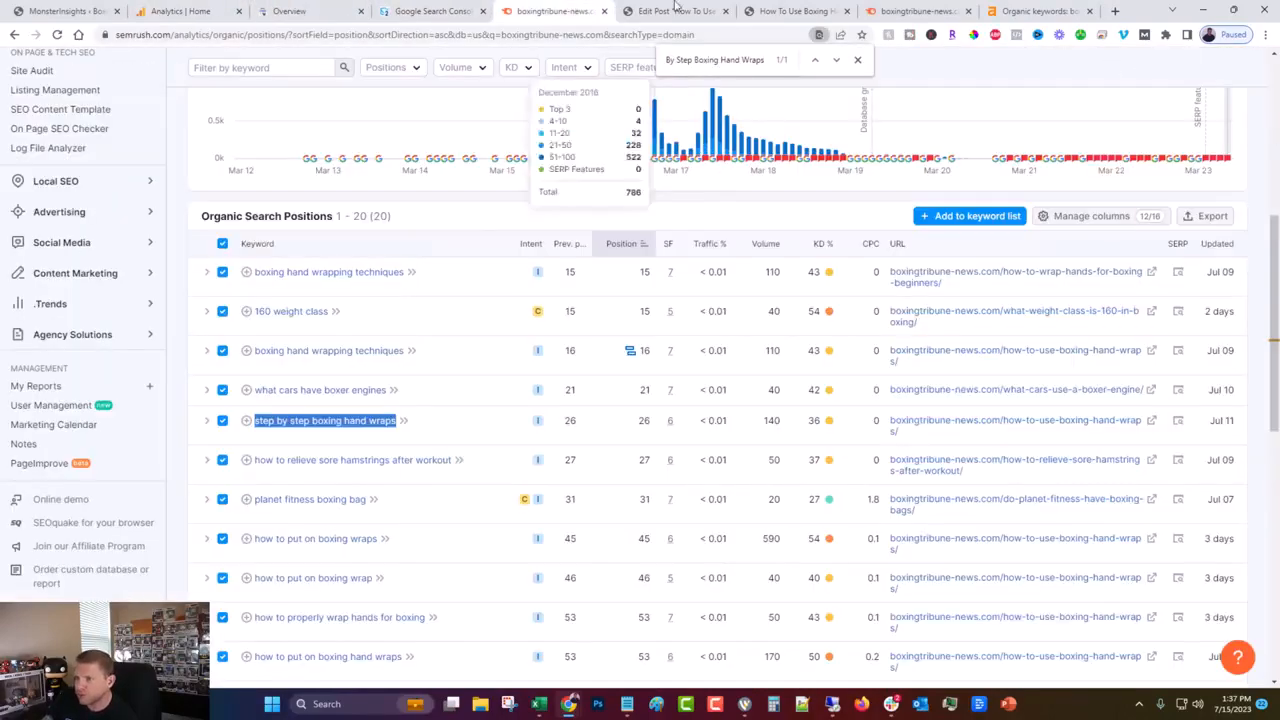
left_click(893, 8)
left_click(1013, 10)
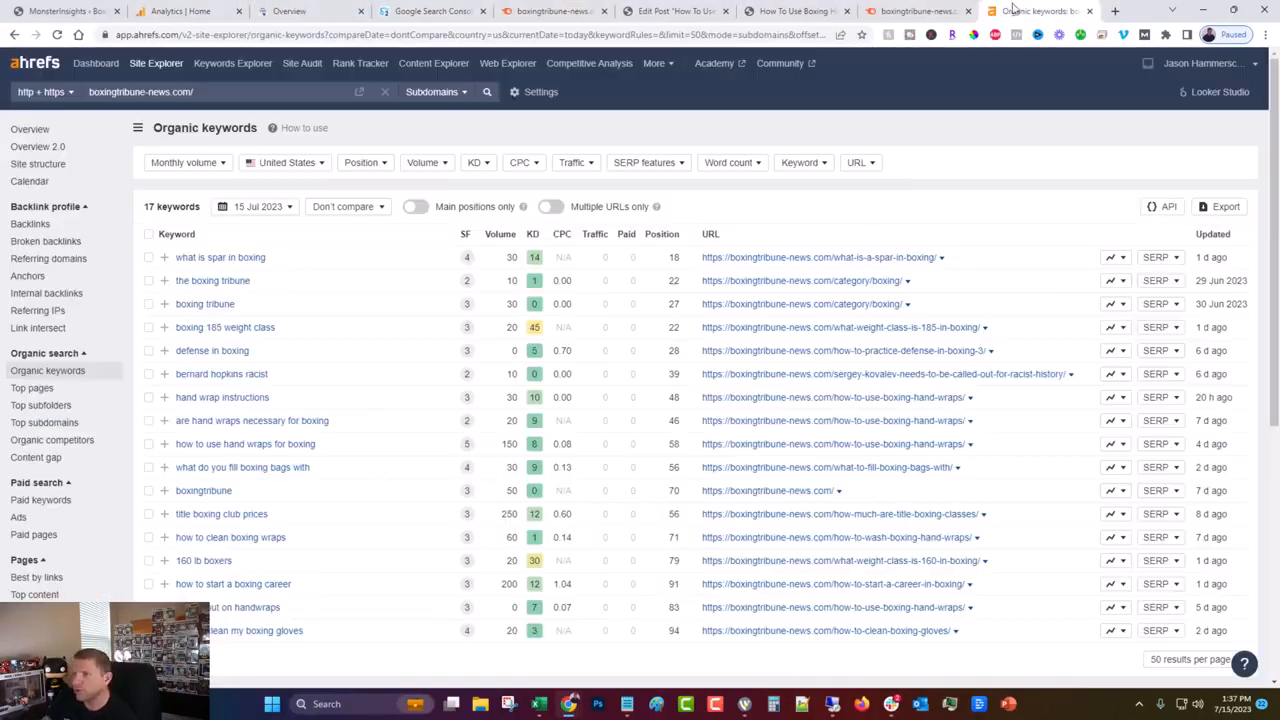
left_click(425, 11)
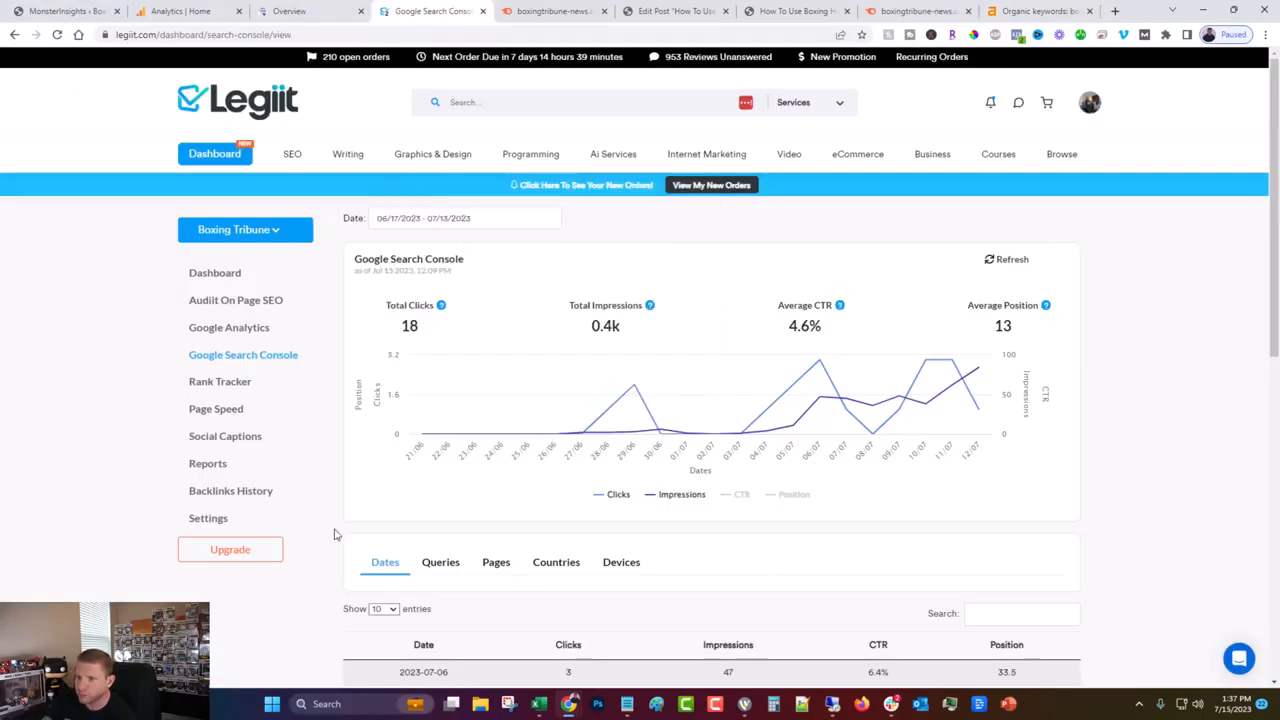
Return to the Boxing Tribune dashboard and look through its widgets down to Recent Orders For Boxing Tribune
left_click(220, 281)
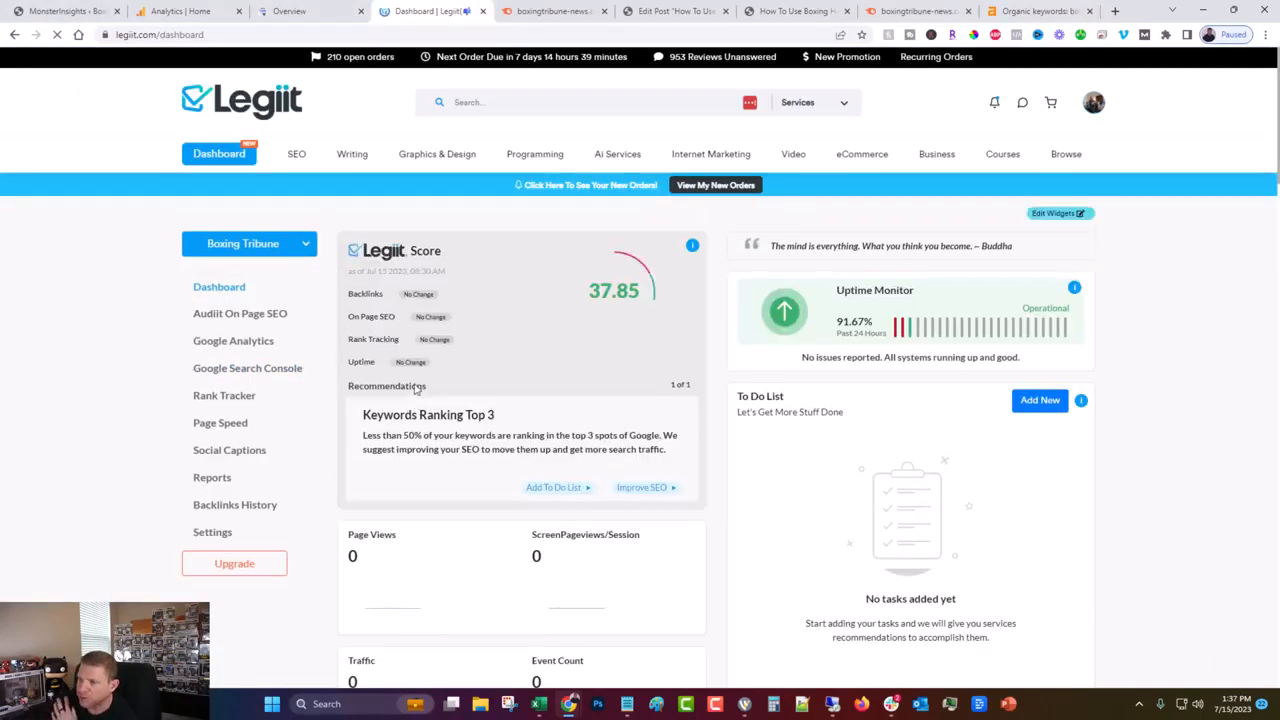
scroll(418, 393, "down", 3)
scroll(418, 393, "up", 3)
scroll(491, 423, "down", 8)
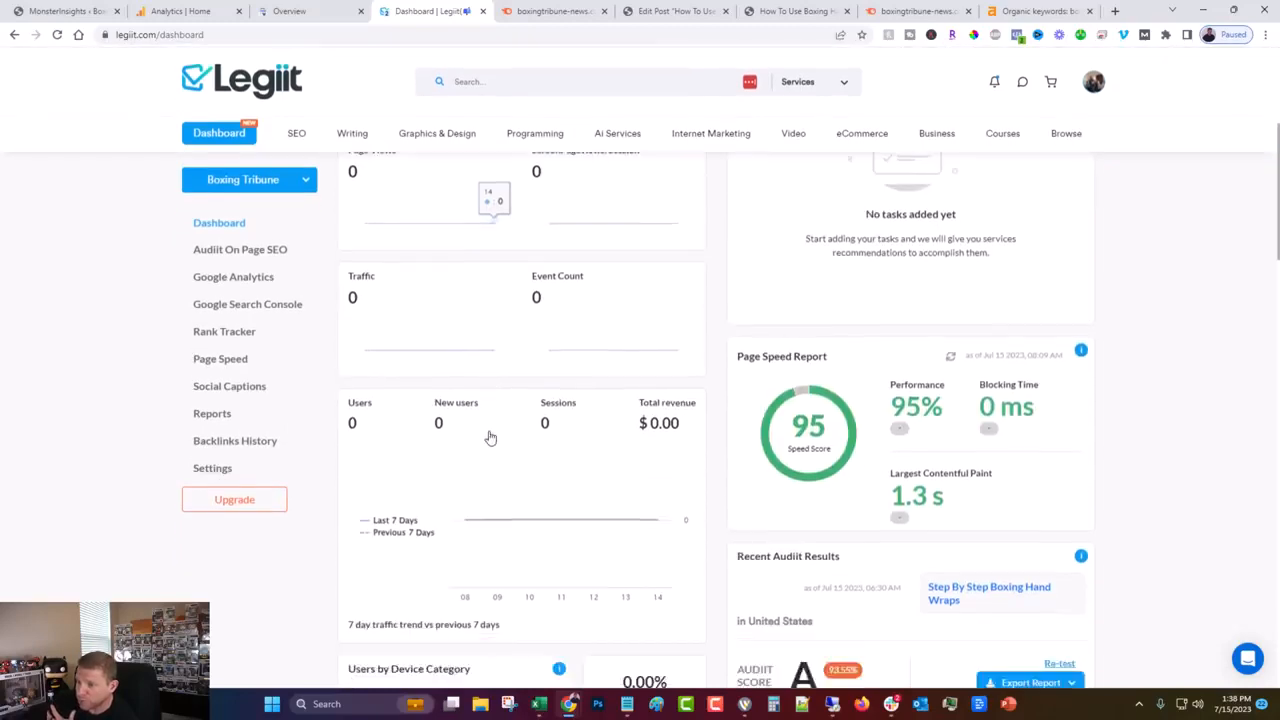
scroll(490, 440, "down", 10)
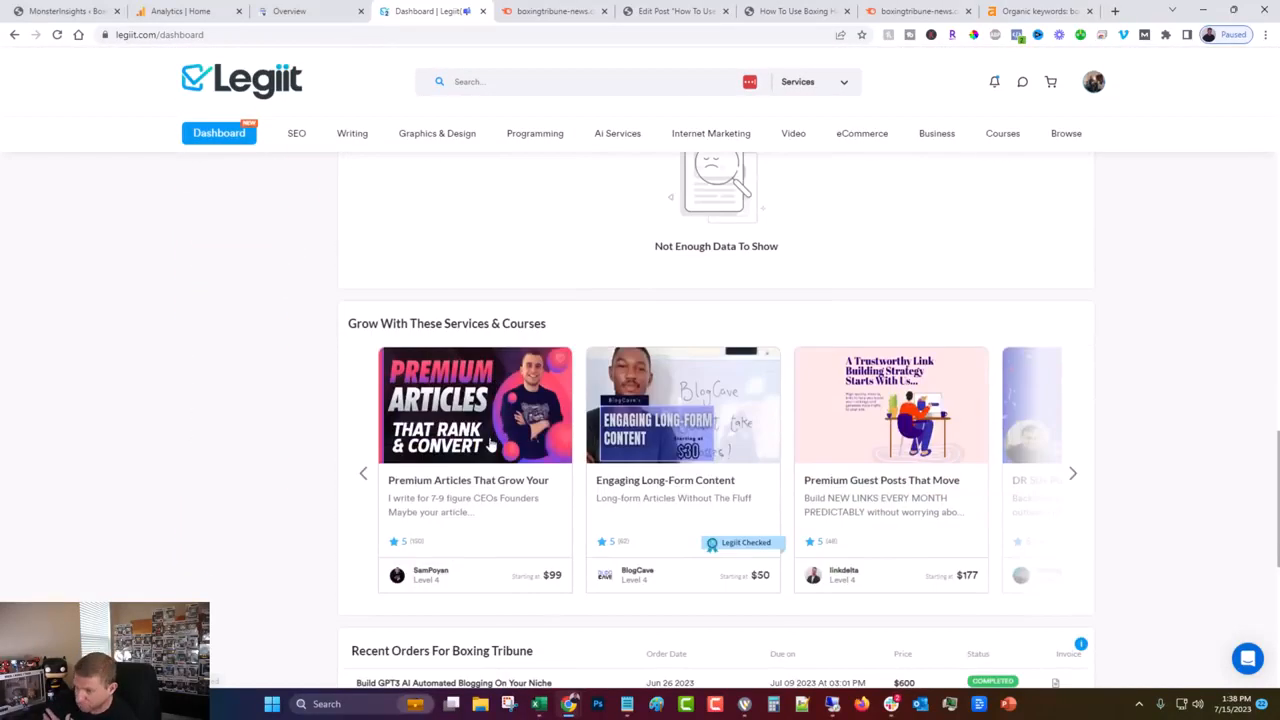
scroll(490, 445, "up", 3)
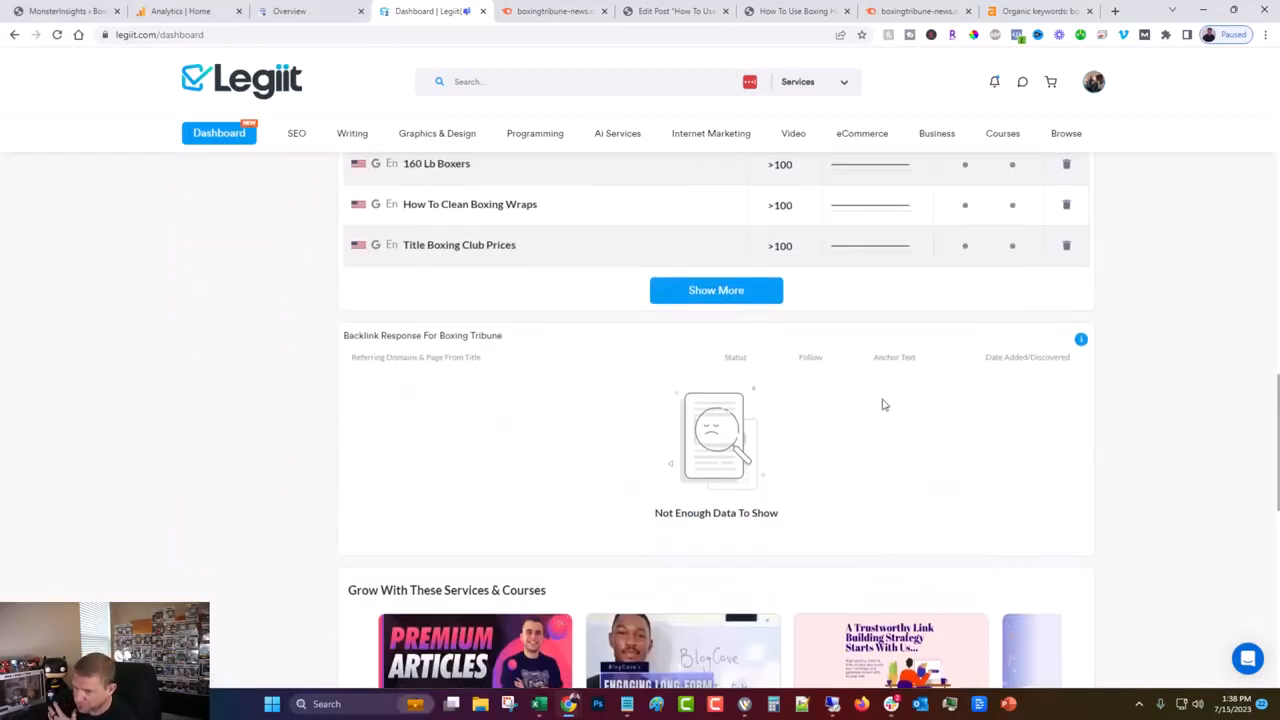
scroll(883, 405, "down", 6)
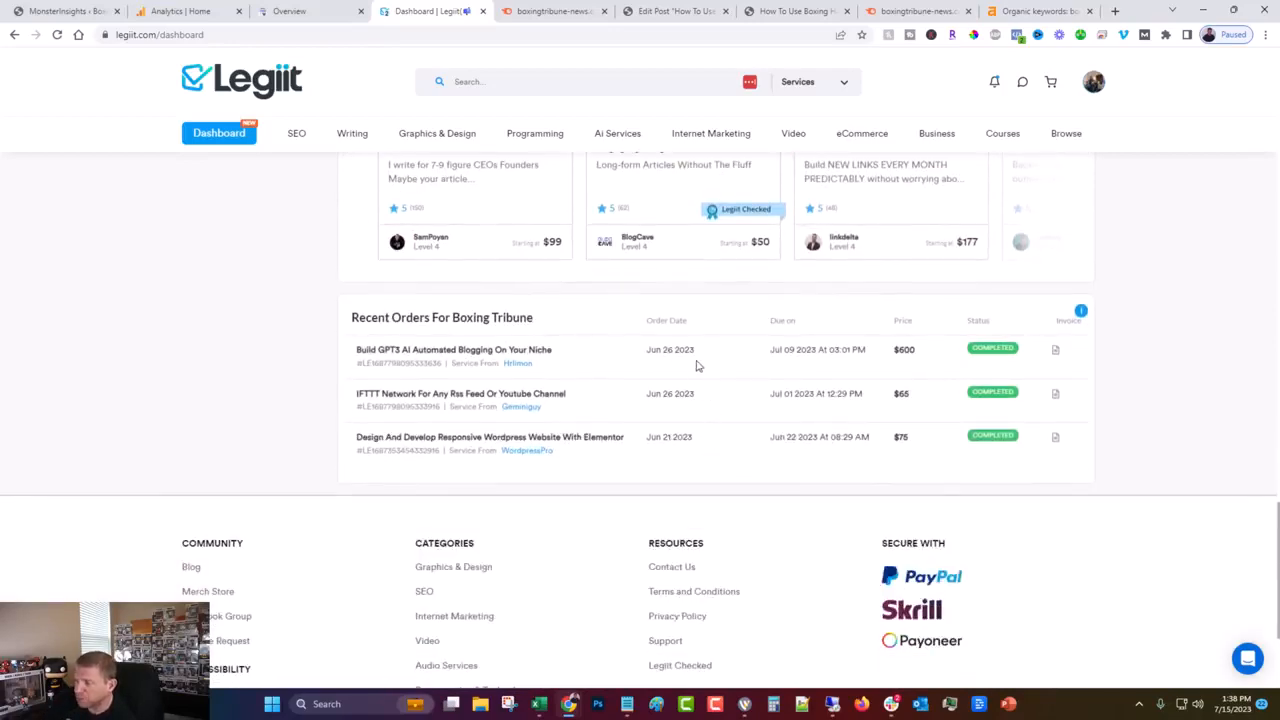
Revisit the Google Search Console graph, tracked keywords, recent audit result and device category widgets on the dashboard
scroll(743, 364, "up", 15)
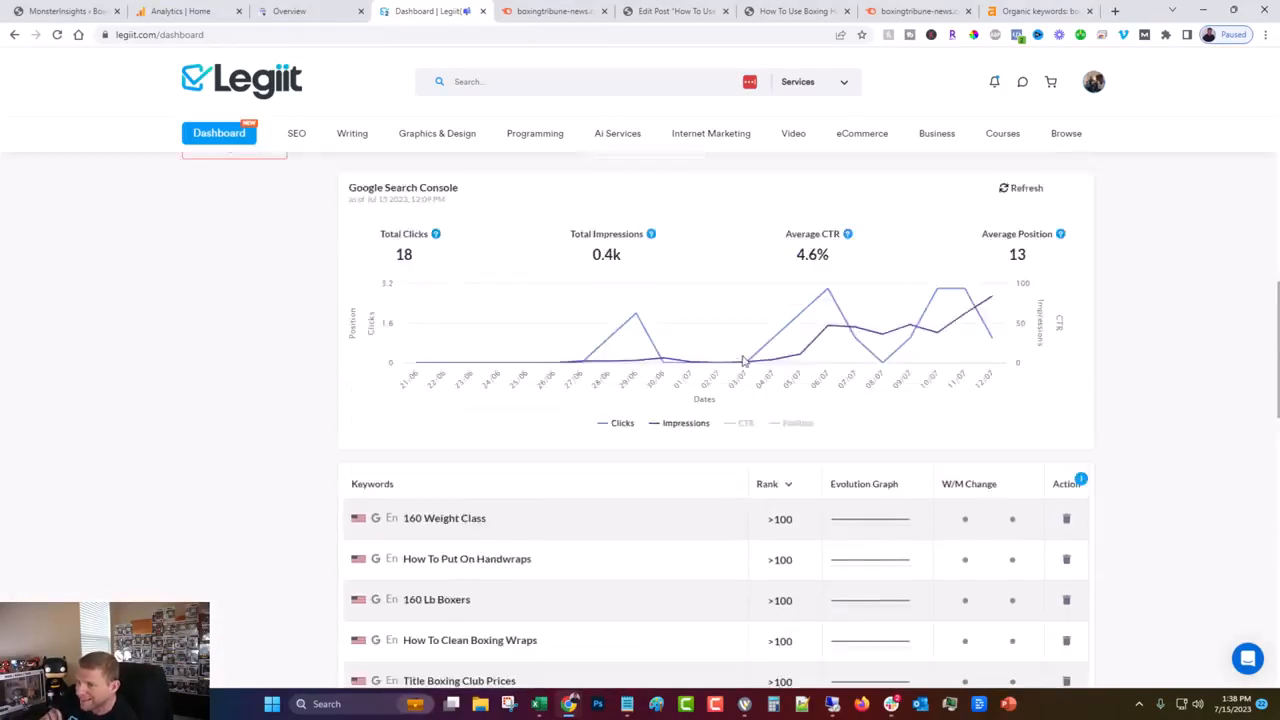
scroll(743, 364, "up", 3)
scroll(737, 371, "down", 5)
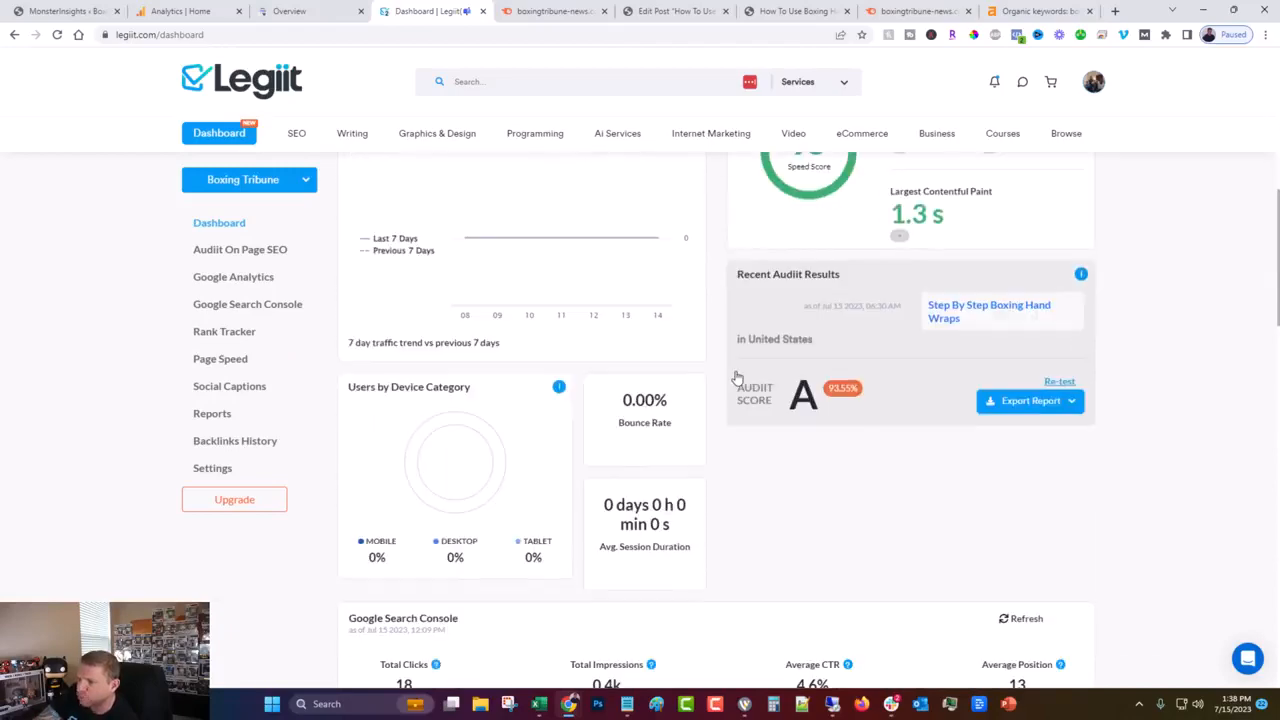
scroll(750, 400, "up", 7)
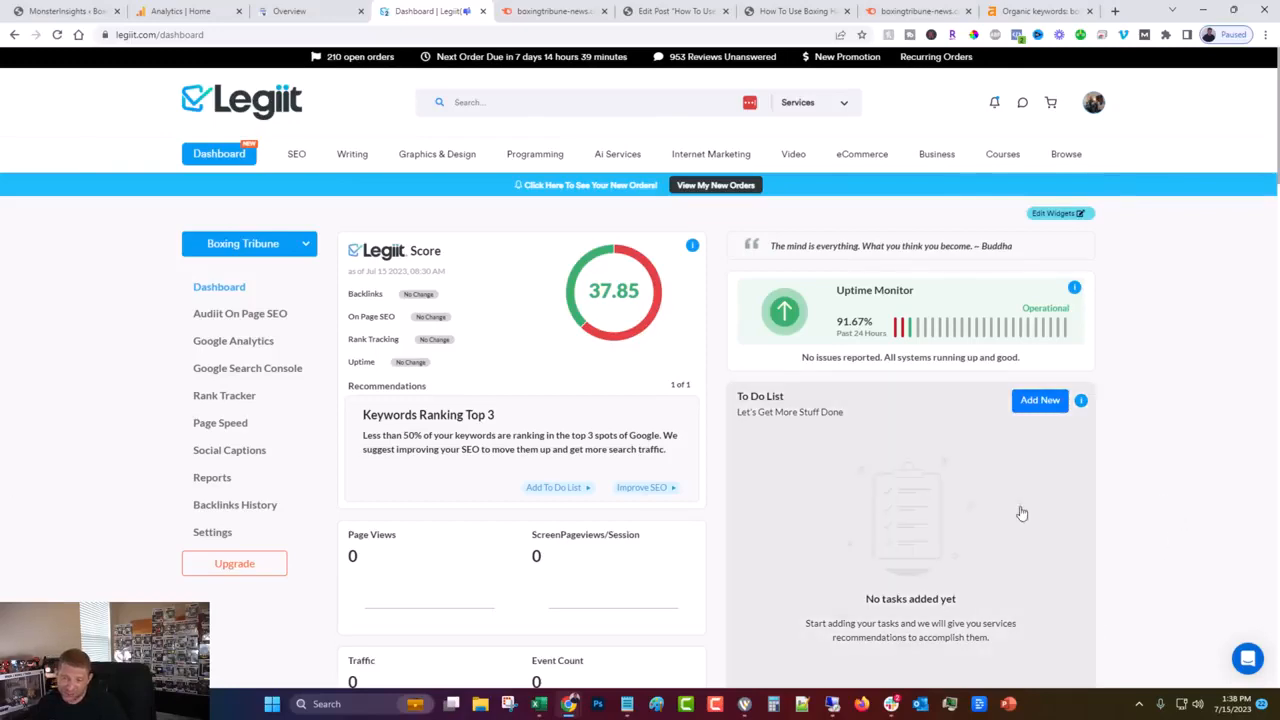
scroll(871, 524, "down", 15)
scroll(608, 463, "up", 2)
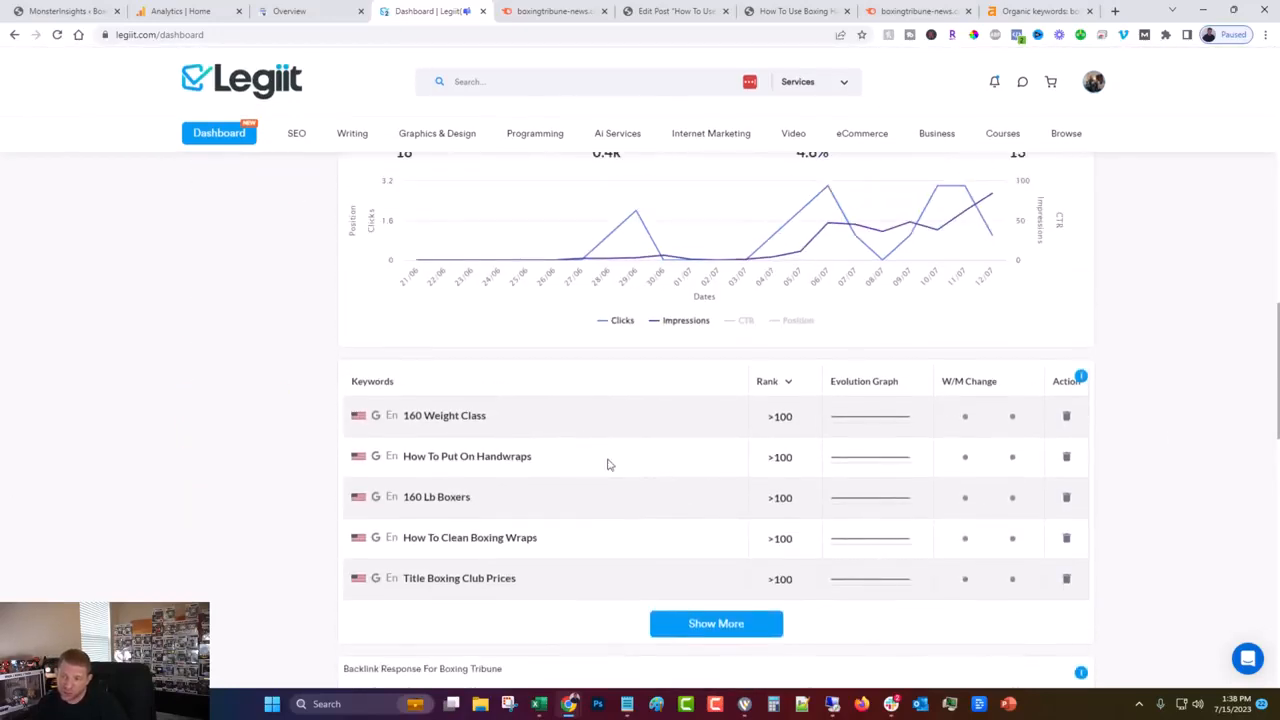
scroll(787, 390, "up", 13)
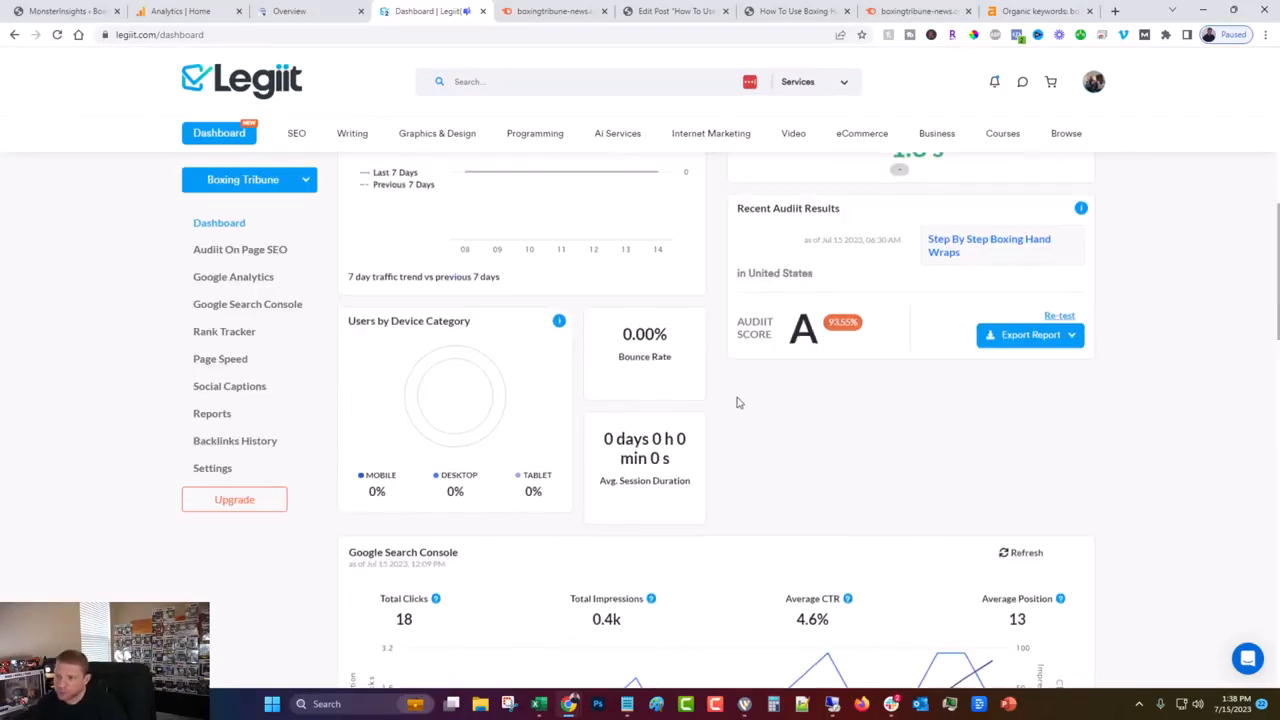
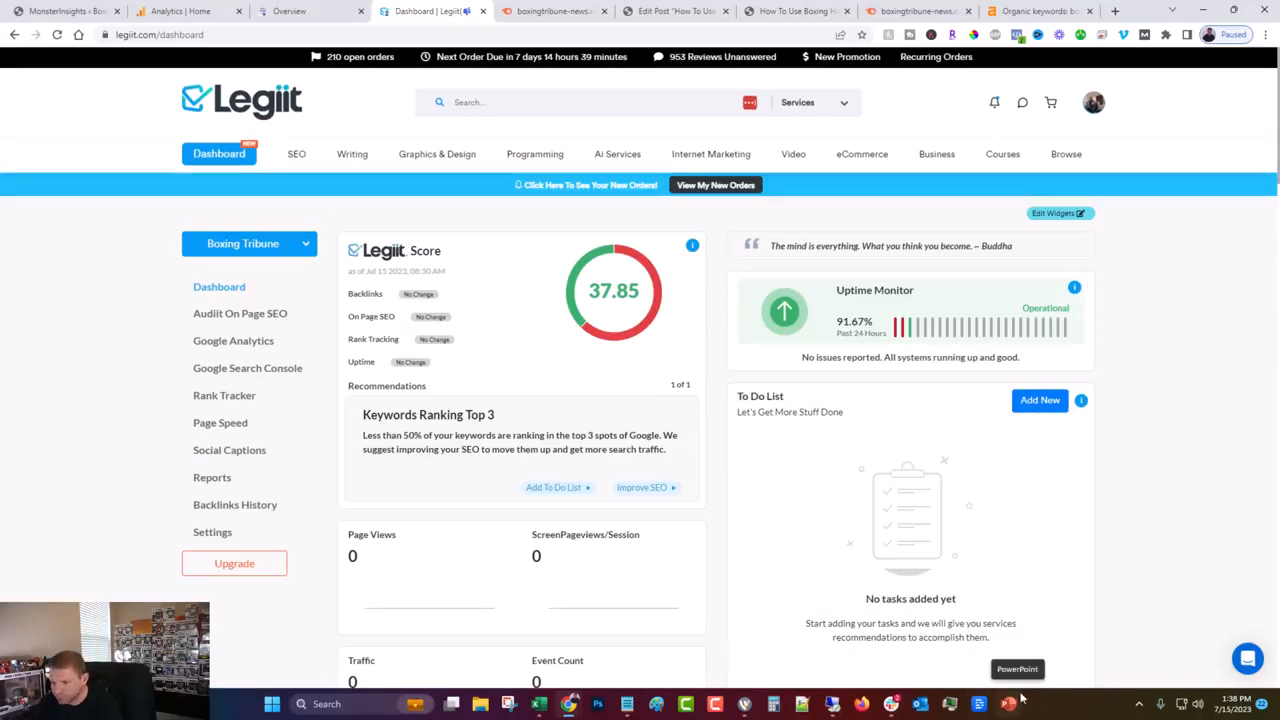
Switch to the remote desktop, check the Google result count for site:boxingtribune-news.com and return to the dashboard
left_click(834, 705)
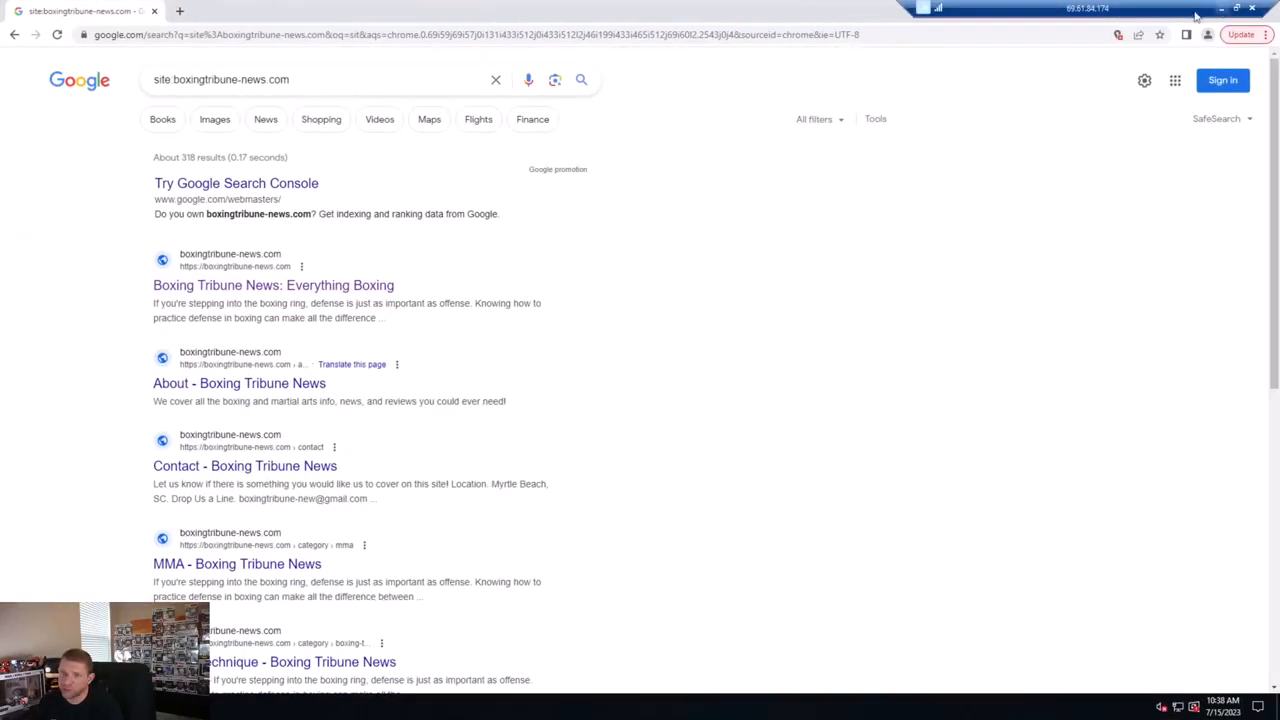
double_click(188, 157)
left_click(201, 158)
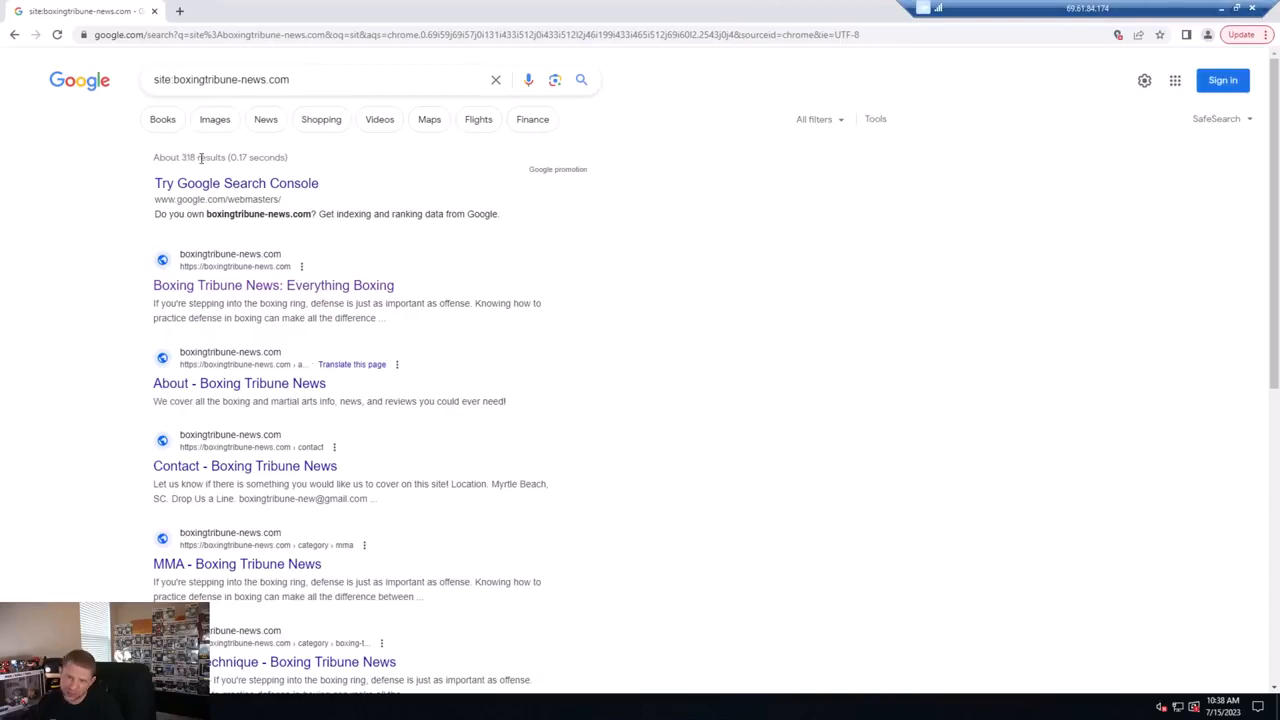
left_click(1221, 8)
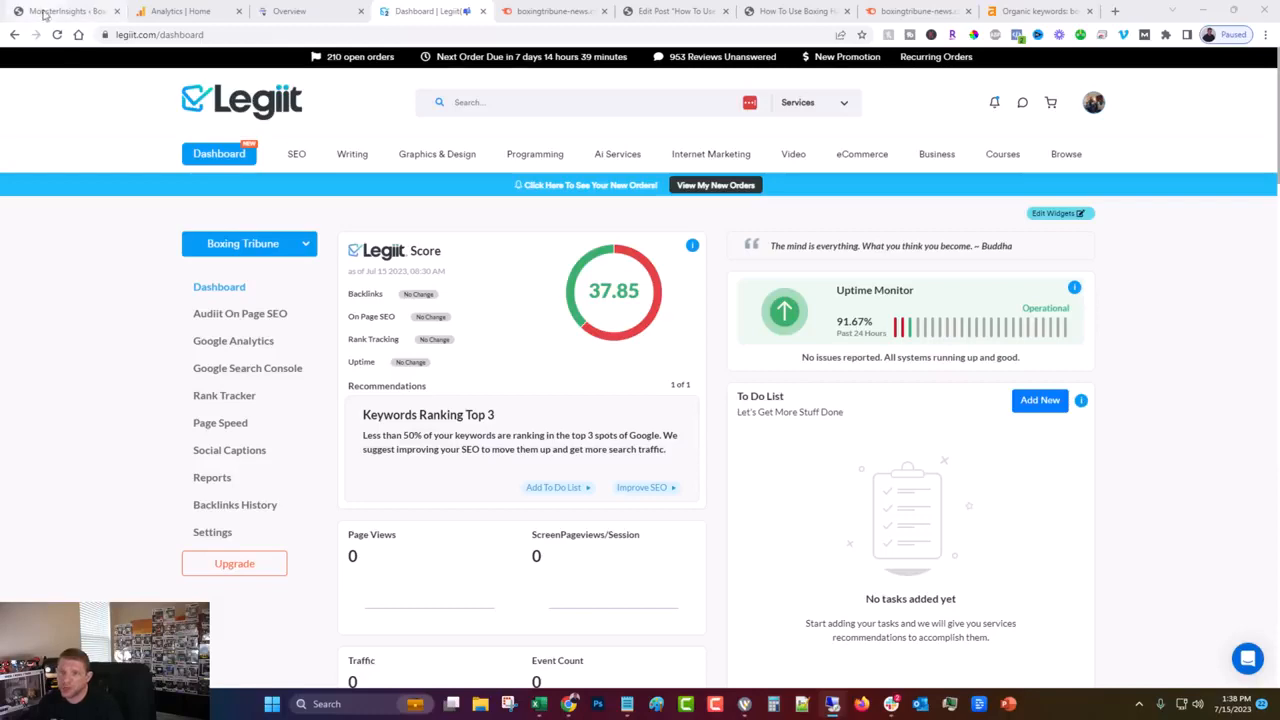
Check the All Posts list in WordPress and the page indexing overview in Google Search Console, returning to the Legiit dashboard
left_click(674, 8)
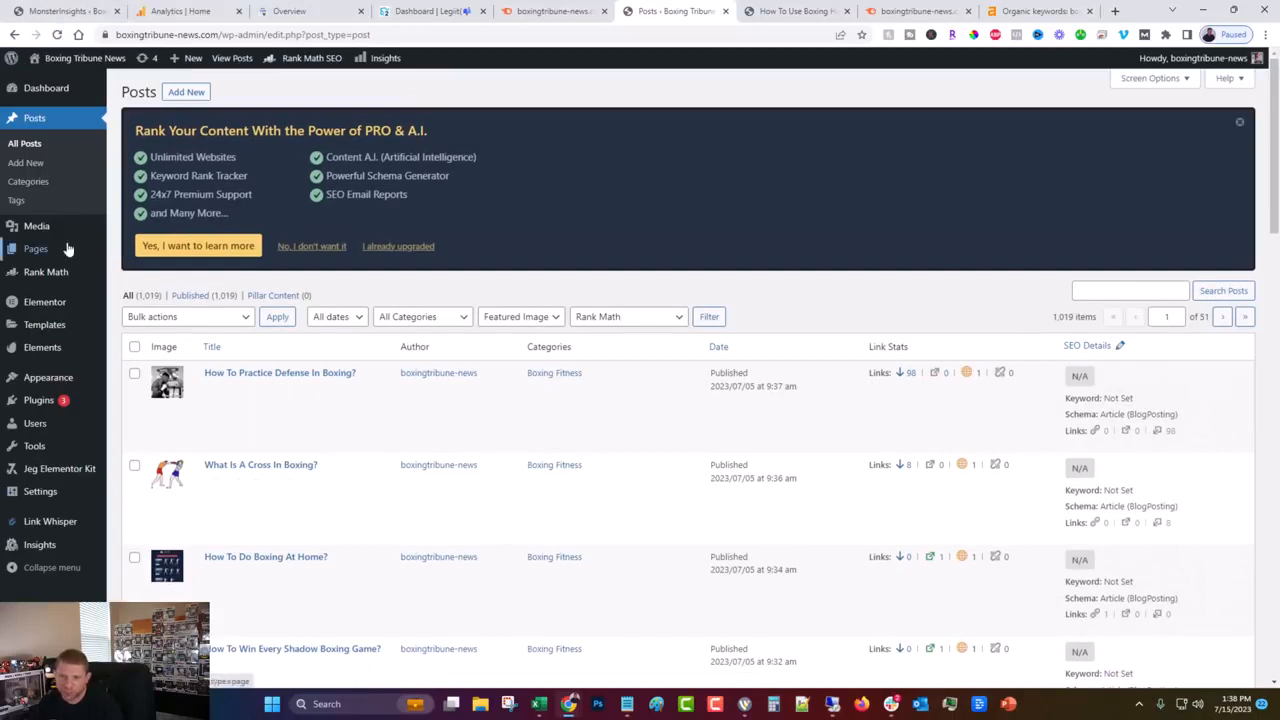
left_click(432, 11)
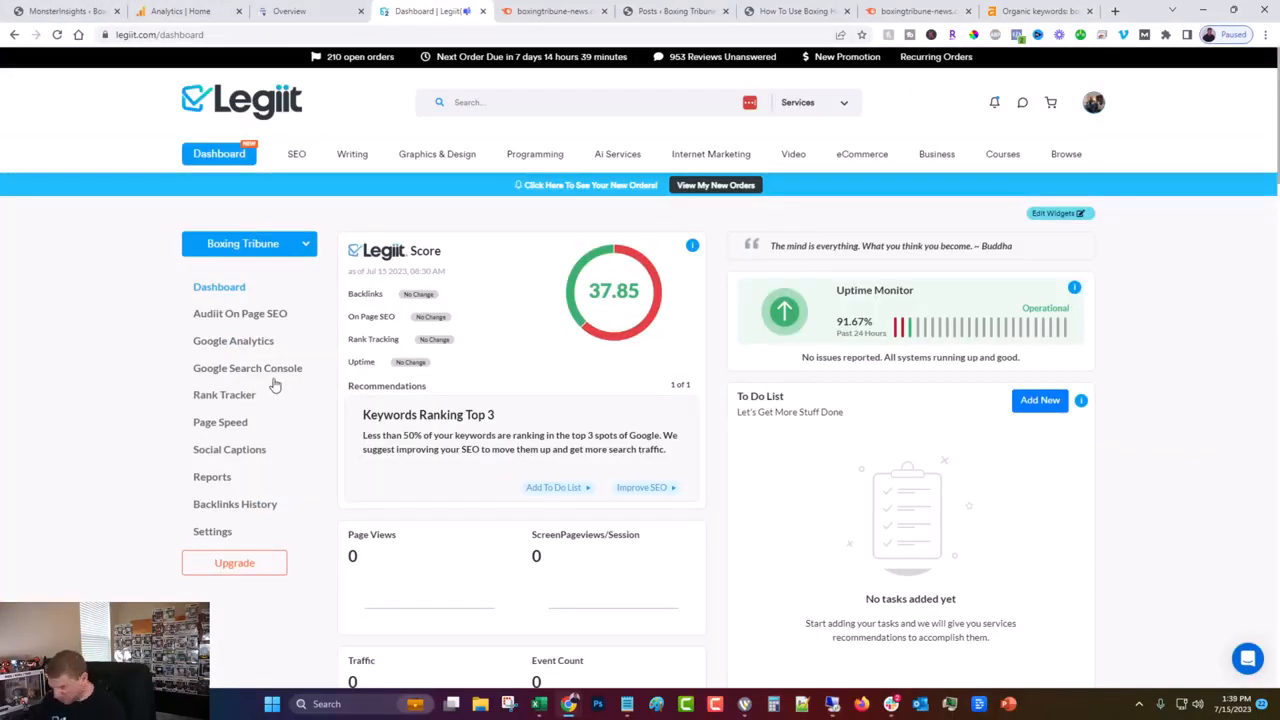
scroll(277, 365, "down", 2)
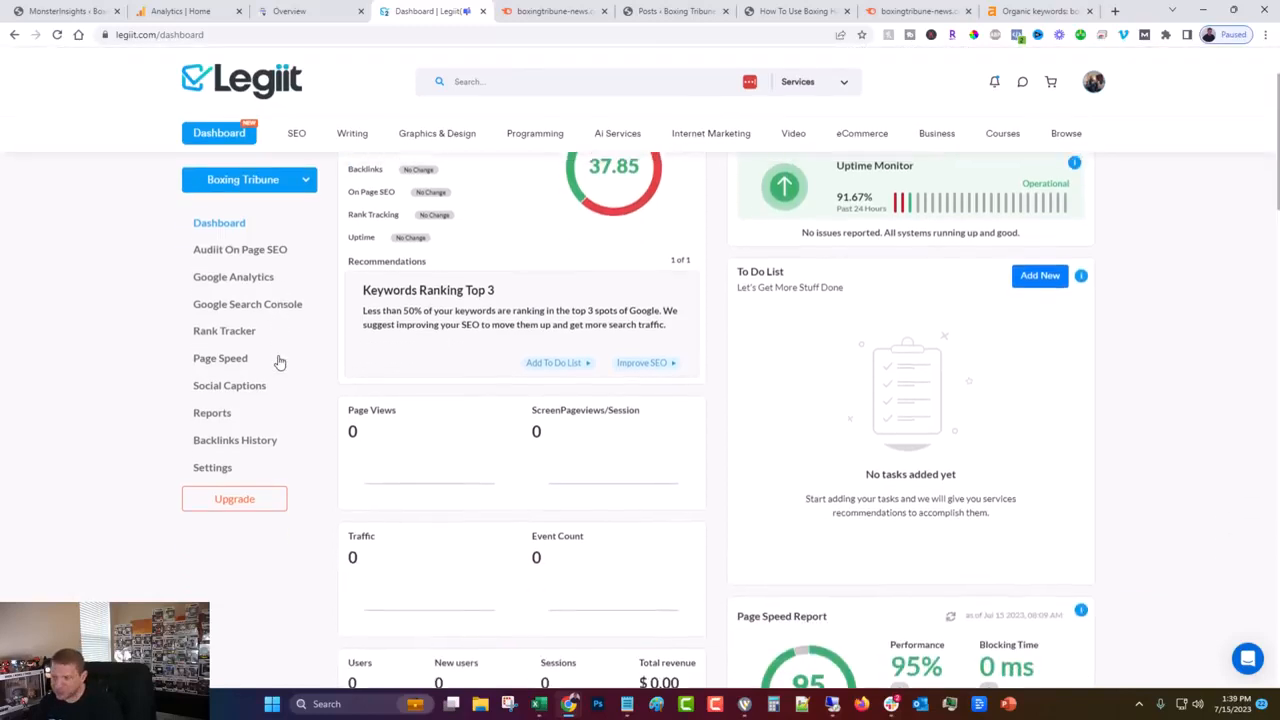
scroll(277, 368, "up", 2)
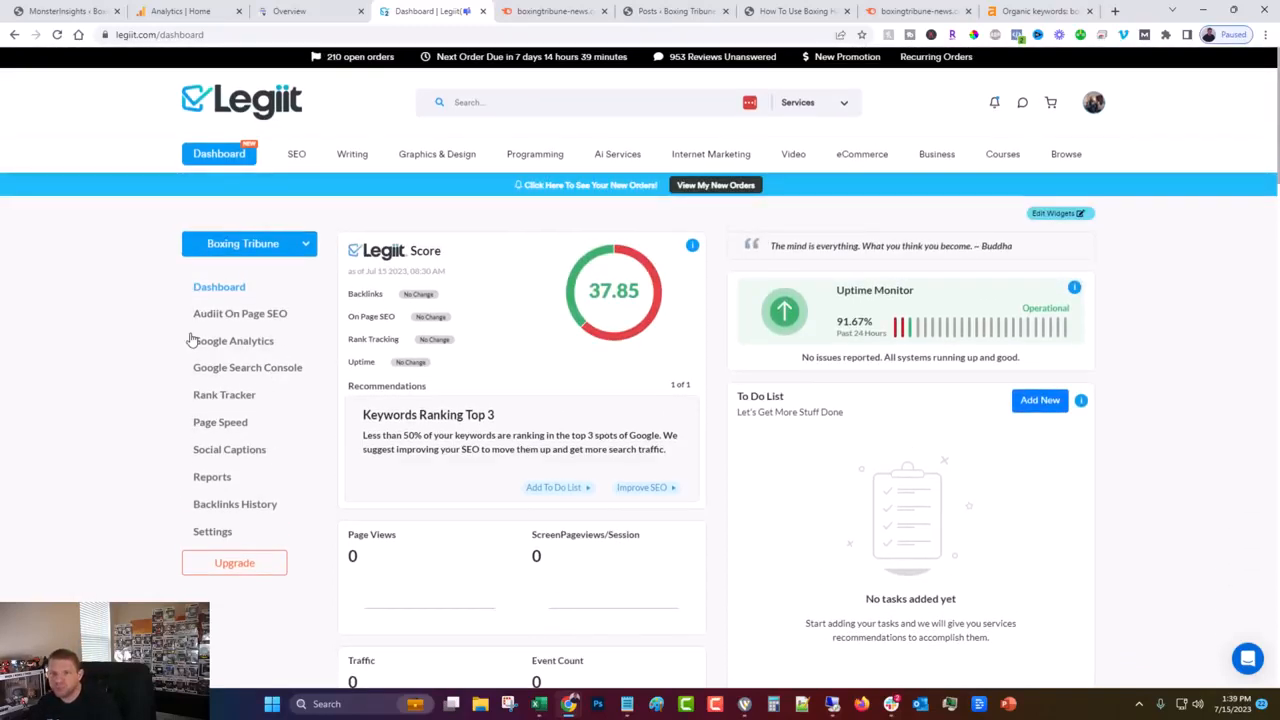
left_click(188, 10)
left_click(328, 8)
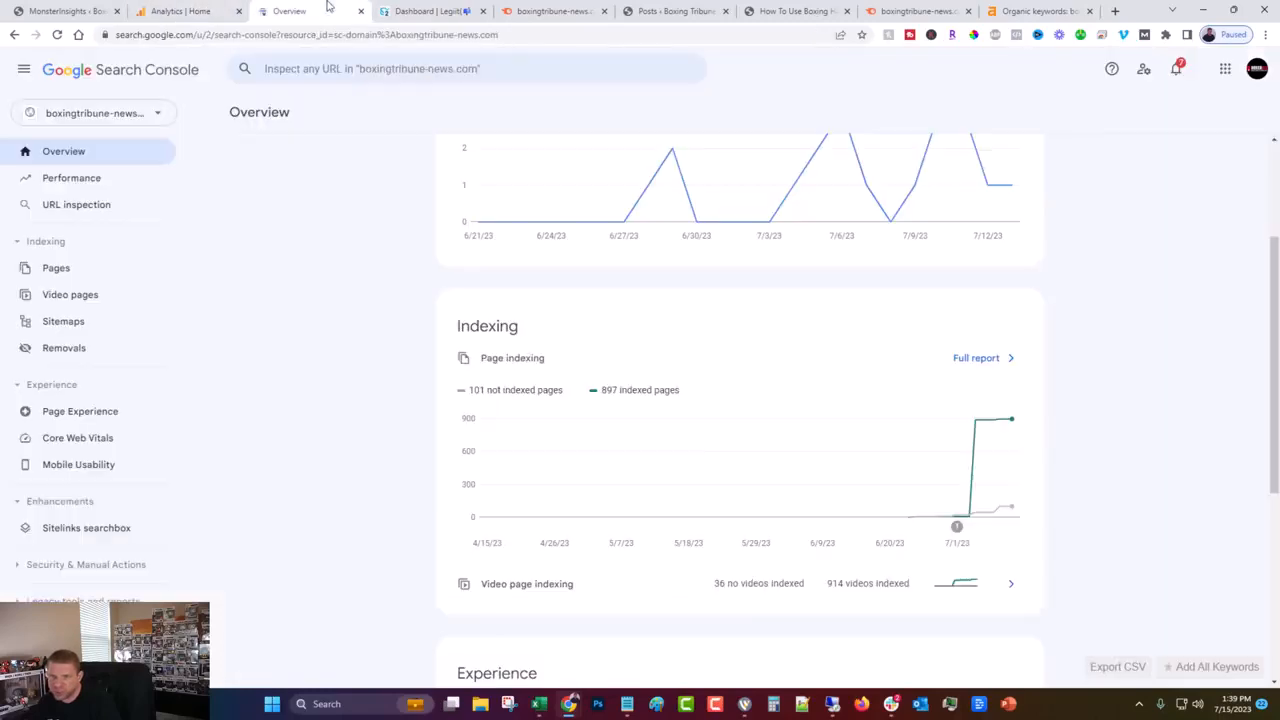
left_click(428, 8)
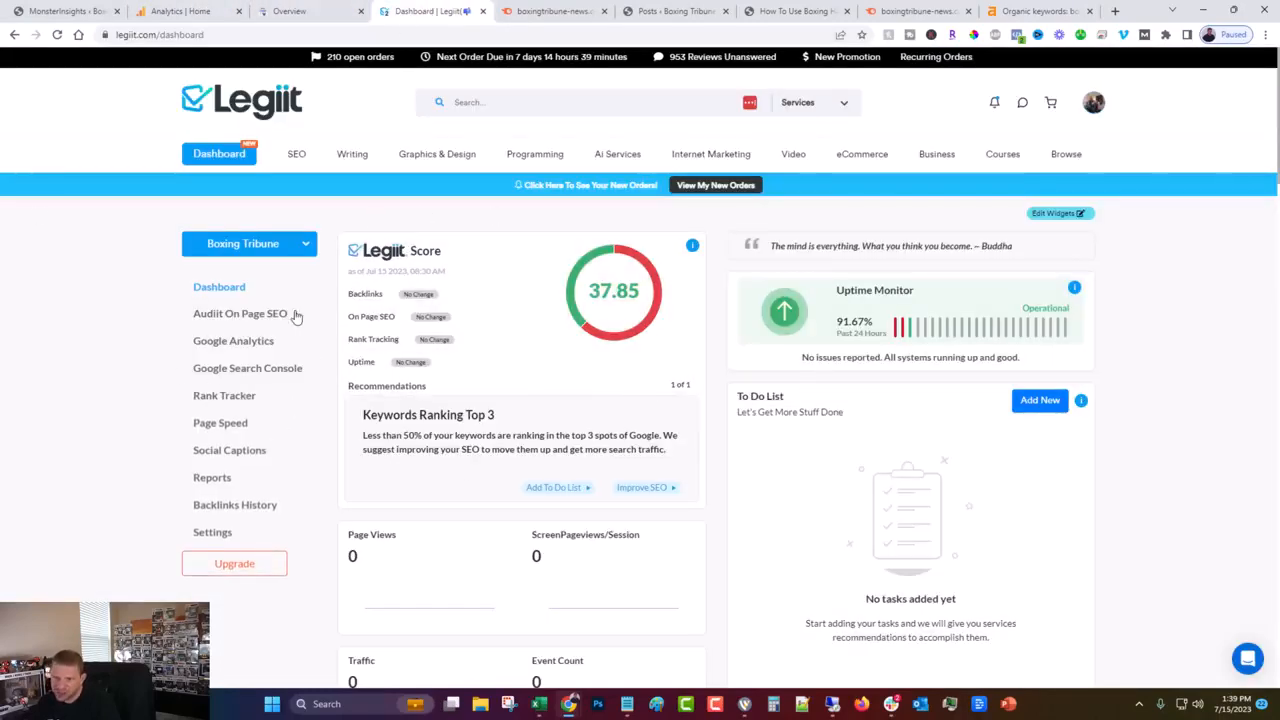
Review the dashboard's traffic, to-do list, page speed, audit score and uptime widgets
scroll(351, 420, "down", 5)
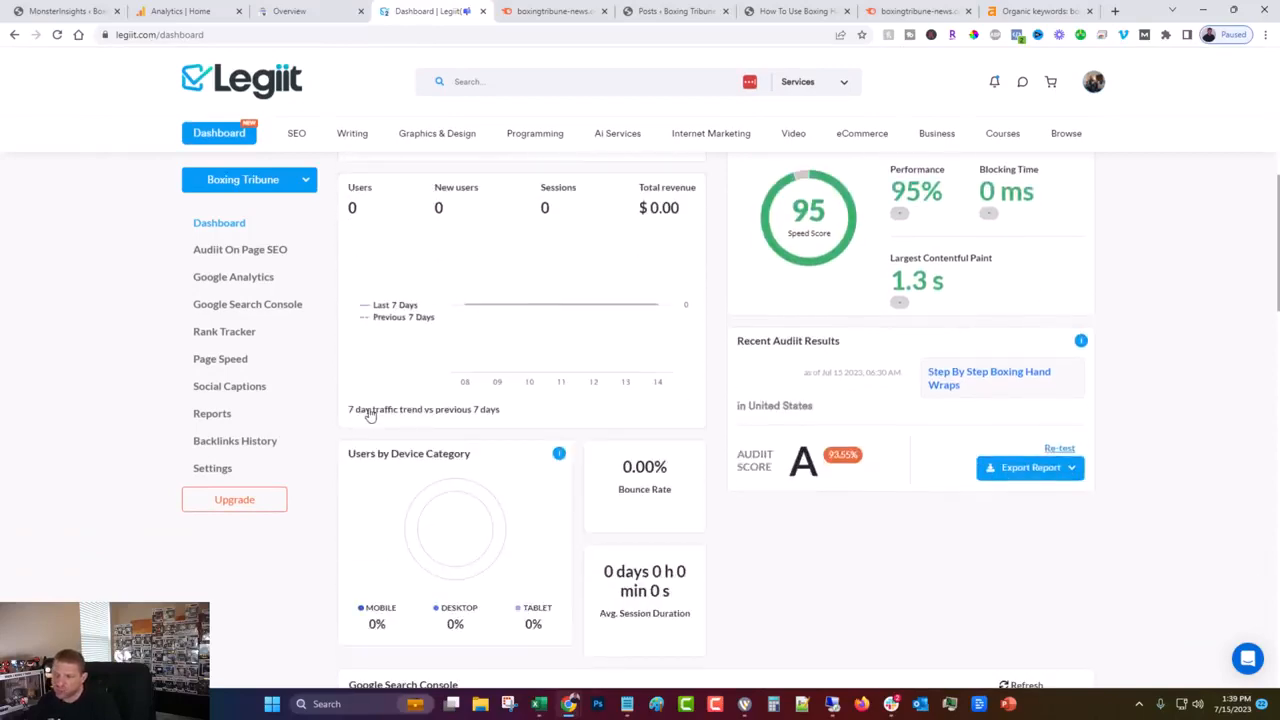
scroll(836, 430, "up", 3)
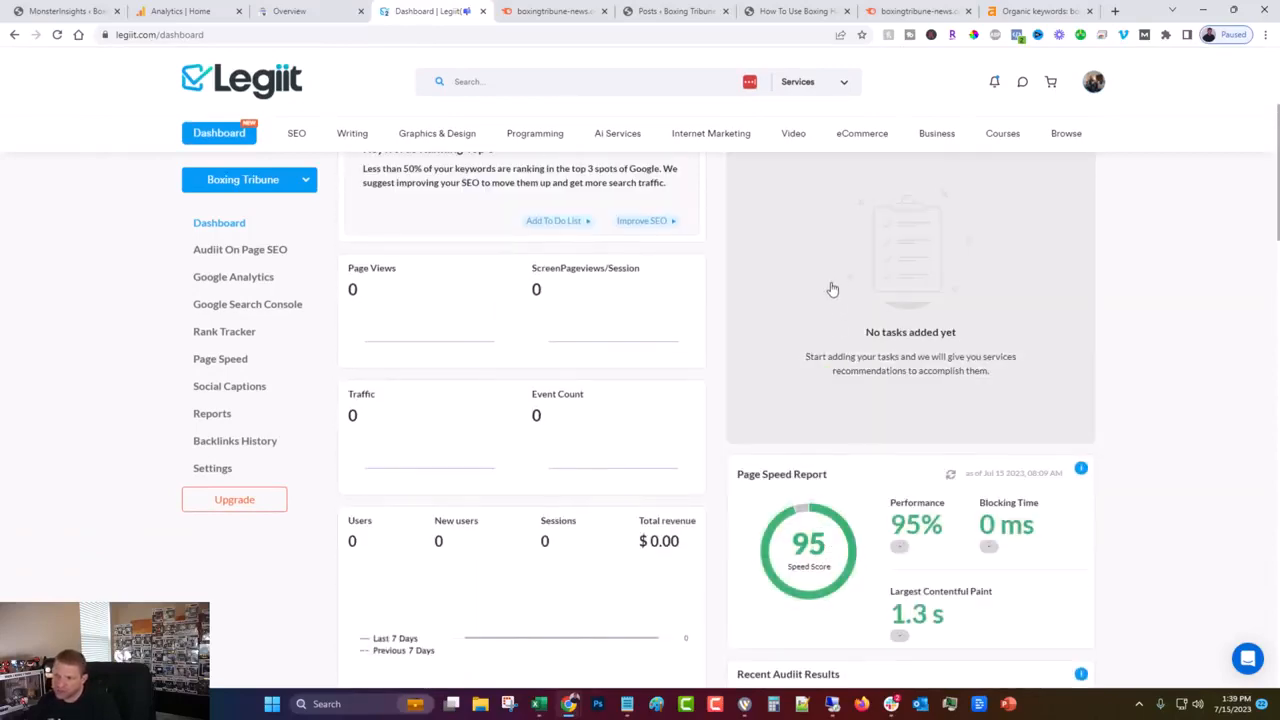
scroll(815, 305, "up", 2)
scroll(855, 578, "down", 4)
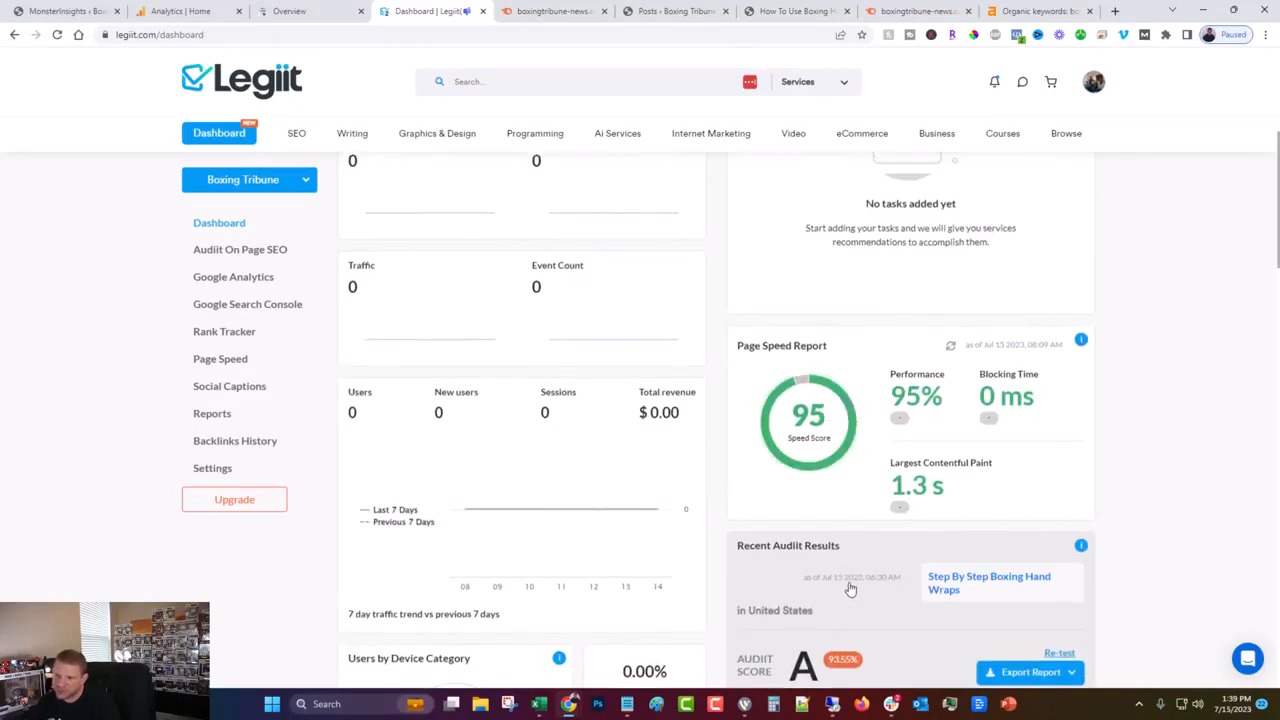
scroll(850, 590, "up", 3)
scroll(846, 354, "down", 4)
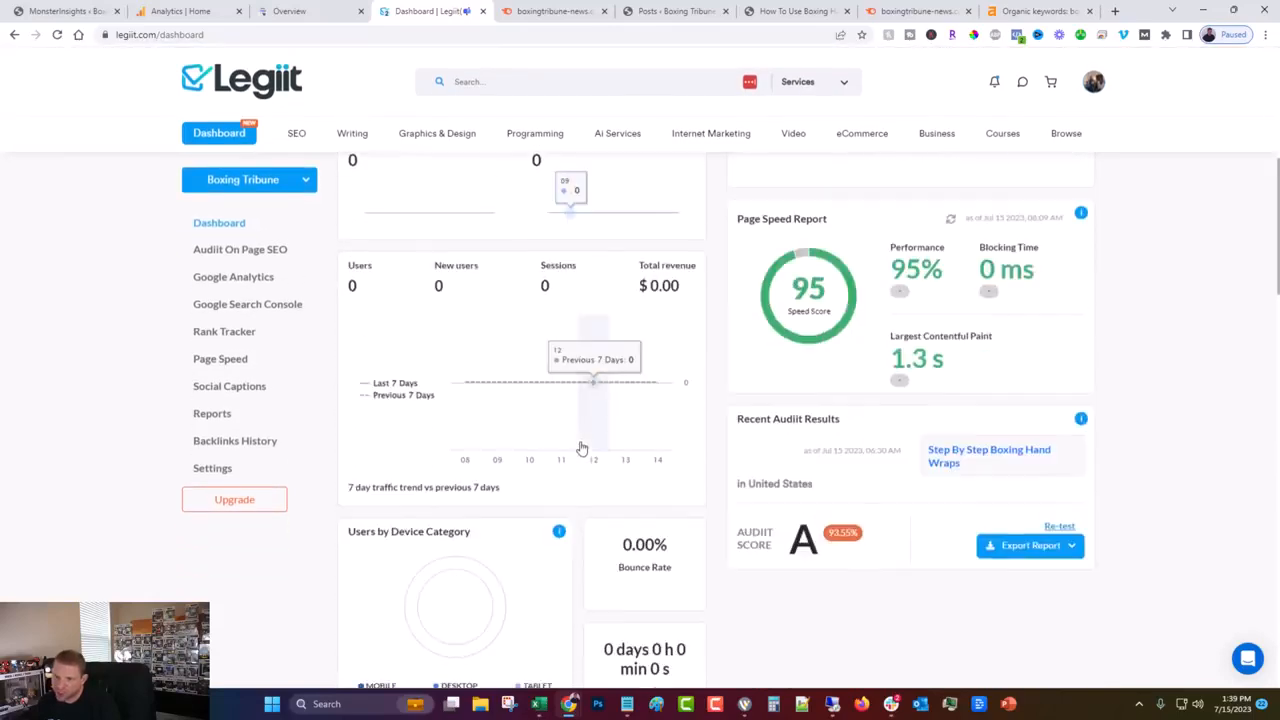
scroll(584, 448, "up", 5)
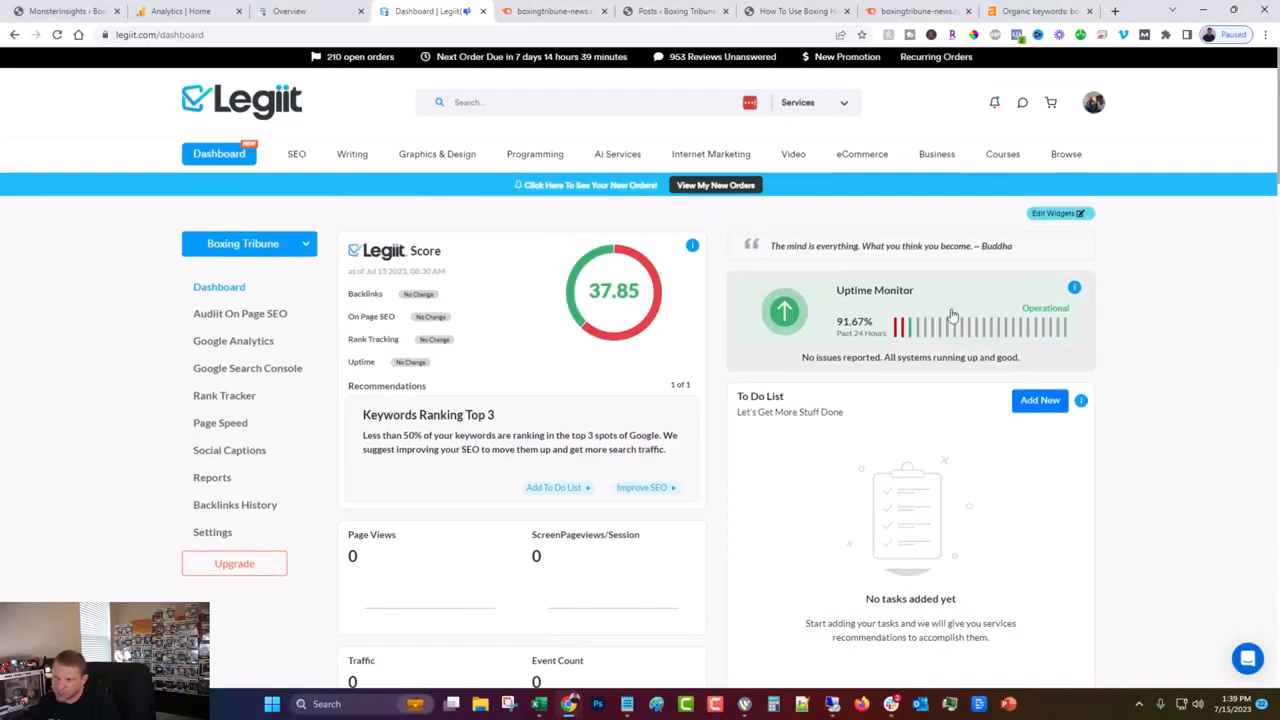
Examine the search performance, keyword ranks, backlinks, suggested services and recent orders widgets, ending back at the Legiit Score
scroll(557, 398, "down", 8)
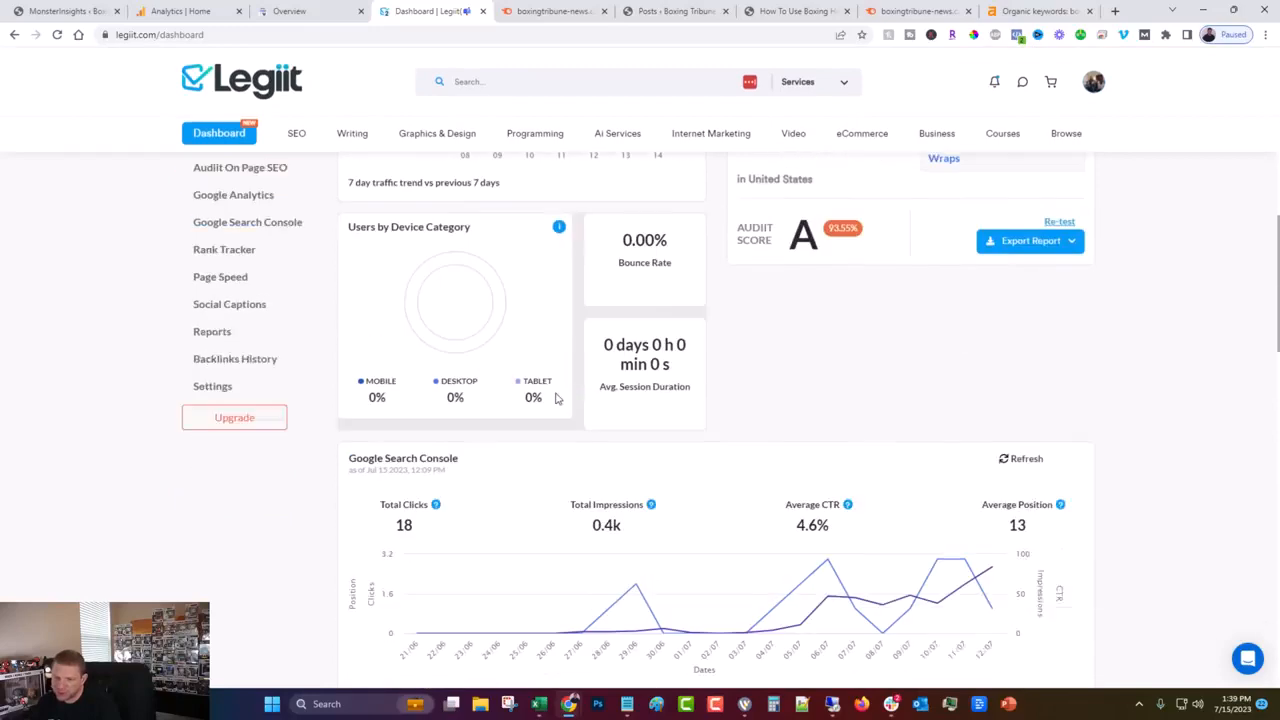
scroll(469, 483, "down", 5)
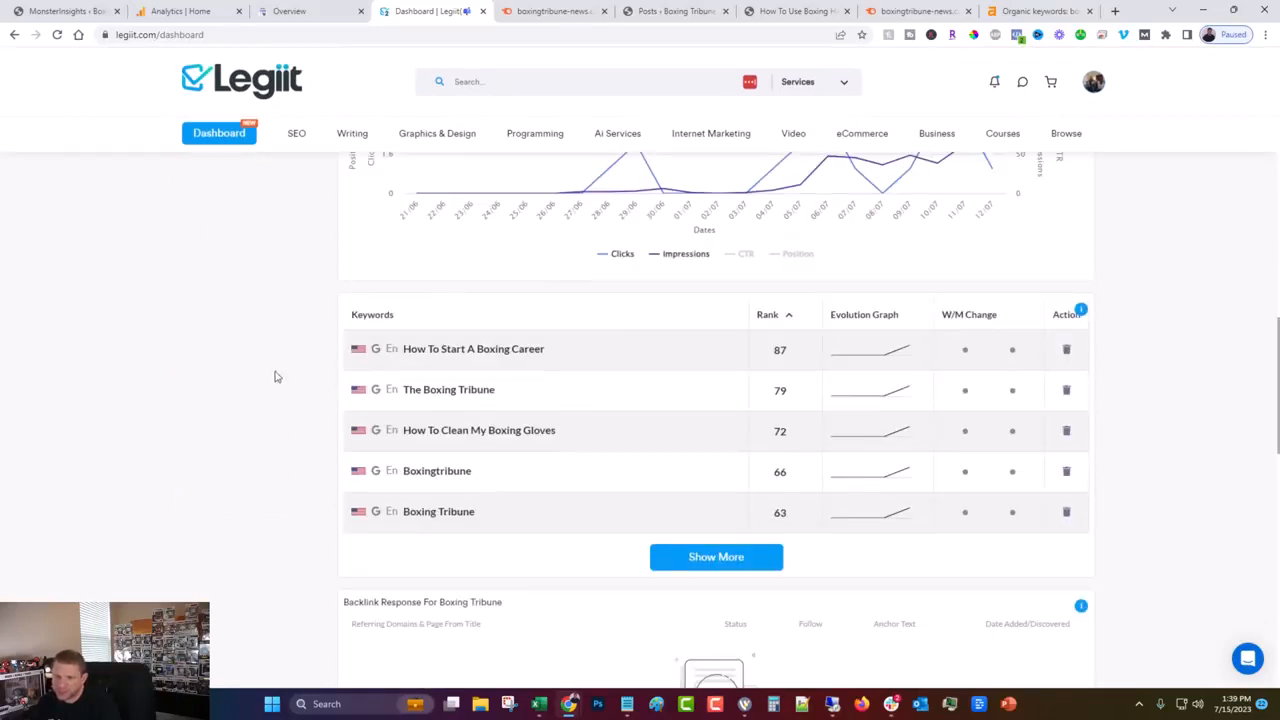
scroll(449, 531, "down", 3)
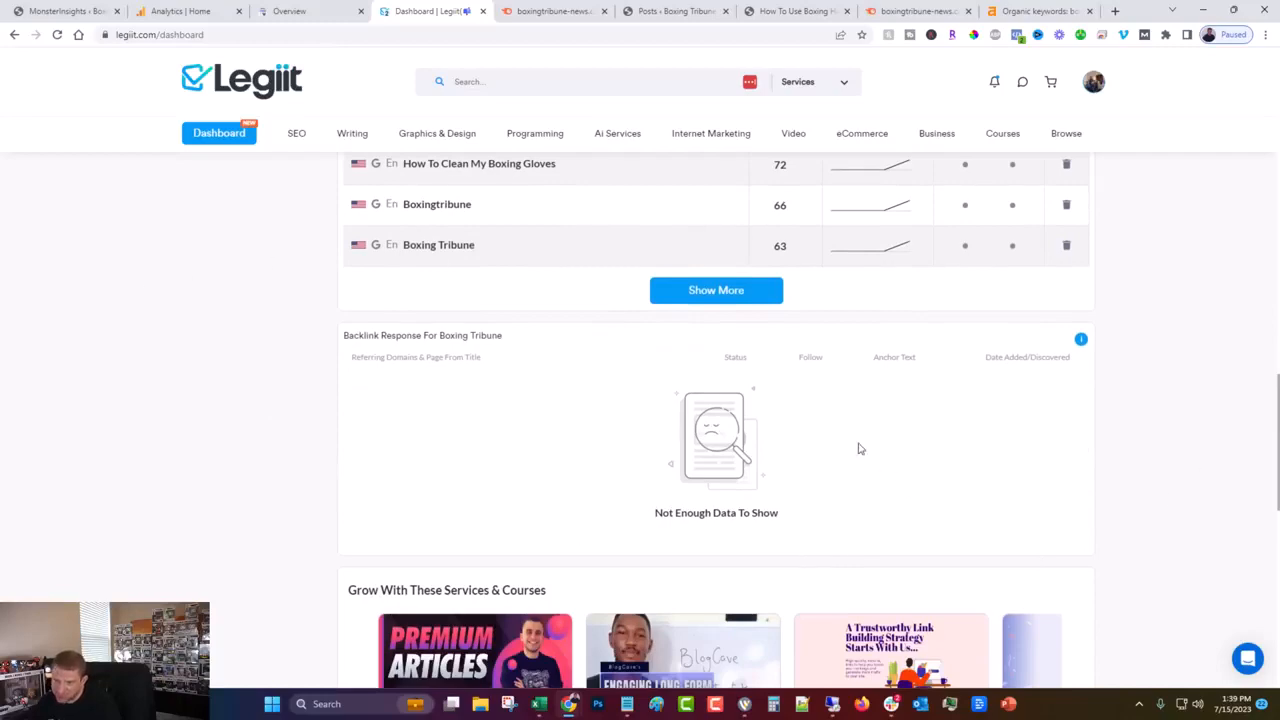
scroll(858, 449, "down", 3)
scroll(586, 583, "down", 3)
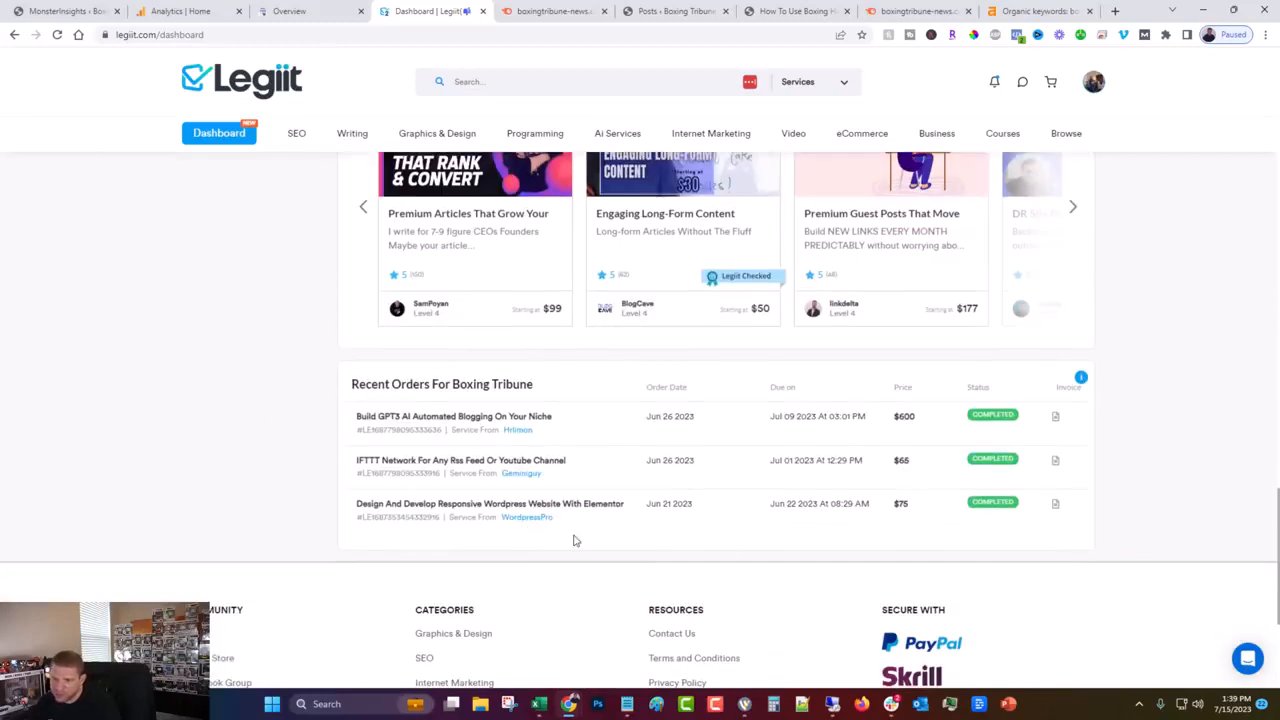
scroll(677, 620, "up", 10)
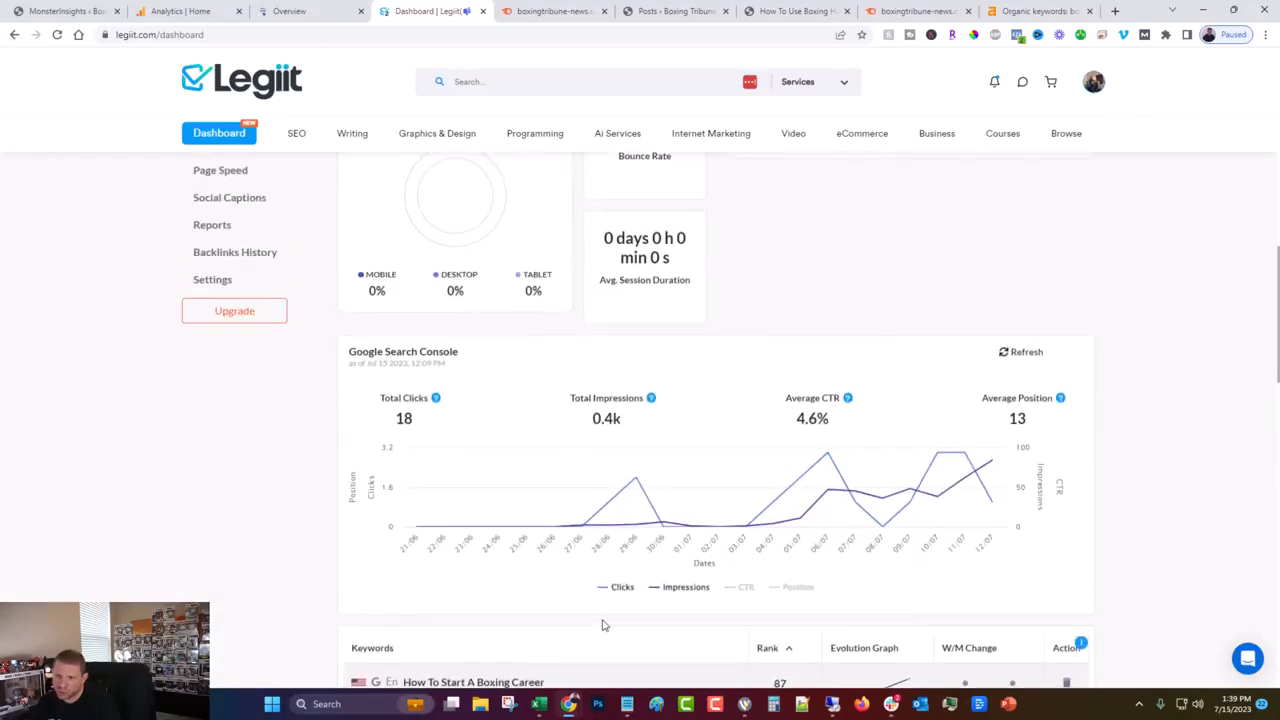
scroll(597, 620, "up", 5)
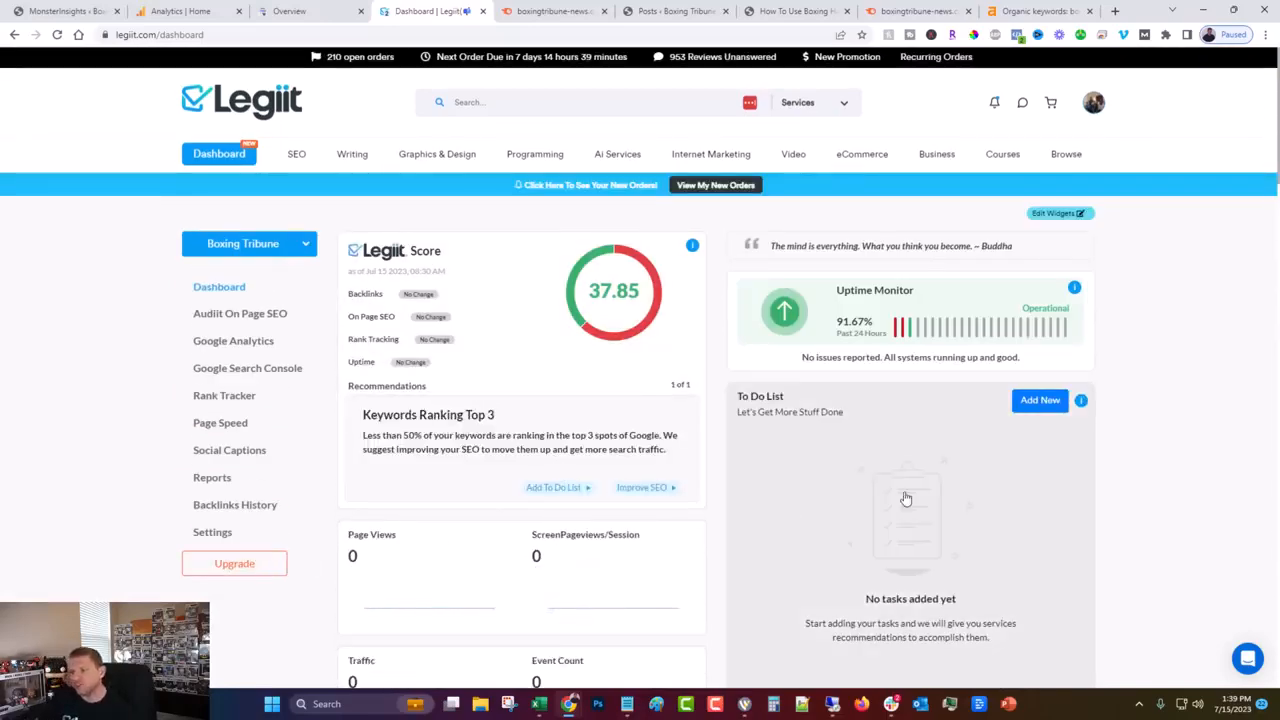
Open the support chat to view its message and help options, close it and skim the dashboard widgets
left_click(1252, 657)
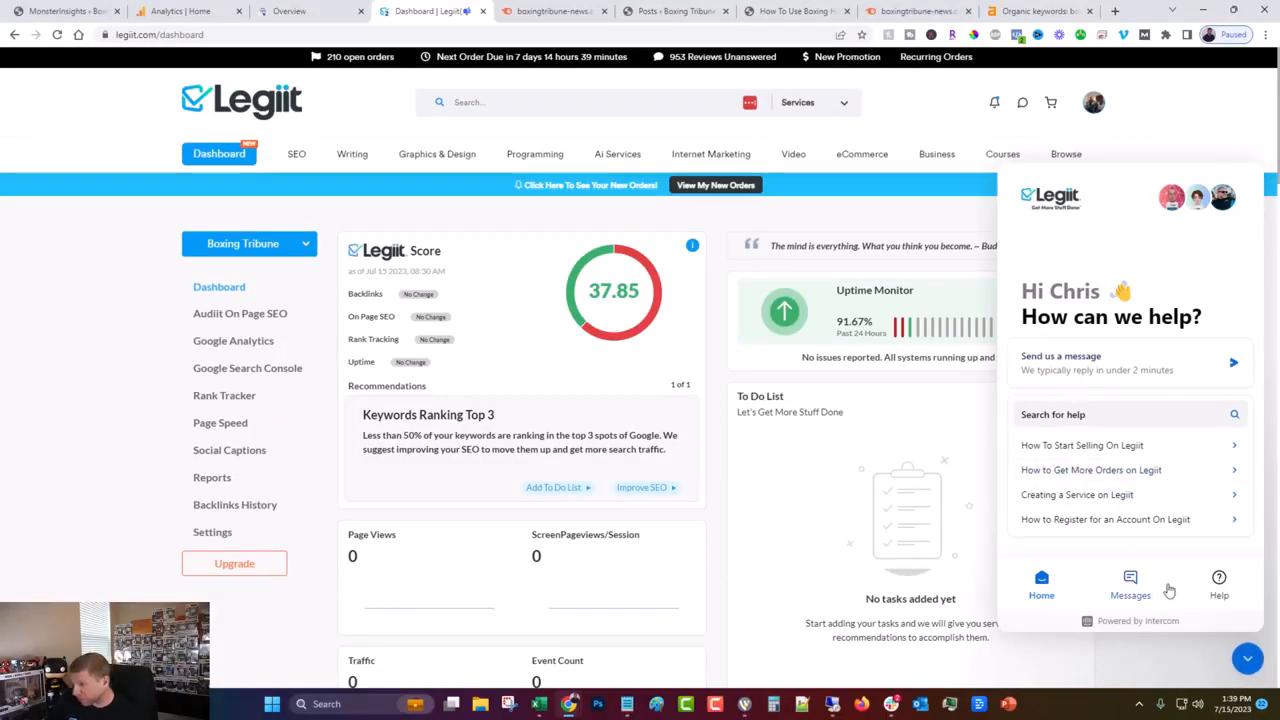
left_click(1248, 660)
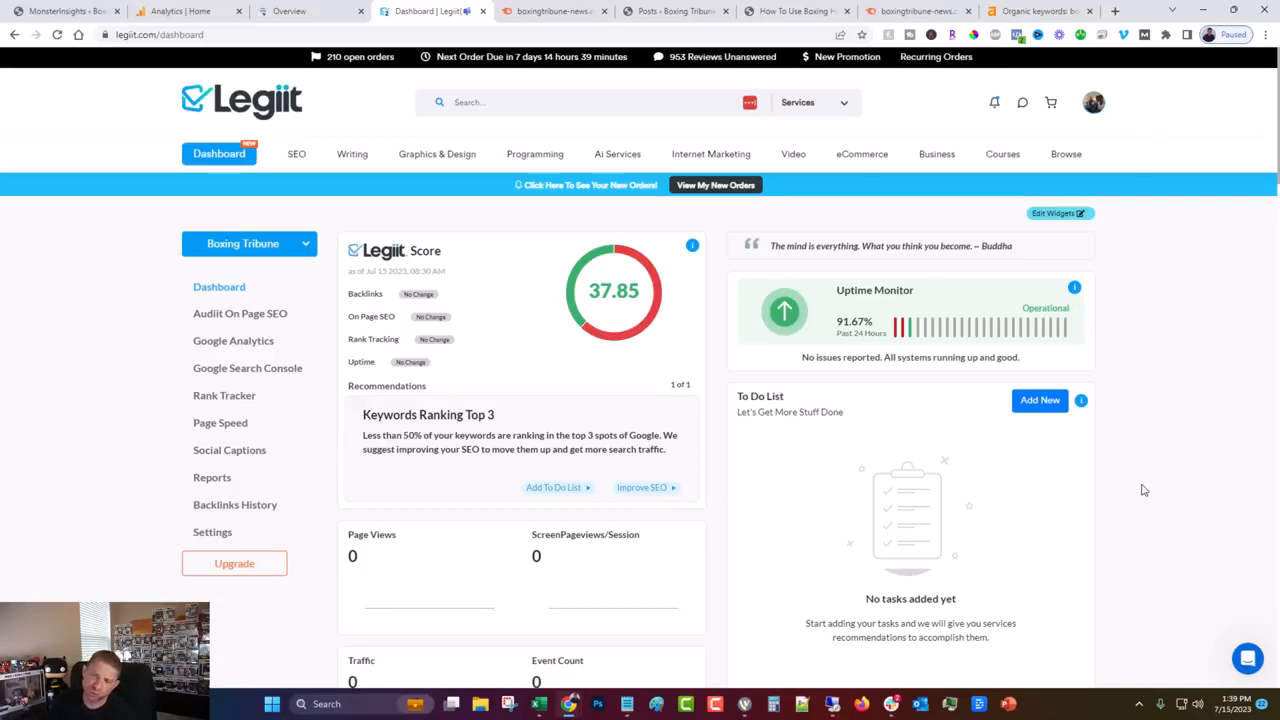
scroll(686, 509, "down", 10)
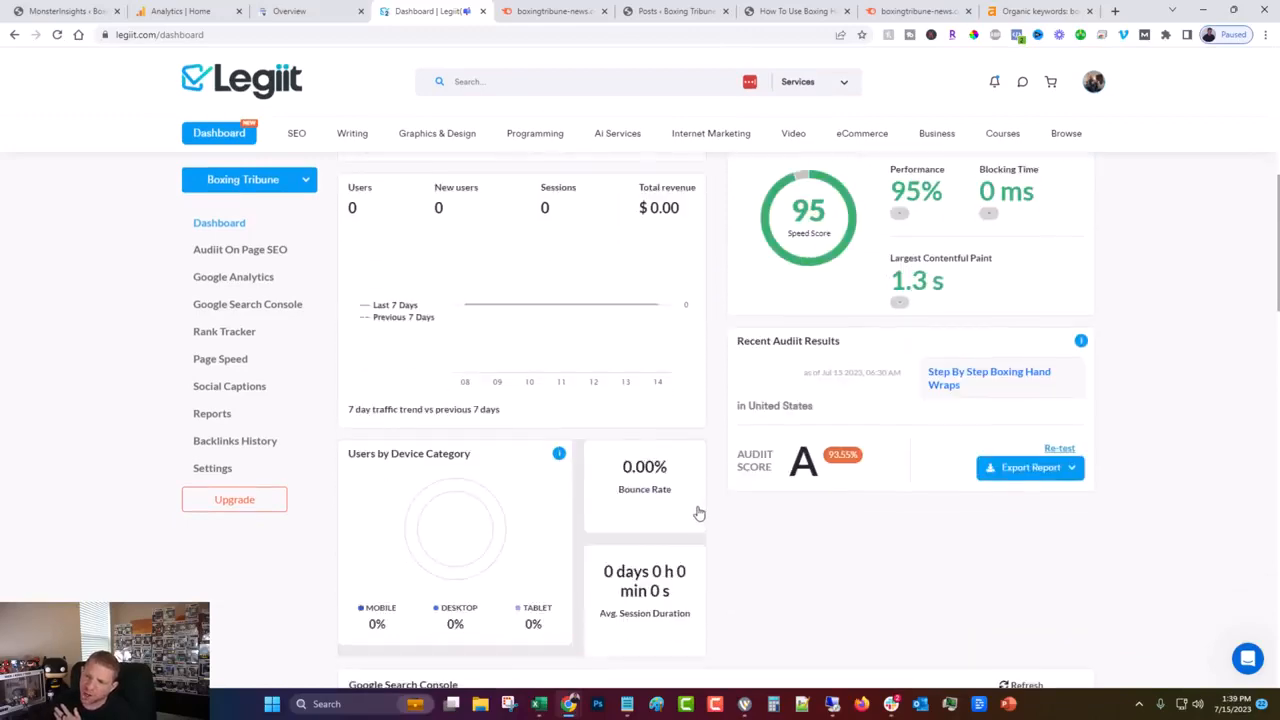
scroll(686, 509, "up", 10)
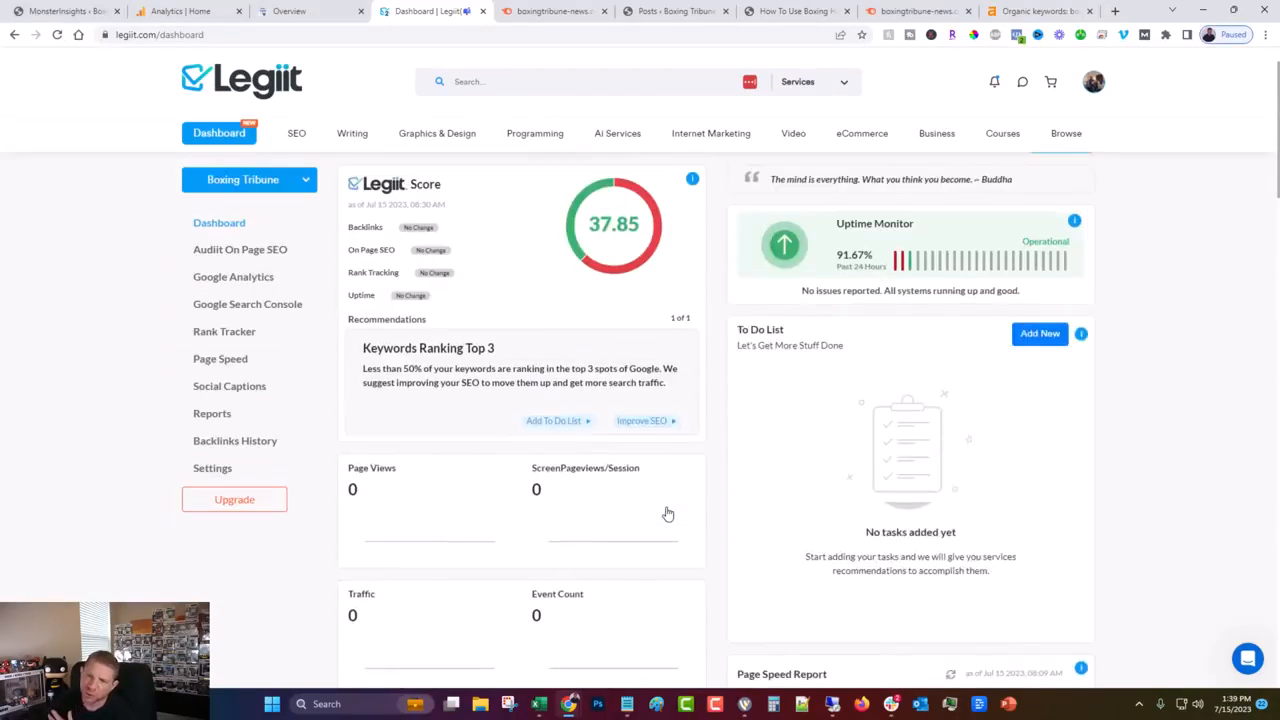